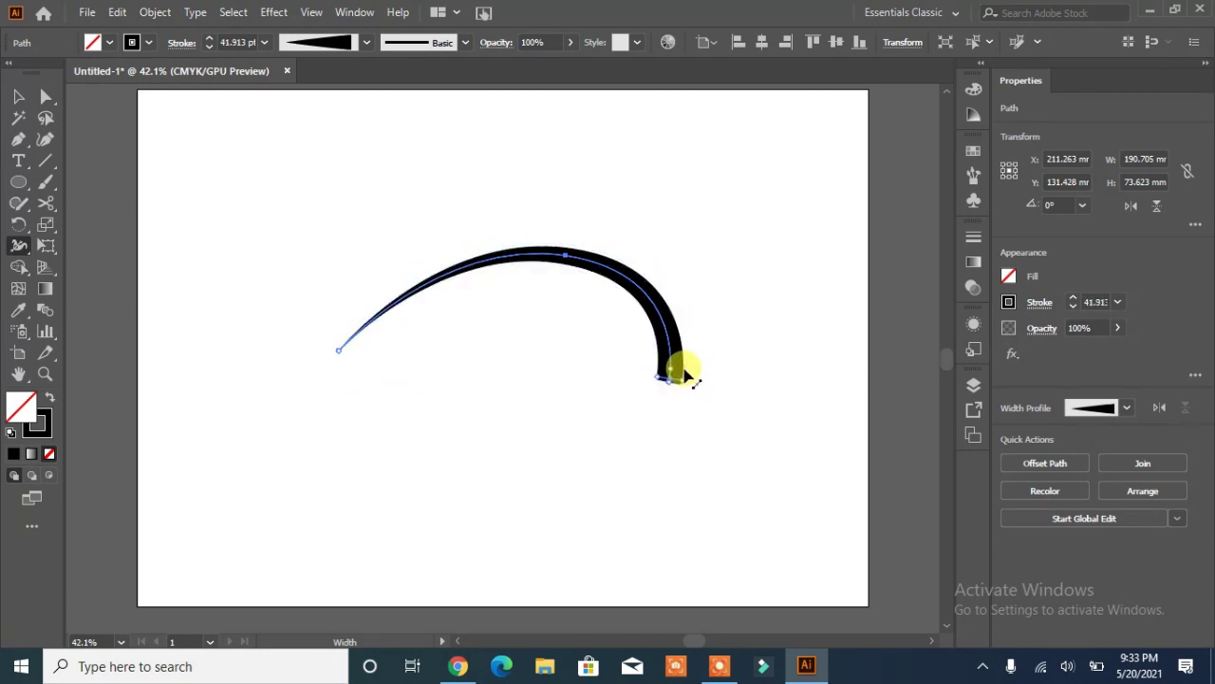
Rotate the tapered arc to about 3.5° and deselect it
left_click(12, 95)
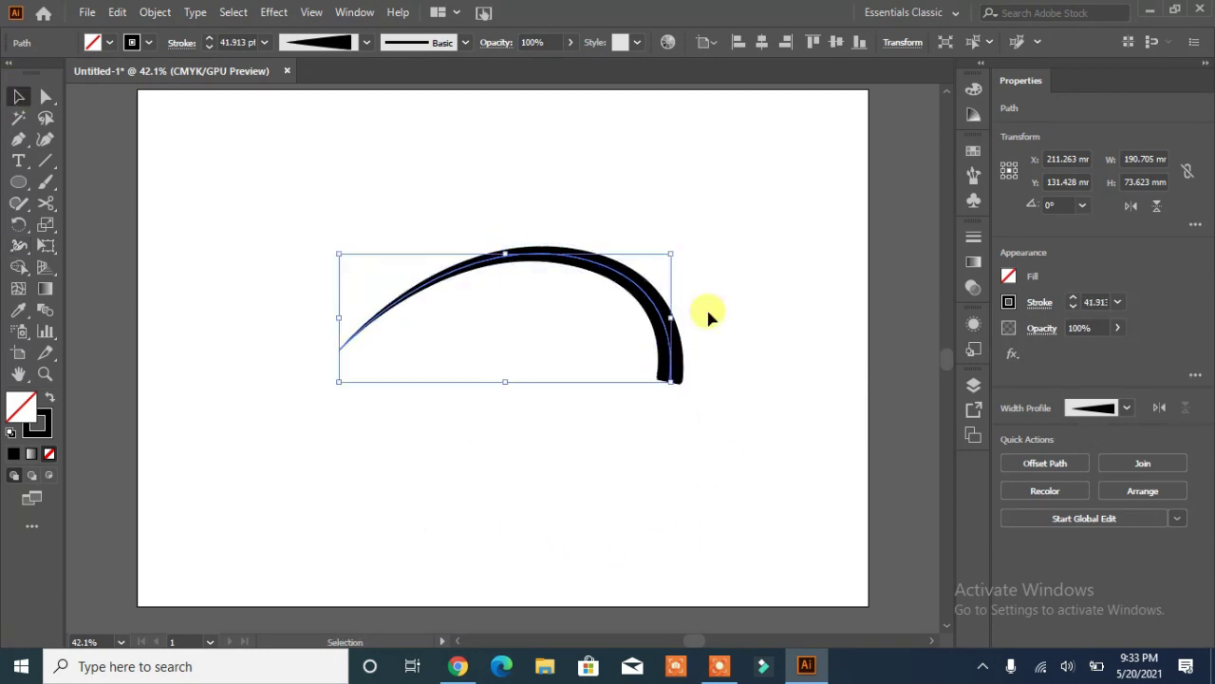
left_click_drag(678, 245, 668, 236)
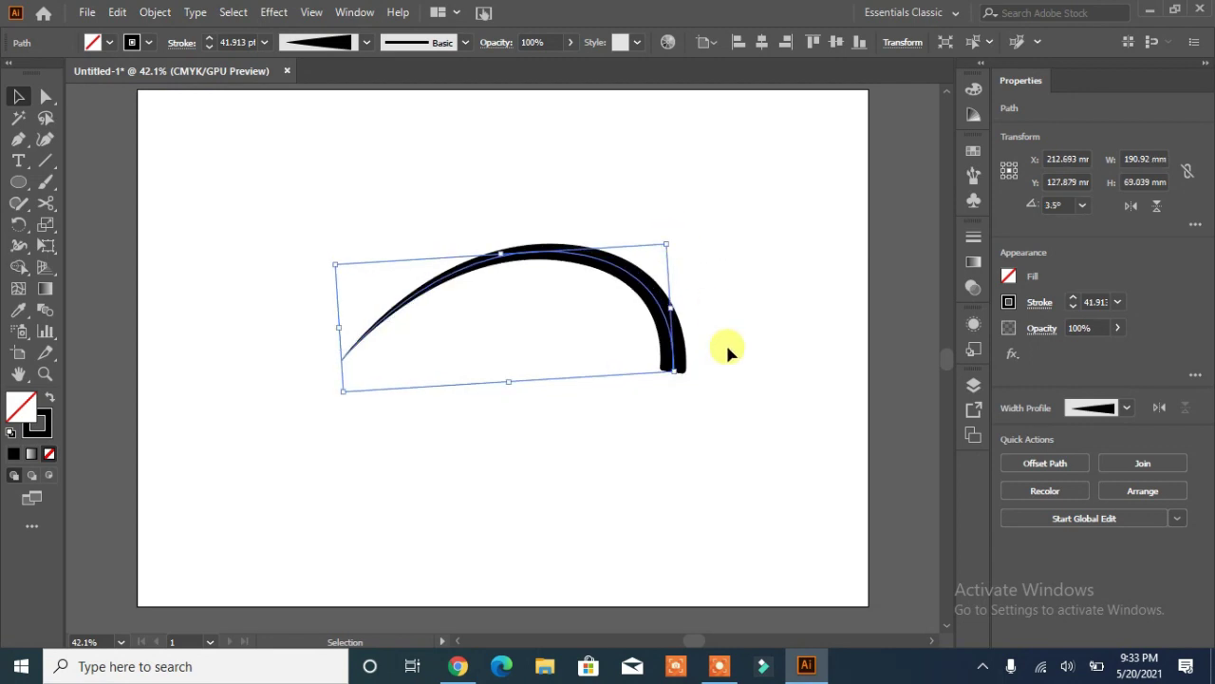
left_click(724, 397)
Duplicate the arc just below the original and scale the copy down to about 164 mm wide and 59 mm high
left_click_drag(572, 264, 564, 269)
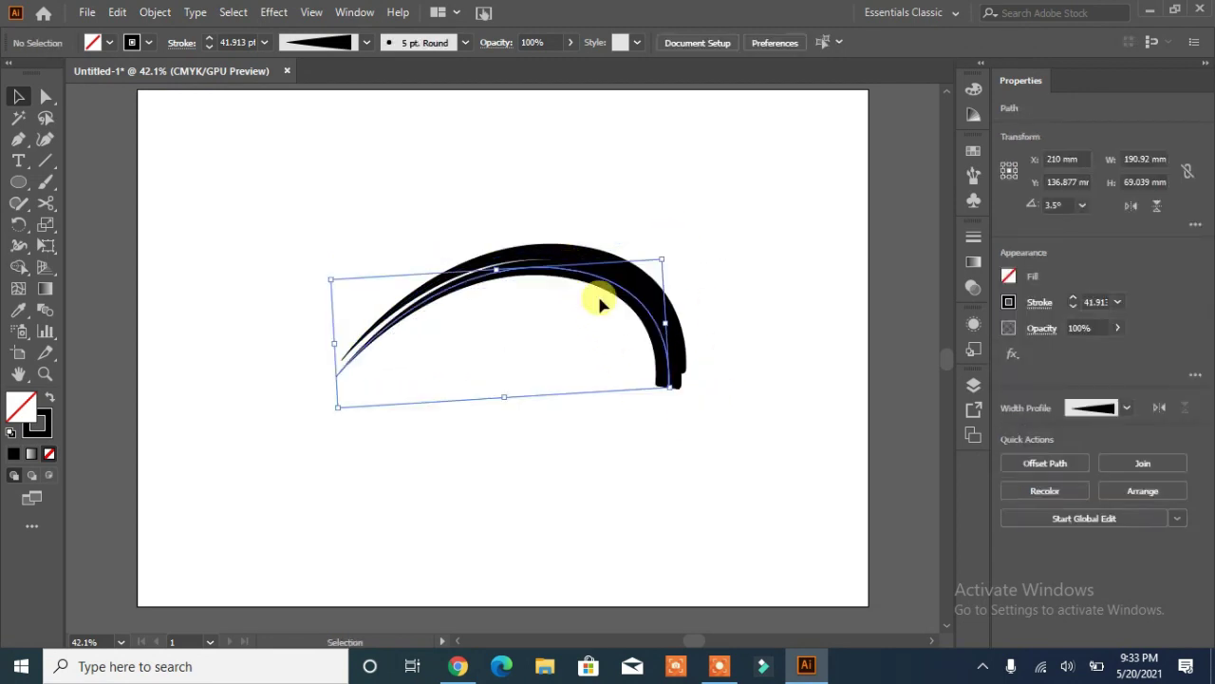
left_click_drag(664, 385, 652, 378)
Nudge the smaller arc up and left until its thin tip sits close to the larger arc's tip
key("Up")
key("Up")
key("Up")
key("Up")
key("Up")
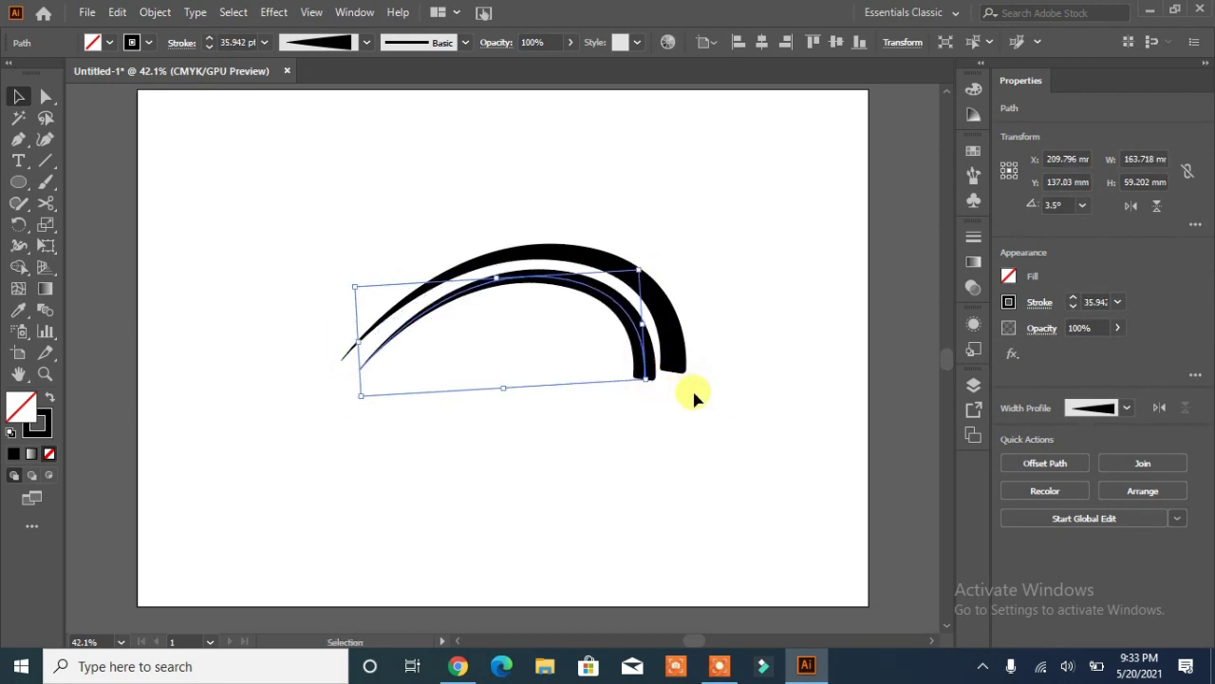
key("Left")
key("Left")
key("Left")
key("Left")
key("Left")
key("Left")
key("Left")
key("Left")
key("Left")
key("Left")
key("Left")
key("Left")
key("Left")
key("Left")
key("Left")
key("Left")
key("Left")
key("Left")
key("Left")
key("Left")
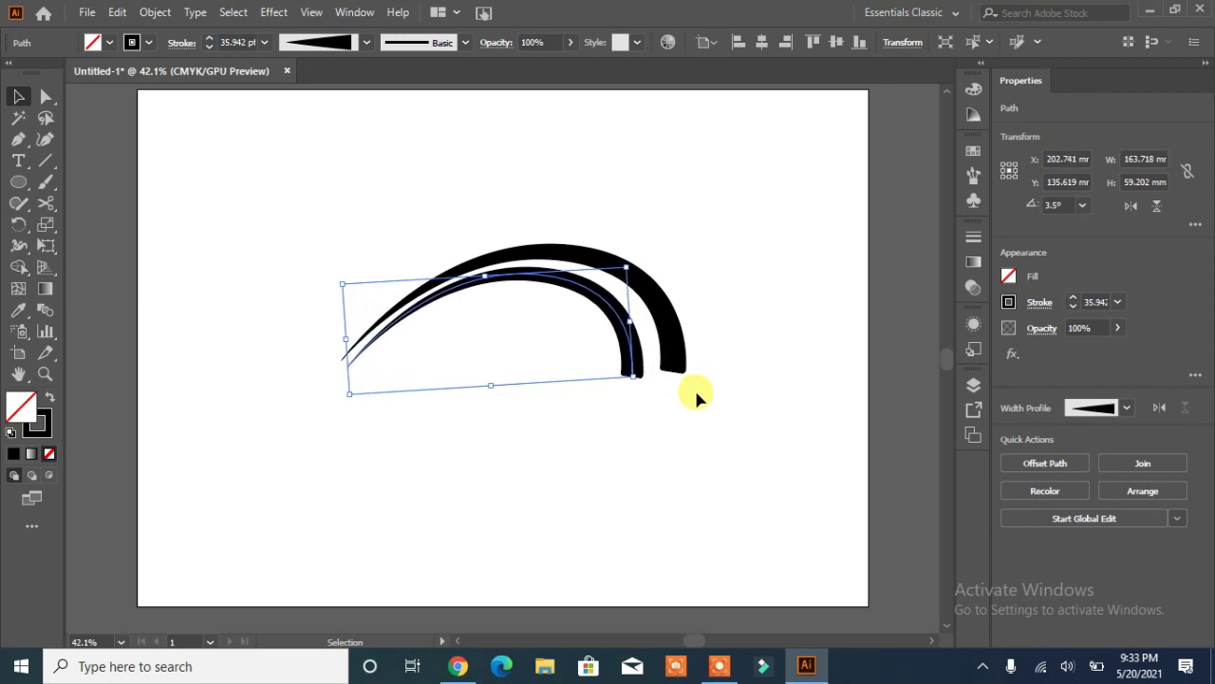
left_click(710, 395)
Stretch the inner arc to about 171 mm wide and nudge it left to line up the thin tips
left_click(643, 359)
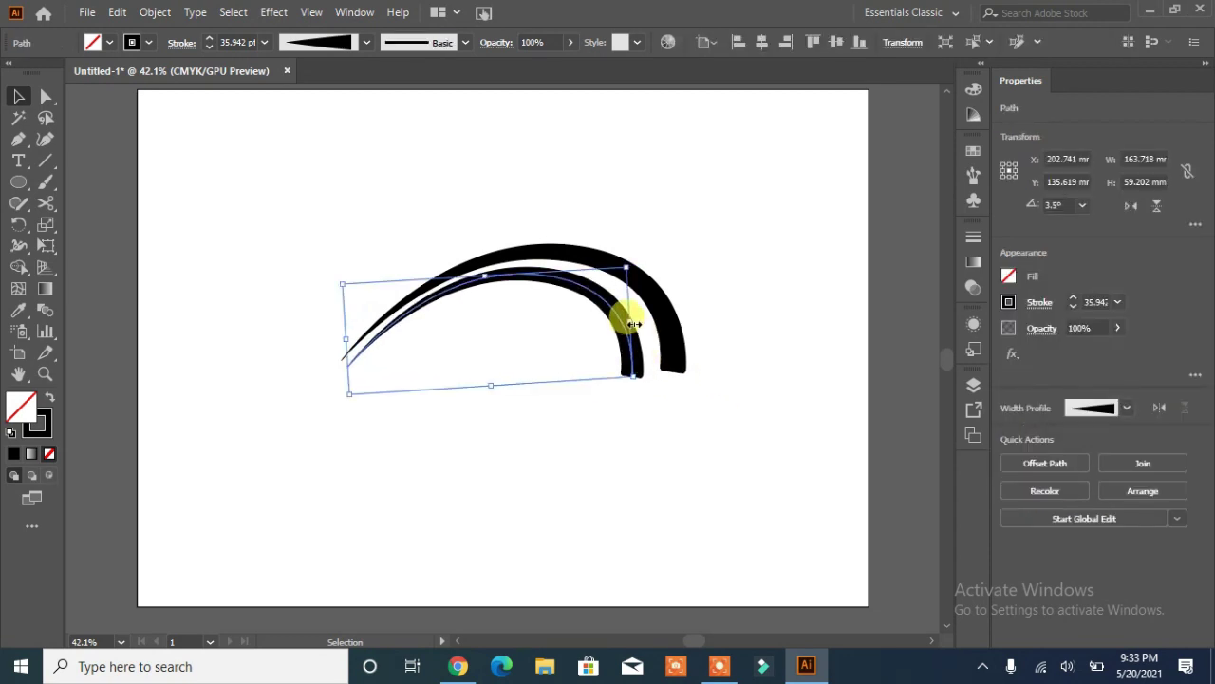
left_click_drag(633, 324, 645, 325)
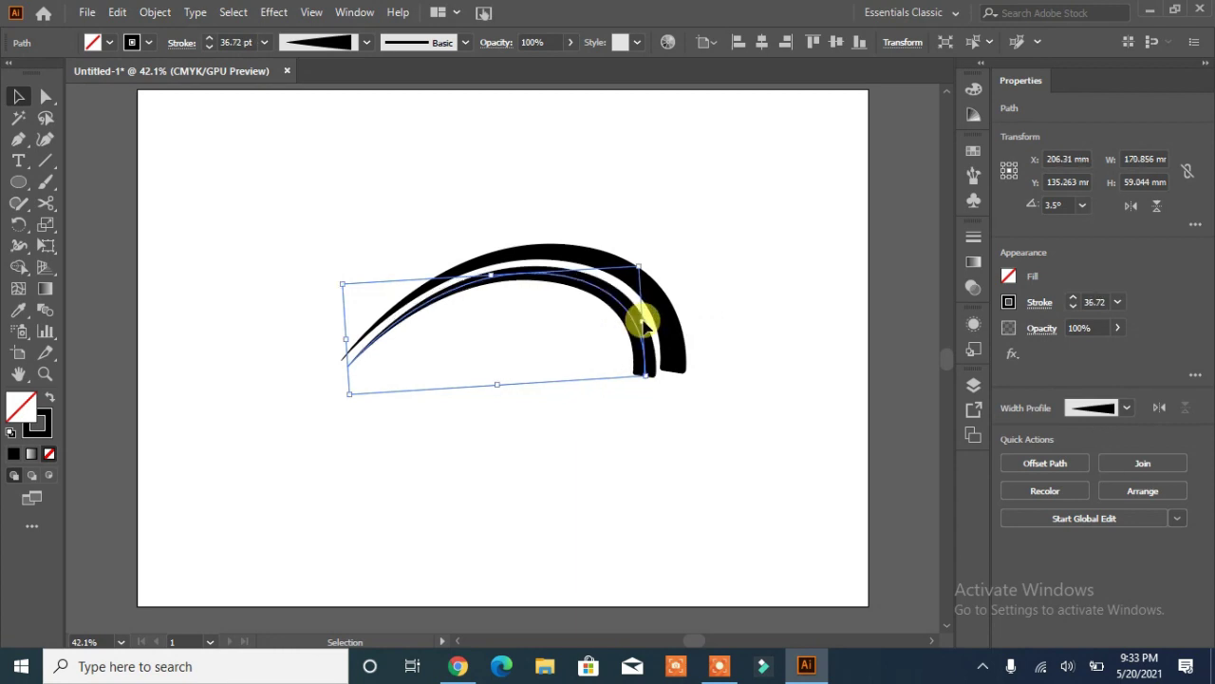
key("Left")
key("Left")
key("Left")
key("Left")
key("Left")
key("Left")
key("Left")
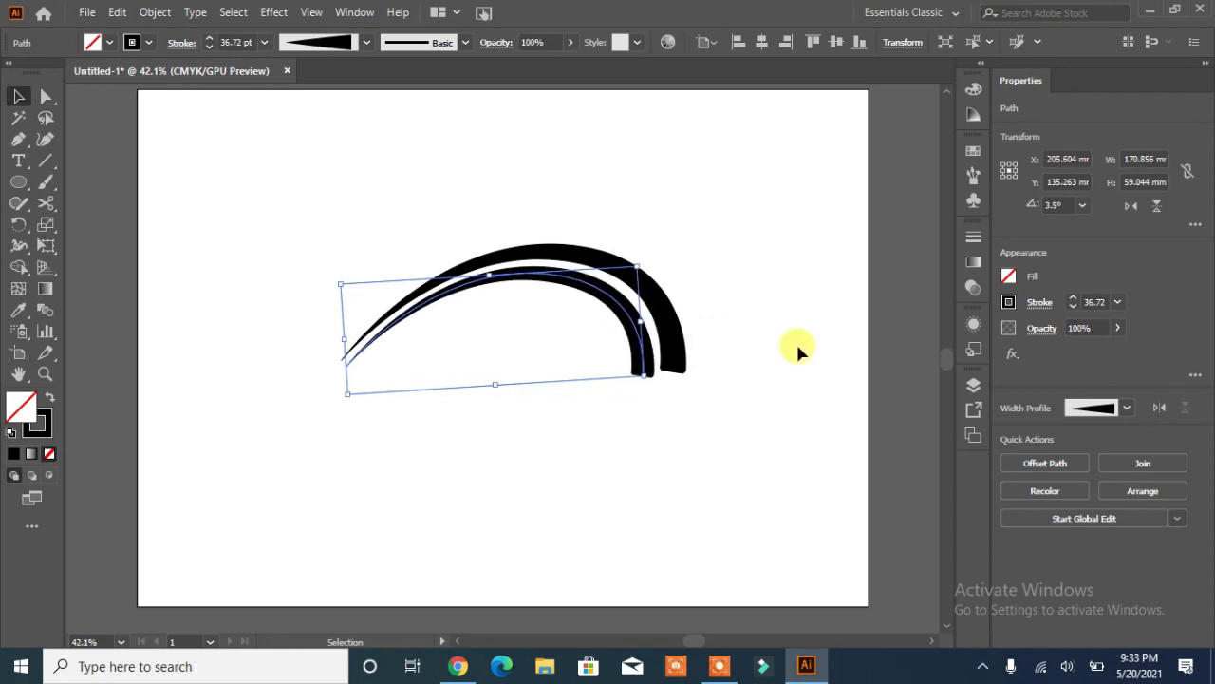
key("Left")
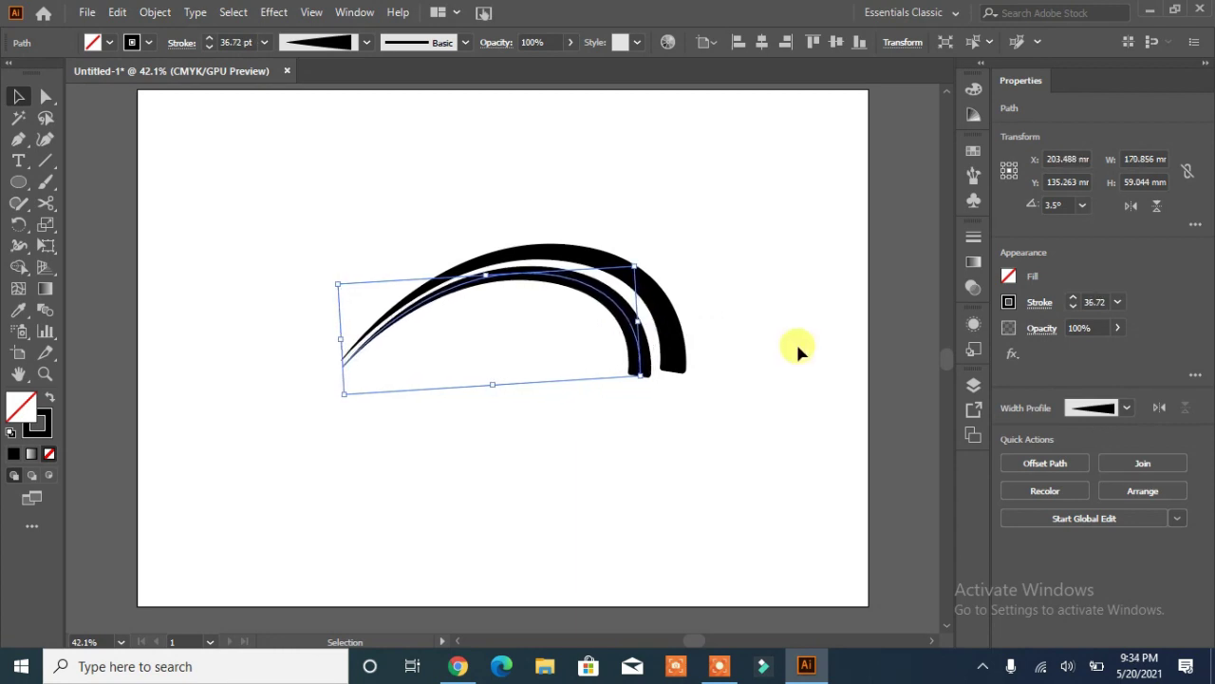
Narrow the inner arc to about 168 mm to widen the gap at the thick ends
left_click_drag(637, 325, 633, 324)
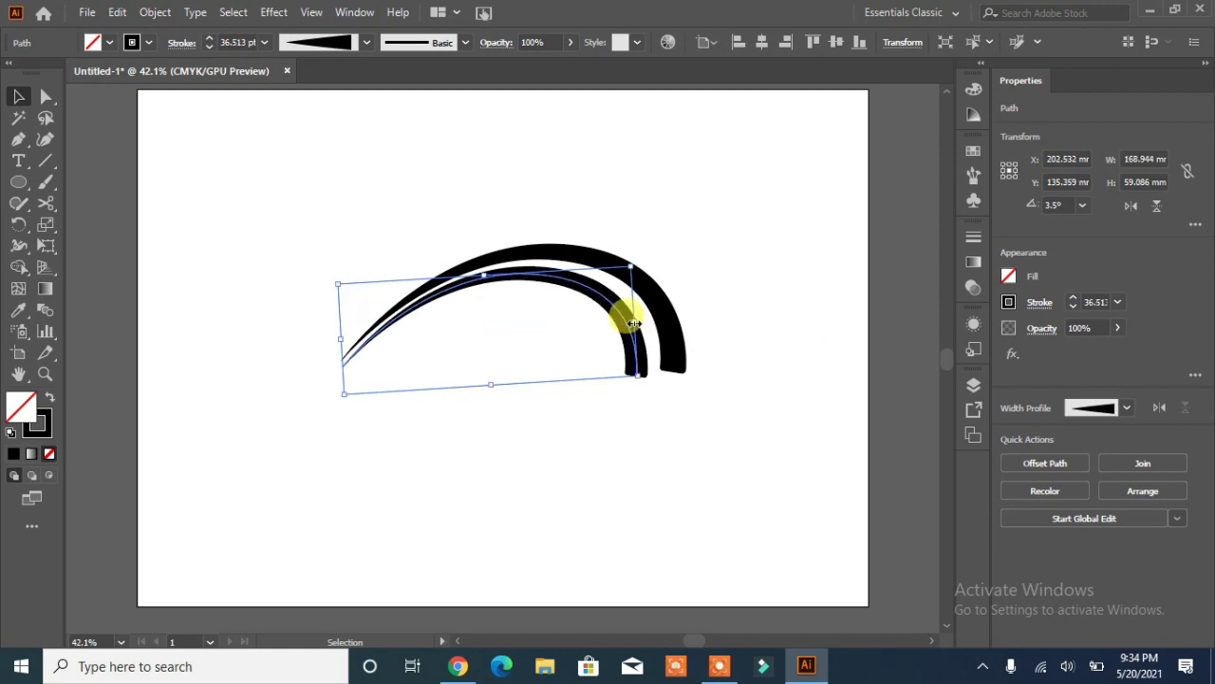
left_click_drag(641, 376, 634, 370)
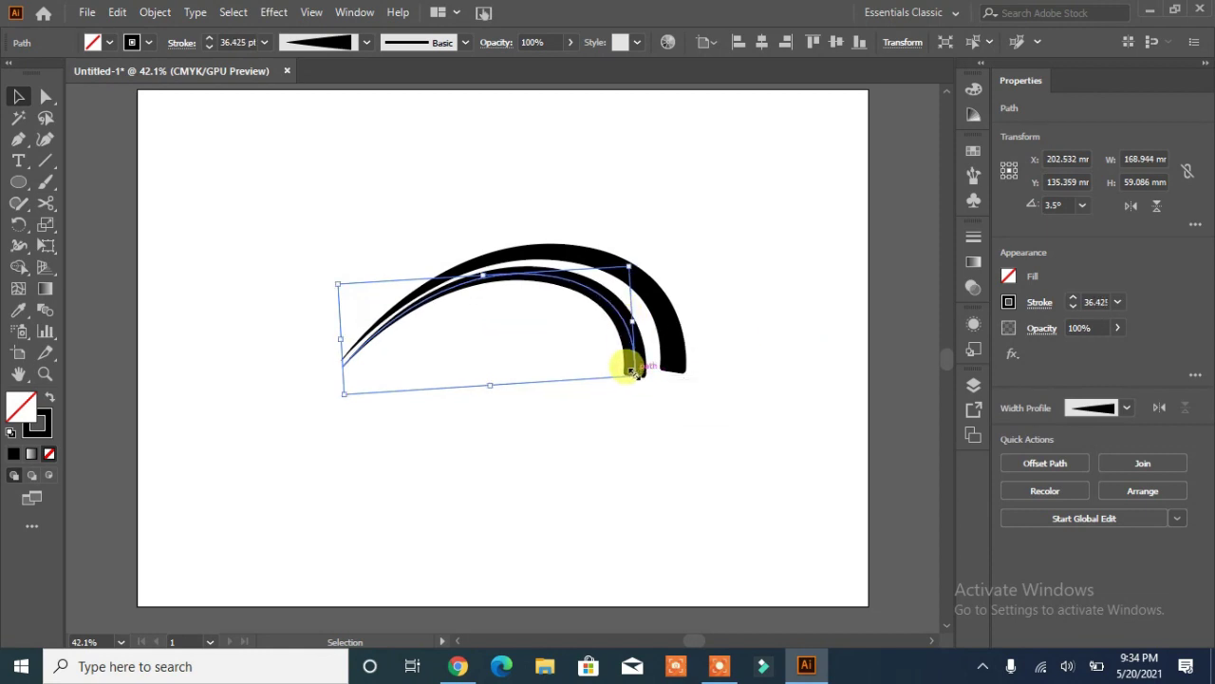
left_click(735, 361)
Rotate the outer arc to about 6.5° and nudge it left so its tip extends slightly past the inner arc's tip
left_click(652, 275)
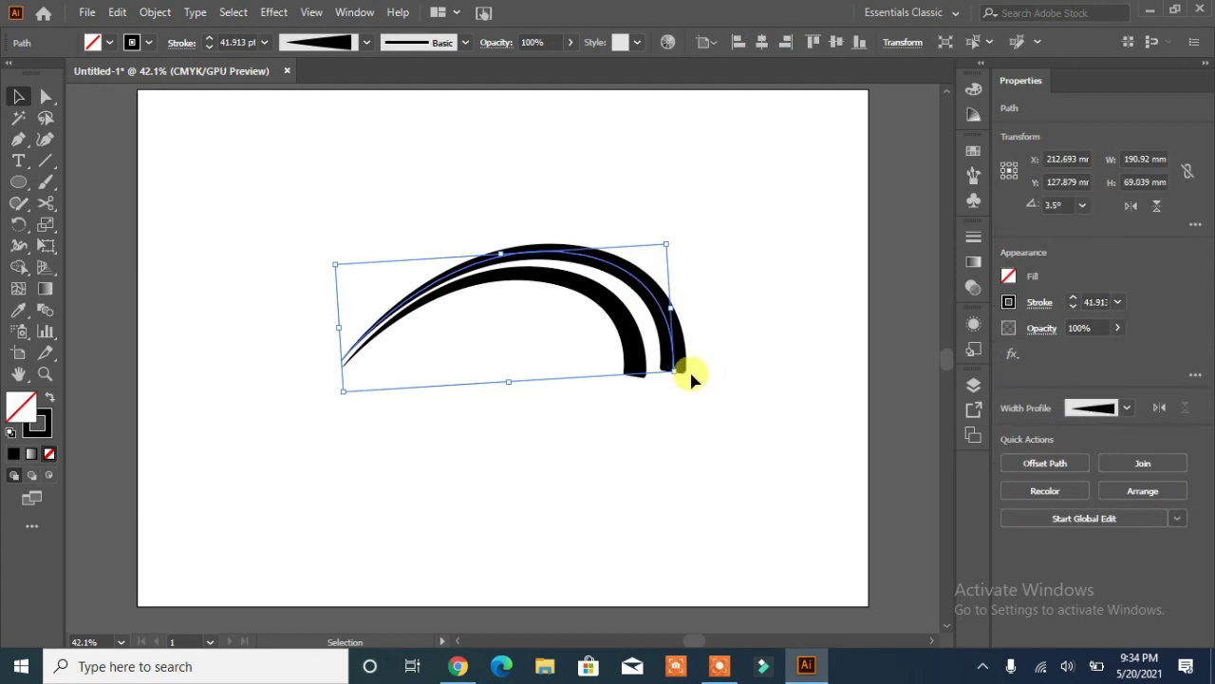
left_click_drag(674, 228, 667, 226)
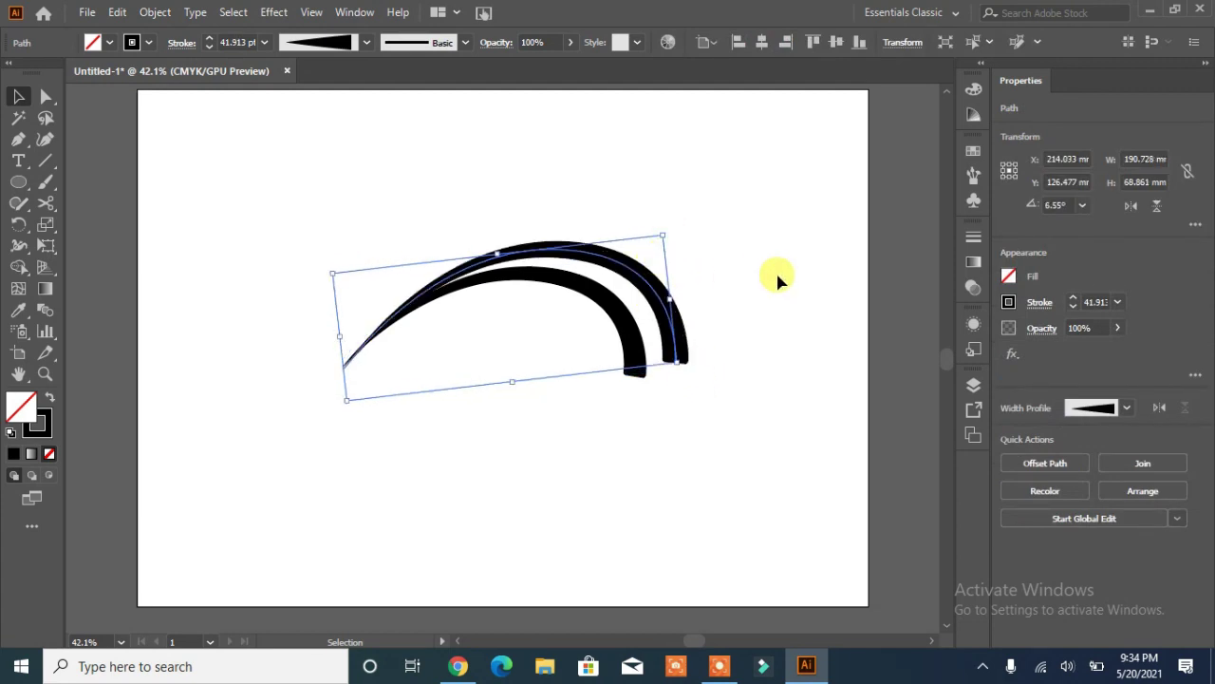
key("Left")
key("Left")
key("Left")
key("Left")
key("Left")
key("Left")
key("Left")
key("Left")
key("Left")
key("Left")
key("Left")
key("Left")
key("Left")
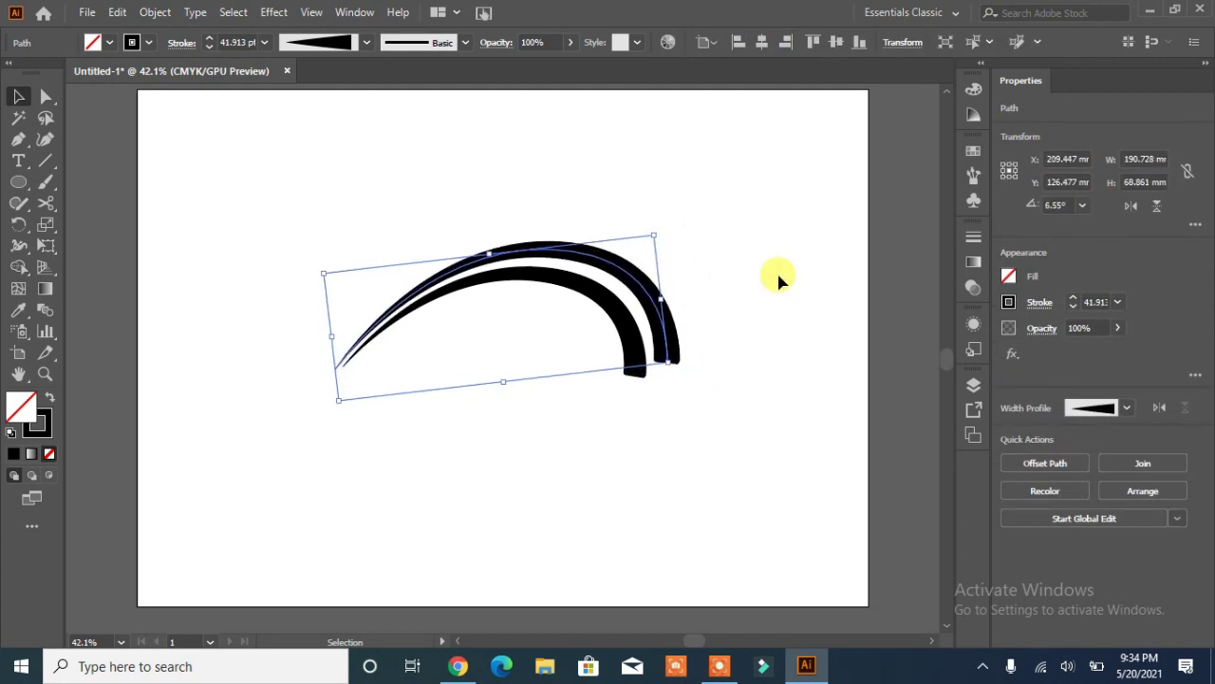
key("Left")
key("Left")
key("Left")
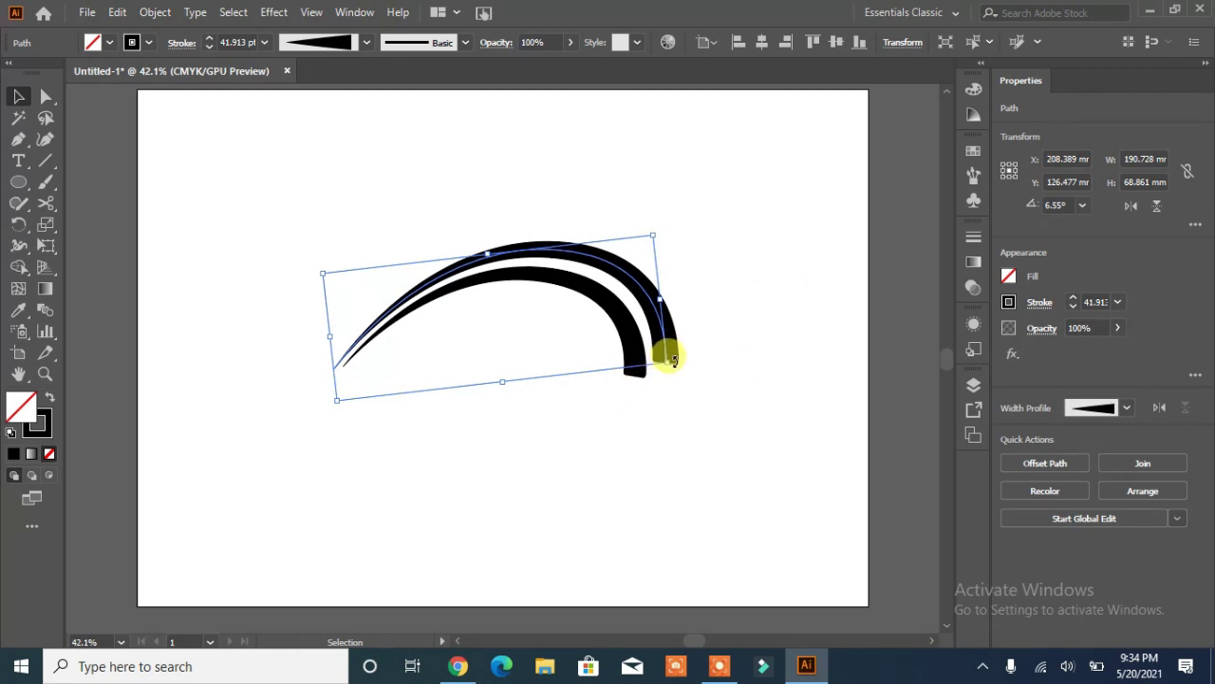
Widen the outer arc to about 194 mm and the inner arc to about 169 mm
mouse_move(661, 300)
left_mouse_down()
mouse_move(682, 300)
mouse_move(667, 302)
left_mouse_up()
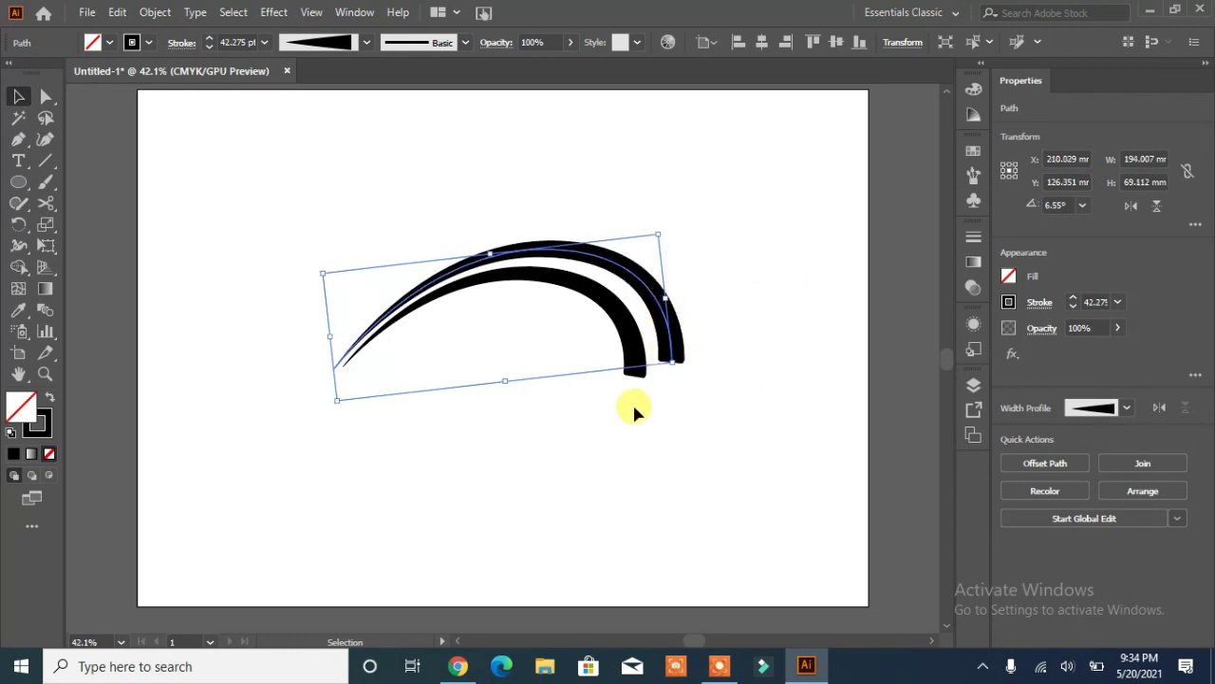
left_click(644, 342)
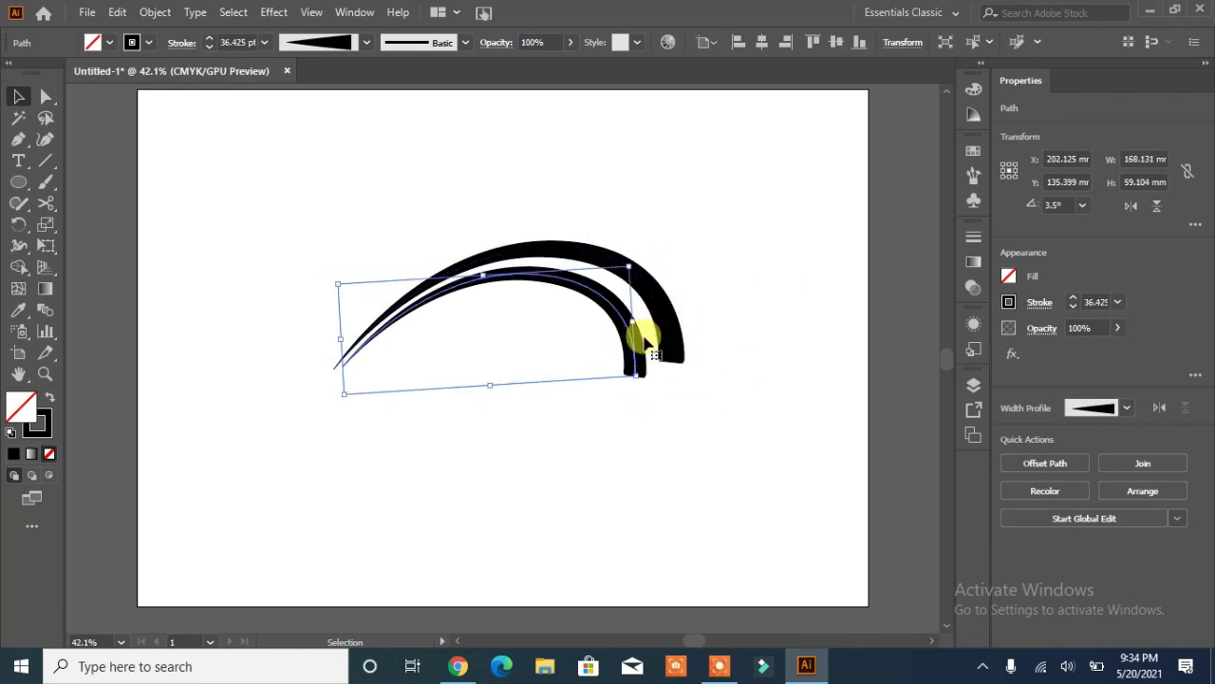
mouse_move(636, 325)
left_mouse_down()
mouse_move(647, 324)
mouse_move(634, 322)
left_mouse_up()
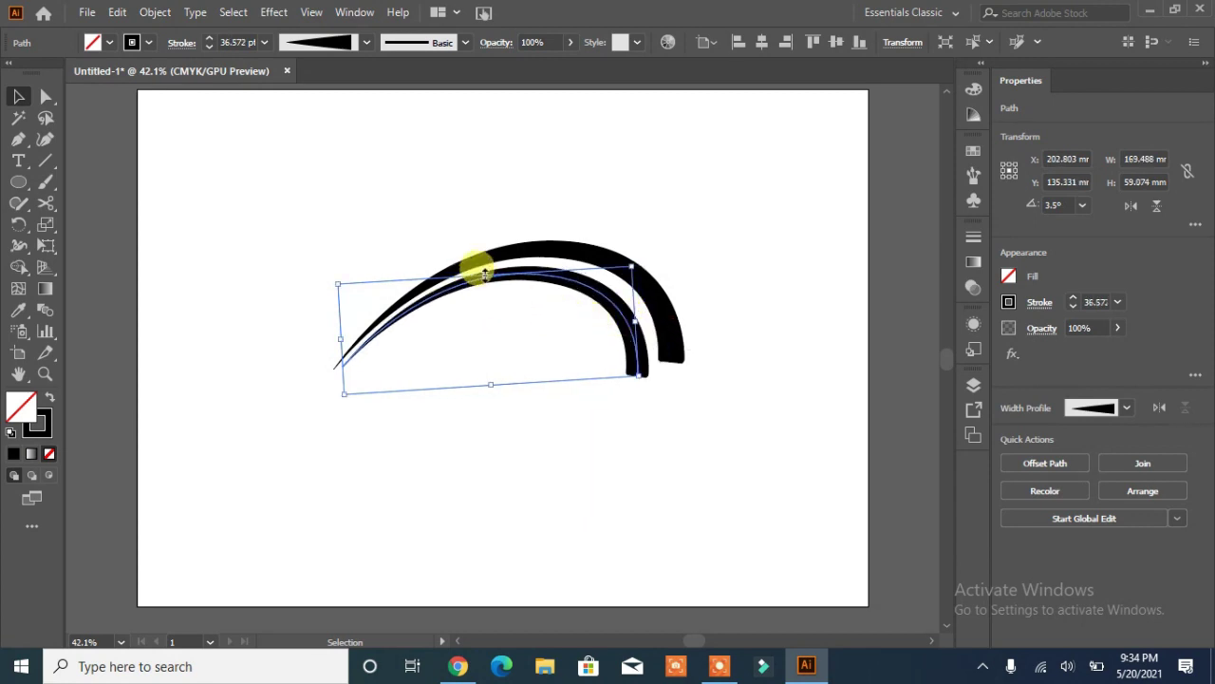
Adjust the inner arc's height to about 61 mm and fine-tune its vertical position below the outer arc
left_click_drag(484, 274, 486, 280)
key("Down")
key("Down")
key("Down")
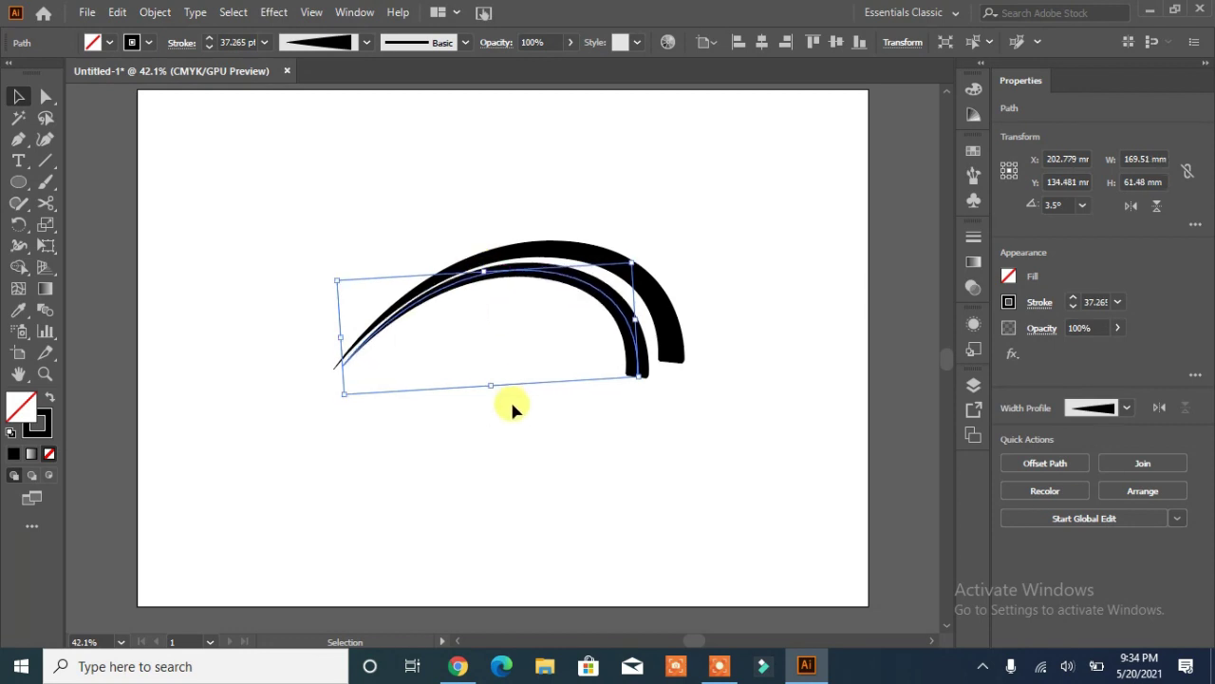
left_click(745, 380)
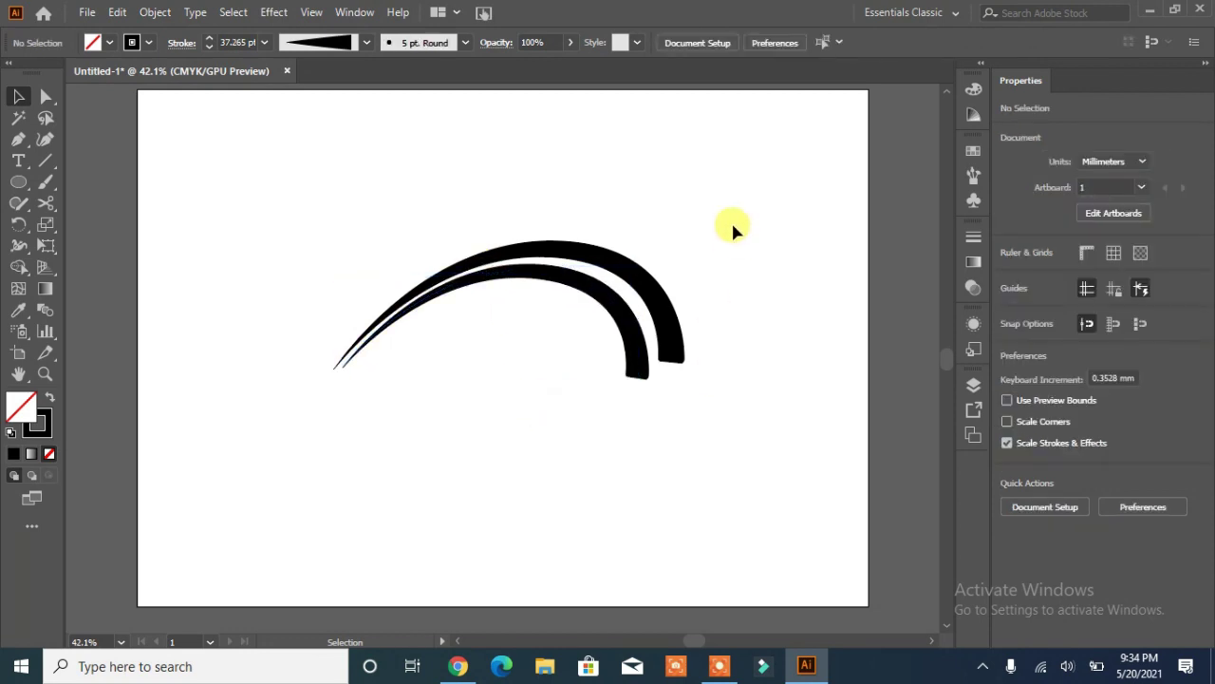
Expand the appearance of both arcs into filled shapes
left_click_drag(300, 372, 912, 439)
left_click(154, 11)
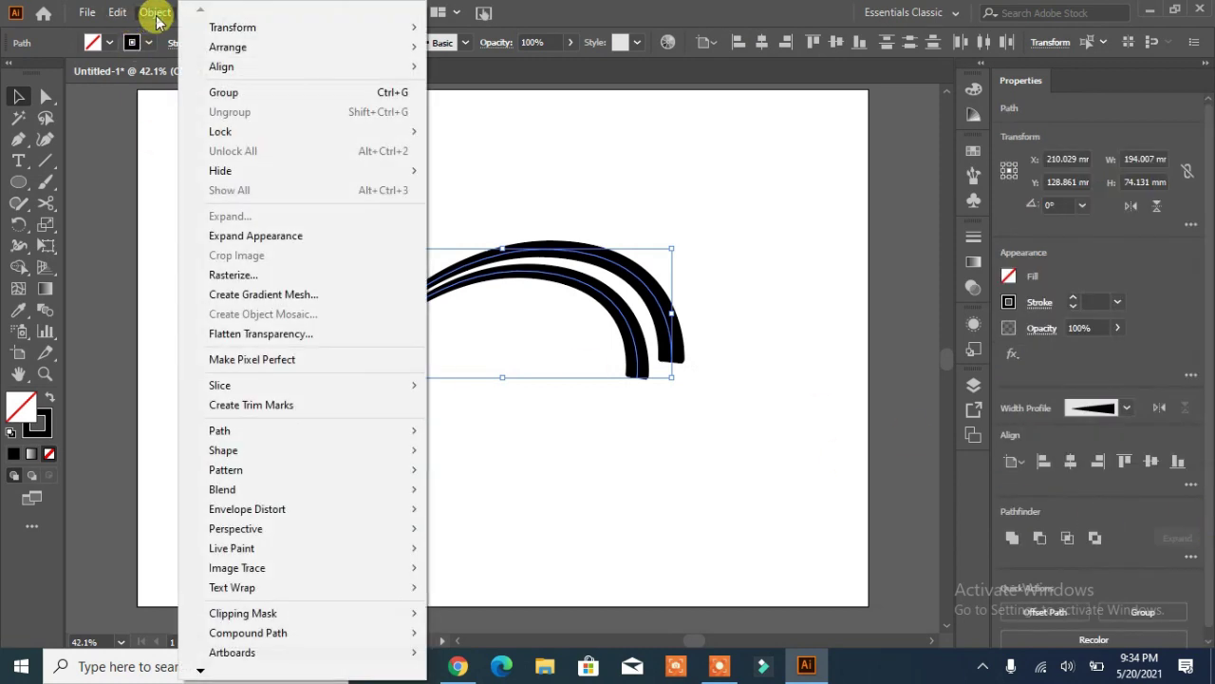
left_click(234, 234)
left_click(303, 242)
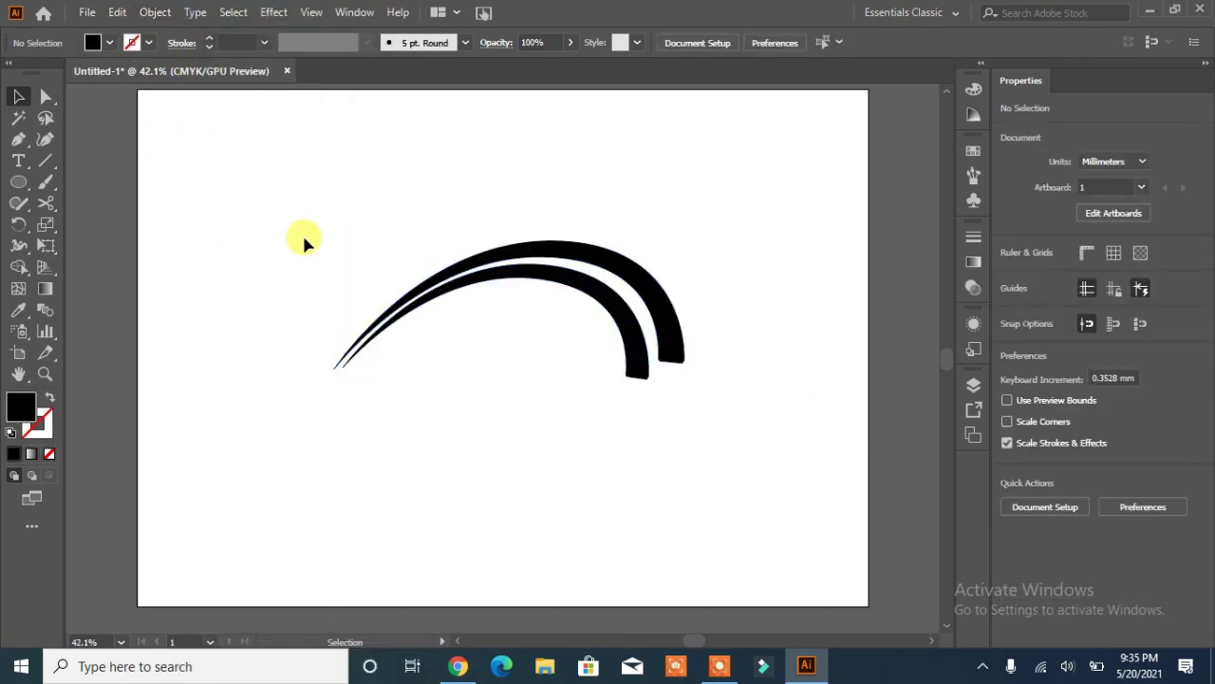
Move the two expanded arcs together toward the upper part of the artboard
left_click_drag(692, 255, 396, 355)
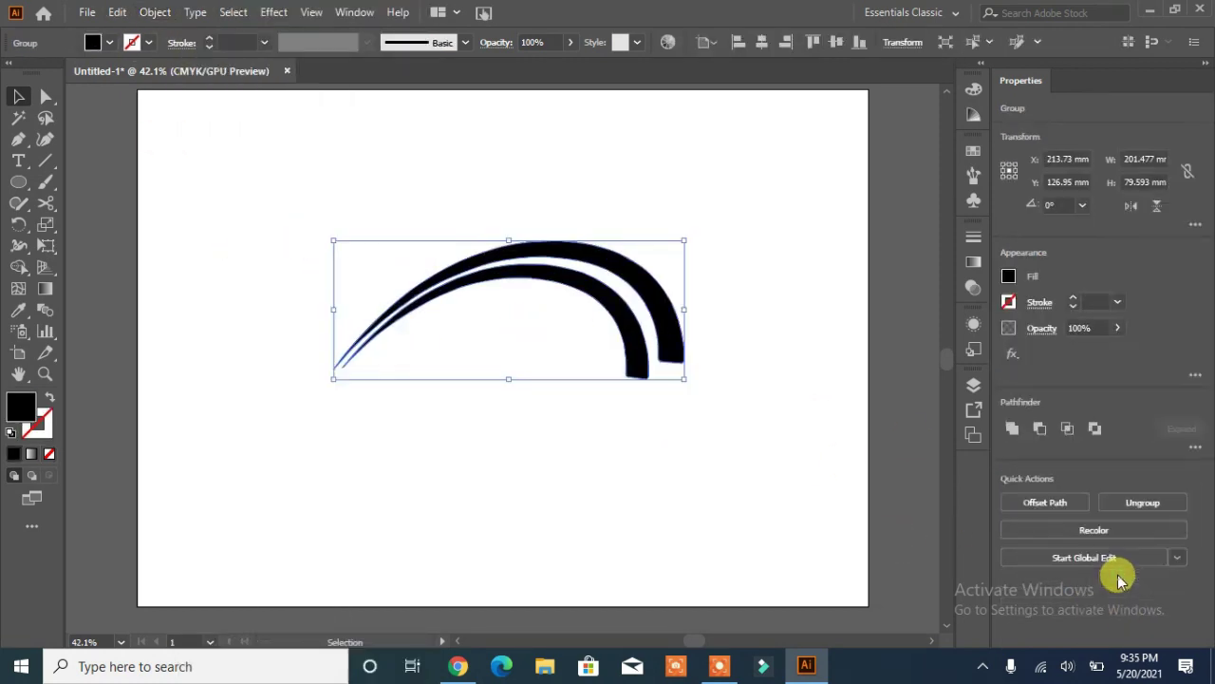
left_click_drag(544, 279, 535, 213)
left_click(521, 163)
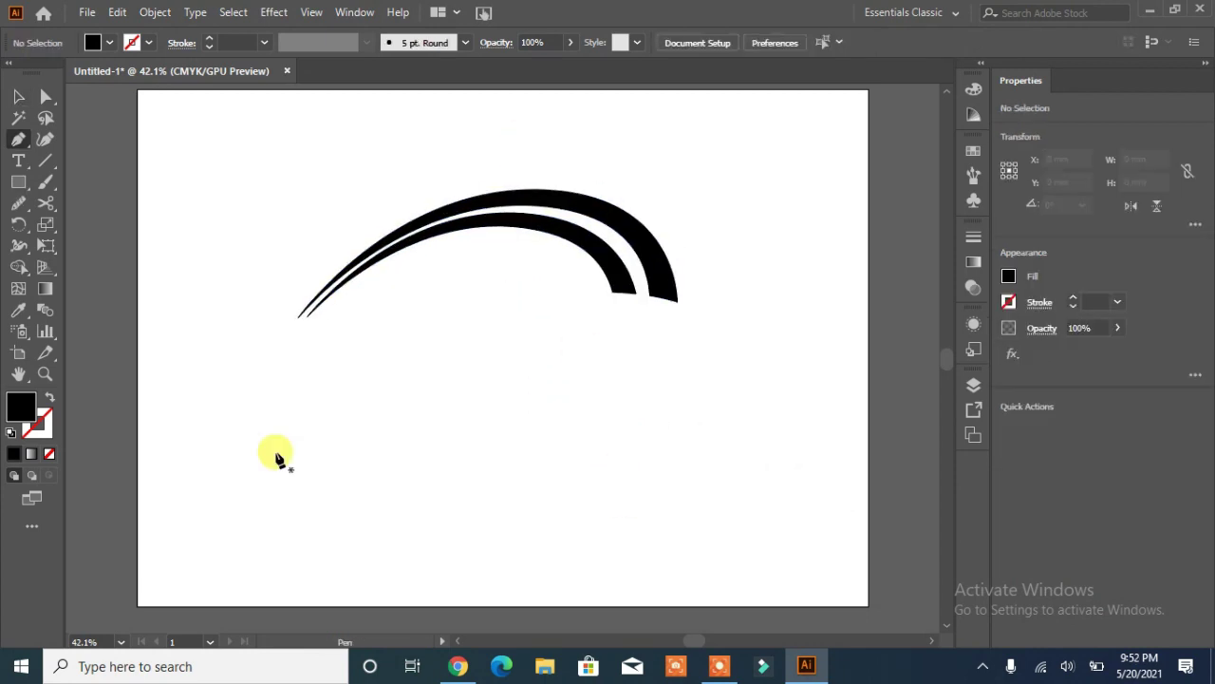
Draw a black-filled car body silhouette below the arcs with the Pen tool, about 244 mm wide and 47 mm high
left_click(266, 454)
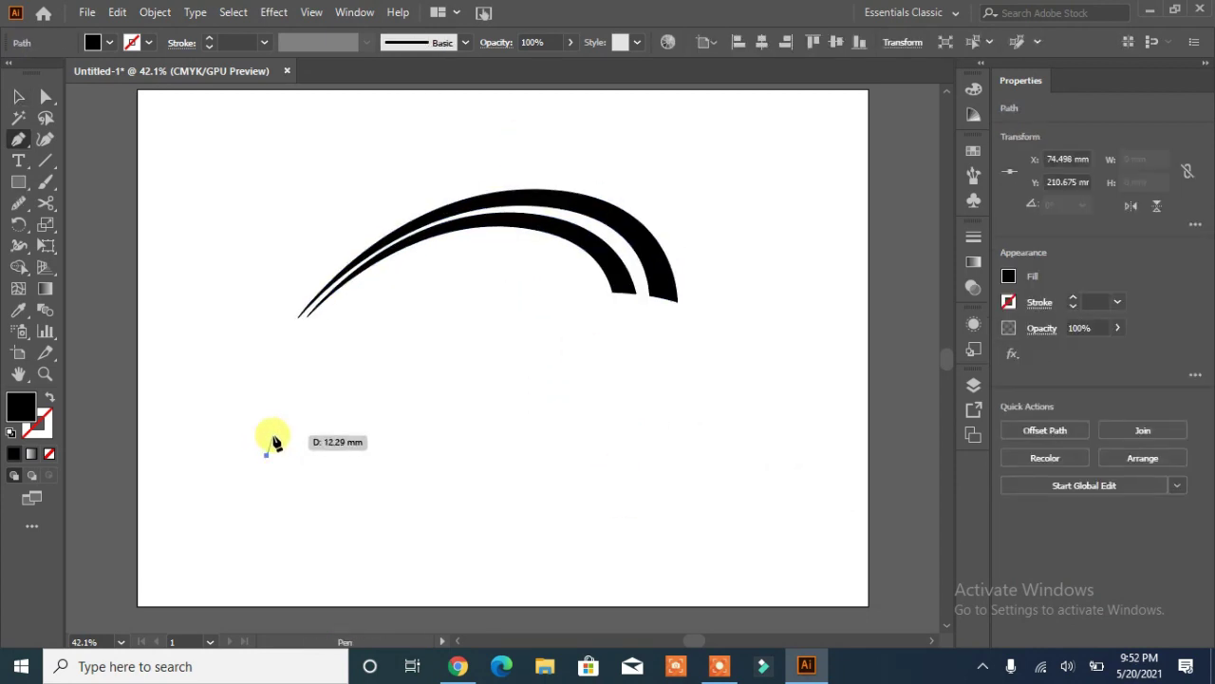
left_click(275, 432)
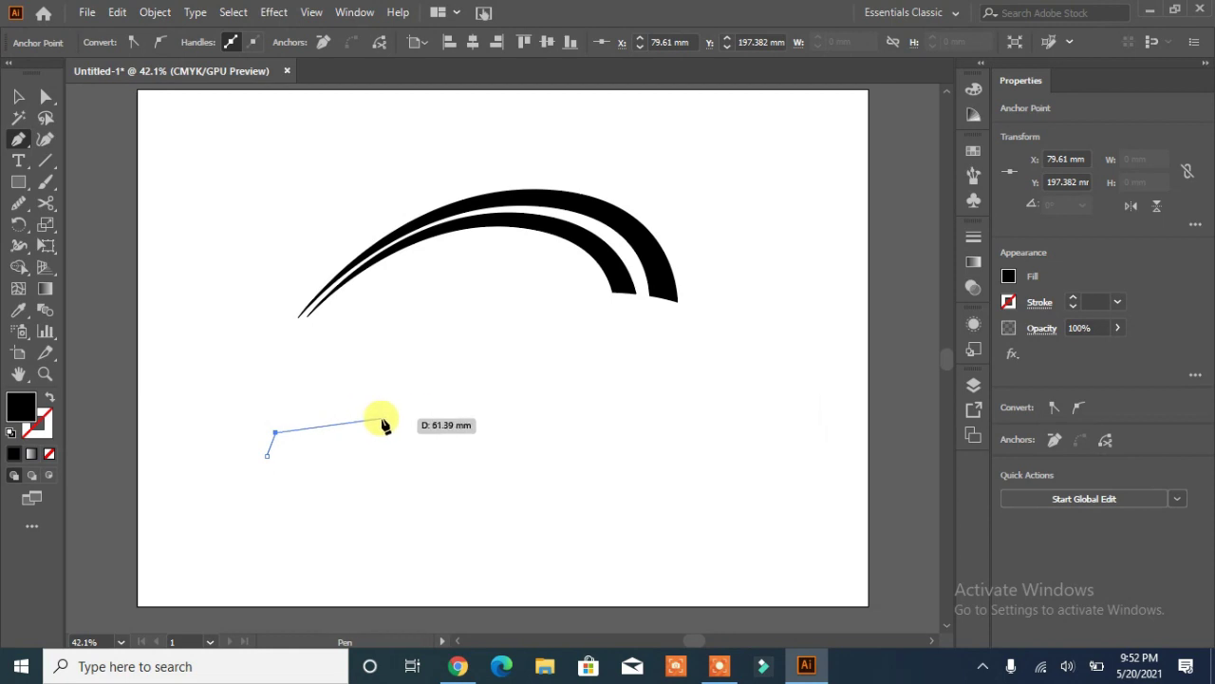
left_click_drag(431, 418, 463, 422)
left_click(455, 418)
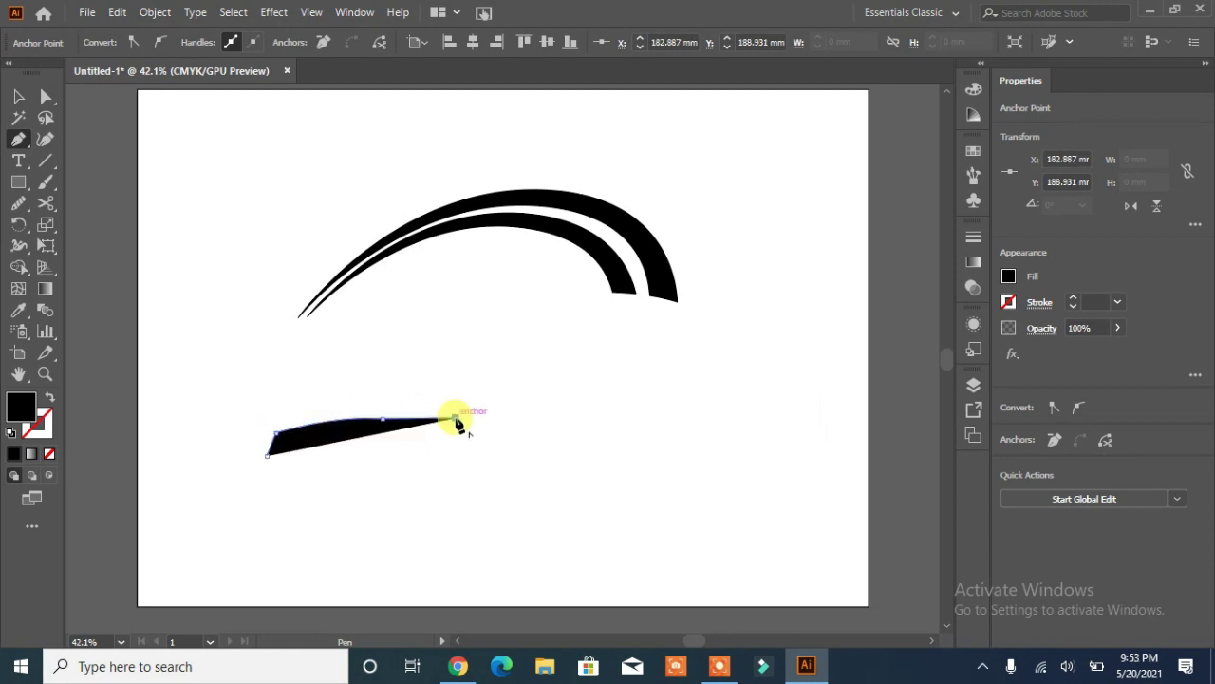
mouse_move(488, 377)
left_mouse_down()
mouse_move(501, 360)
mouse_move(488, 374)
left_mouse_up()
left_click_drag(655, 415, 740, 472)
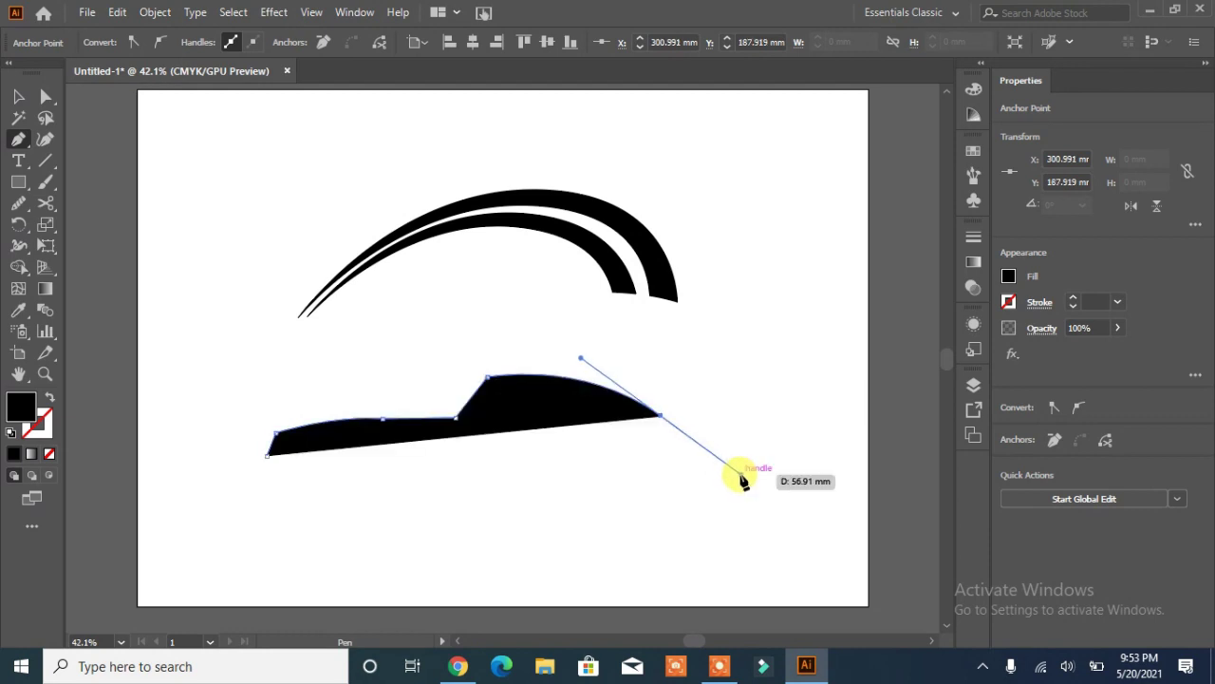
left_click(660, 416)
left_click(680, 414)
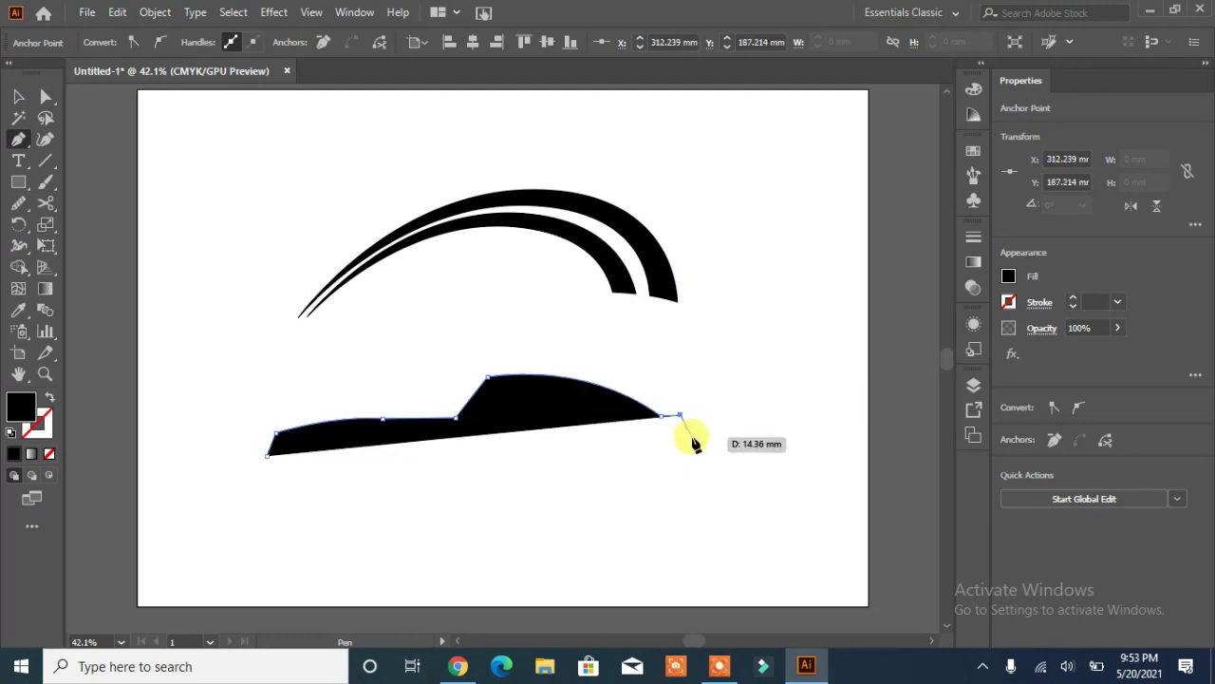
left_click(692, 437)
left_click(745, 470)
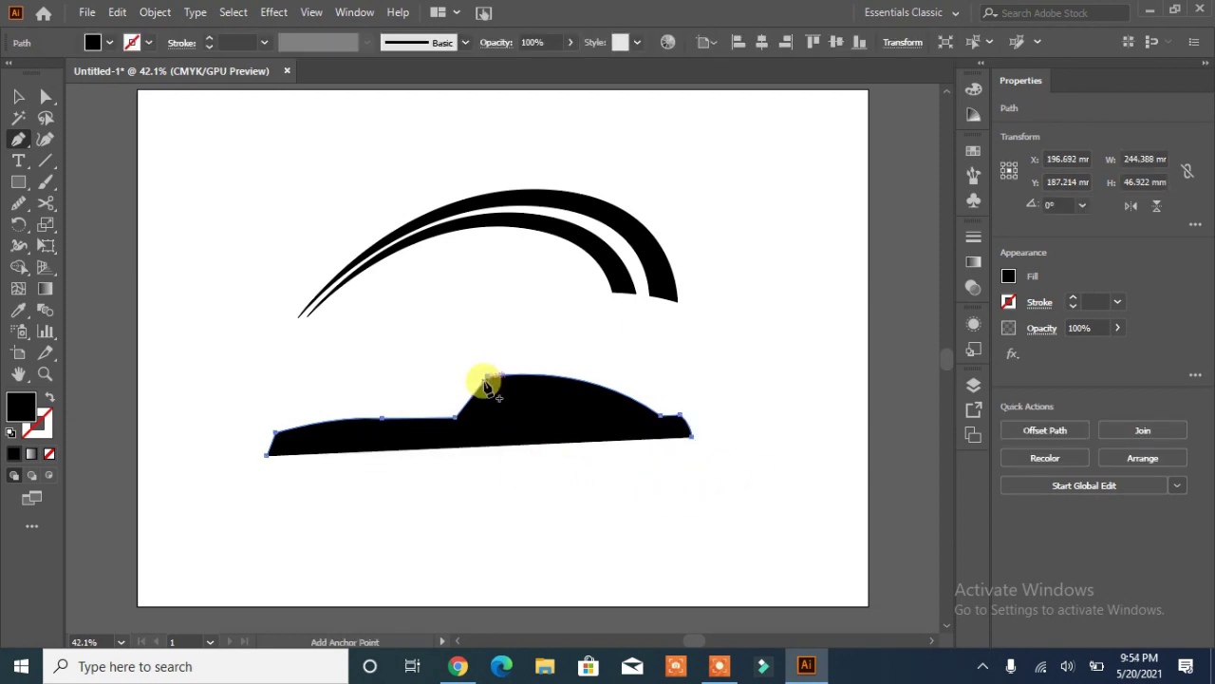
Draw a closed windshield shape with the Pen tool between the car's hood and the front edge of its roof
left_click(381, 408)
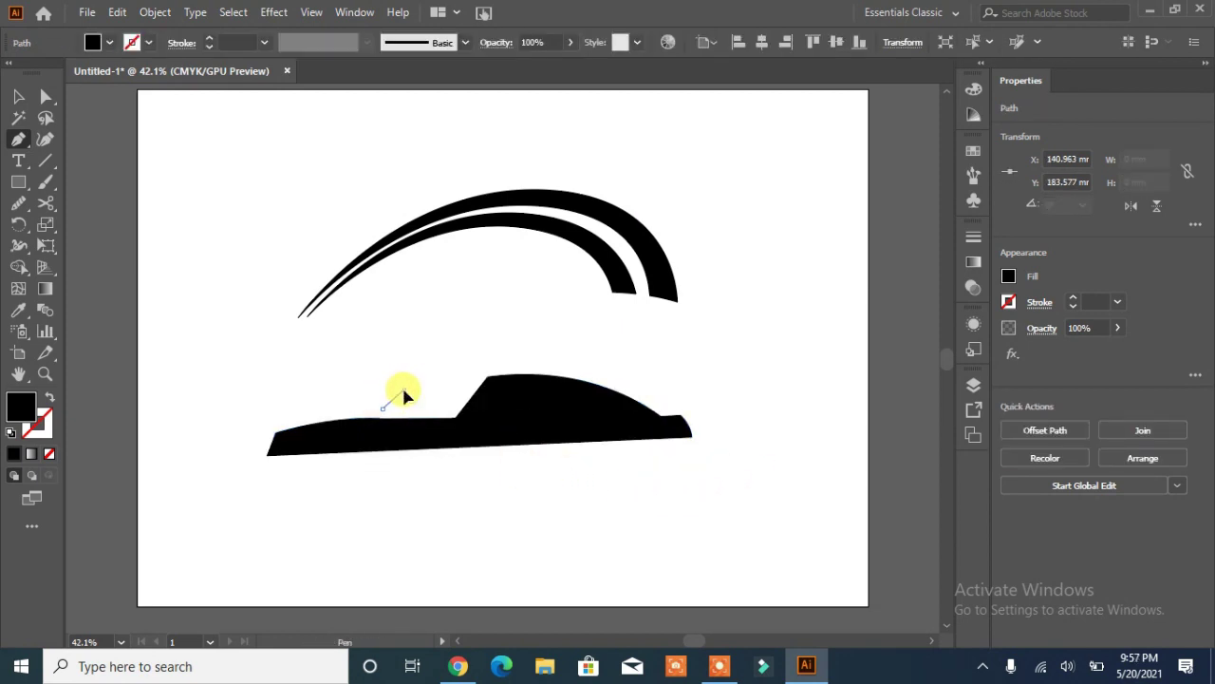
left_click(403, 390)
left_click_drag(487, 377, 525, 386)
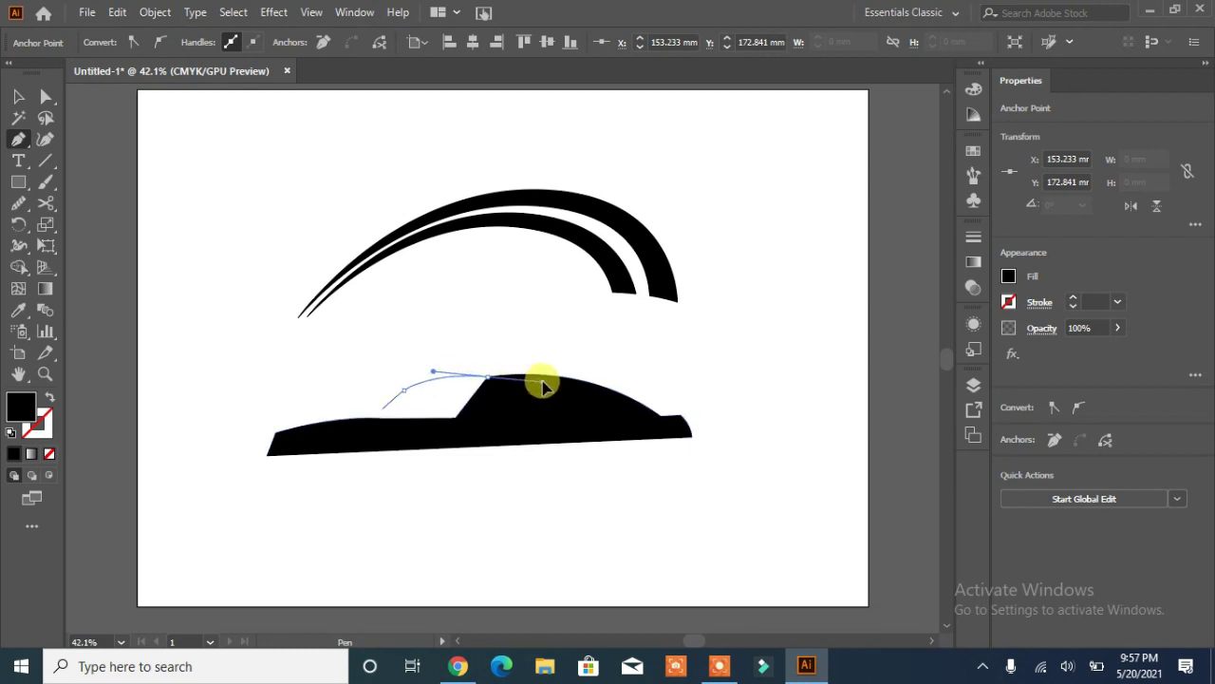
left_click(487, 377)
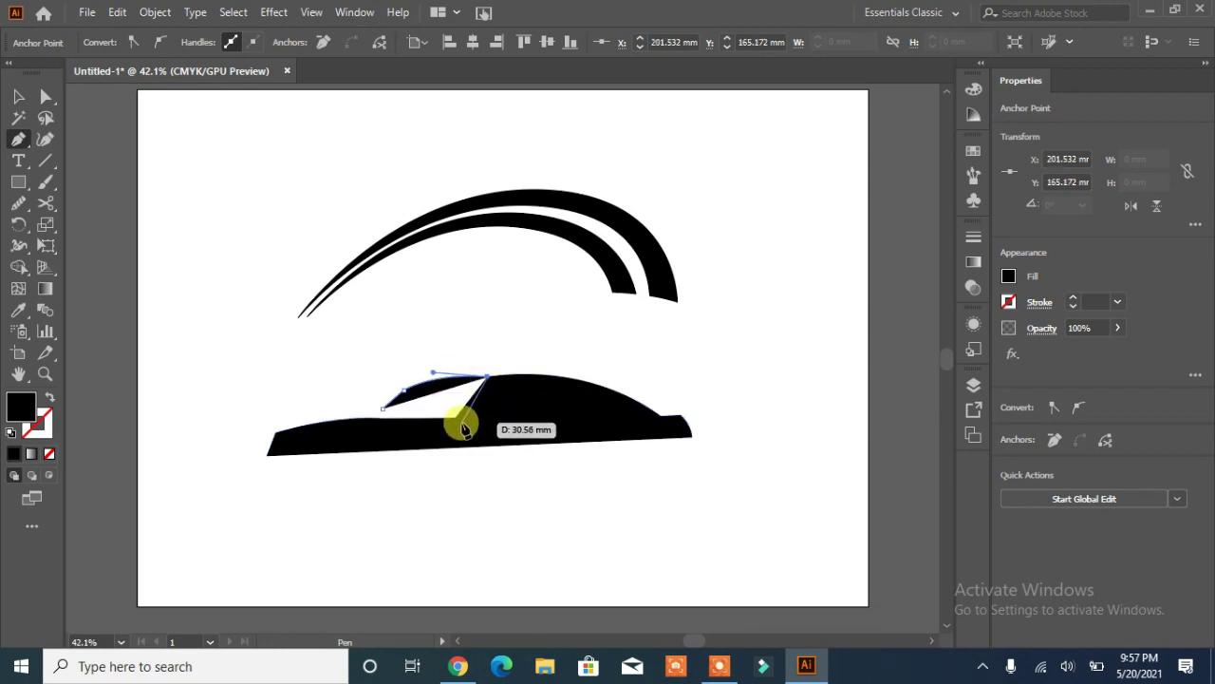
left_click(456, 417)
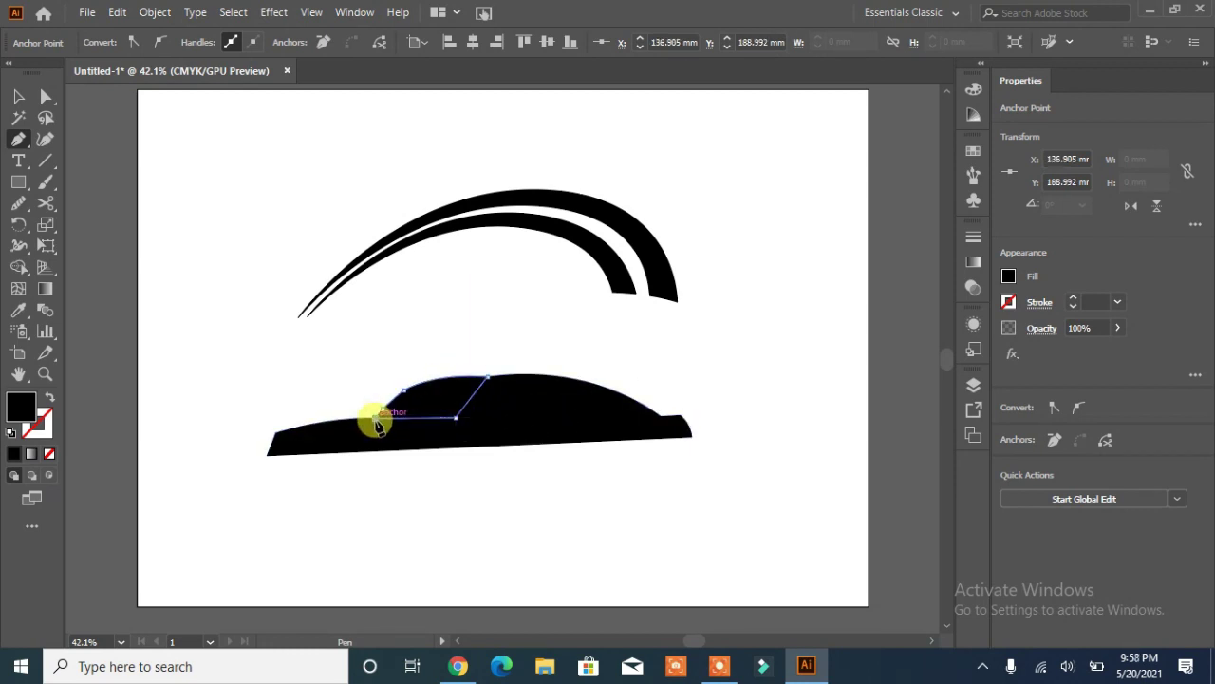
left_click(389, 418)
left_click(442, 488, "ctrl")
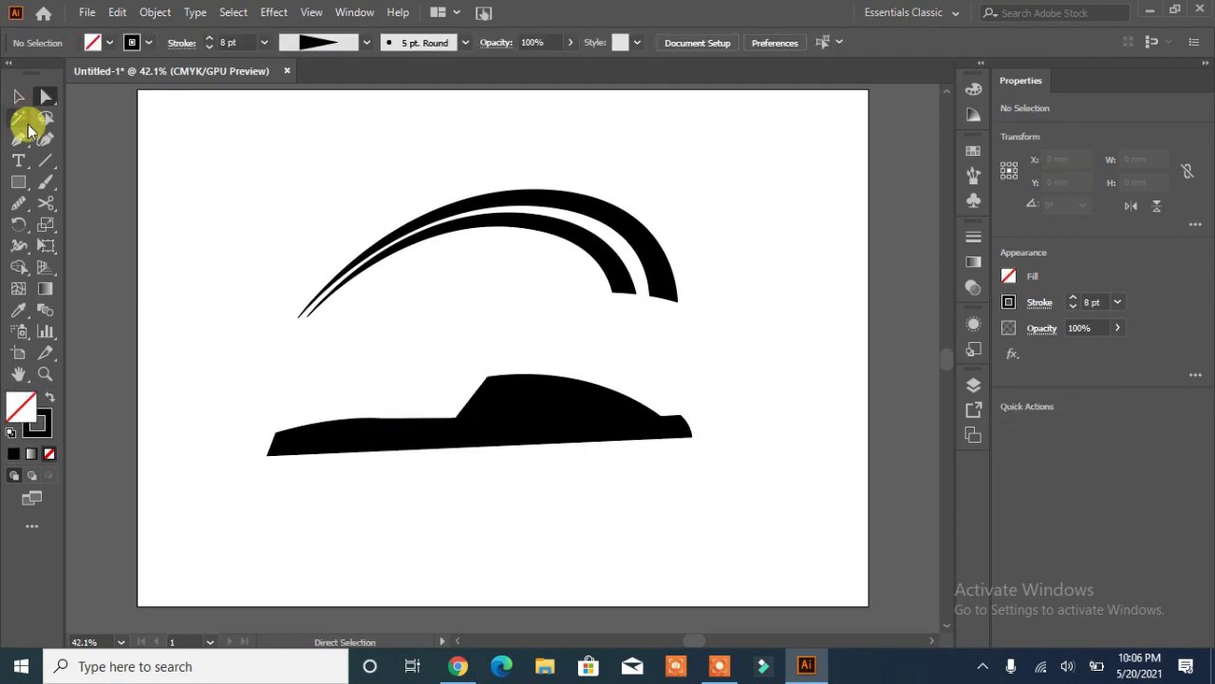
Draw an open Pen path from the roof's front edge to the hood, about 70 mm wide, with a 10 pt stroke and tapered triangular profile
left_click(493, 377)
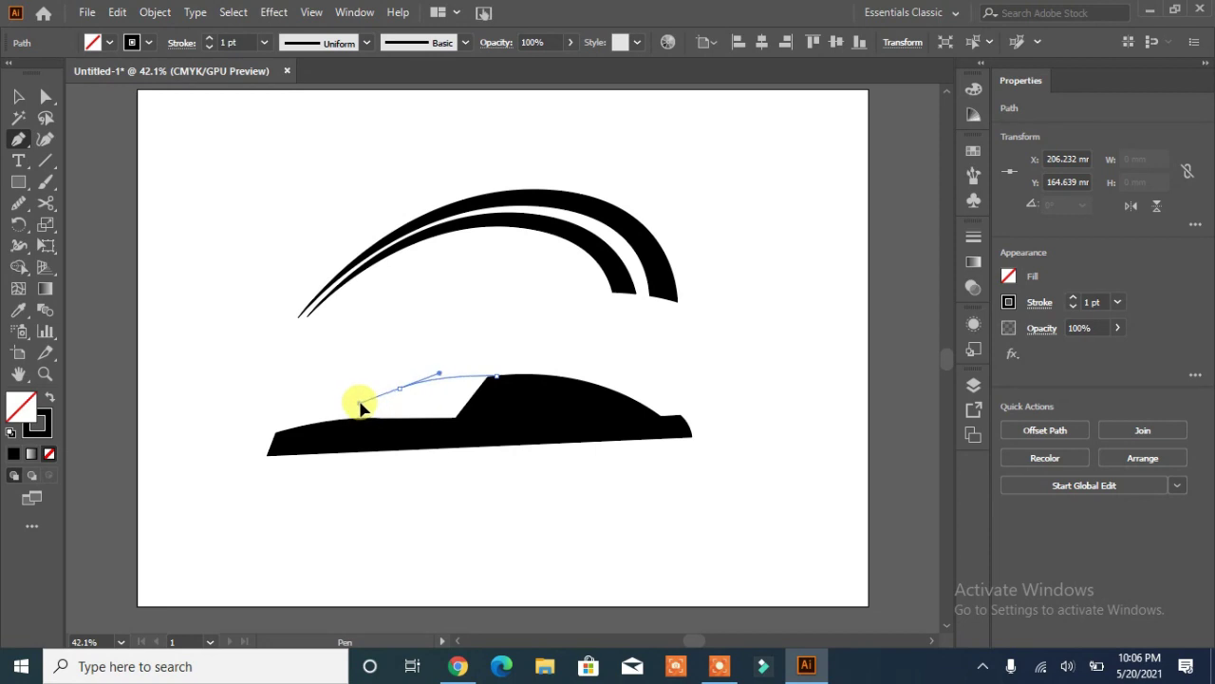
left_click_drag(362, 400, 361, 400)
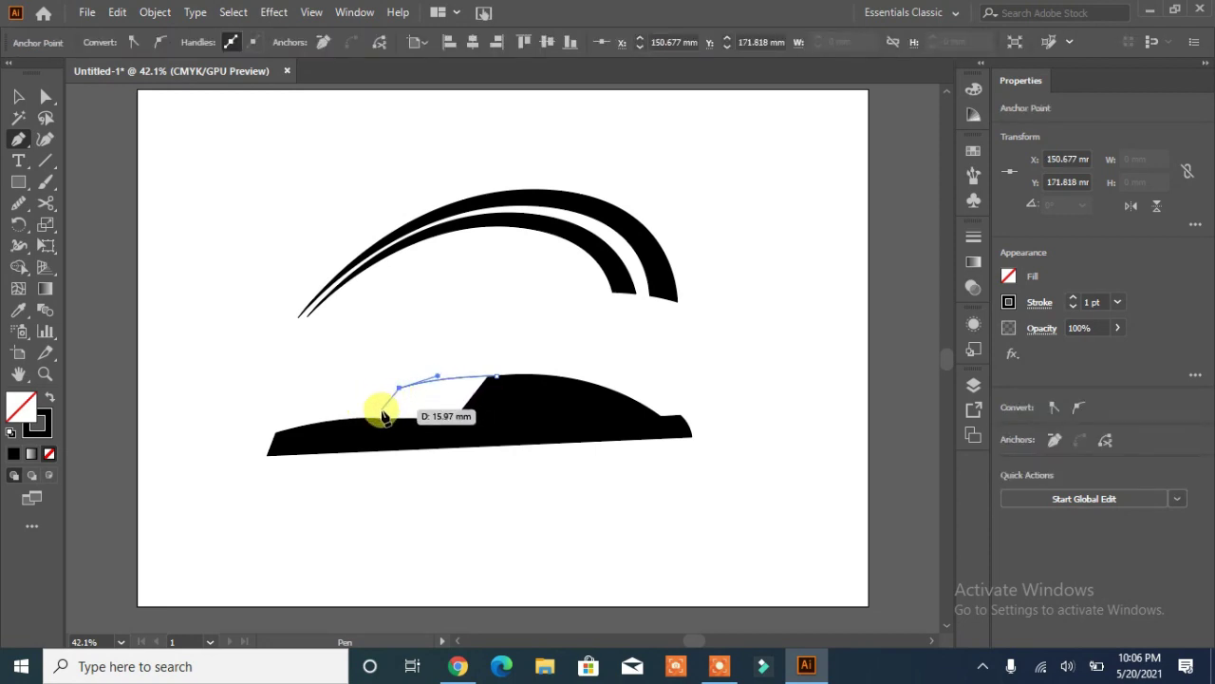
left_click(373, 410)
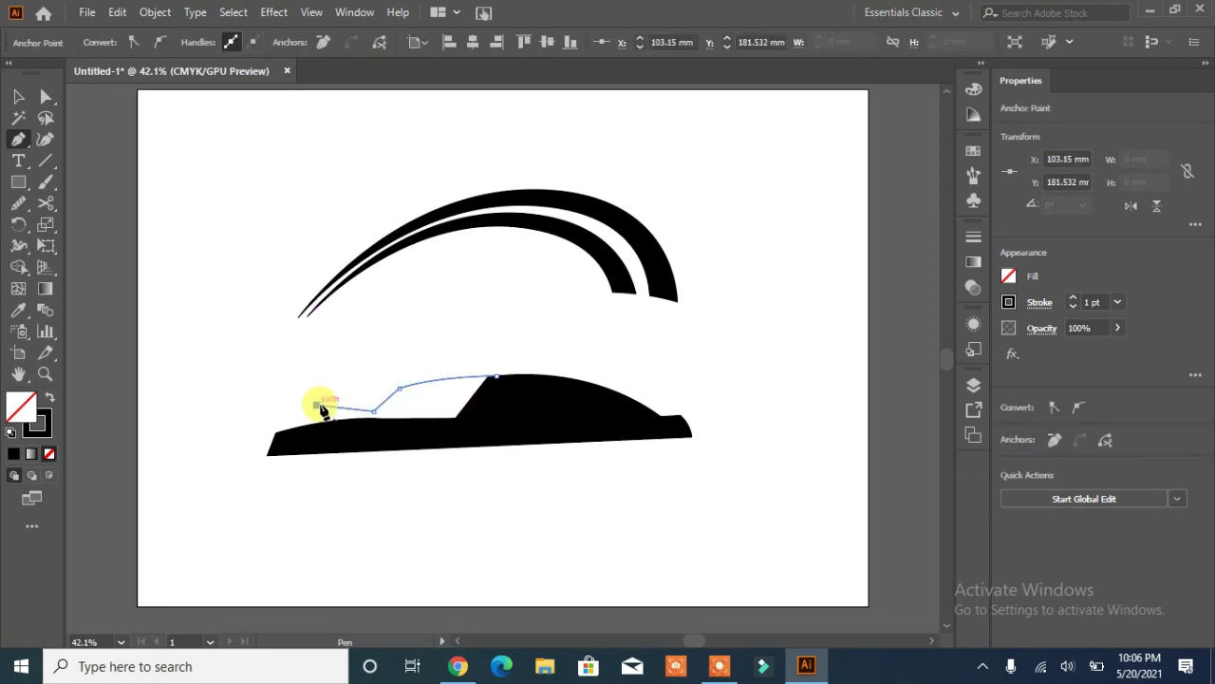
left_click(210, 39, "shift")
left_click(368, 42)
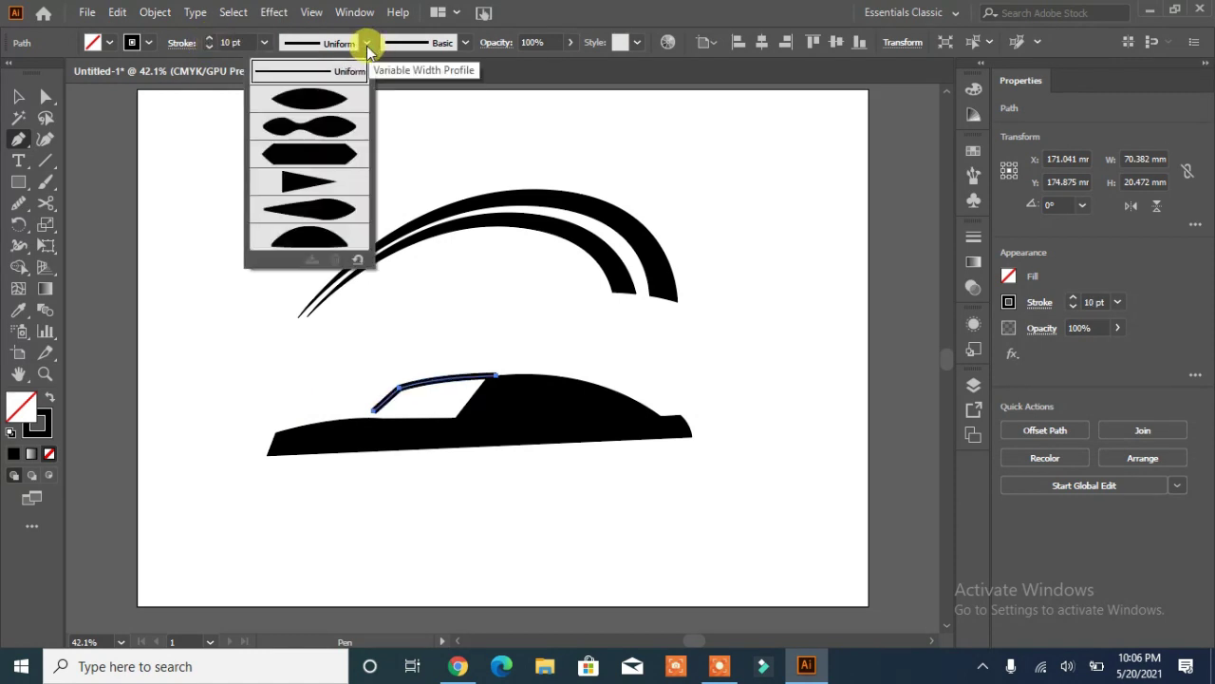
left_click(316, 184)
Nudge the windshield frame line slightly down and stretch it to about 80 mm wide so it overlaps the roof
left_click(16, 99)
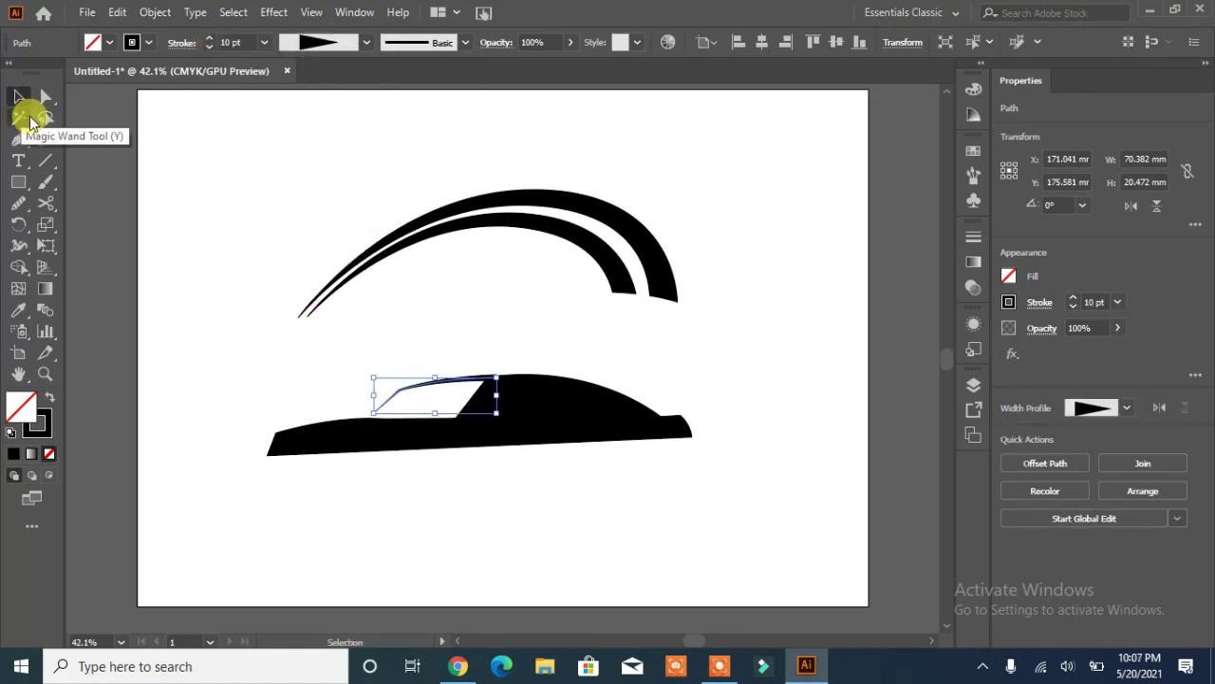
left_click(727, 206)
left_click(471, 384)
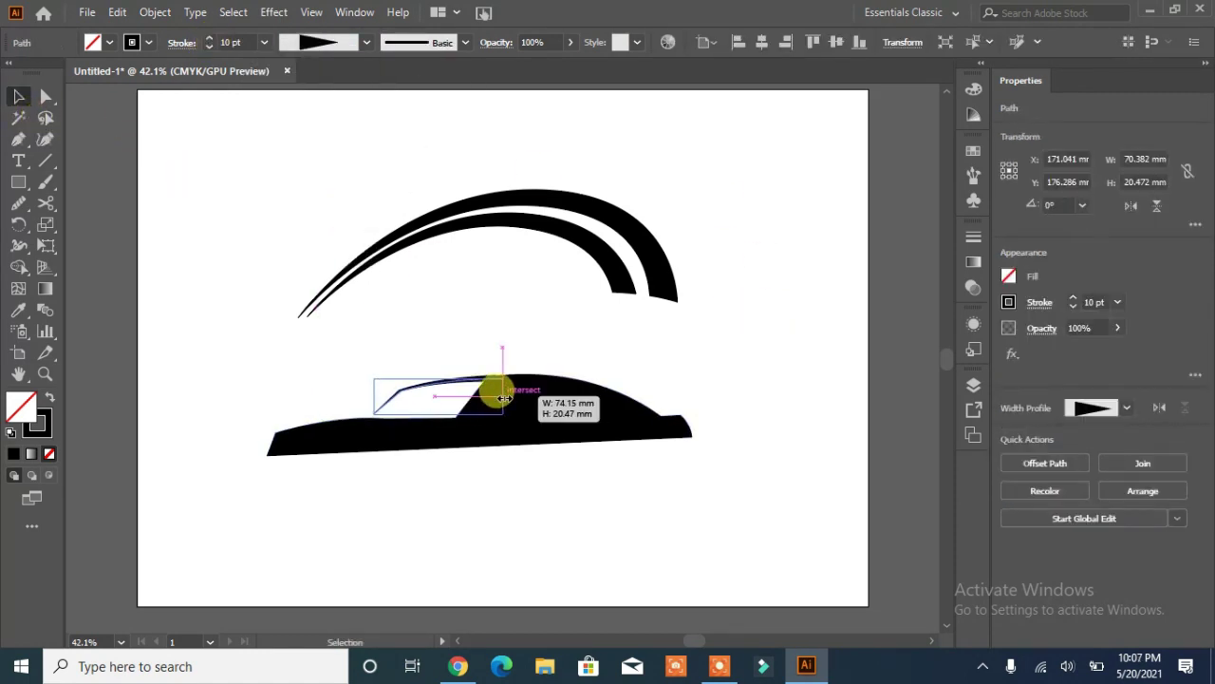
left_click(700, 339)
left_click(404, 395)
Round the bend of the windshield frame line with a corner radius of about 20 mm
key("a")
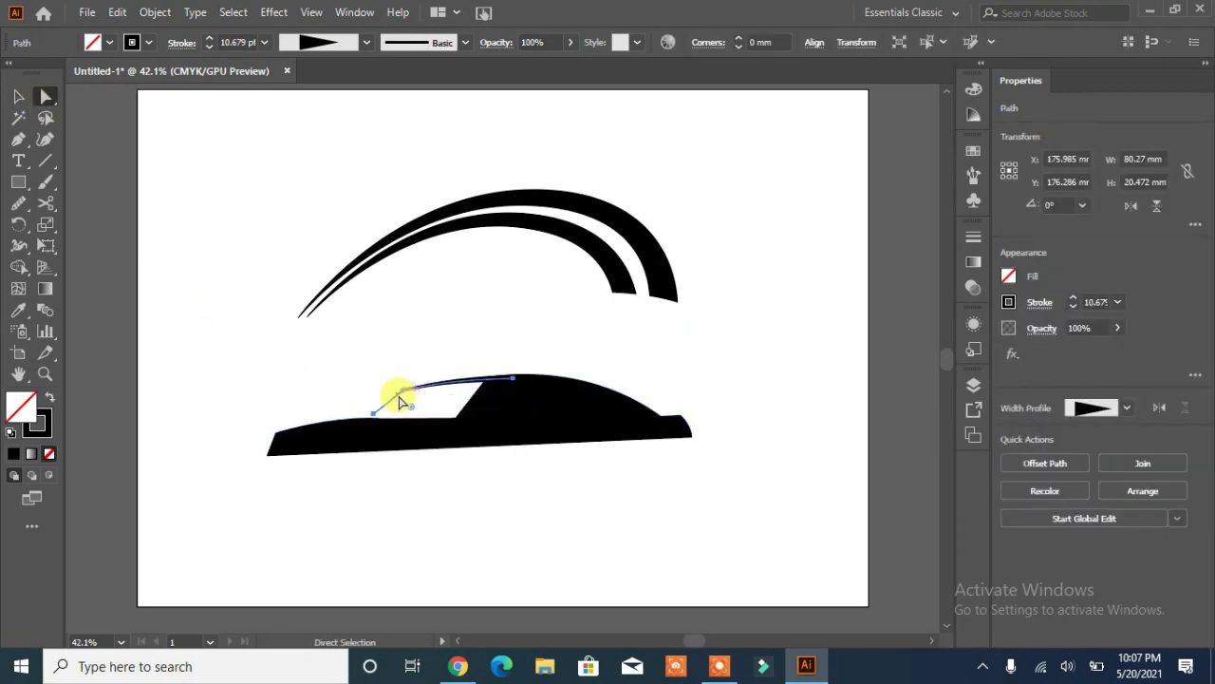
left_click(404, 394)
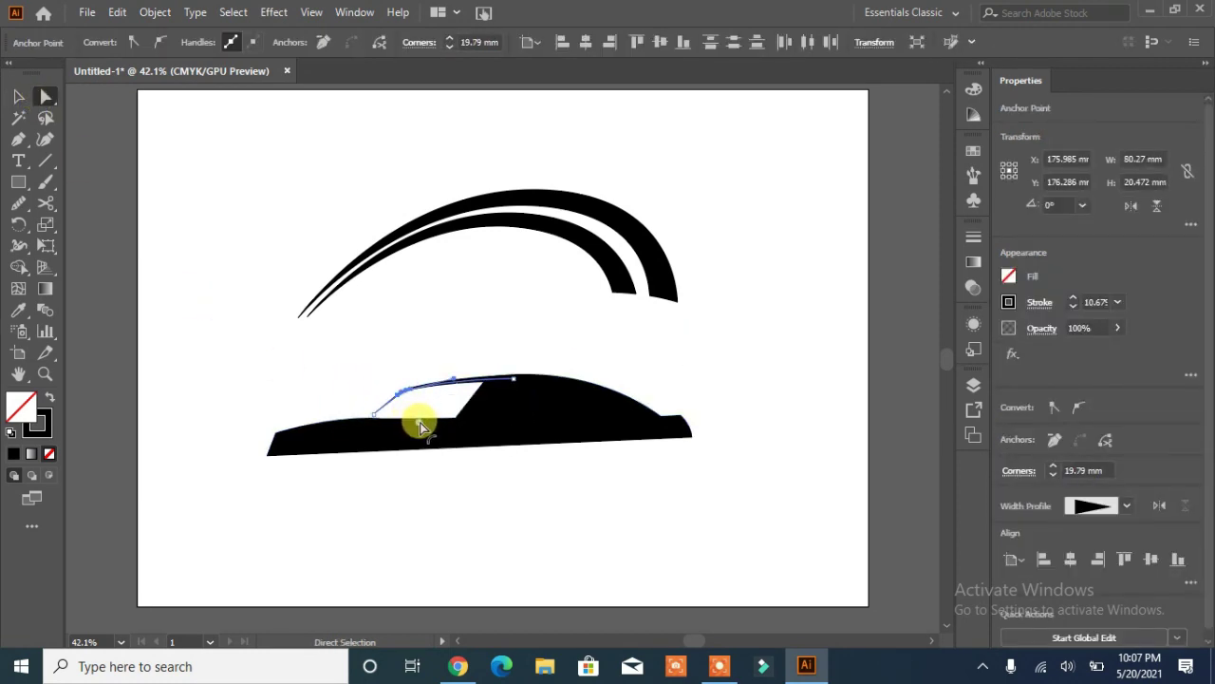
mouse_move(421, 428)
left_mouse_down()
mouse_move(442, 478)
mouse_move(413, 425)
left_mouse_up()
key("v")
left_click(245, 224)
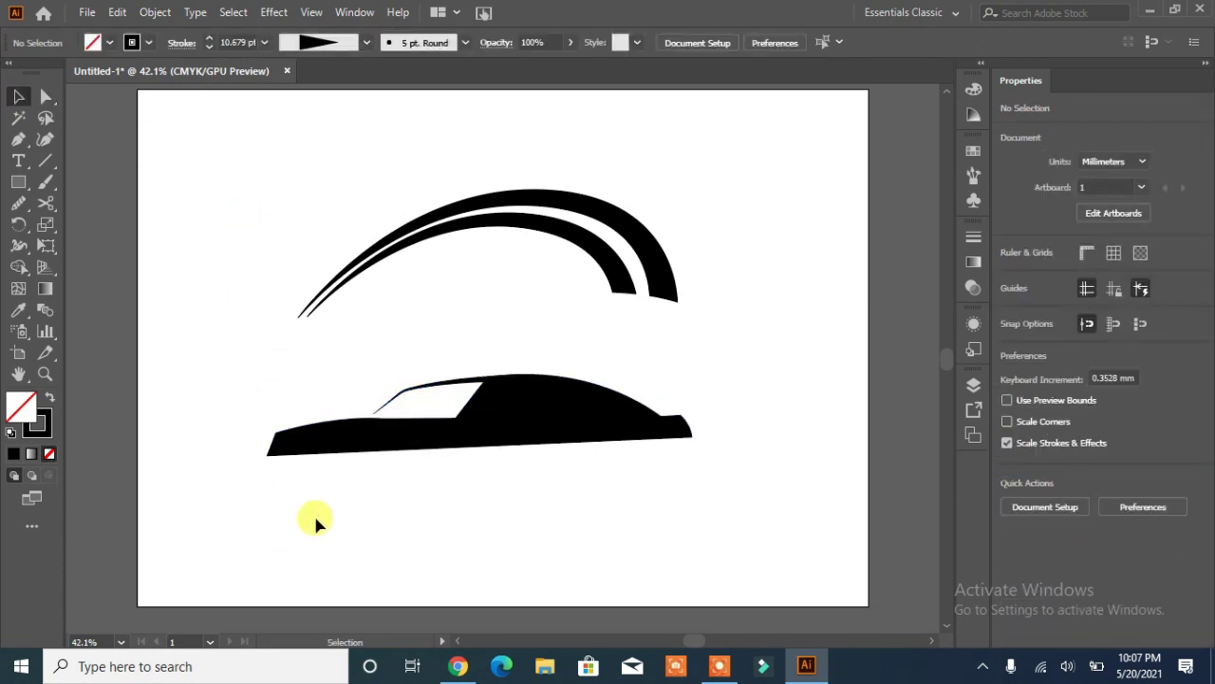
Draw an unfilled four-sided outline about 24 mm wide and 16 mm high over the lower edge of the car's front
left_click(21, 187)
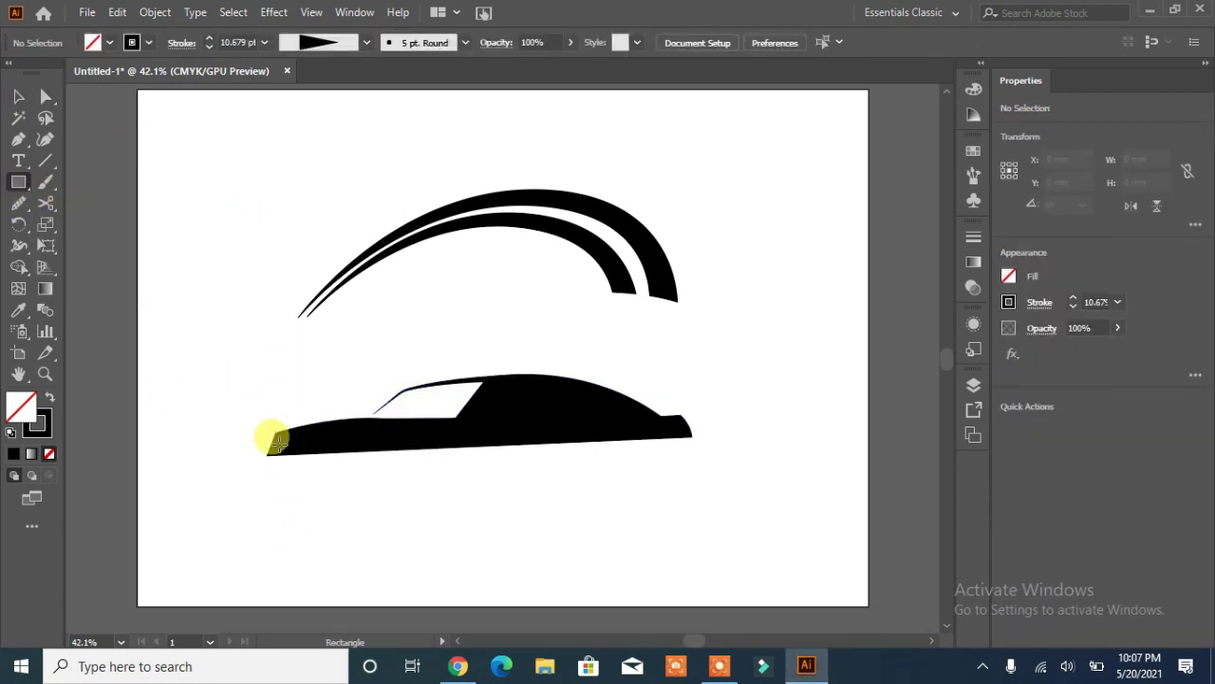
left_click_drag(275, 442, 332, 438)
left_click(45, 245)
left_click(13, 102)
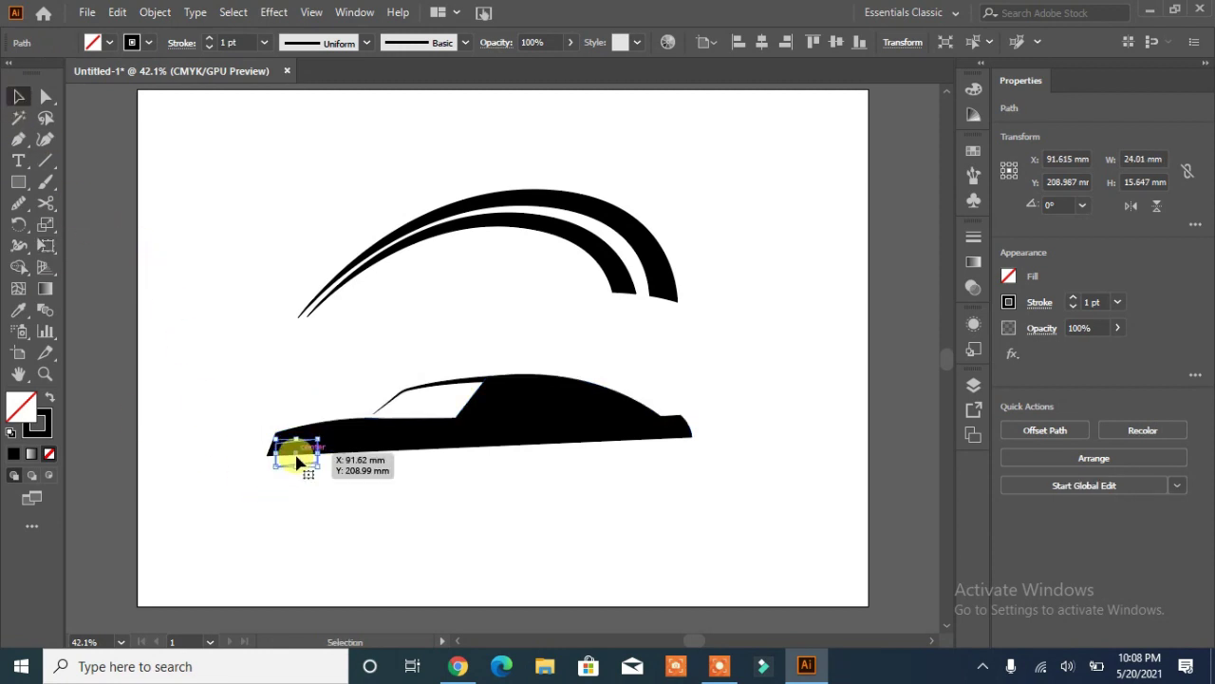
Slant the small outline by shifting its lower corners toward the car's front, and round its corners
left_click(41, 99)
left_click_drag(277, 467, 304, 470)
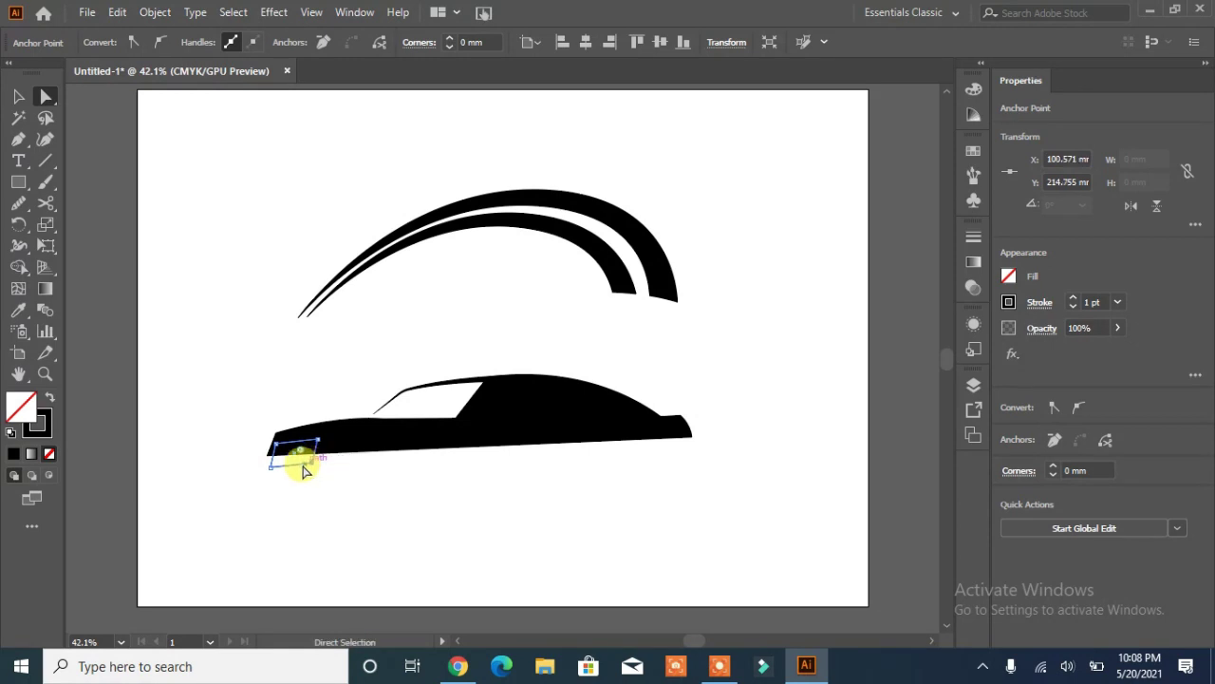
left_click(381, 474)
left_click(281, 466)
left_click(17, 97)
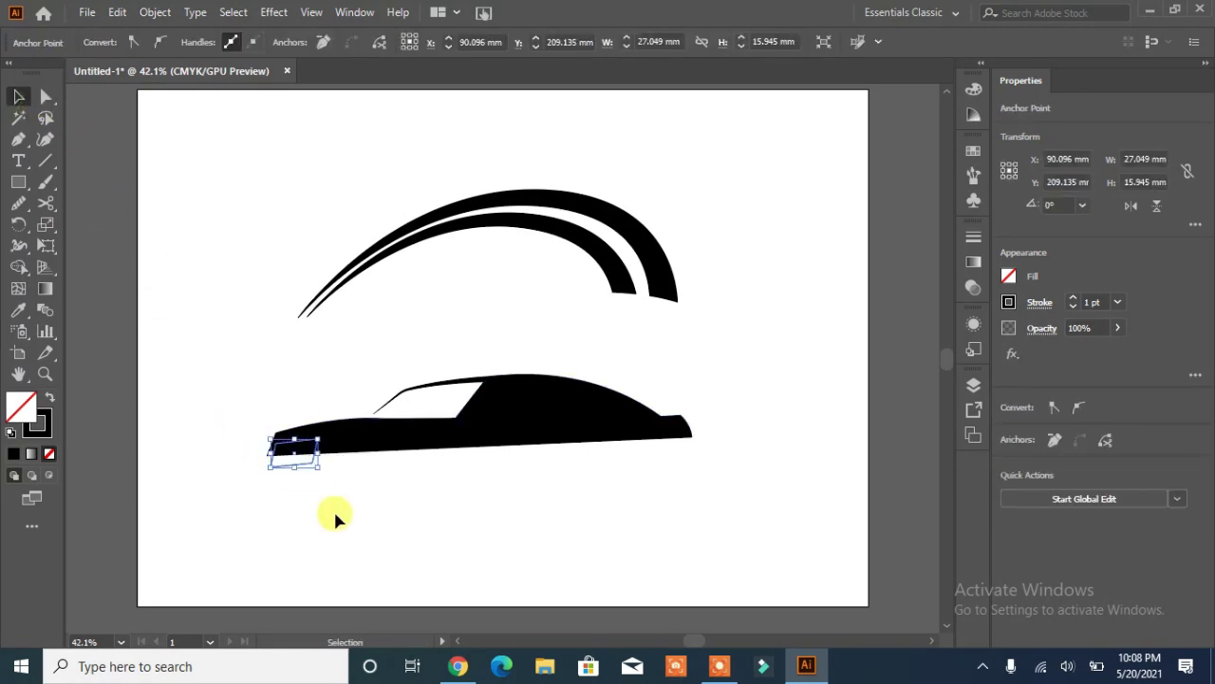
left_click(46, 96)
left_click_drag(288, 450, 277, 453)
key("v")
Cut the small outline's area out of the car body with the Shape Builder tool and delete the leftover outline
left_click_drag(230, 418, 309, 537)
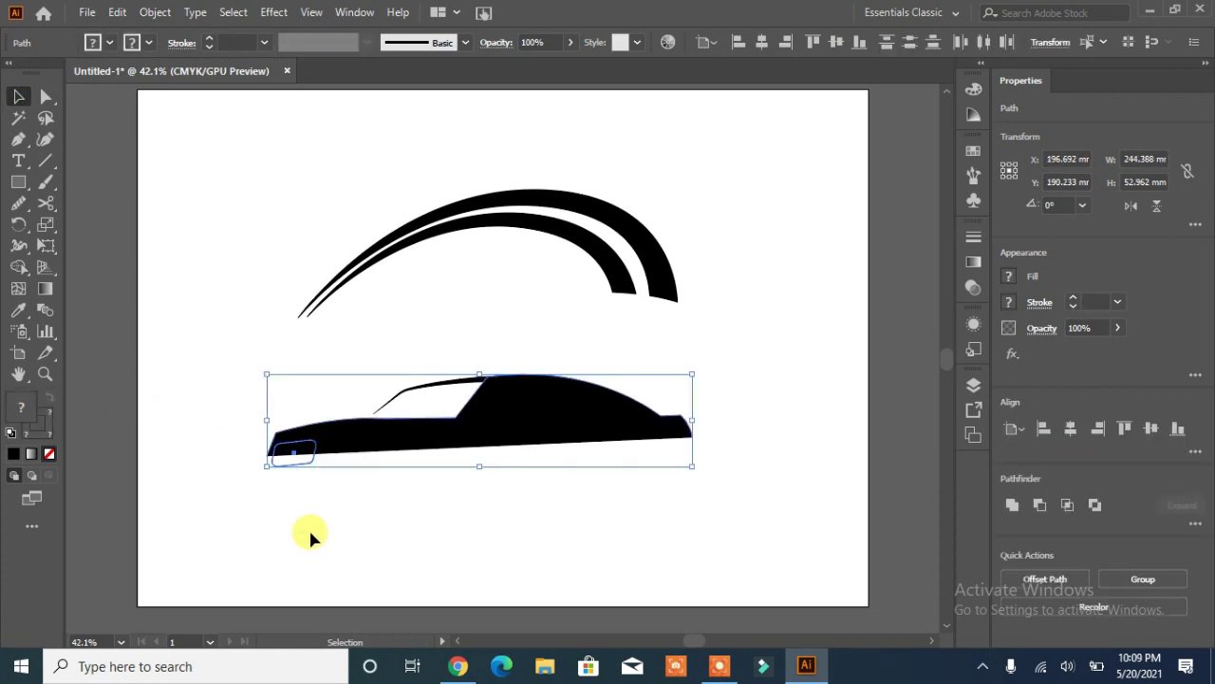
left_click(19, 270)
left_click(19, 95)
left_click(229, 522)
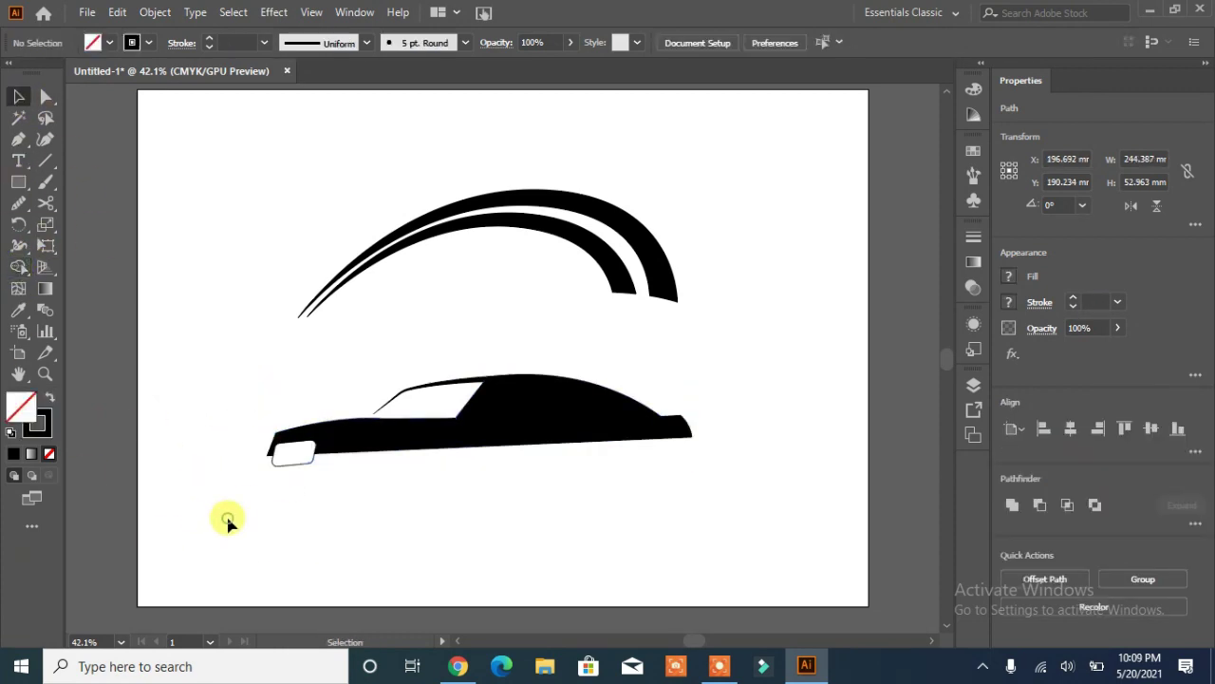
key("Delete")
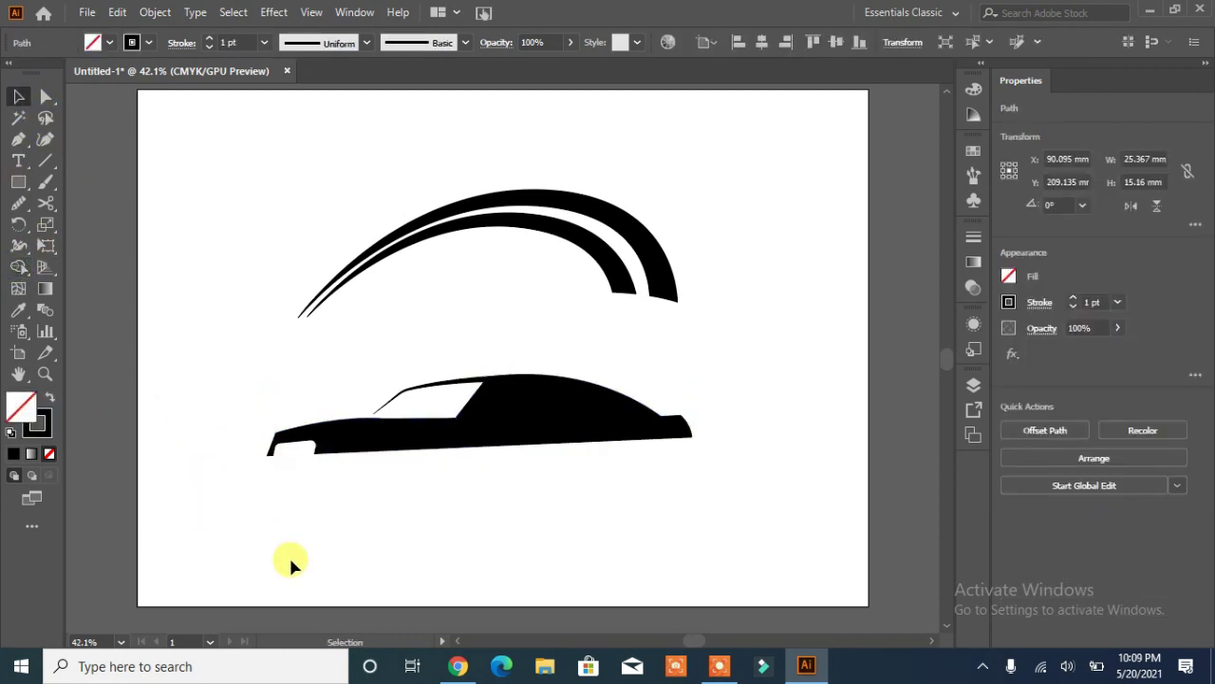
Round the lower front tip and the hood's front corner of the car body
left_click(44, 97)
left_click(273, 455)
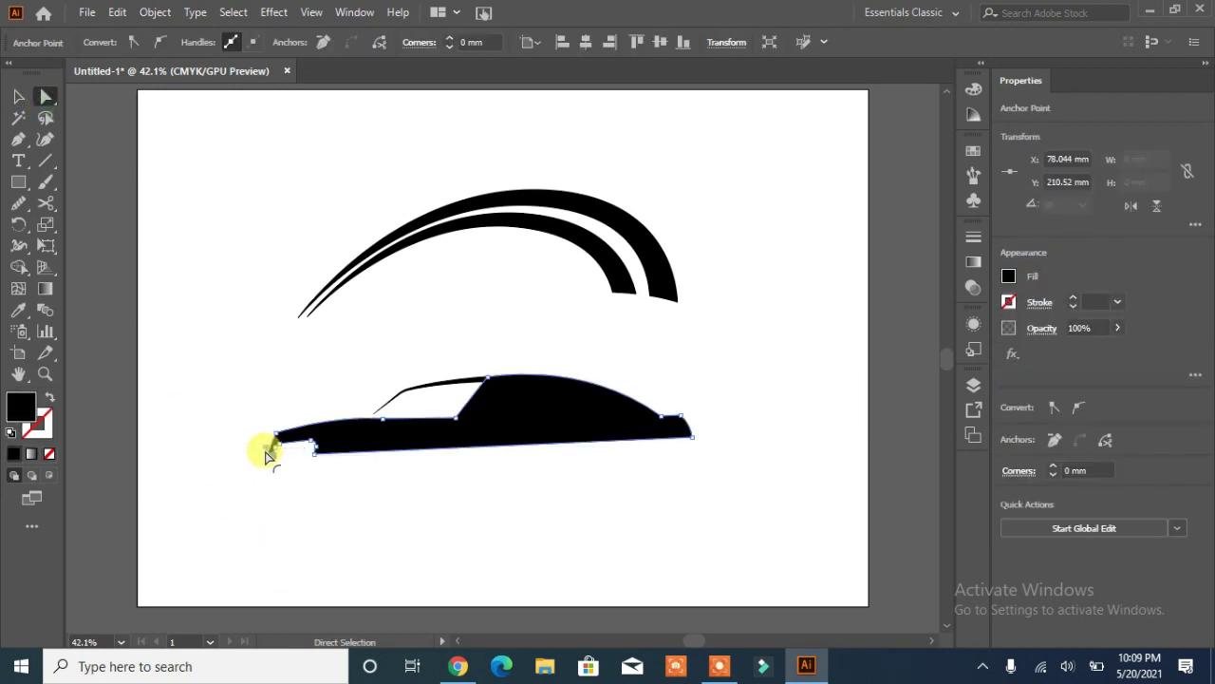
left_click(326, 543)
left_click(276, 433)
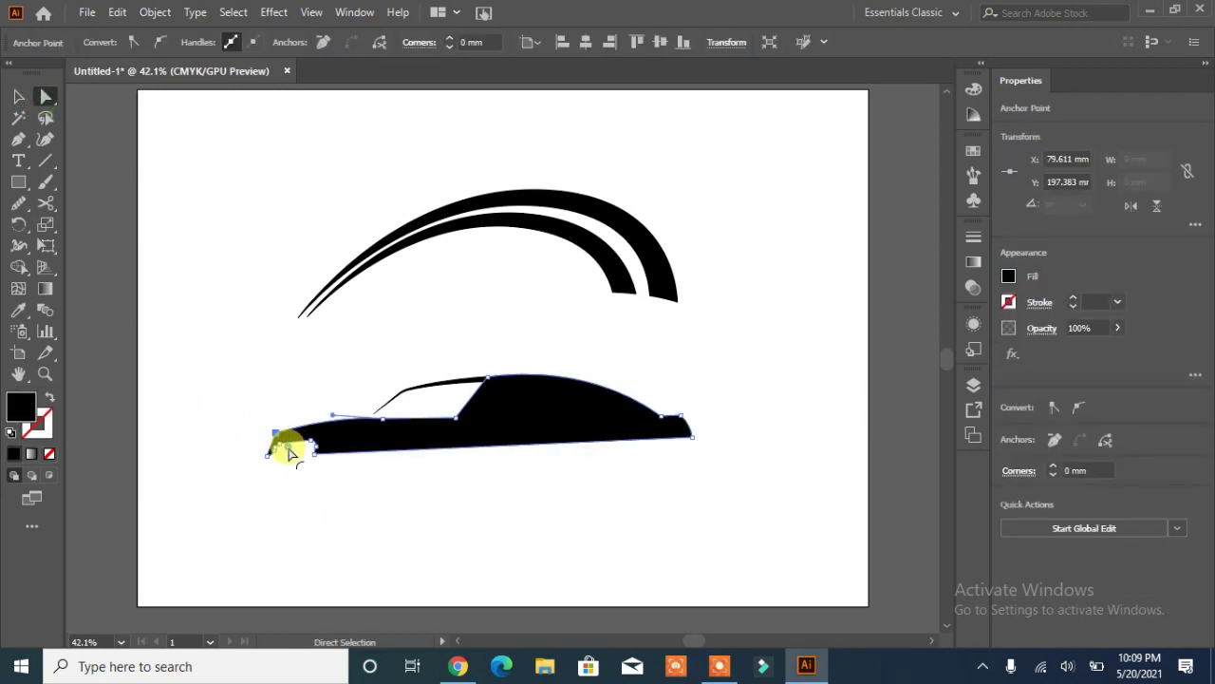
left_click_drag(288, 445, 300, 455)
left_click(16, 95)
left_click(212, 518)
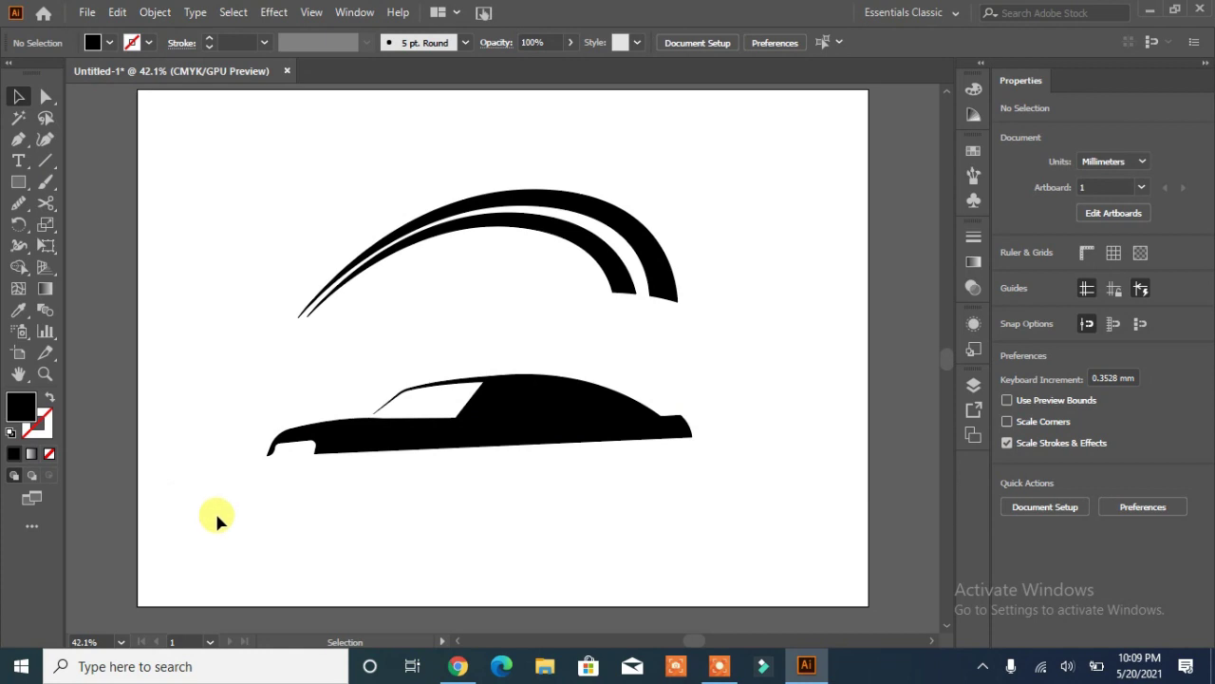
Draw a black ellipse about 28 mm wide and 10 mm high beside the car and convert its rear-facing end to a sharp corner
left_click(18, 182)
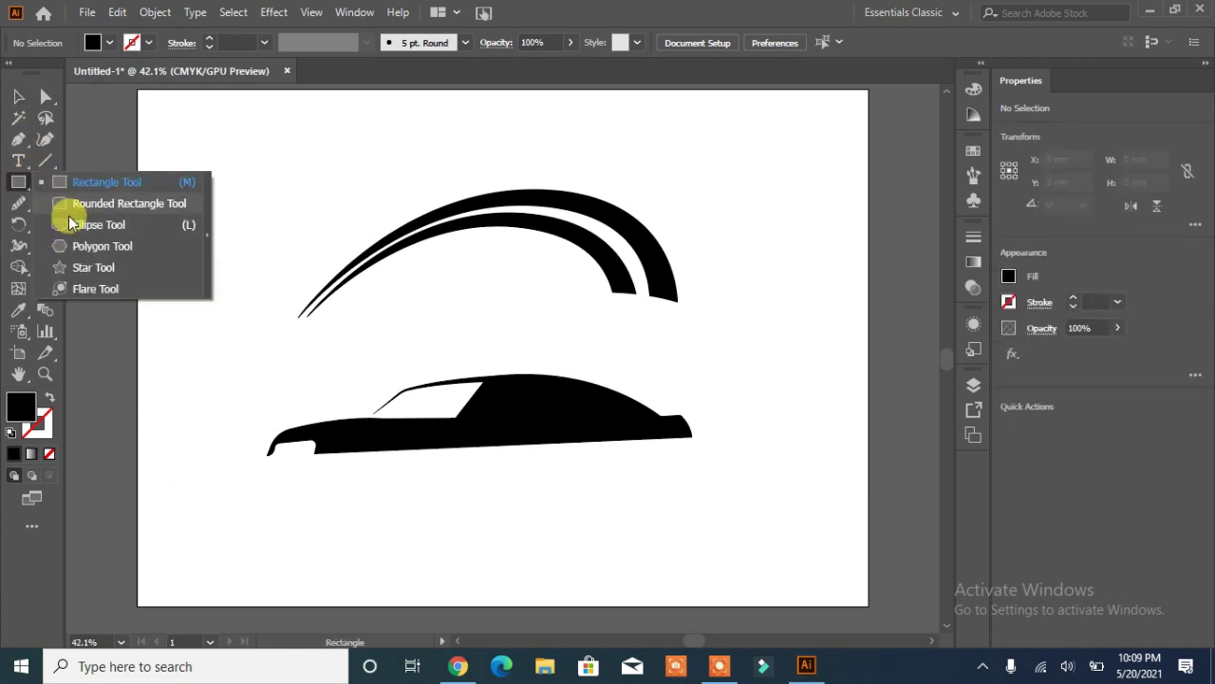
left_click(69, 224)
left_click_drag(217, 338, 269, 356)
left_click(44, 96)
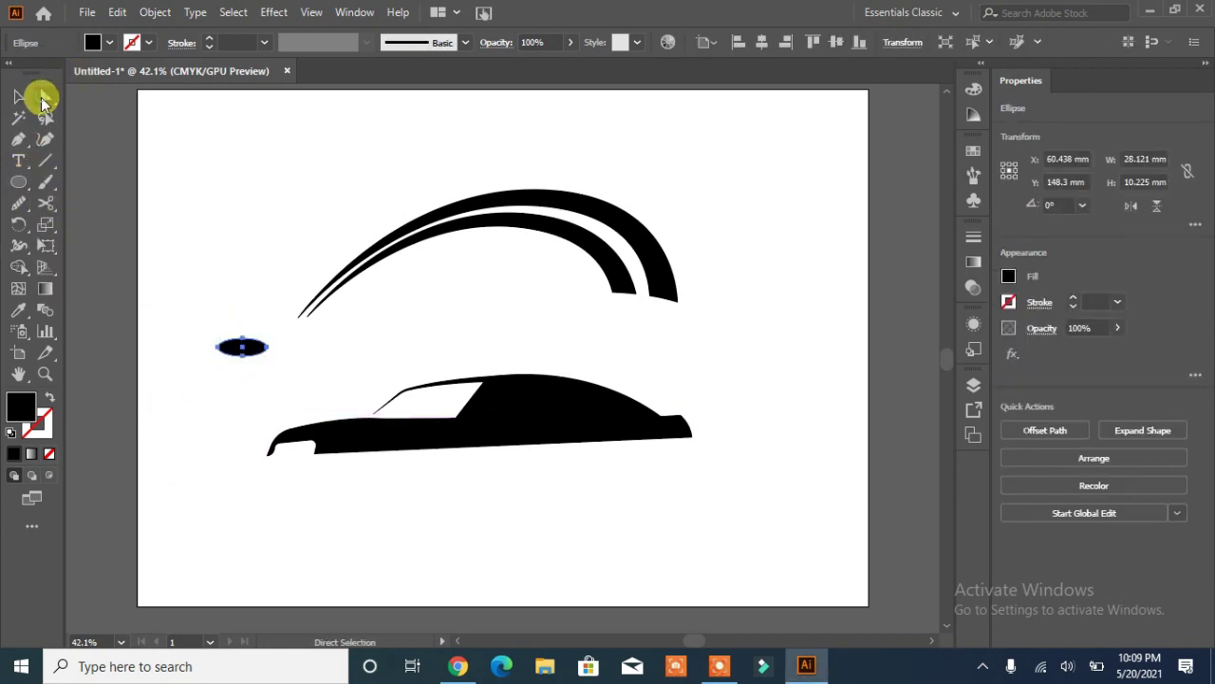
left_click(217, 347)
left_click(267, 348)
left_click(134, 41)
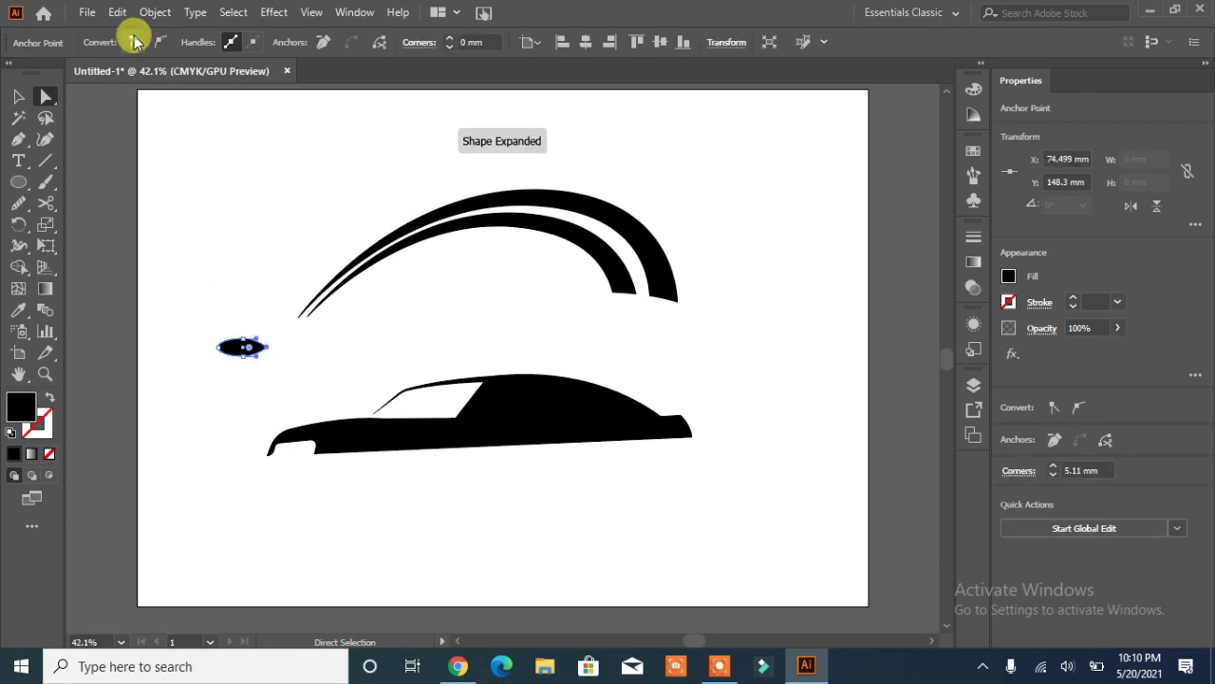
left_click(218, 348)
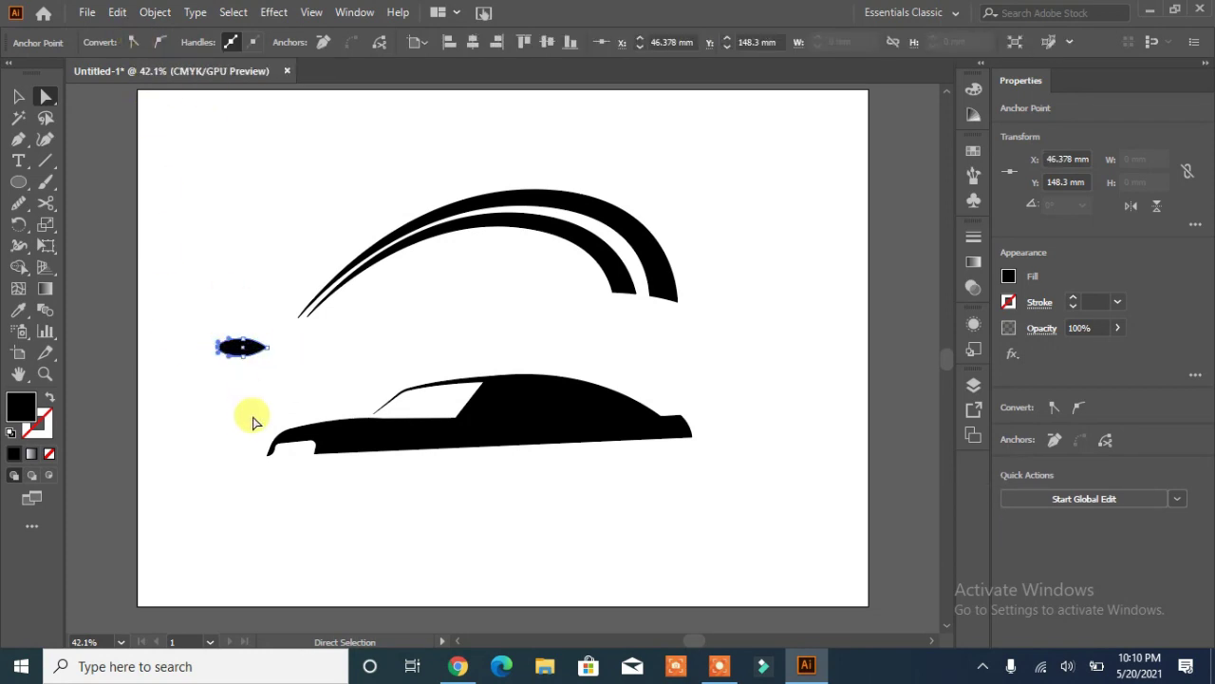
Skew the ellipse's blunt end by pulling its lower handle down and outward, and move the shape onto the car's front
key("ctrl+plus")
key("ctrl+plus")
key("ctrl+plus")
key("ctrl+plus")
key("ctrl+plus")
key("ctrl+plus")
key("ctrl+plus")
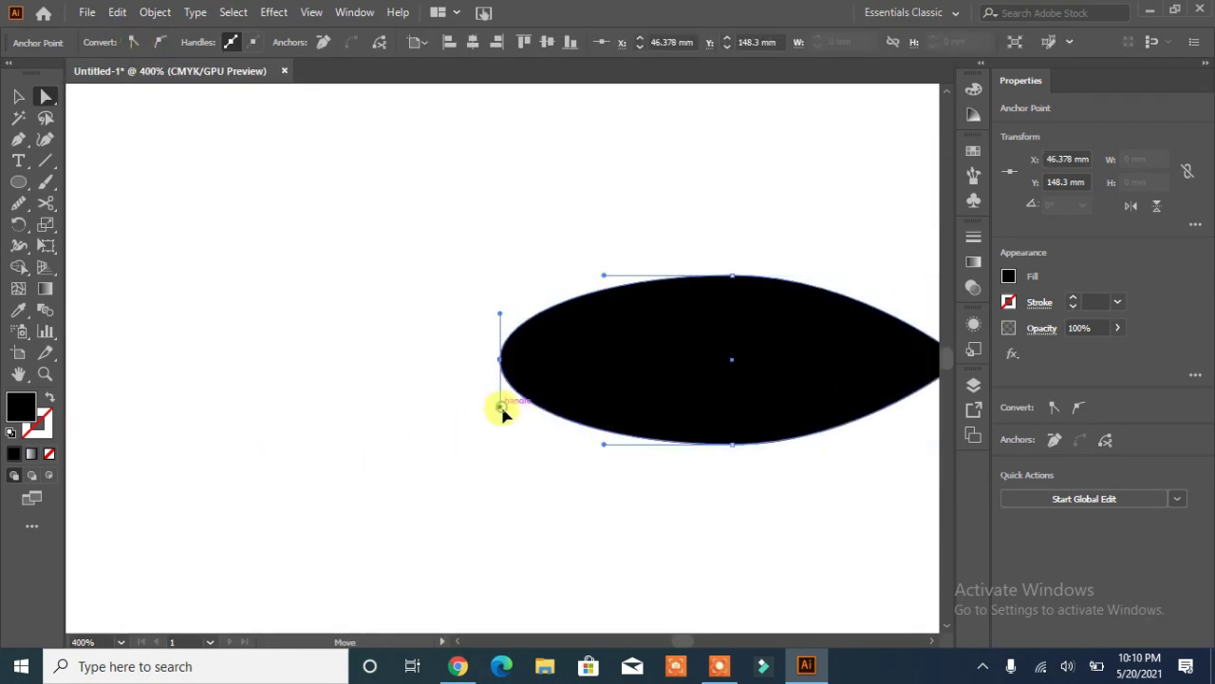
left_click_drag(503, 410, 436, 444)
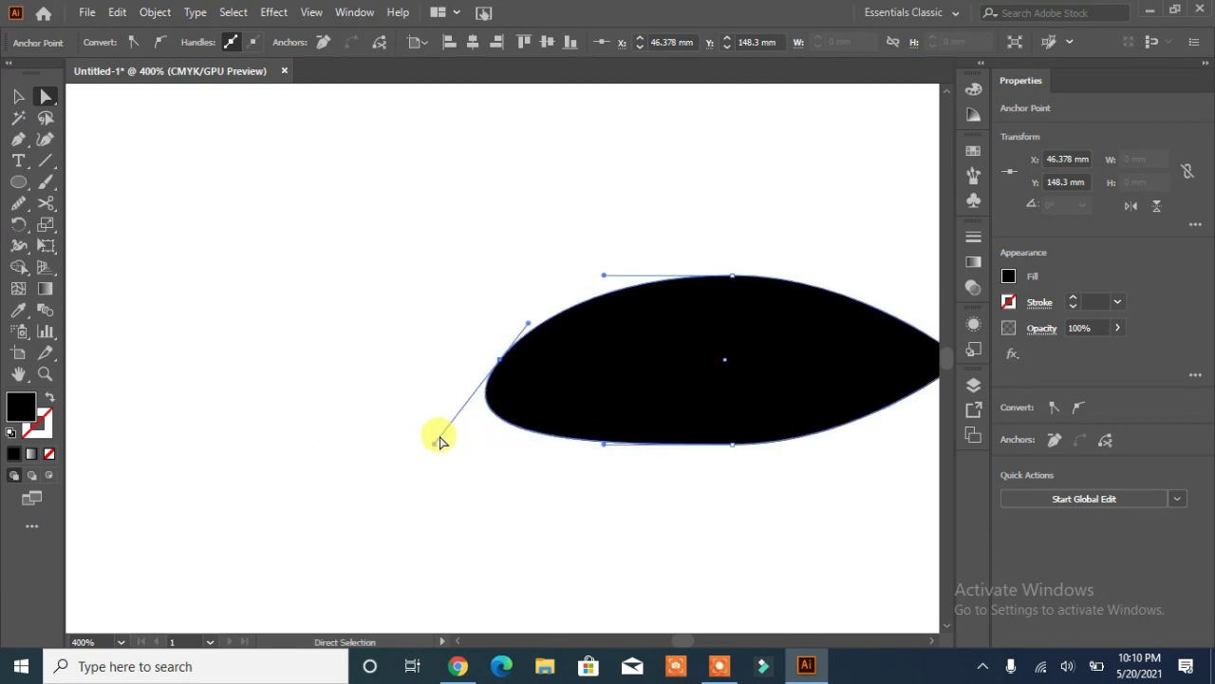
left_click(18, 97)
left_click(294, 238)
key("ctrl+0")
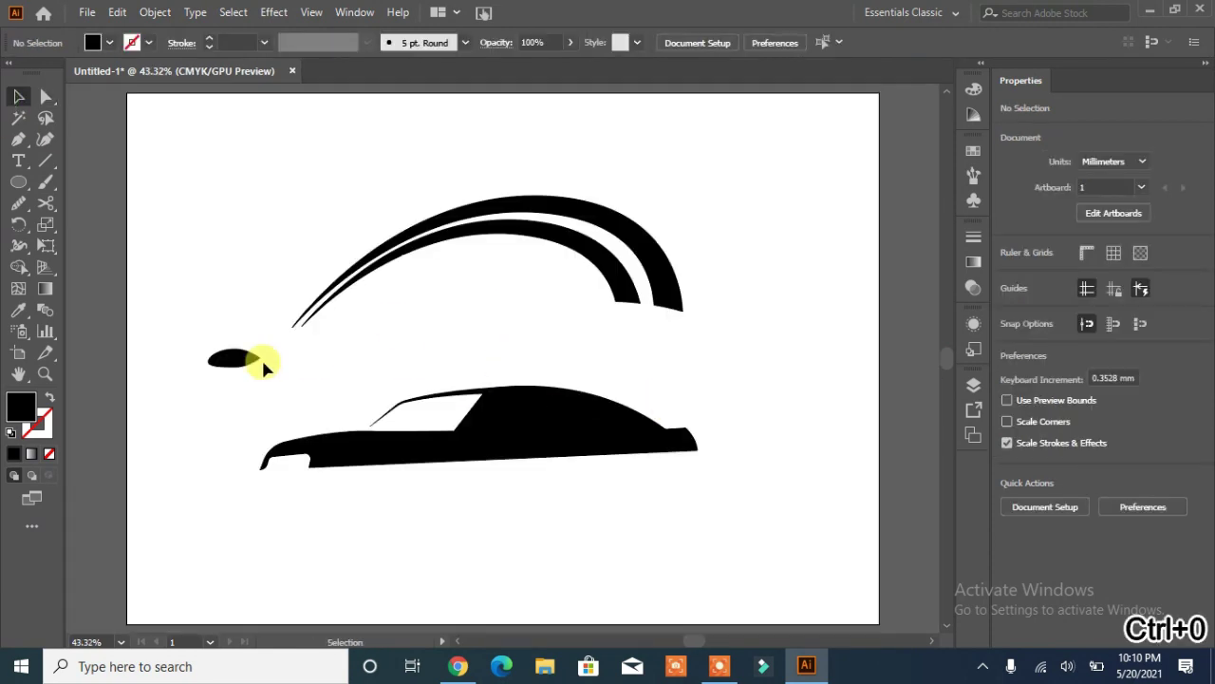
left_click(252, 361)
left_click_drag(264, 368, 313, 448)
Draw a white-filled headlight shape with the Pen tool on the car's front, about 19 mm wide and 6 mm high
left_click(109, 44)
left_click(40, 71)
left_click(208, 374)
key("p")
left_click(325, 459)
left_click(359, 453)
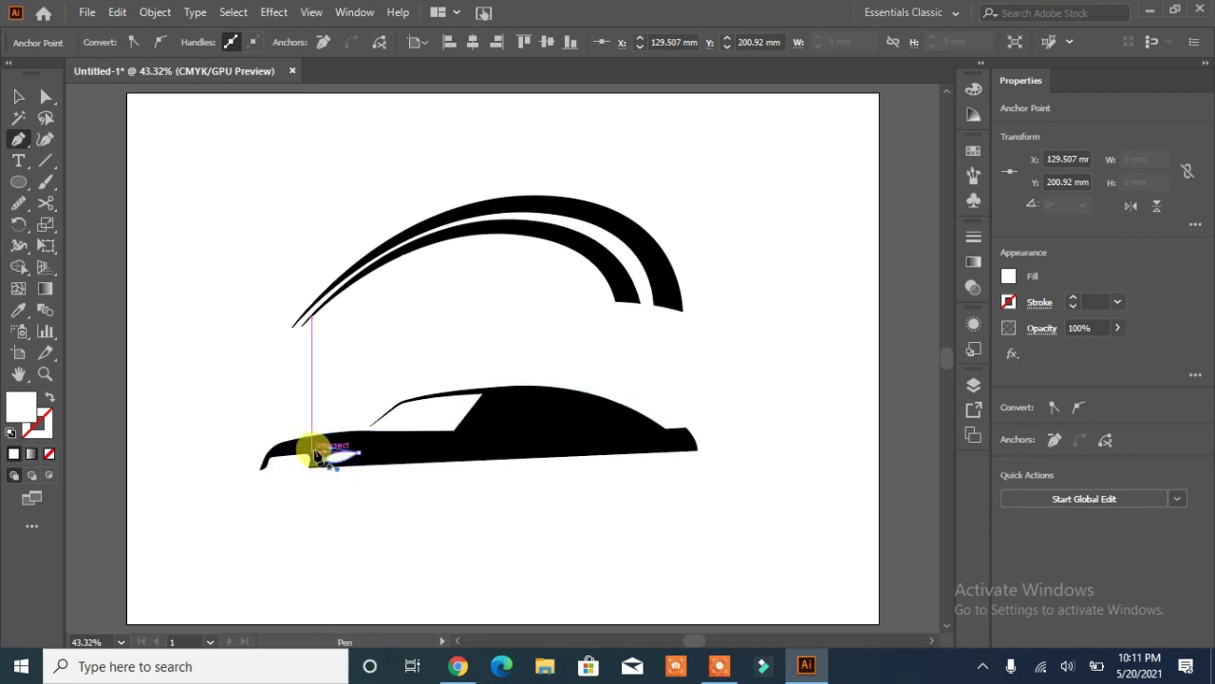
Make the white headlight shape slightly taller by extending it upward
left_click(18, 96)
left_click(225, 336)
left_click(345, 463)
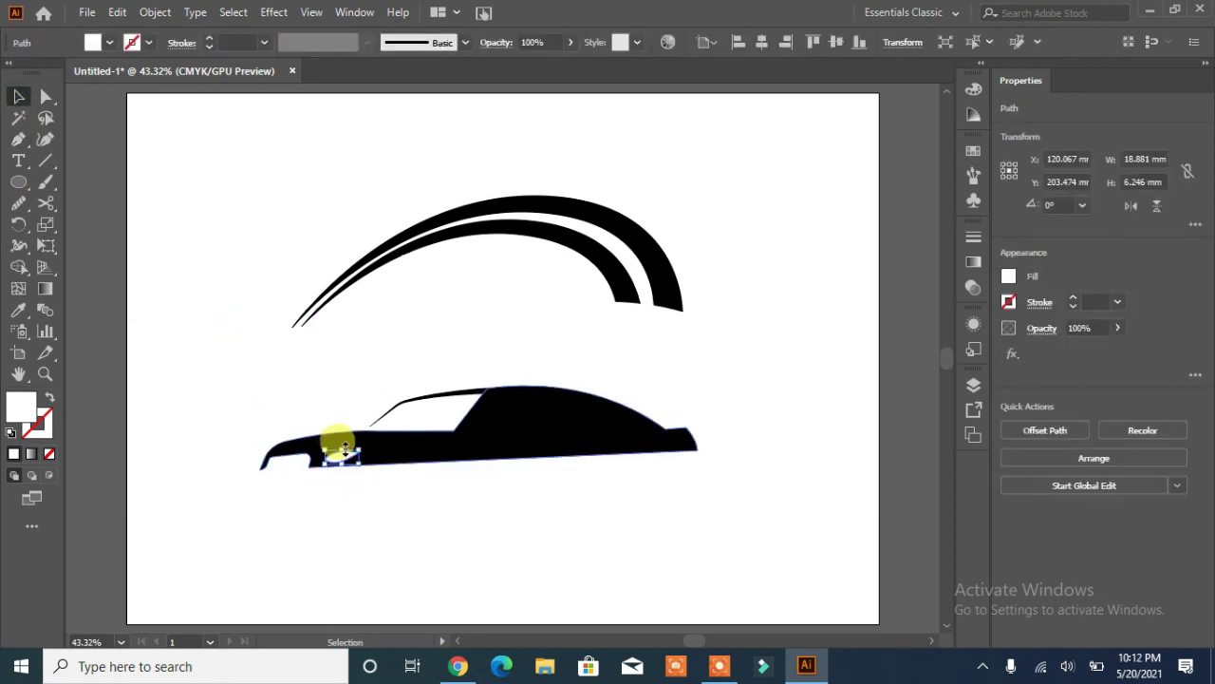
left_click(347, 518)
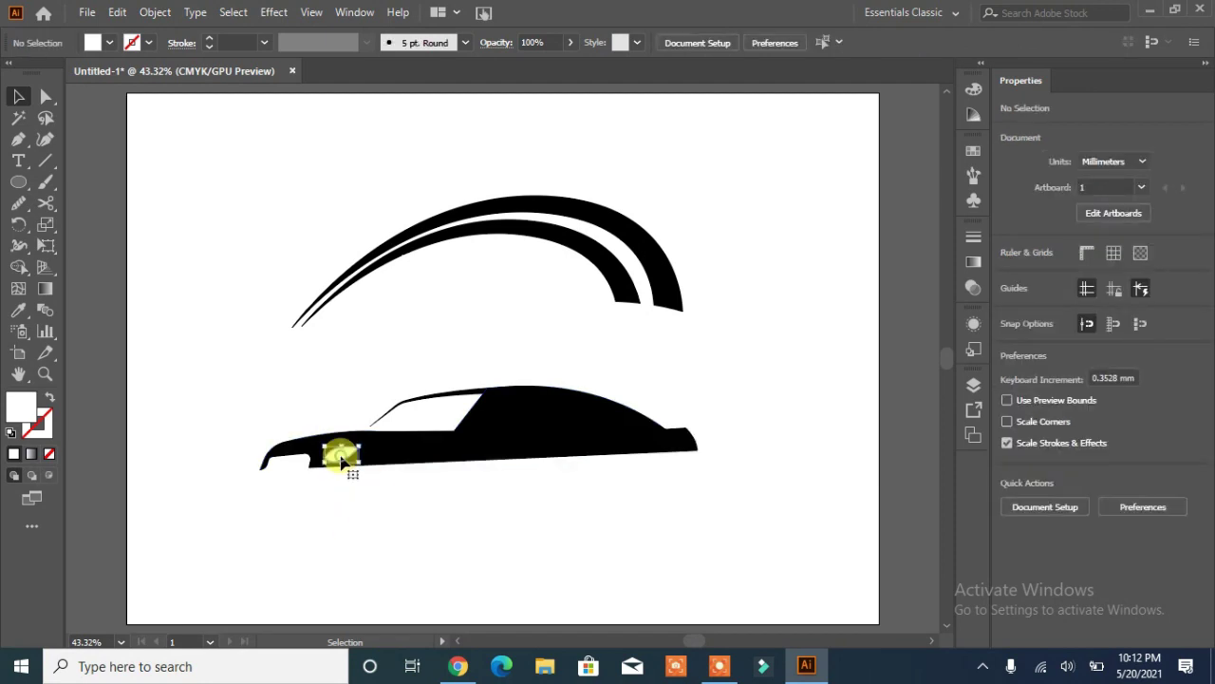
left_click(341, 460)
left_click(357, 543)
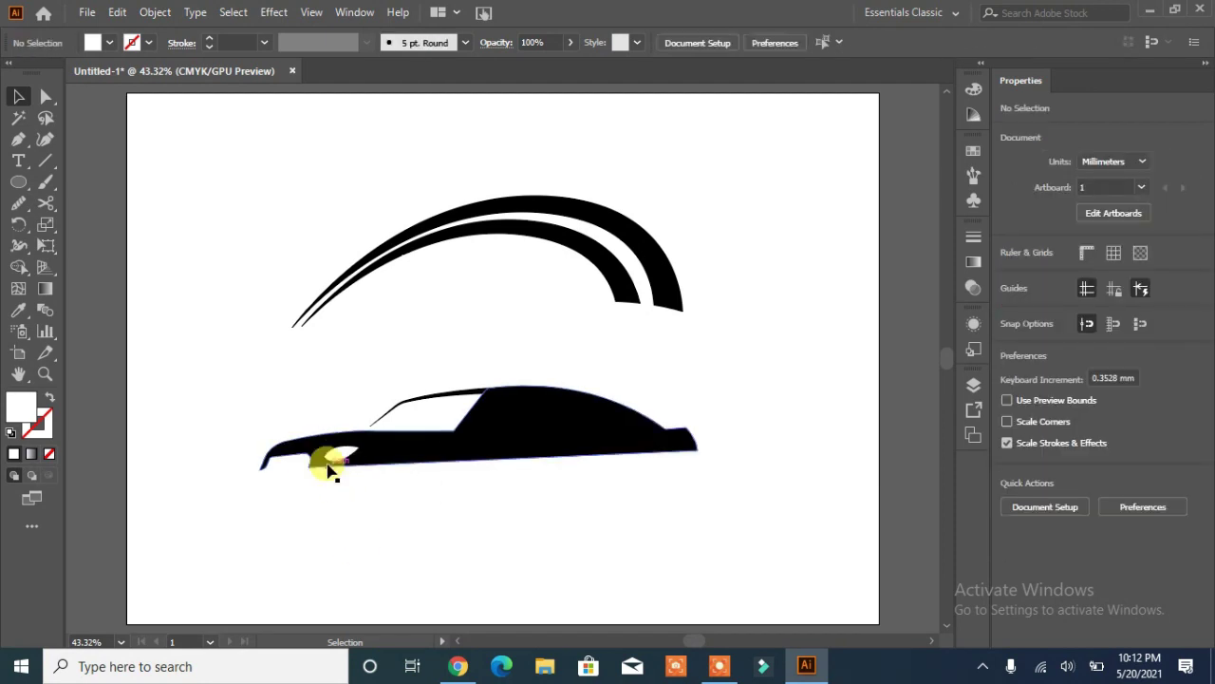
Stretch the headlight upward to about 10 mm high and round its upper front corner
left_click(336, 461)
mouse_move(323, 451)
left_mouse_down()
mouse_move(338, 459)
mouse_move(323, 433)
left_mouse_up()
left_click(338, 497)
left_click(345, 456)
left_click(358, 514)
left_click(344, 454)
left_click(45, 95)
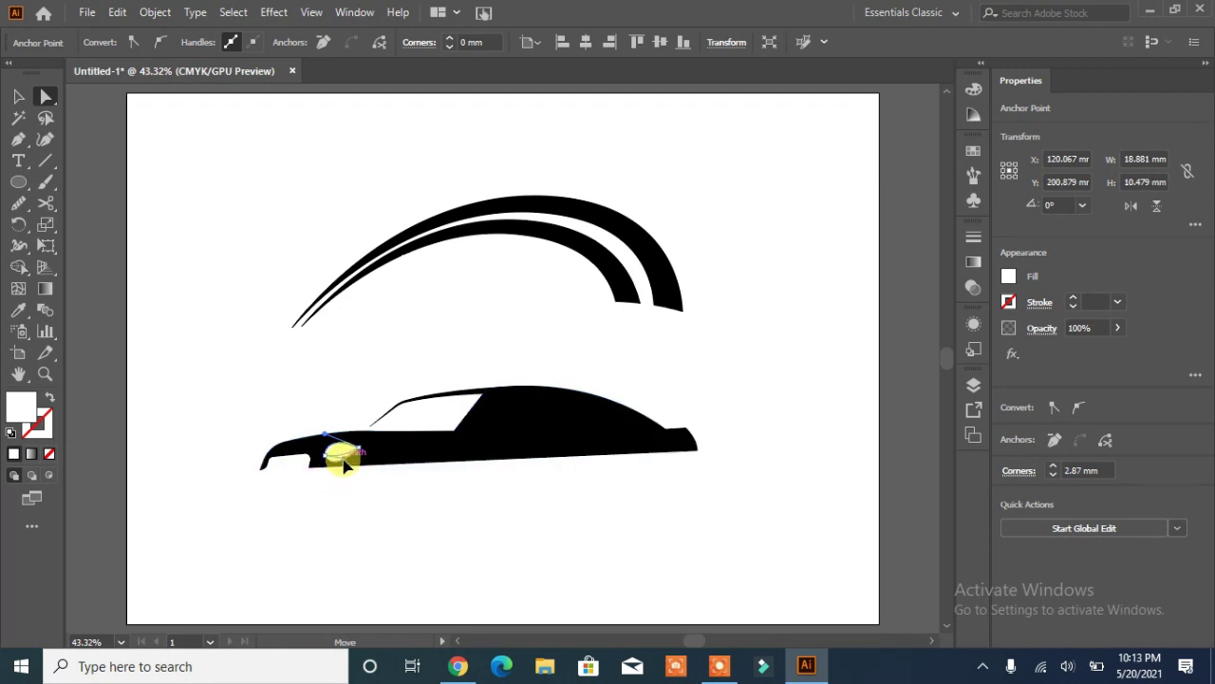
left_click(319, 546)
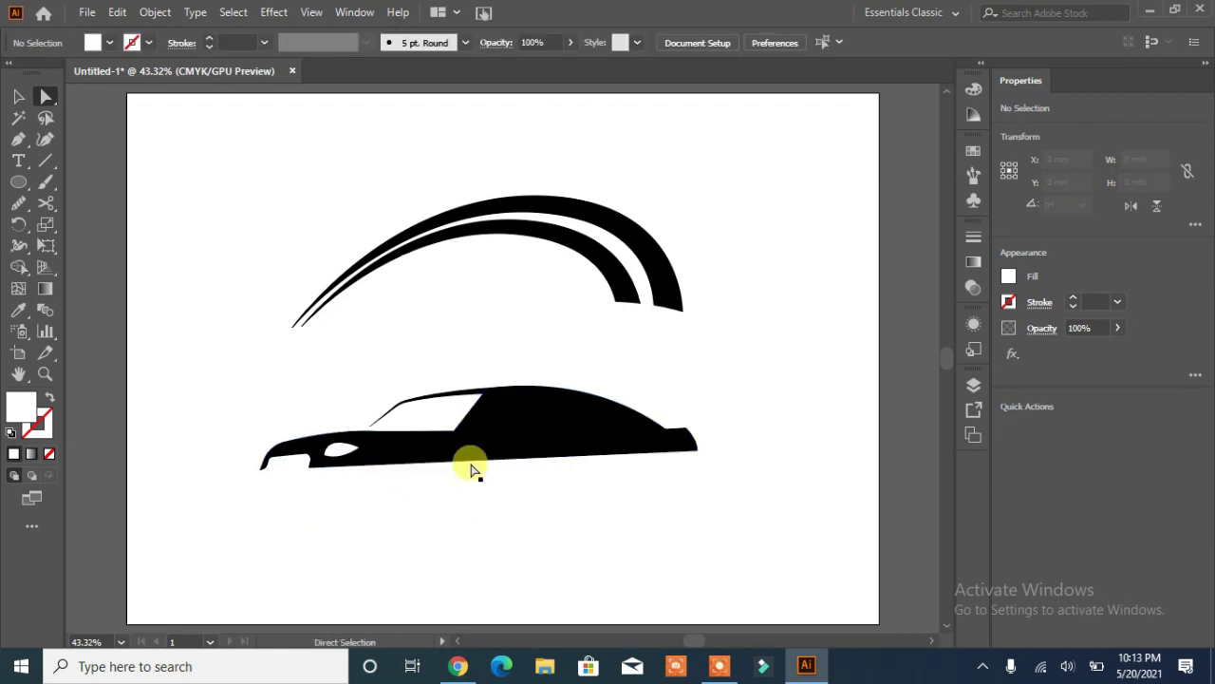
Round the car body's inner corner where the hood meets the rear edge of the windshield opening
left_click(455, 430)
left_click_drag(448, 418, 430, 391)
left_click(492, 535)
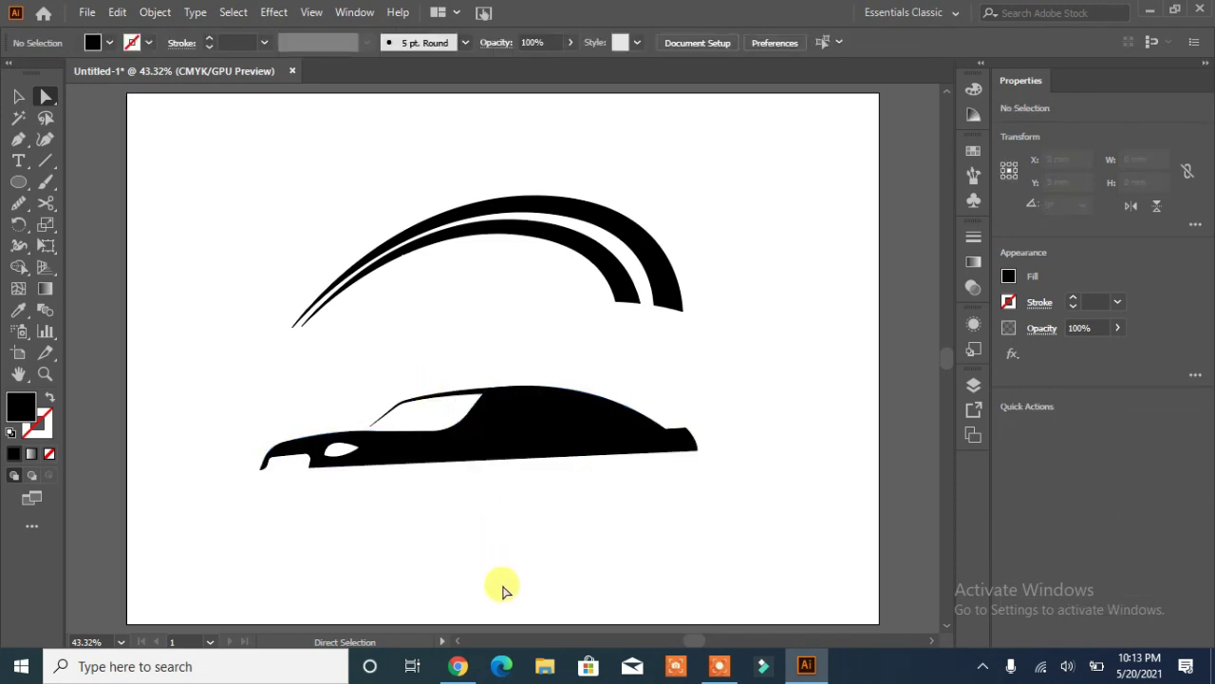
Expand the windshield frame stroke into a filled shape and unite it with the car body
left_click(455, 394)
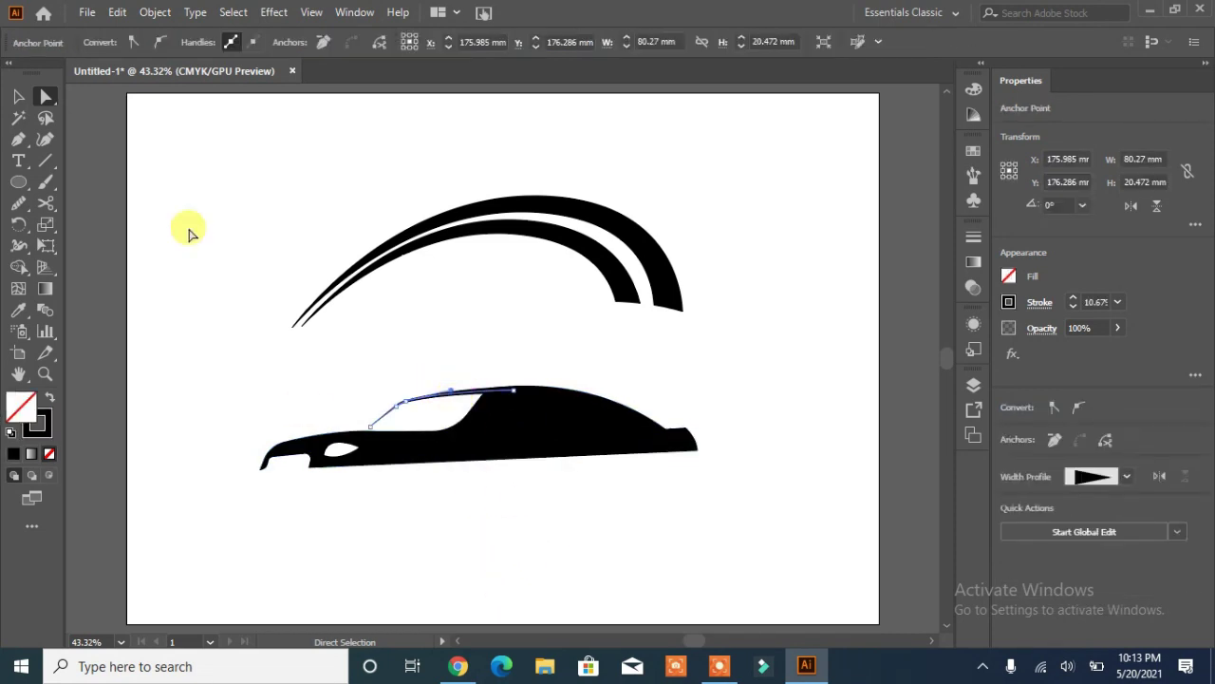
left_click(155, 11)
left_click(225, 242)
left_click(493, 427)
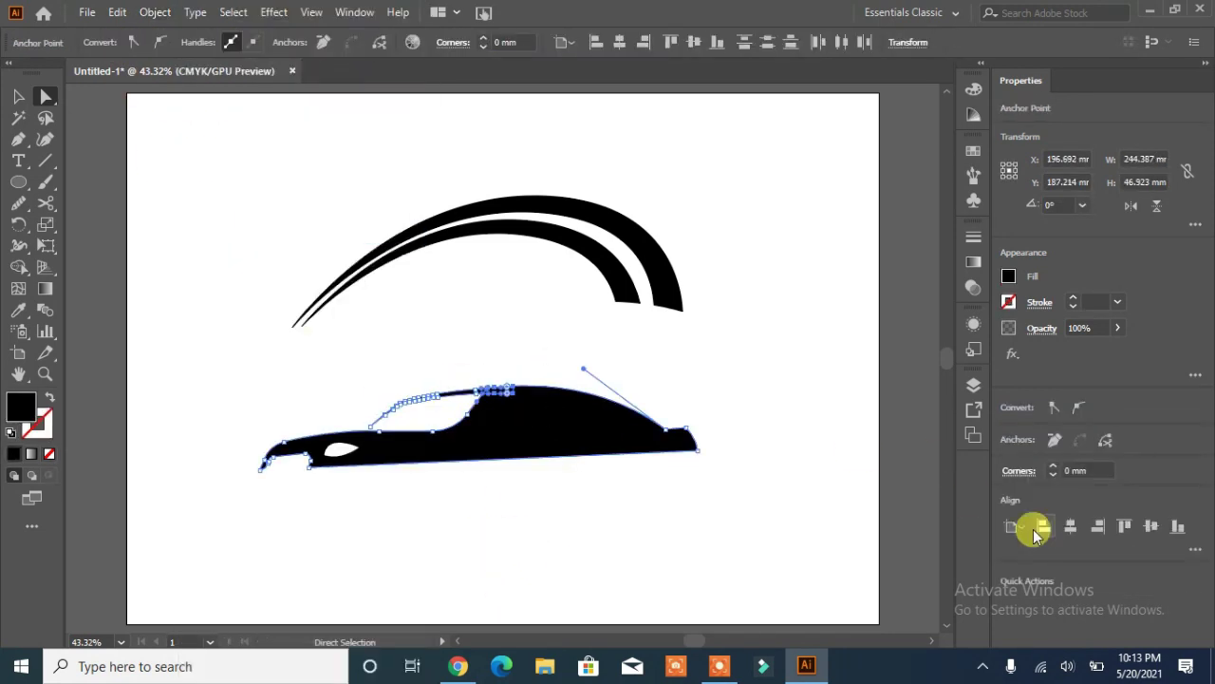
left_click(18, 96)
left_click_drag(446, 376, 509, 422)
left_click(1017, 504)
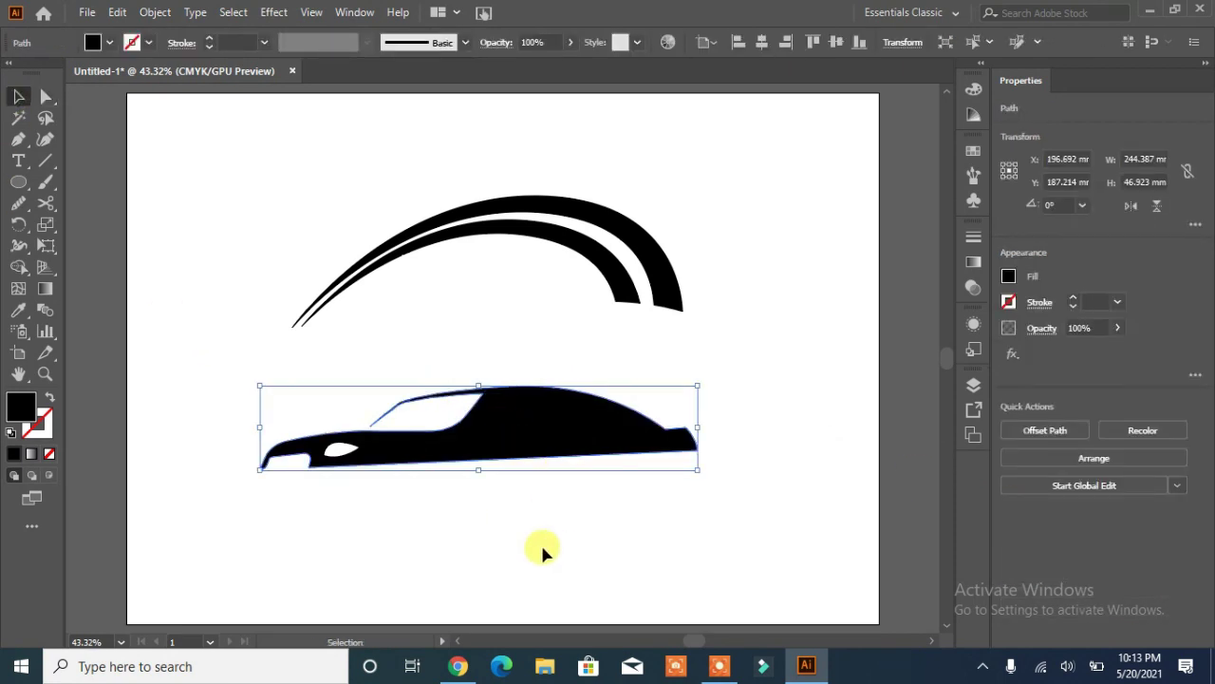
Round the upper rear corner of the windshield opening
left_click(543, 535)
key("a")
left_click(497, 406)
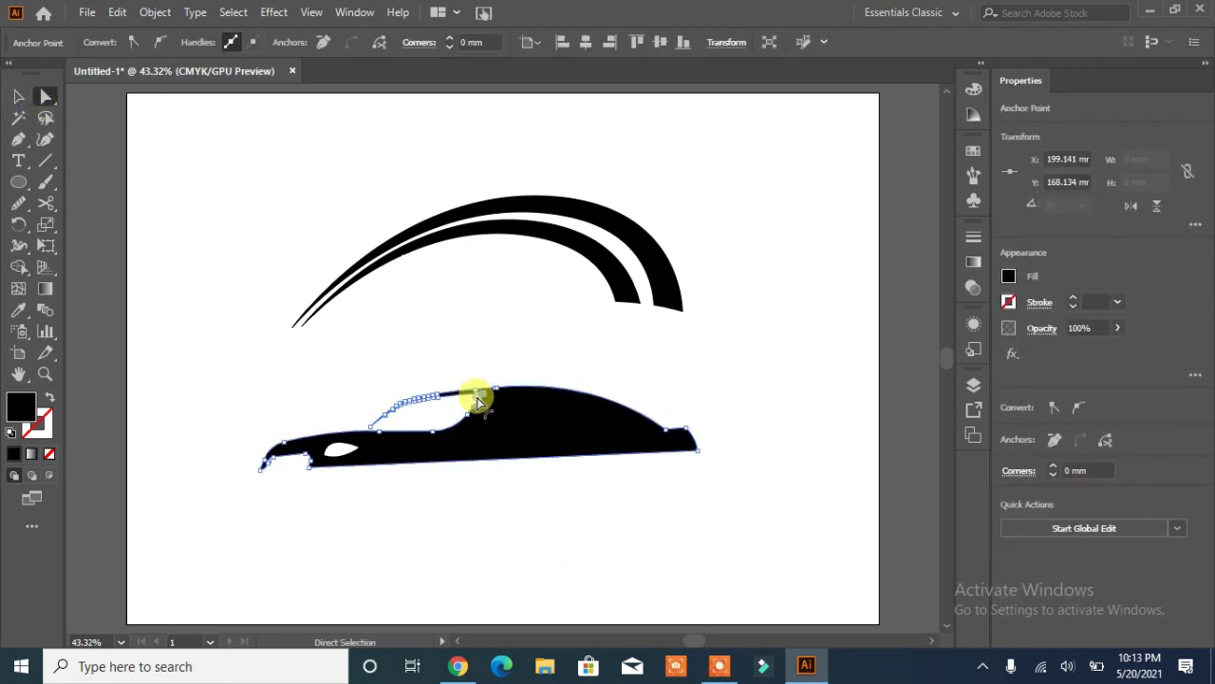
left_click(235, 498)
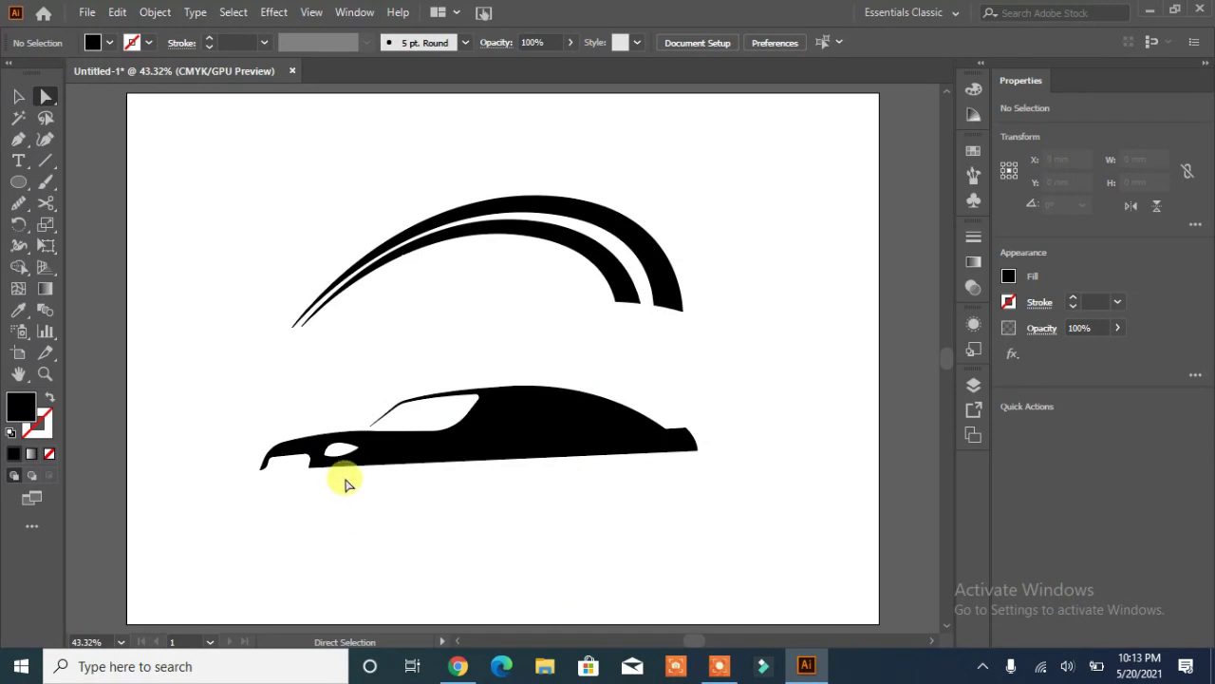
Draw a curved side window behind the windshield pillar with the Pen tool and fill it white
key("p")
left_click(477, 430)
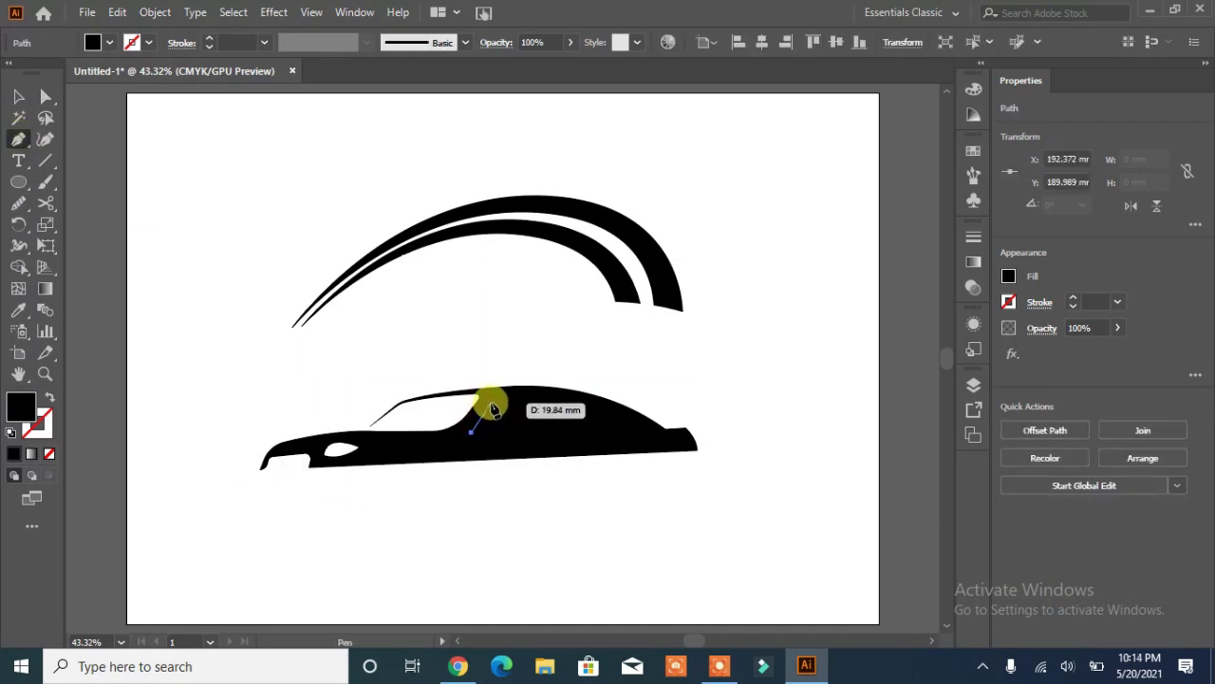
key("ctrl+z")
left_click_drag(465, 433, 490, 418)
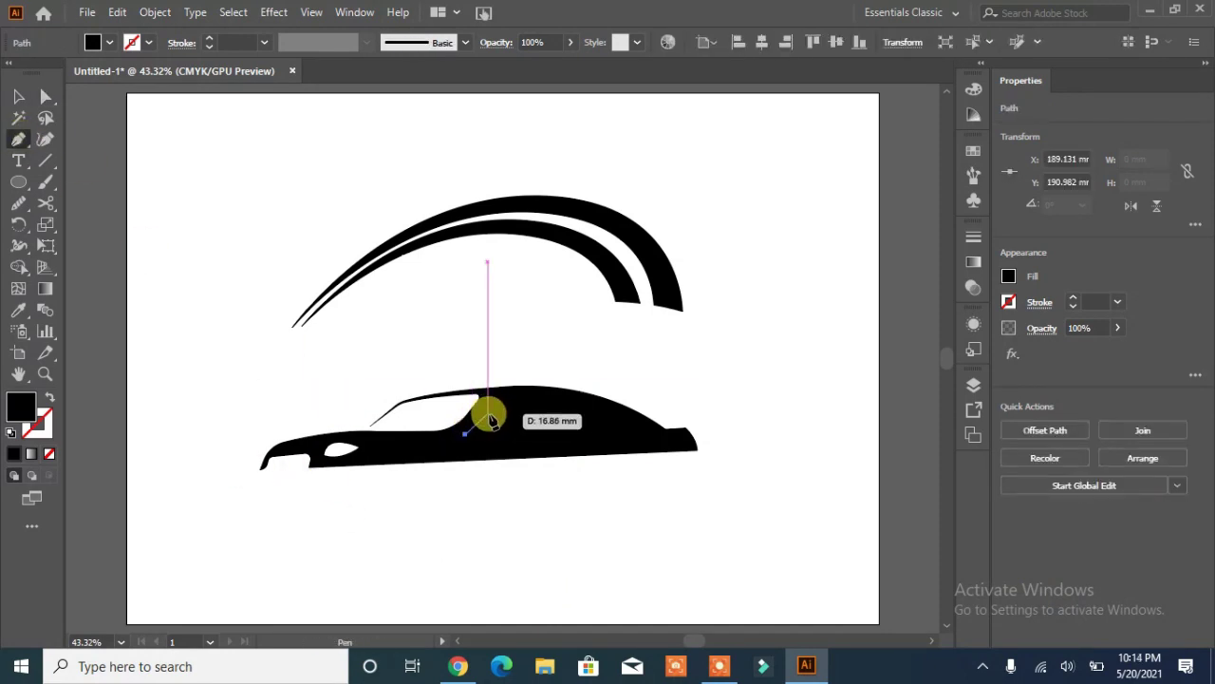
left_click(492, 395)
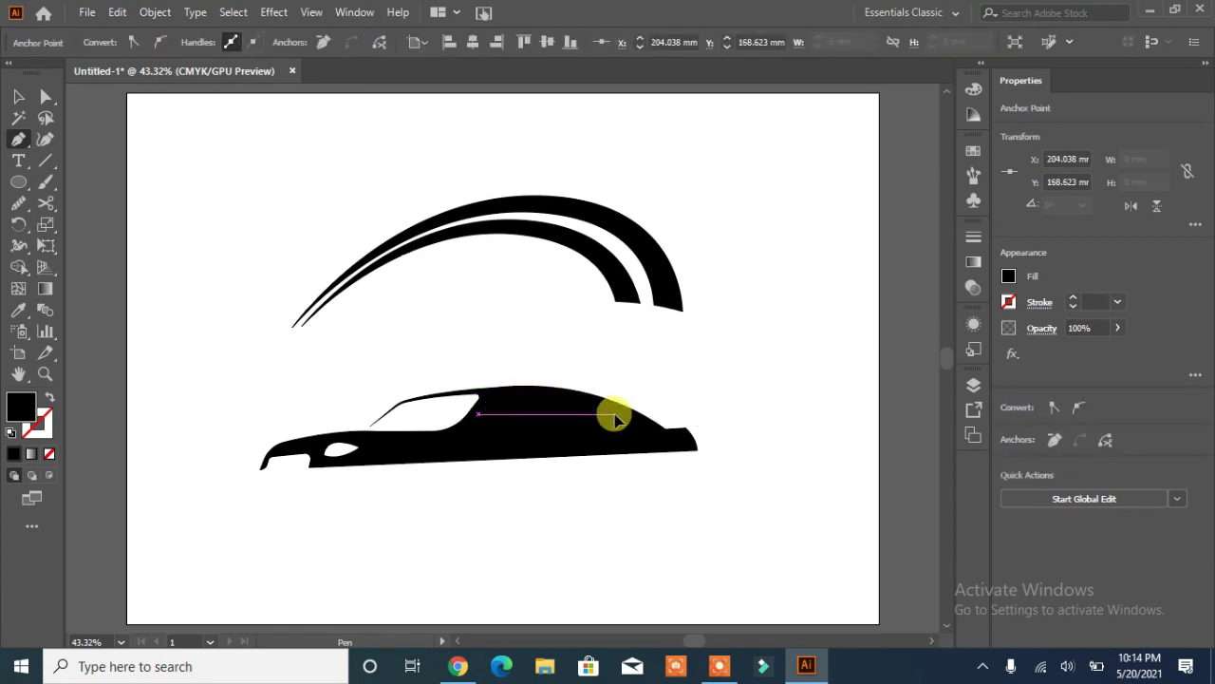
left_click_drag(616, 415, 560, 428)
left_click(464, 433)
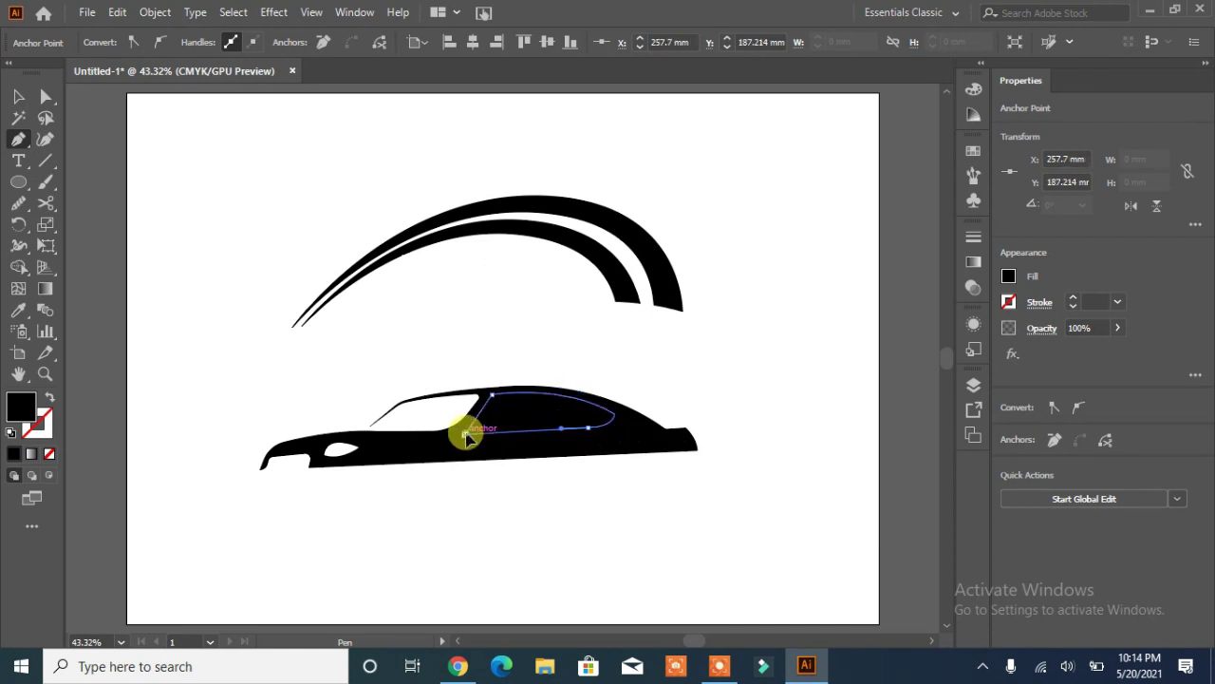
left_click(492, 395)
left_click(1007, 280)
left_click(835, 340)
Round the side window's lower front corner with a radius of about 5 mm
left_click(19, 95)
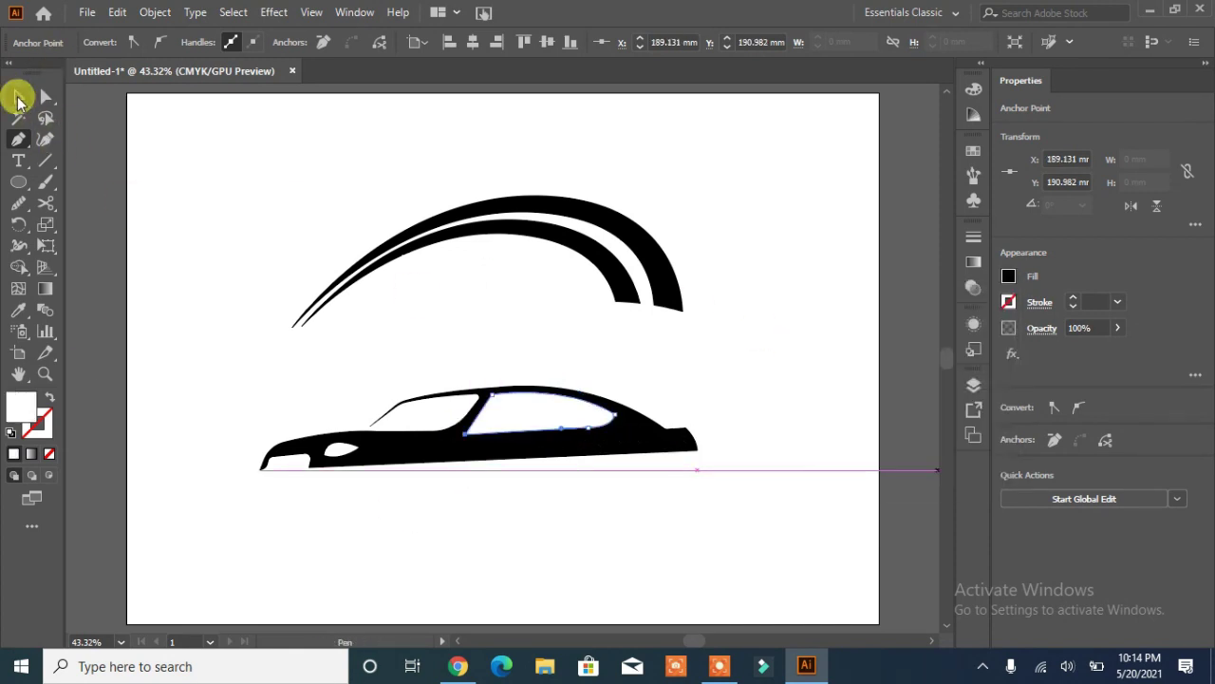
left_click(170, 190)
key("ctrl+z")
left_click(45, 95)
left_click(475, 427)
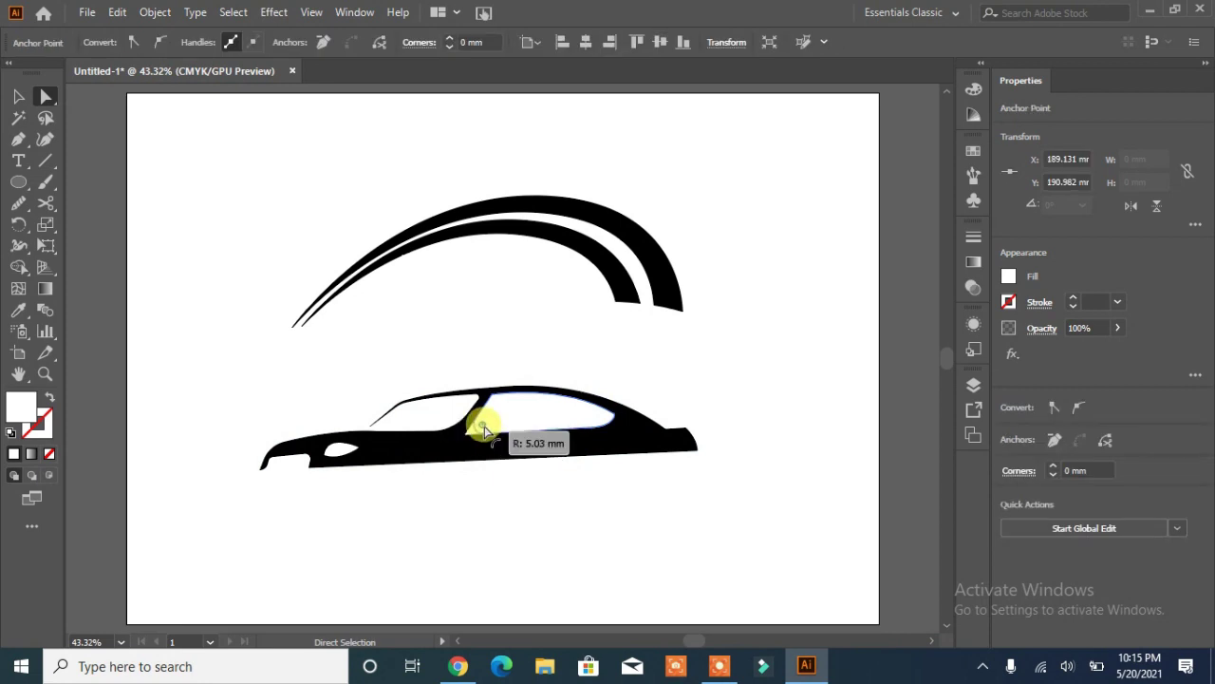
left_click(750, 448)
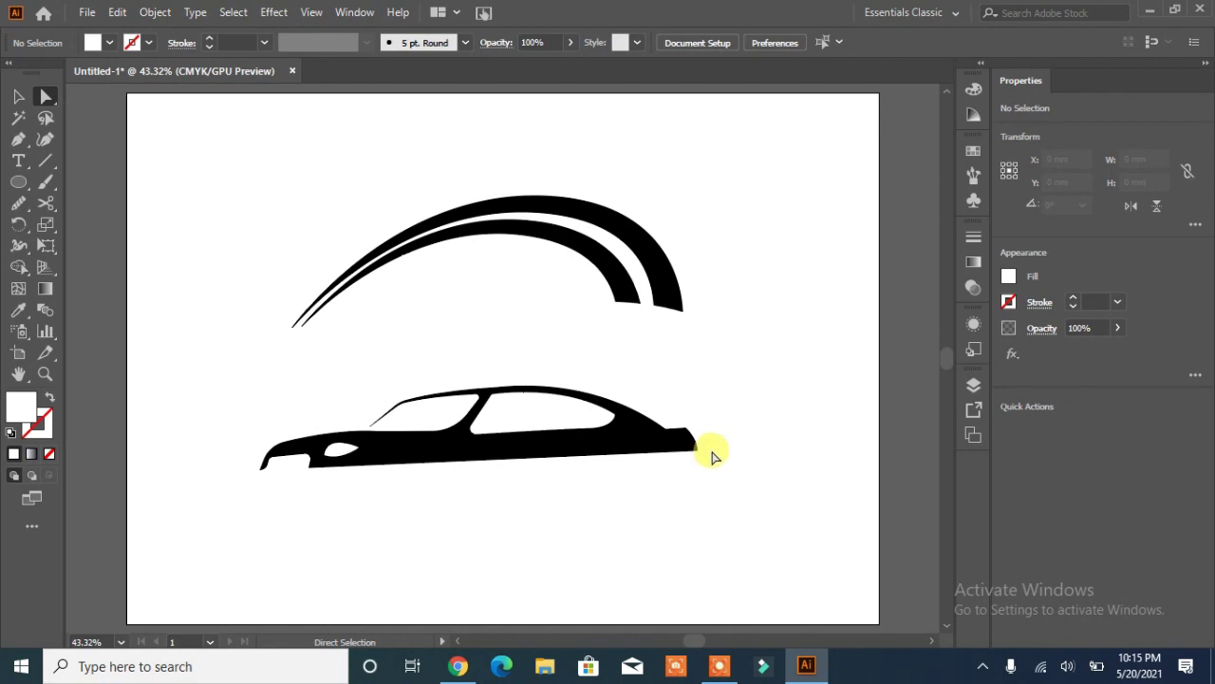
Round the upper corner of the car's tail
left_click(686, 429)
left_click_drag(677, 441, 672, 454)
left_click(655, 495)
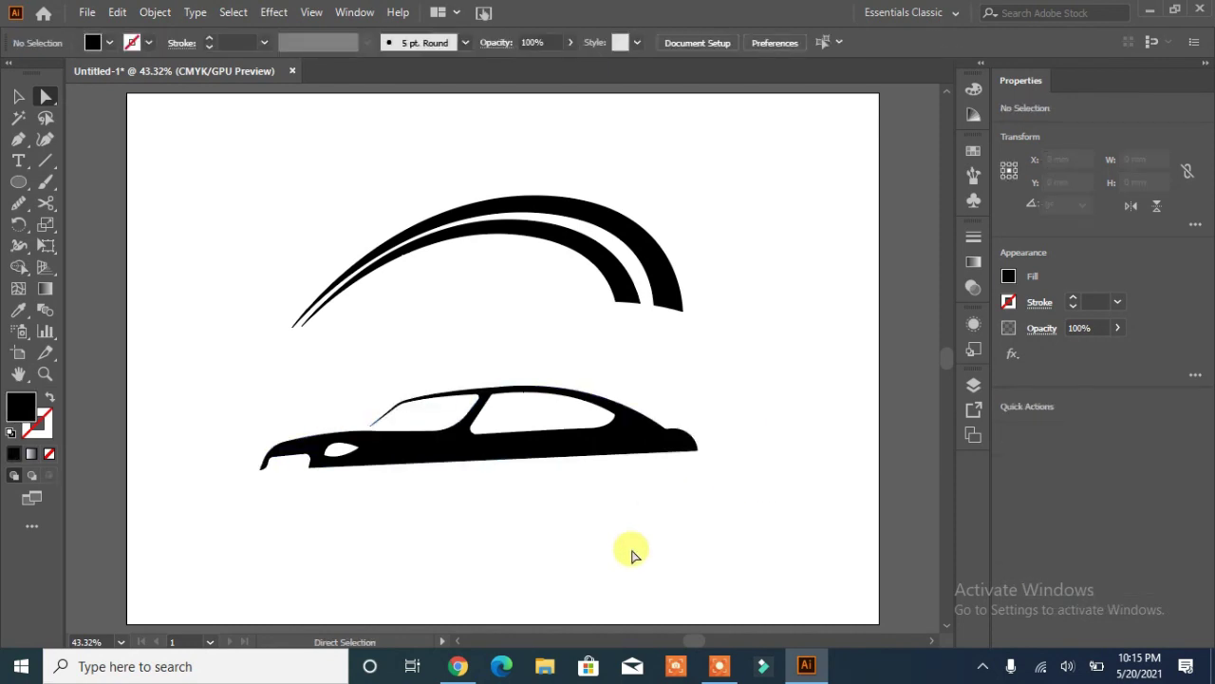
Cut the white headlight and side window out of the car body with the Shape Builder tool
left_click_drag(649, 371, 253, 541)
left_click(18, 96)
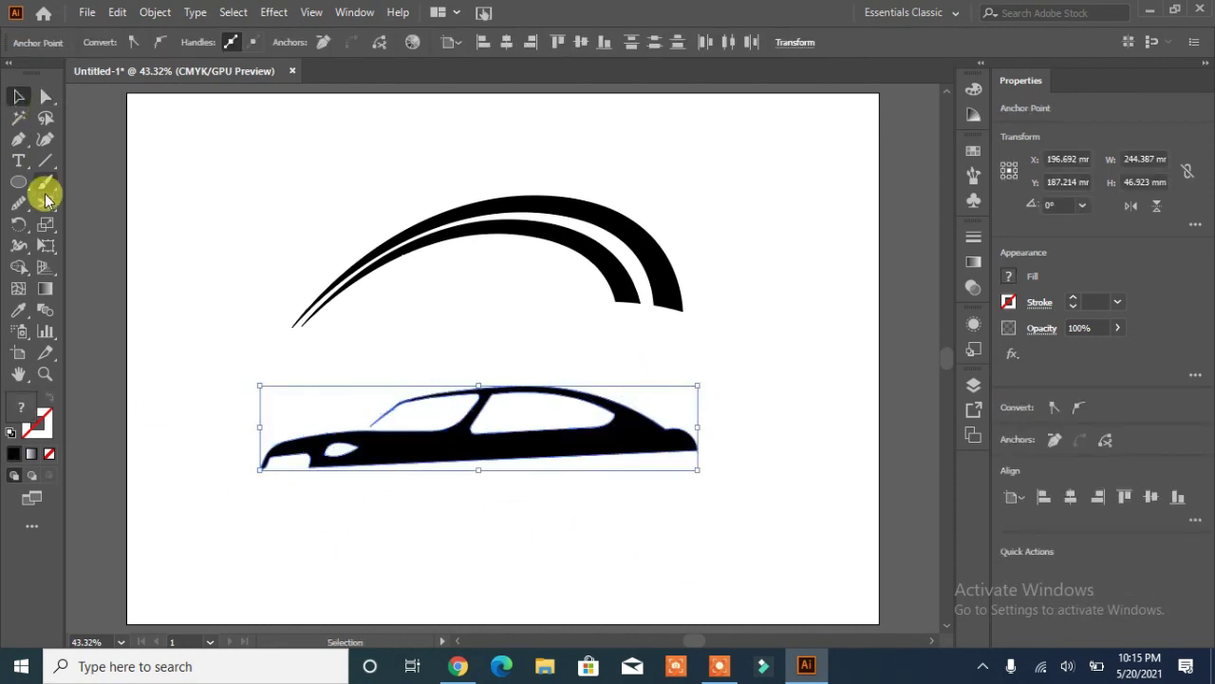
left_click(19, 266)
left_click(340, 454, "alt")
left_click(466, 436)
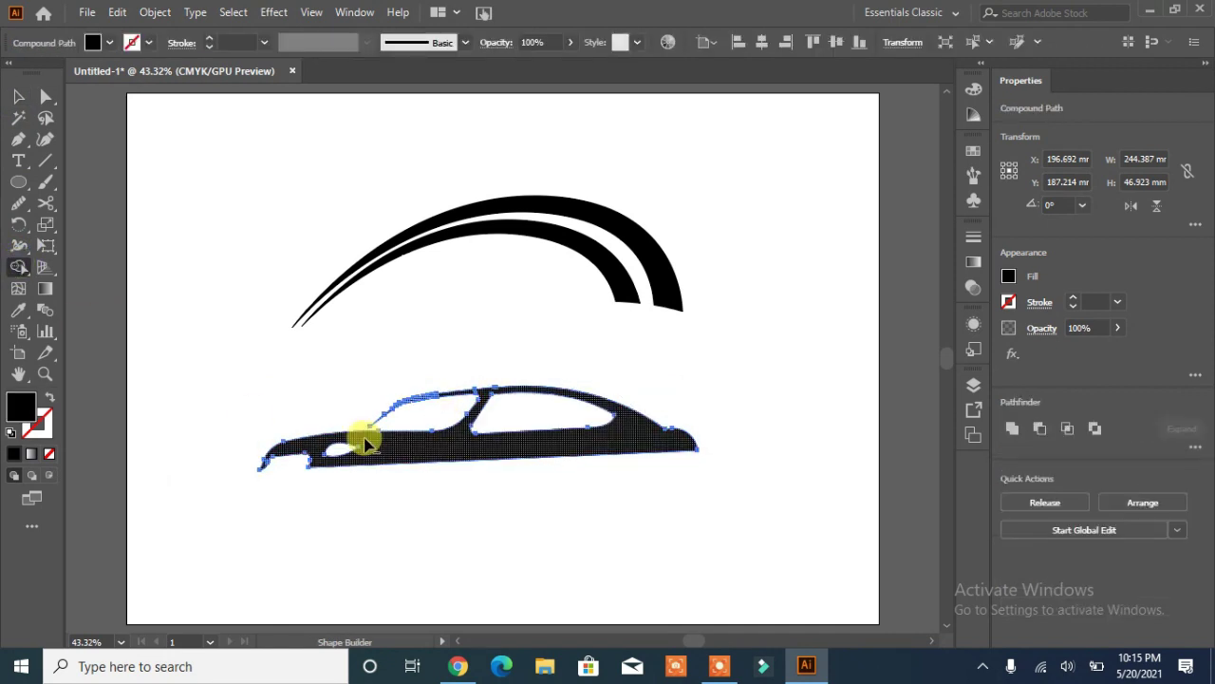
Round the side window's upper front corner with a radius of about 23 mm
left_click(18, 97)
left_click(243, 276)
left_click(491, 398)
left_click(45, 96)
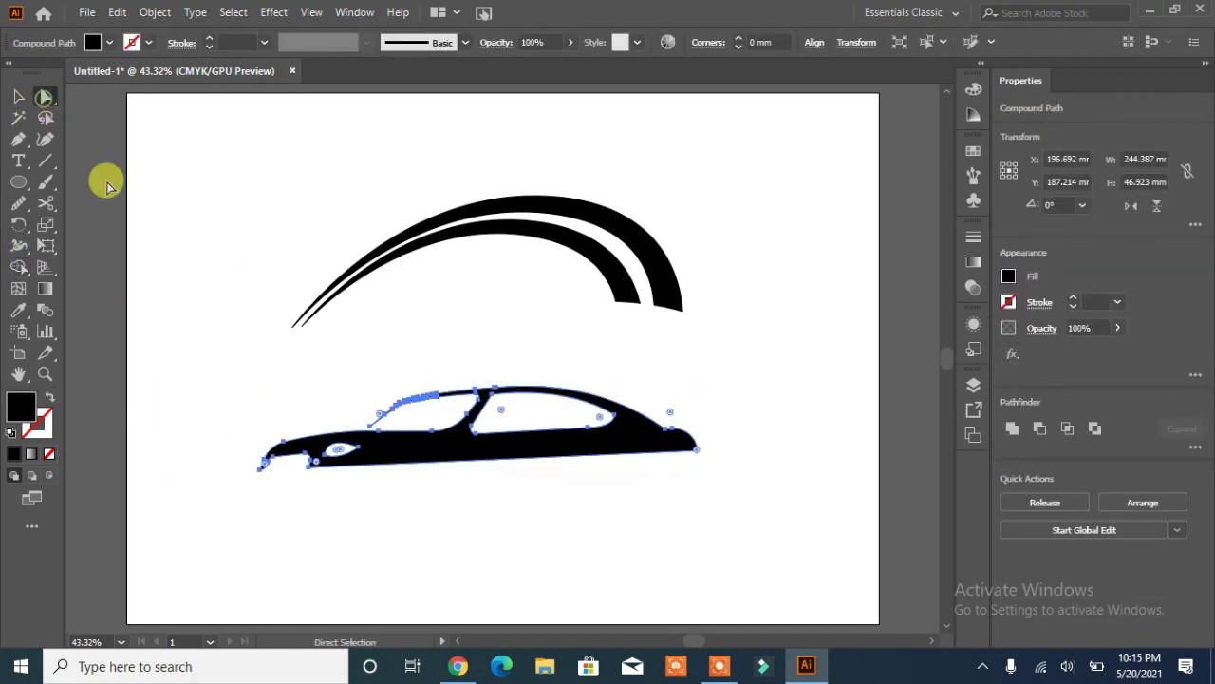
left_click(490, 399)
left_click_drag(506, 416, 516, 426)
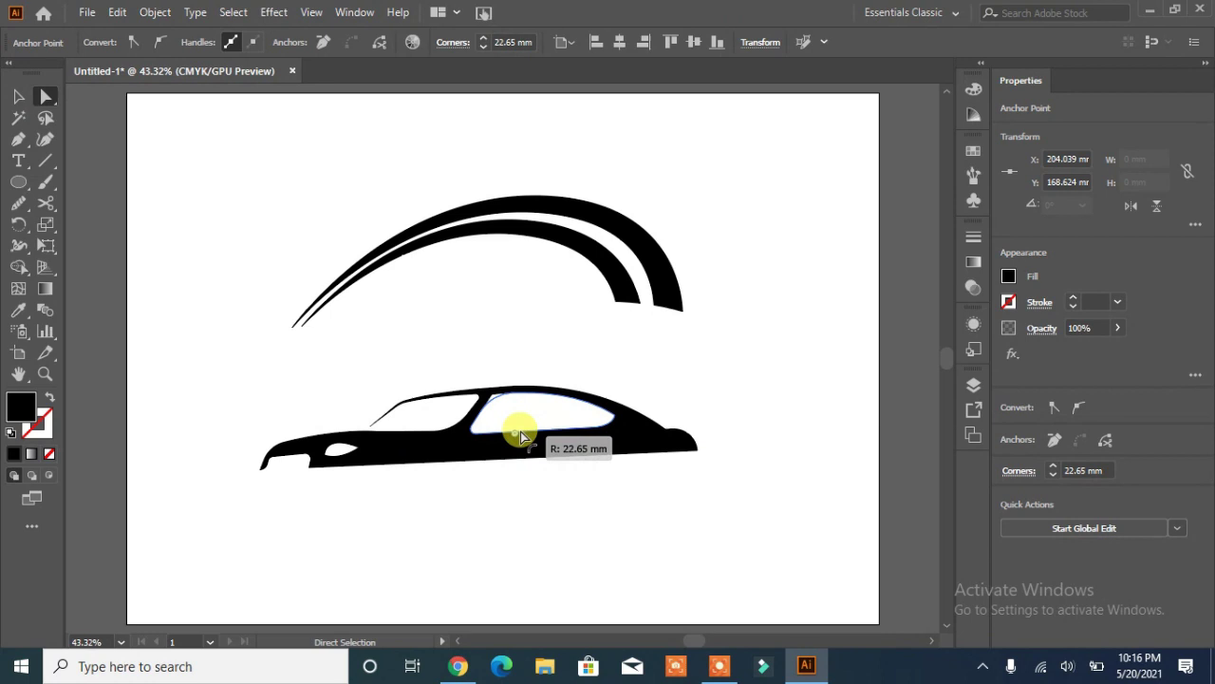
left_click(253, 213)
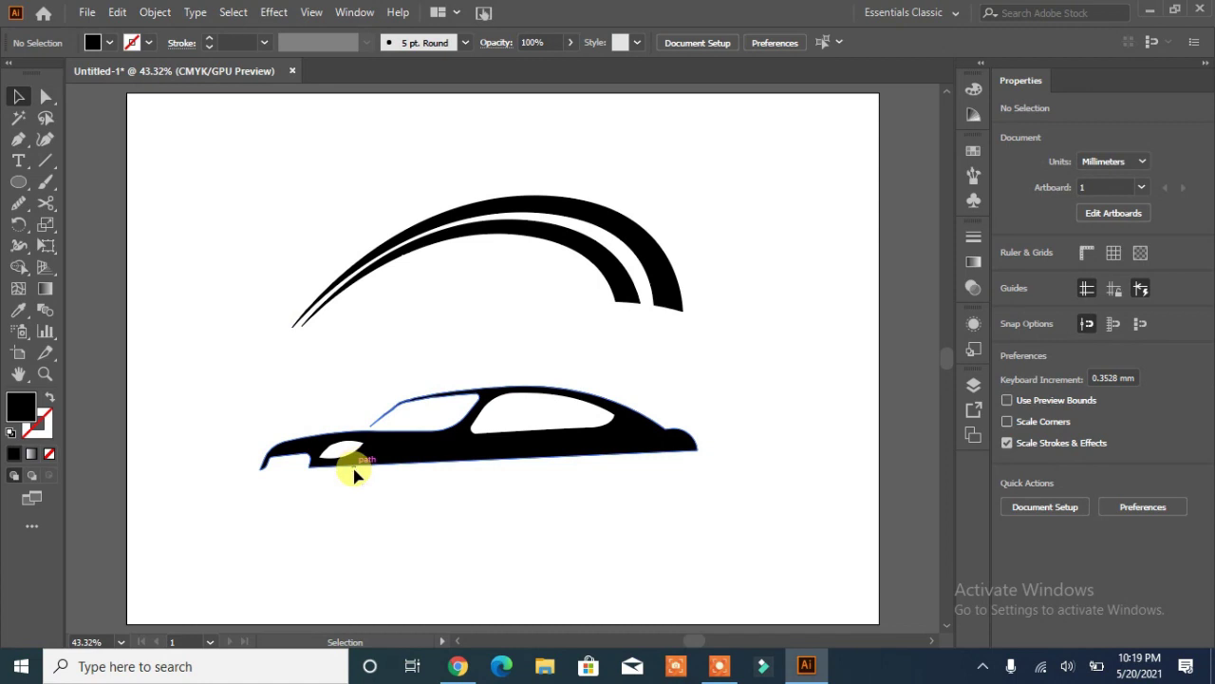
Draw a closed shape along the car's lower edge with the Pen tool, following both wheel arches and the sill line
left_click(18, 139)
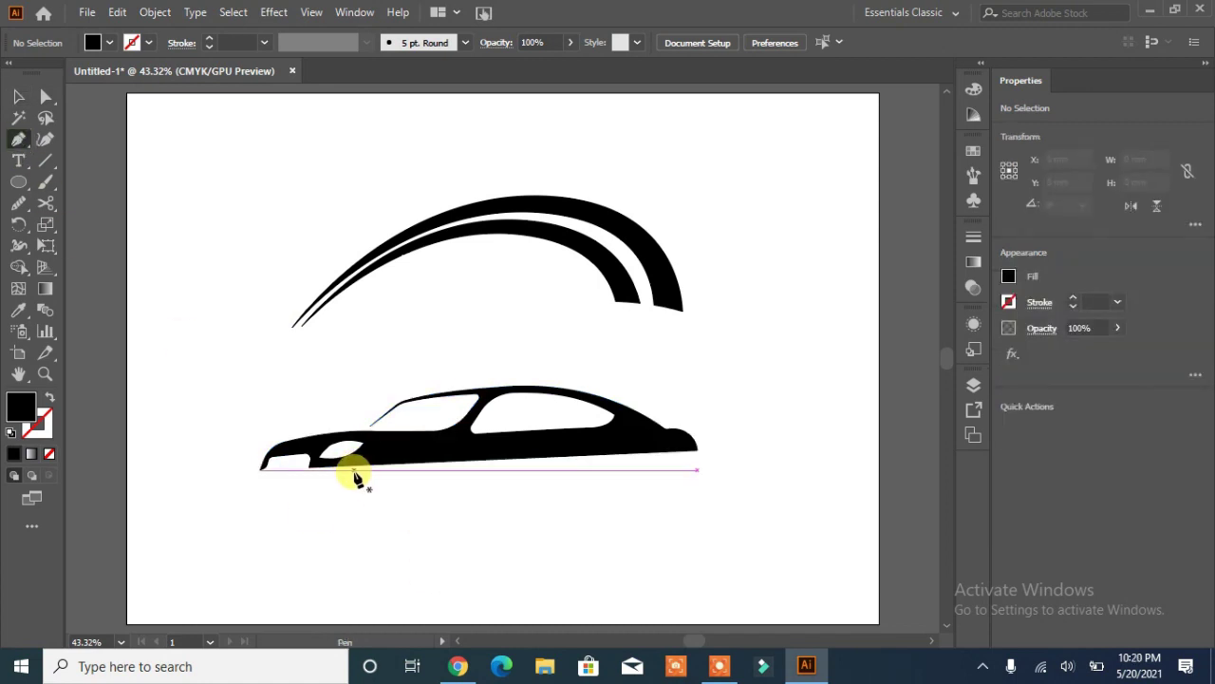
left_click(356, 469)
left_click_drag(406, 465, 427, 484)
left_click(407, 464)
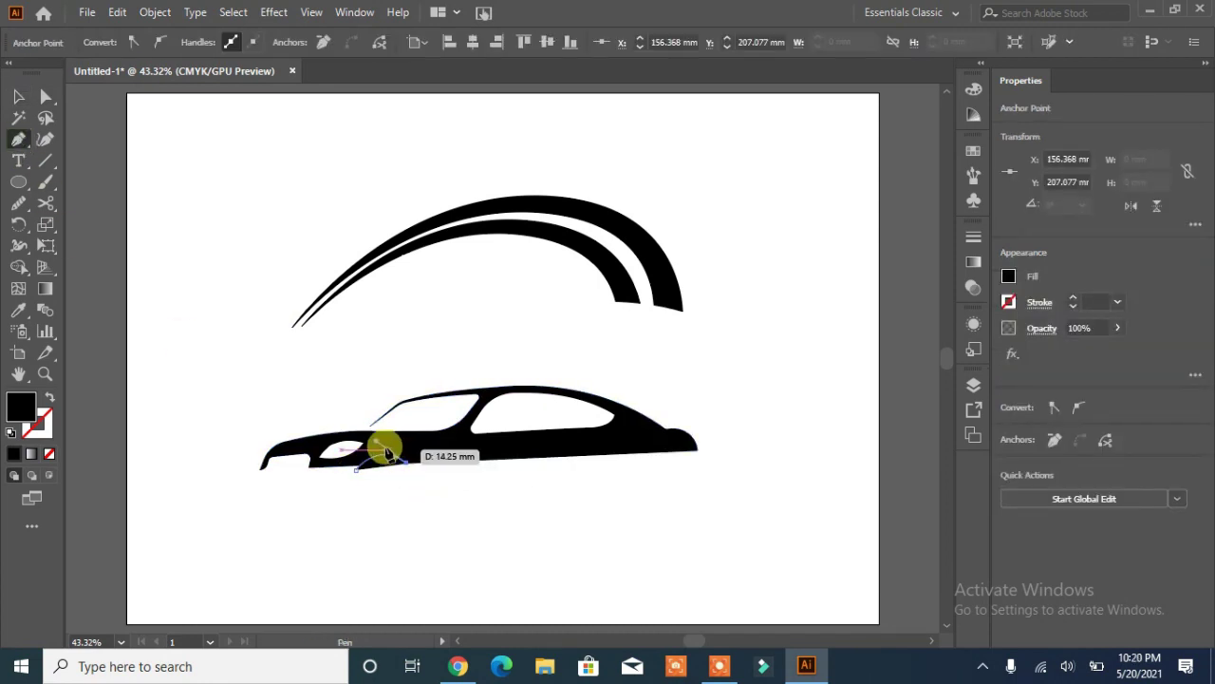
left_click_drag(384, 452, 830, 450)
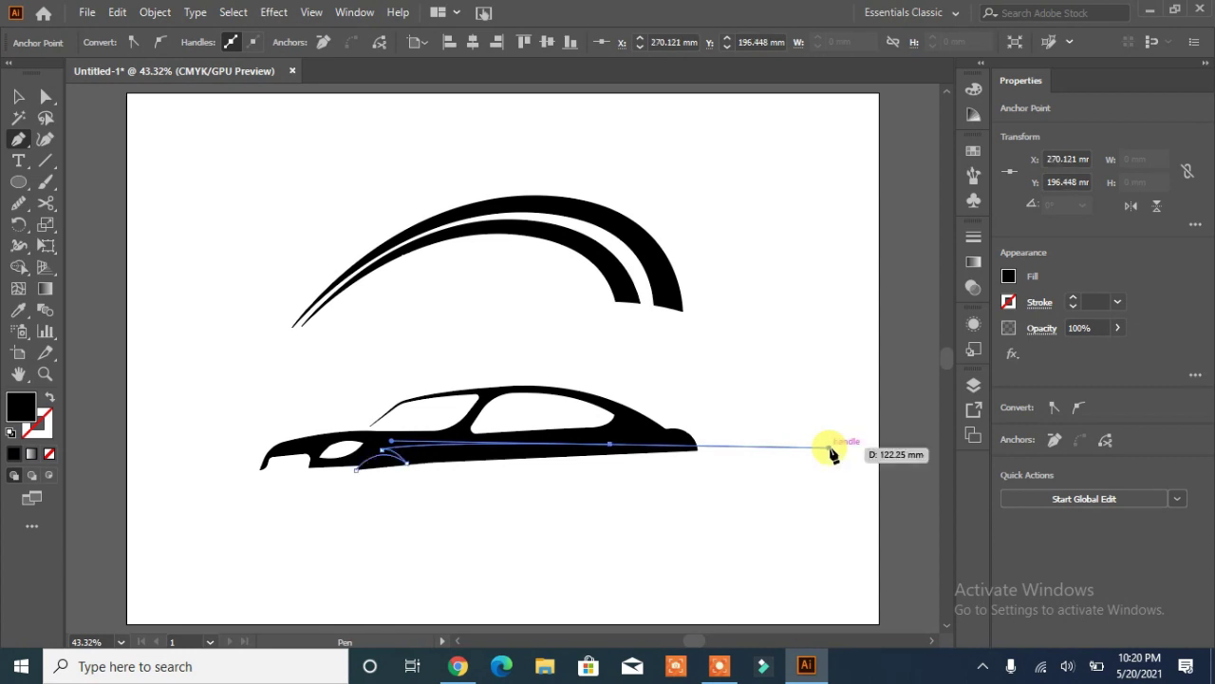
mouse_move(615, 448)
left_mouse_down()
mouse_move(688, 465)
mouse_move(623, 469)
left_mouse_up()
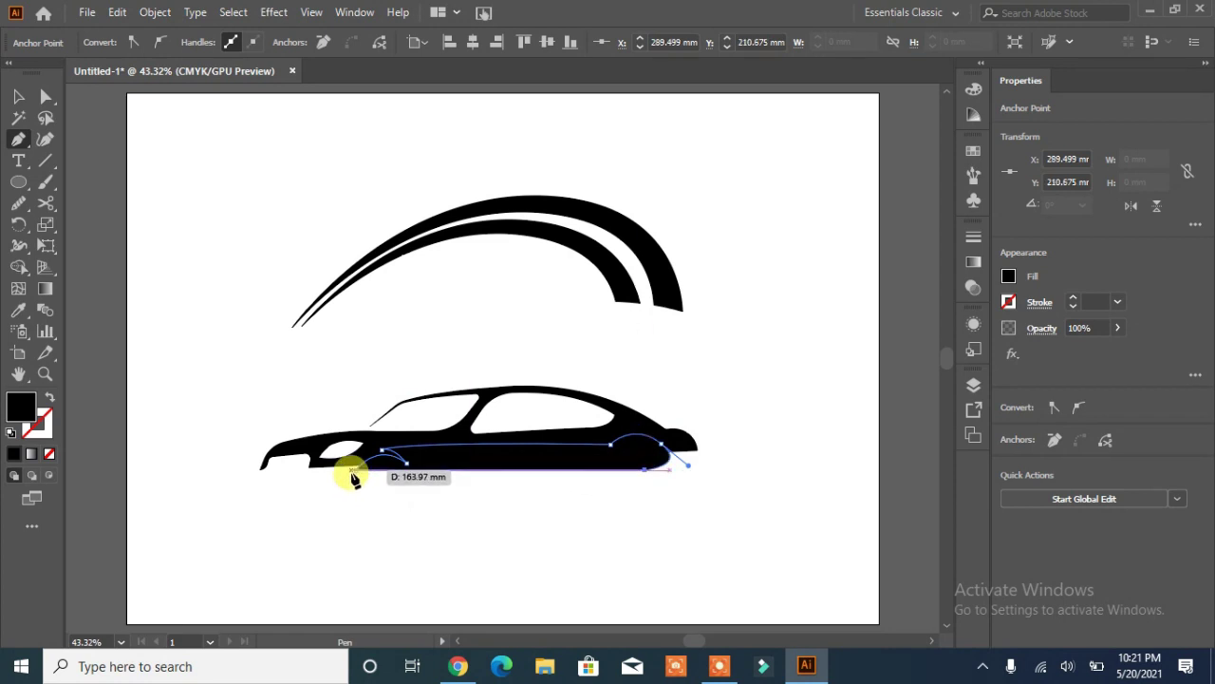
Cut the underbody shape out of the car body with the Shape Builder tool, leaving open wheel arches
left_click(19, 267)
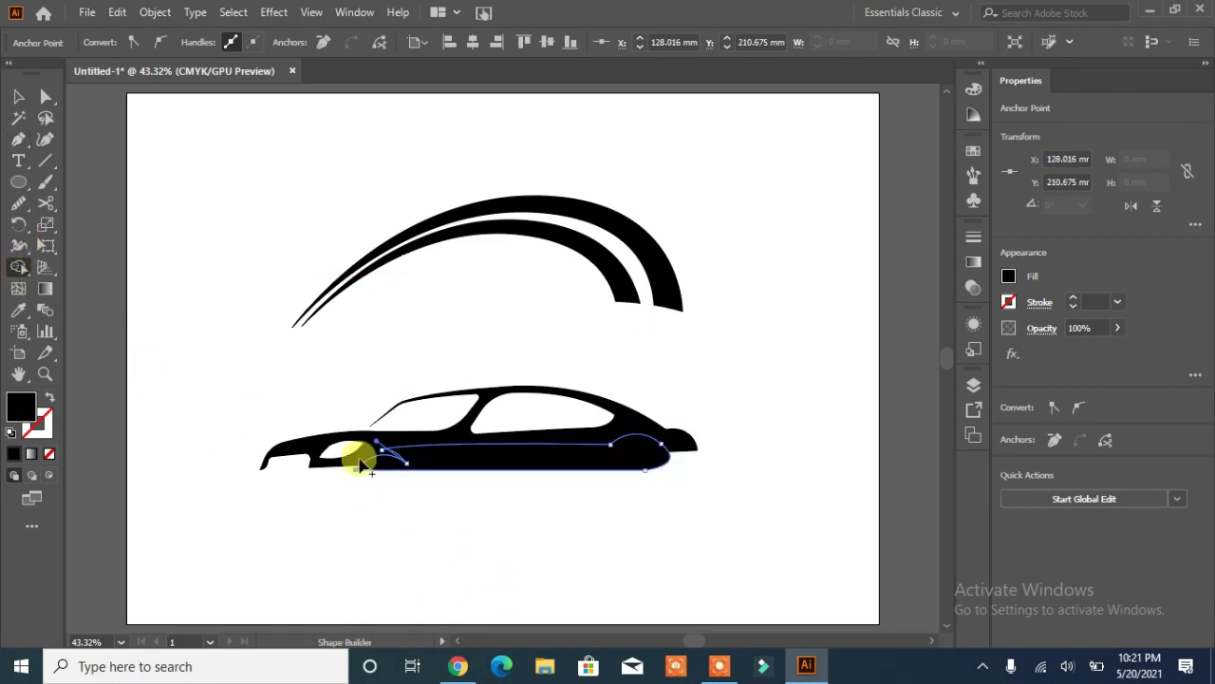
left_click(9, 97)
left_click(306, 451)
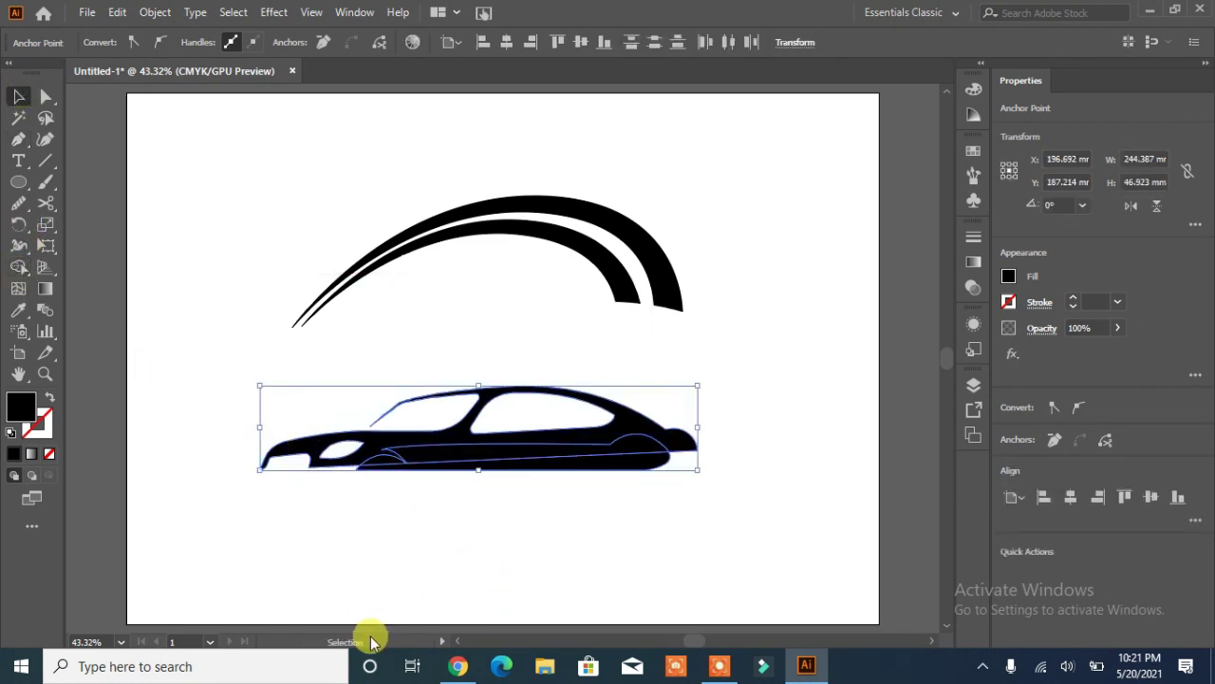
left_click(27, 274)
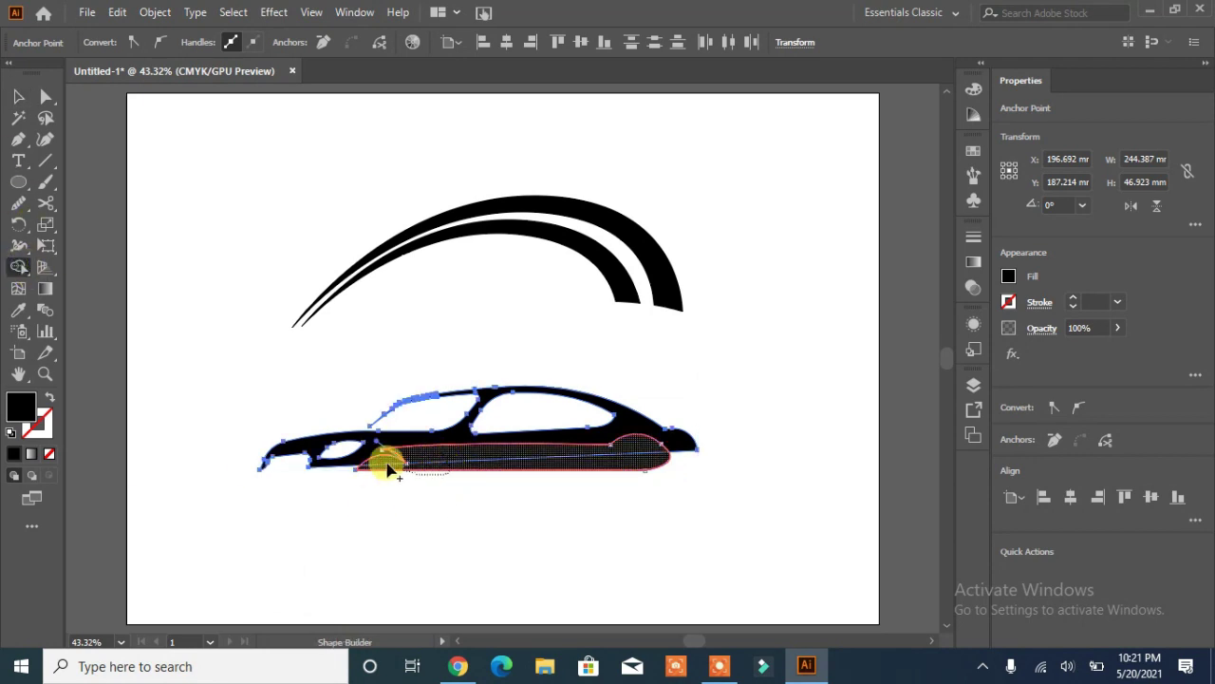
left_click_drag(424, 504, 424, 504)
key("v")
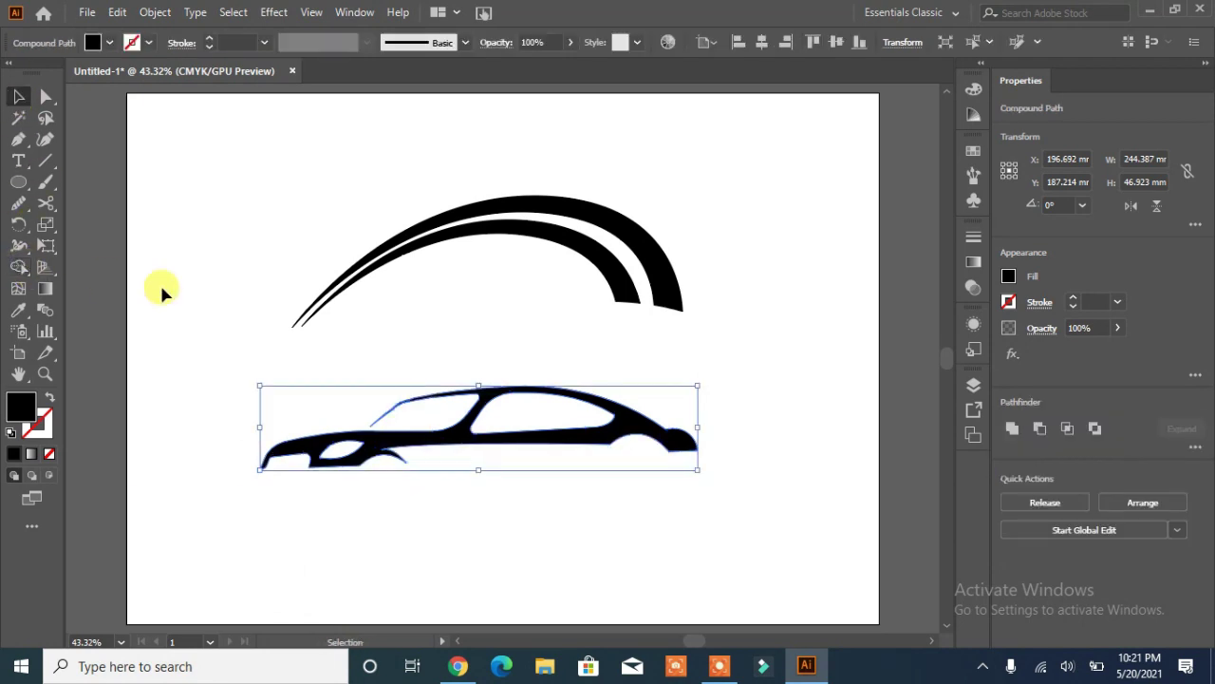
left_click(164, 290)
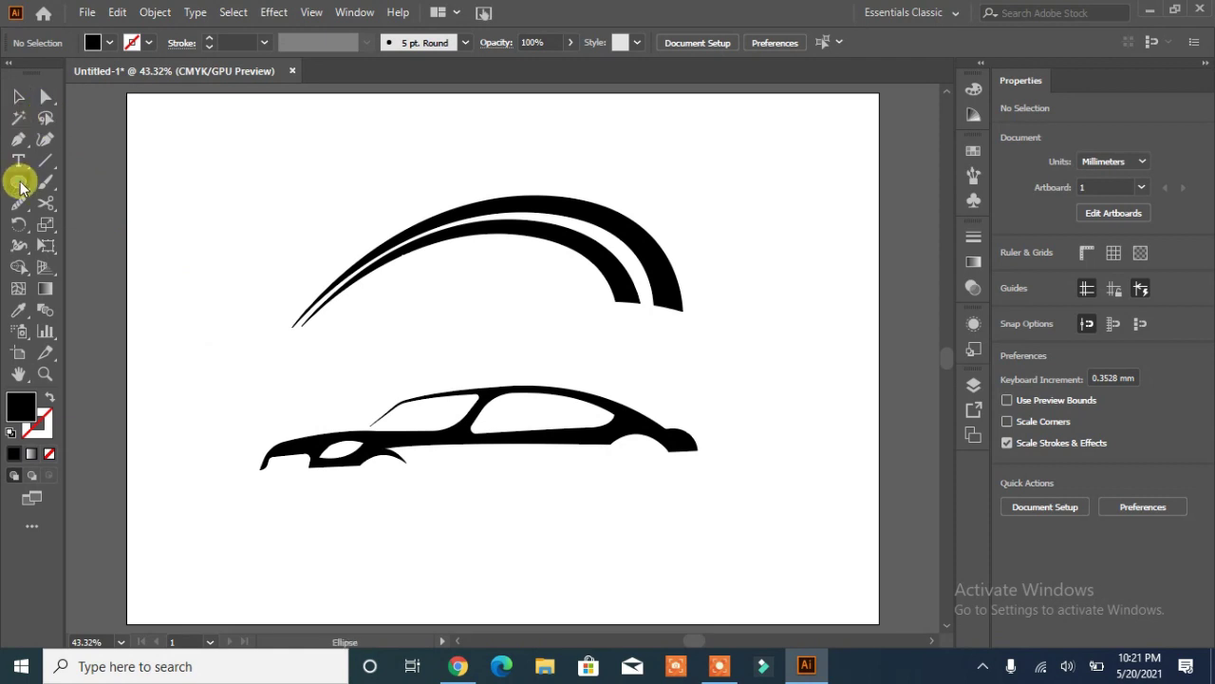
Cut a thin black crescent from overlapping ellipses, fit it around the rear wheel arch, and delete the leftover piece
mouse_move(167, 214)
left_mouse_down()
mouse_move(215, 261)
mouse_move(195, 242)
mouse_move(191, 252)
mouse_move(190, 217)
mouse_move(619, 450)
mouse_move(670, 450)
mouse_move(640, 427)
mouse_move(393, 467)
mouse_move(402, 452)
mouse_move(464, 526)
left_mouse_up()
left_click(21, 99)
left_click(171, 274, "shift")
left_click(1035, 505)
left_click(752, 403)
left_click(437, 522)
key("Delete")
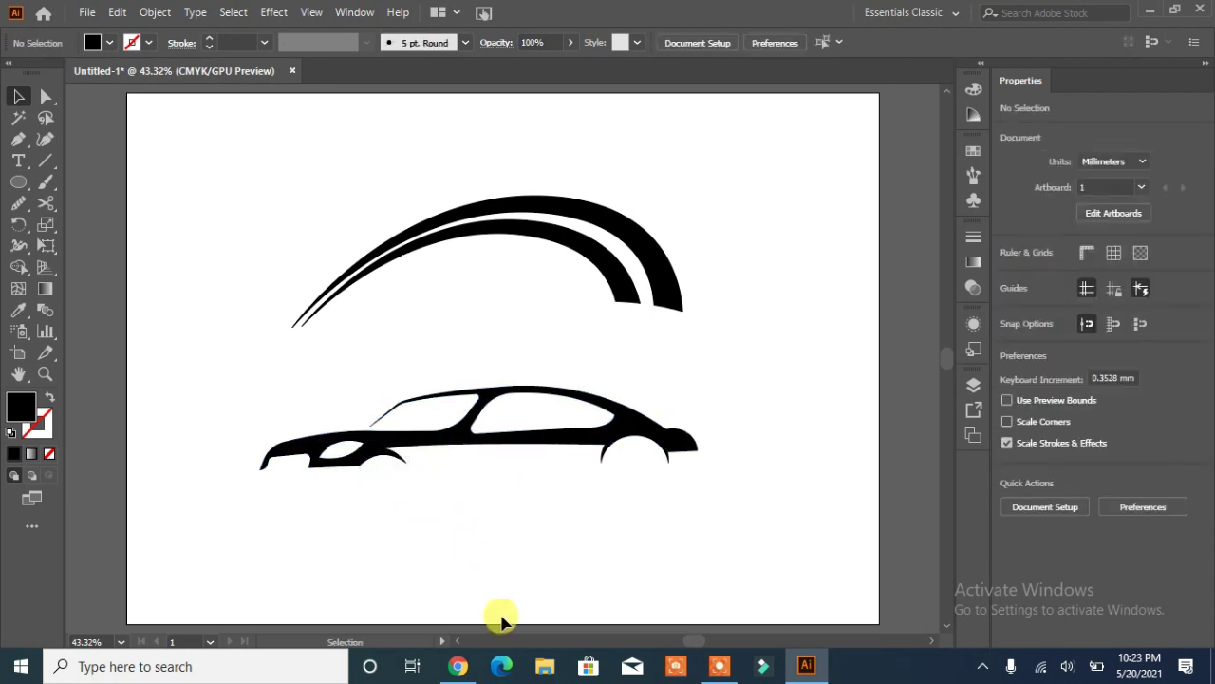
Resize and rotate the crescent to about 40 mm wide so it follows the rear wheel arch
mouse_move(661, 466)
left_mouse_down()
mouse_move(659, 424)
mouse_move(679, 461)
mouse_move(643, 456)
left_mouse_up()
left_click(669, 497)
left_click(672, 459)
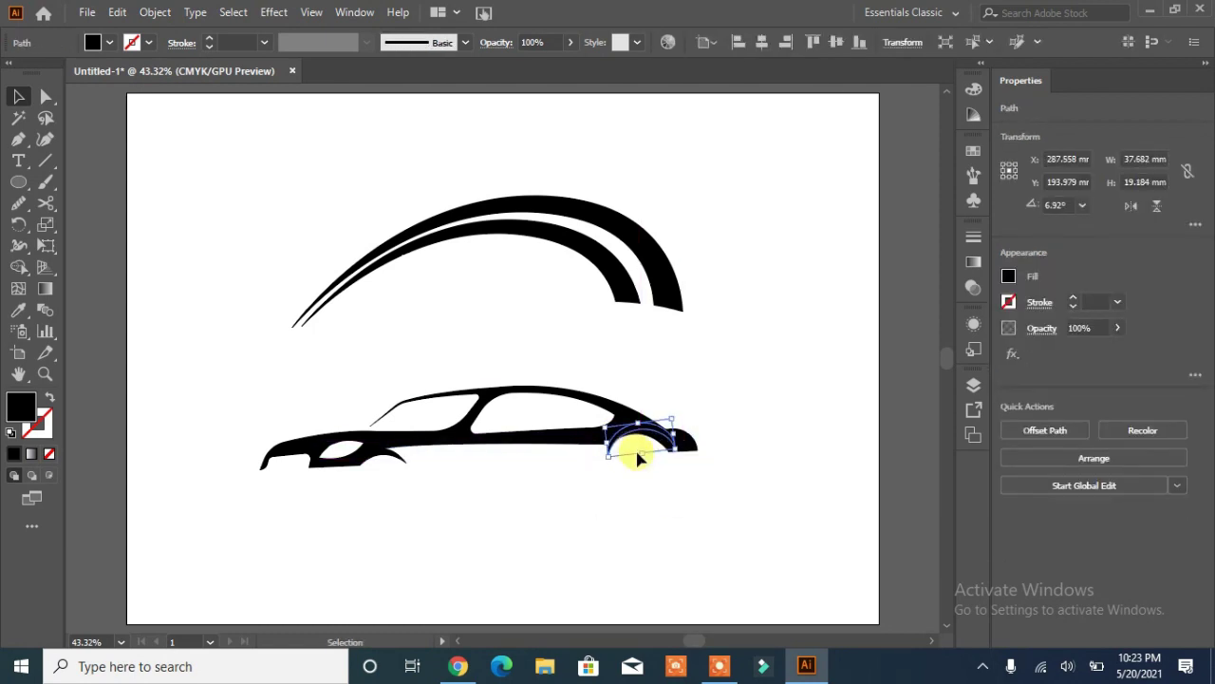
left_click(634, 479)
left_click(610, 447)
left_click(677, 481)
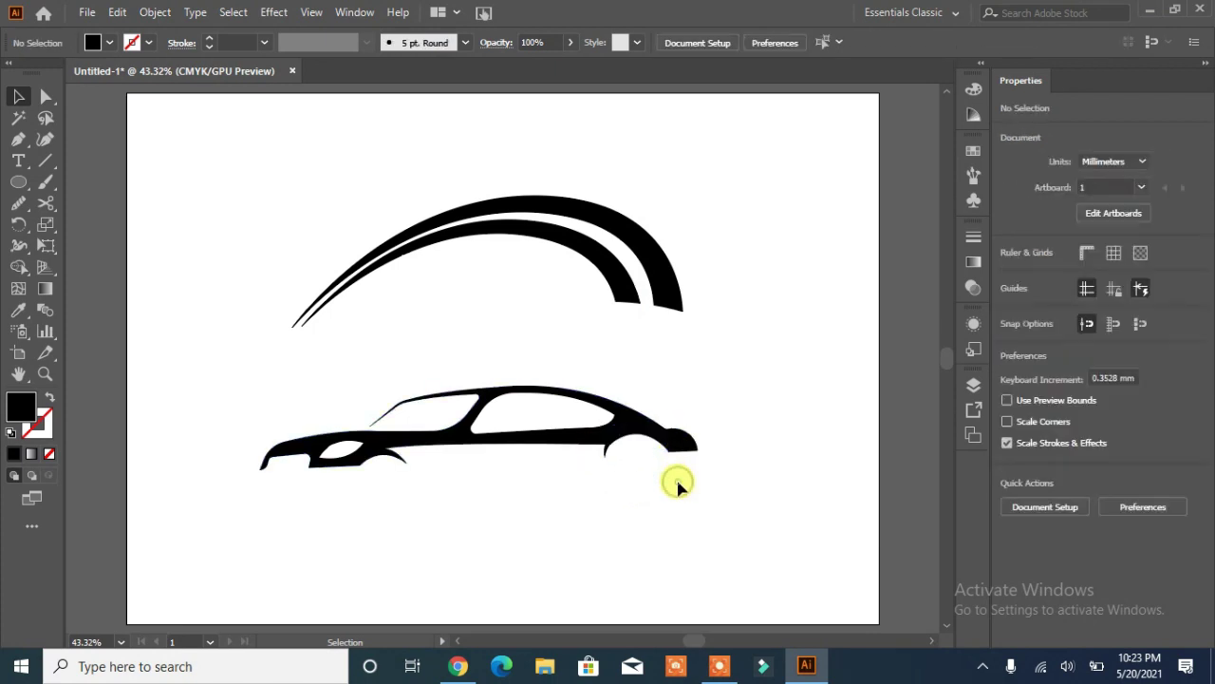
left_click(653, 434)
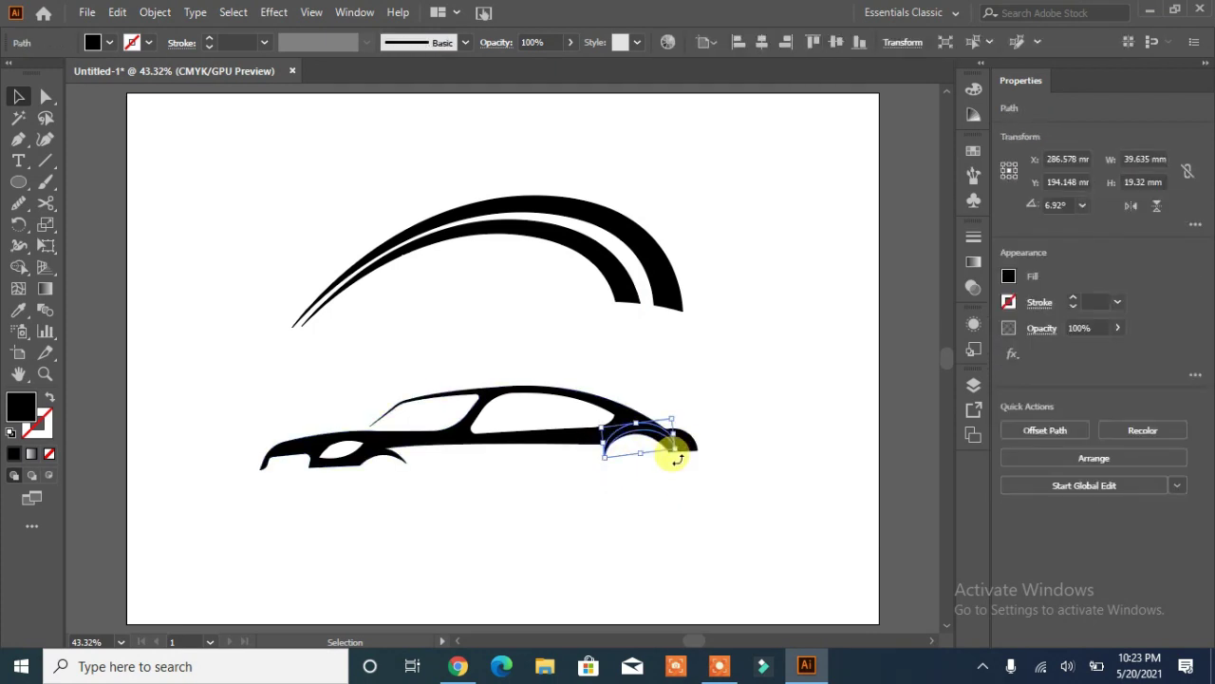
left_click_drag(676, 459, 678, 466)
left_click(680, 487)
left_click_drag(633, 427, 671, 441)
left_click(685, 485)
Unite the rear wheel arch crescent with the car body
left_click_drag(718, 408, 655, 446)
left_click(1000, 503)
left_click(731, 508)
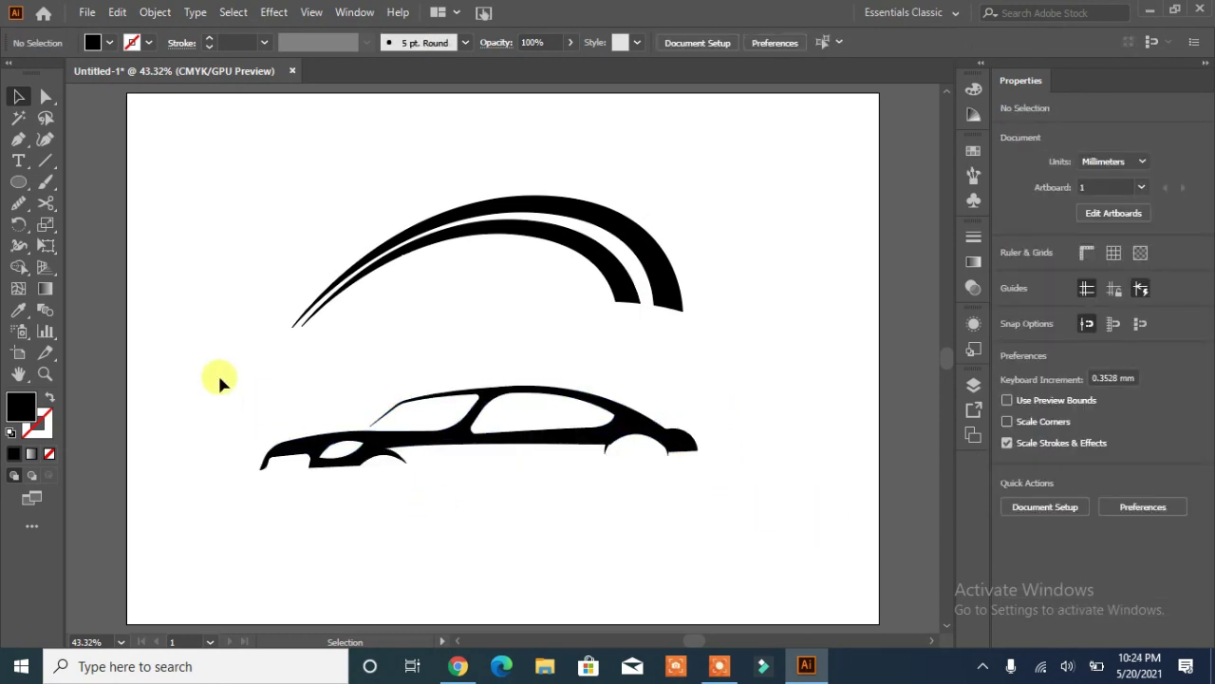
Draw a thin black tapered sill strip with the Pen tool, running from a hooked end at the front wheel arch to the rear arch
left_click(17, 140)
left_click(414, 466)
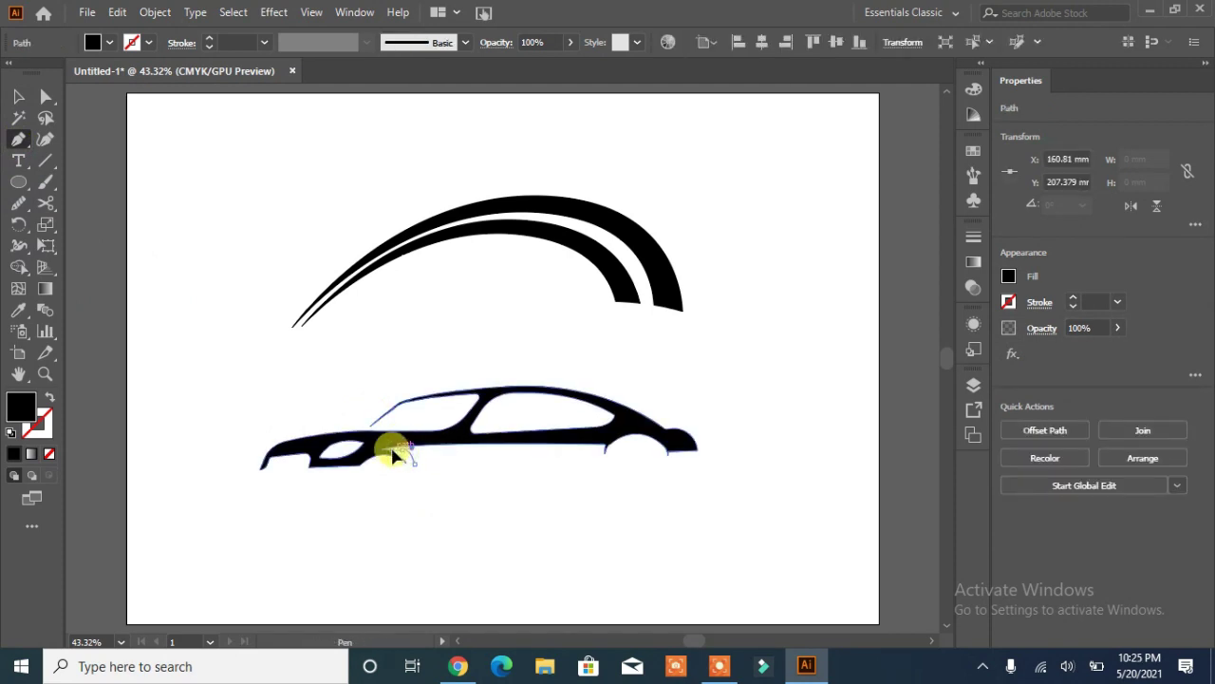
left_click(404, 457)
left_click(595, 448)
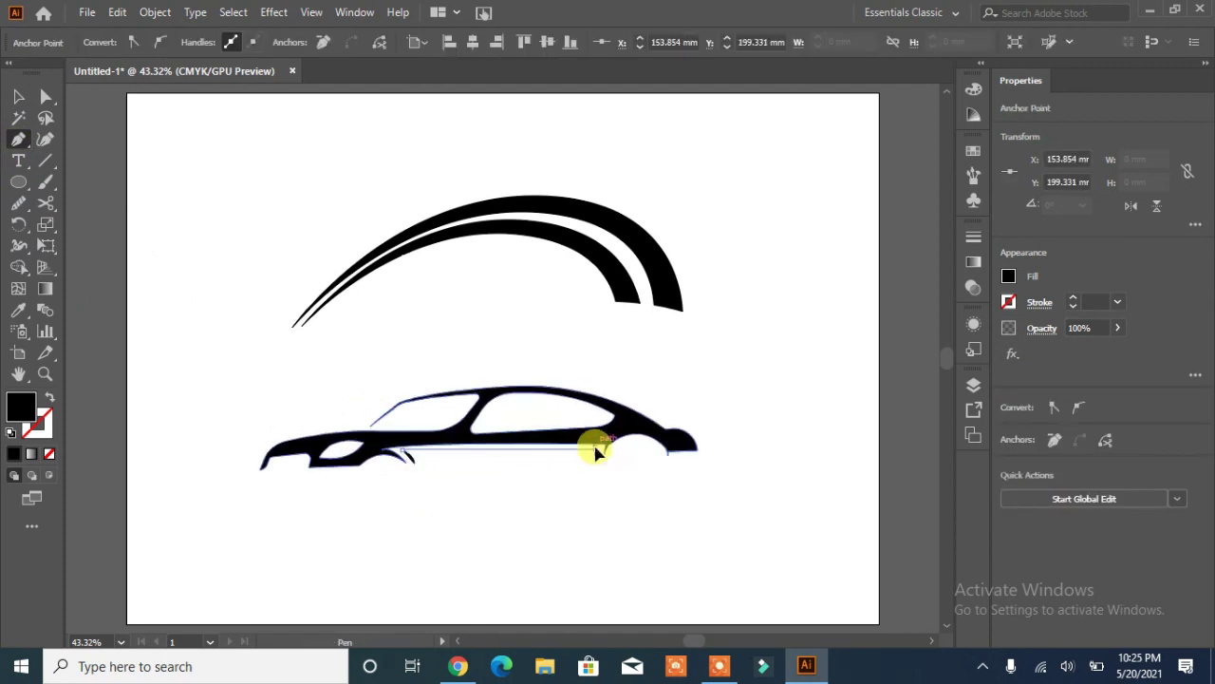
left_click(419, 460)
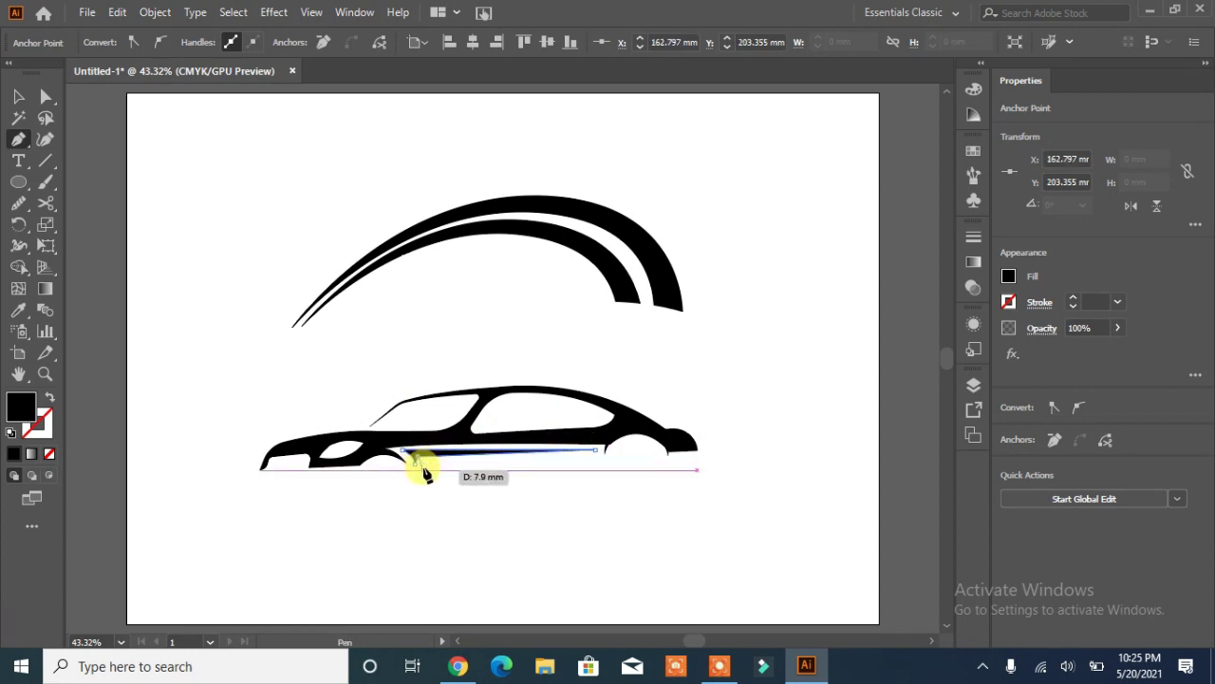
left_click(419, 472)
left_click(422, 476, "ctrl")
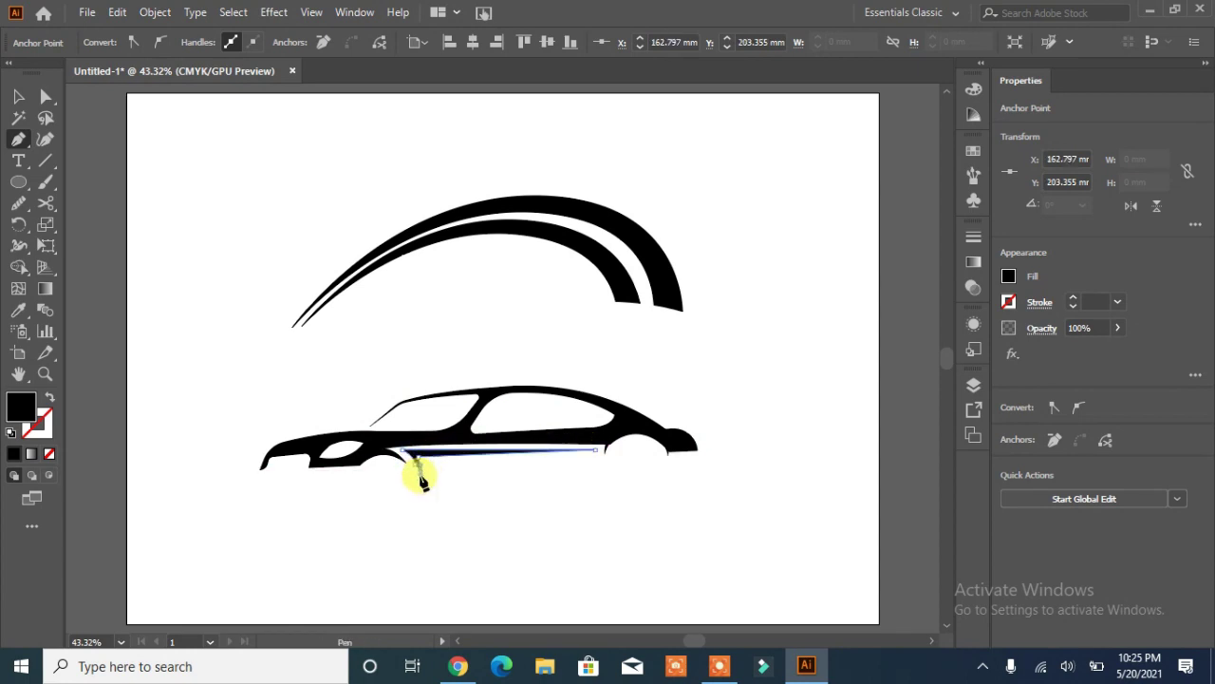
left_click(13, 96)
left_click(452, 533)
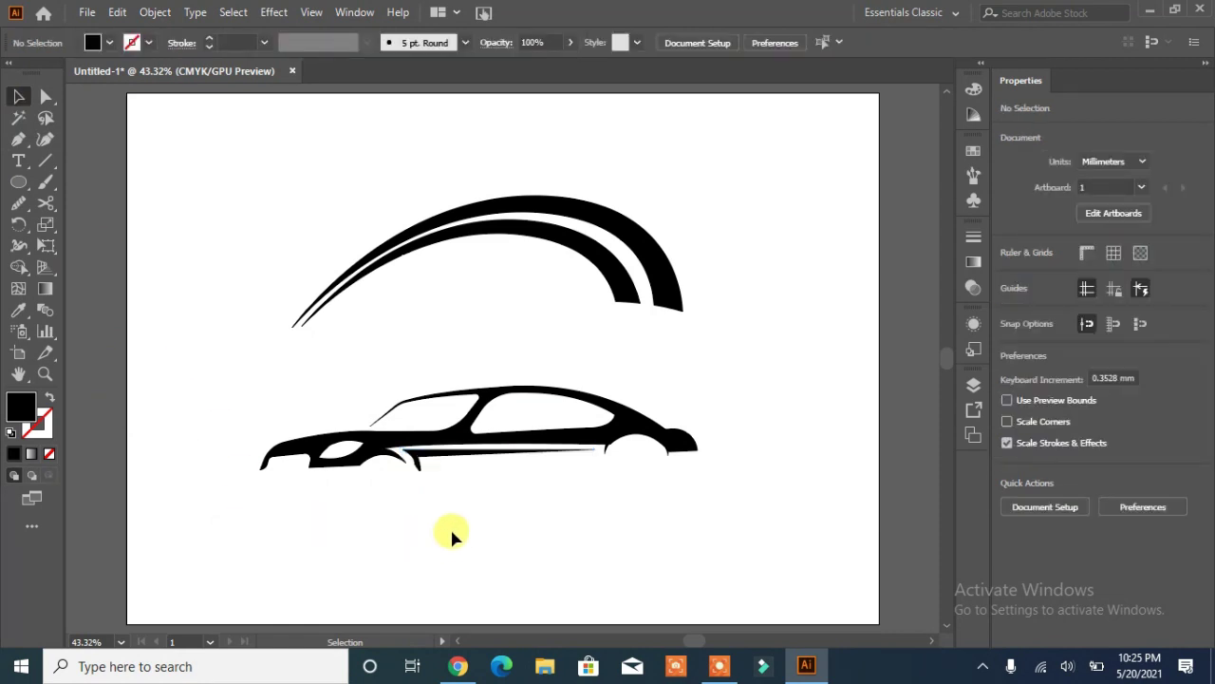
Reshape the rear edge of the sill strip's hooked front end so it curves outward into a pointed tip
left_click(46, 96)
left_click(416, 465)
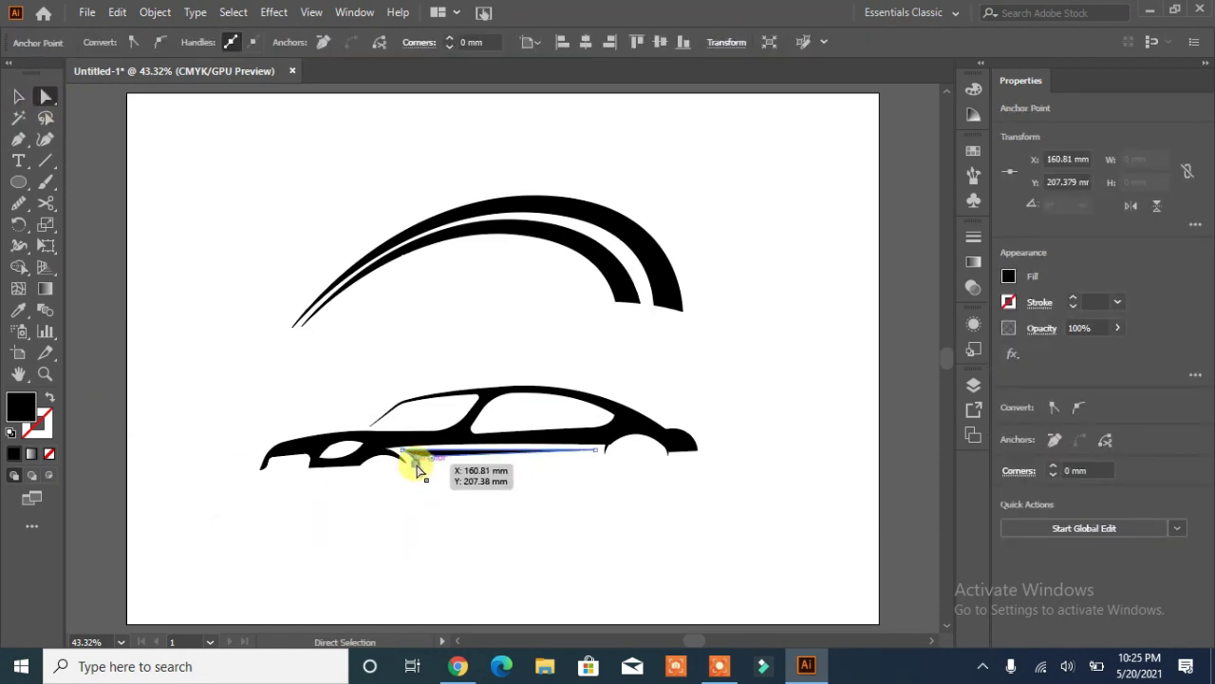
left_click(426, 477)
left_click_drag(445, 533, 449, 535)
key("ctrl+plus")
key("ctrl+plus")
key("ctrl+plus")
key("ctrl+plus")
key("ctrl+plus")
key("ctrl+plus")
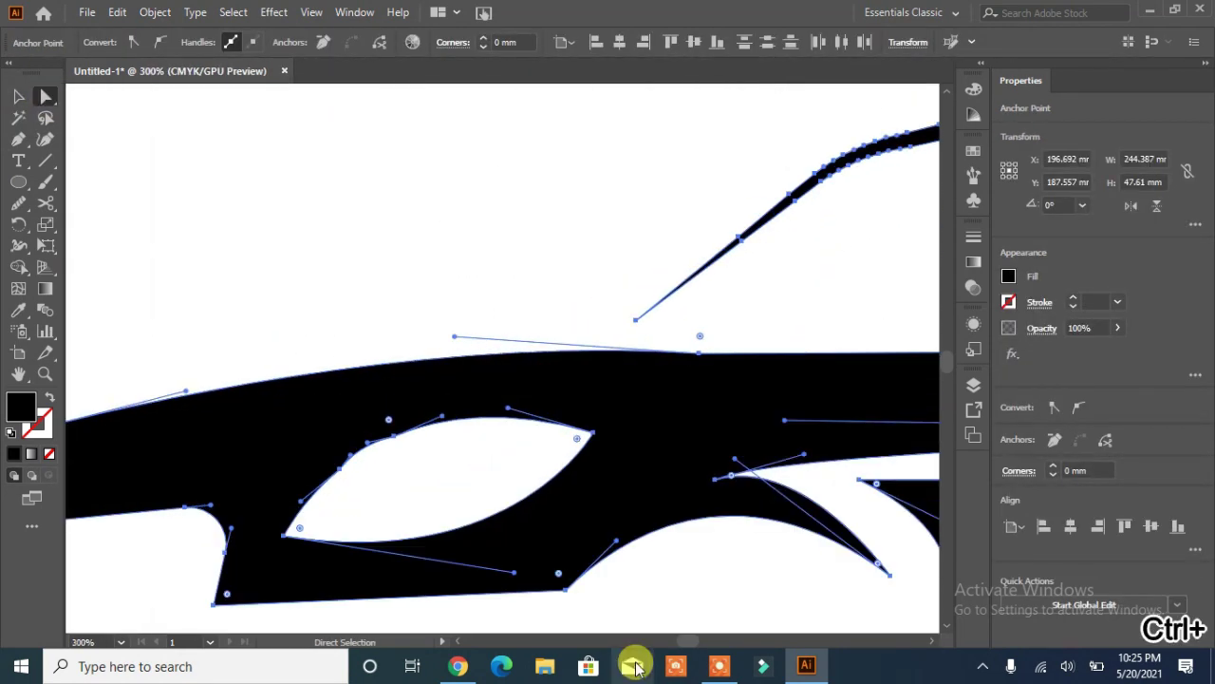
left_click_drag(723, 440, 399, 261)
left_click(794, 435)
left_click(664, 445)
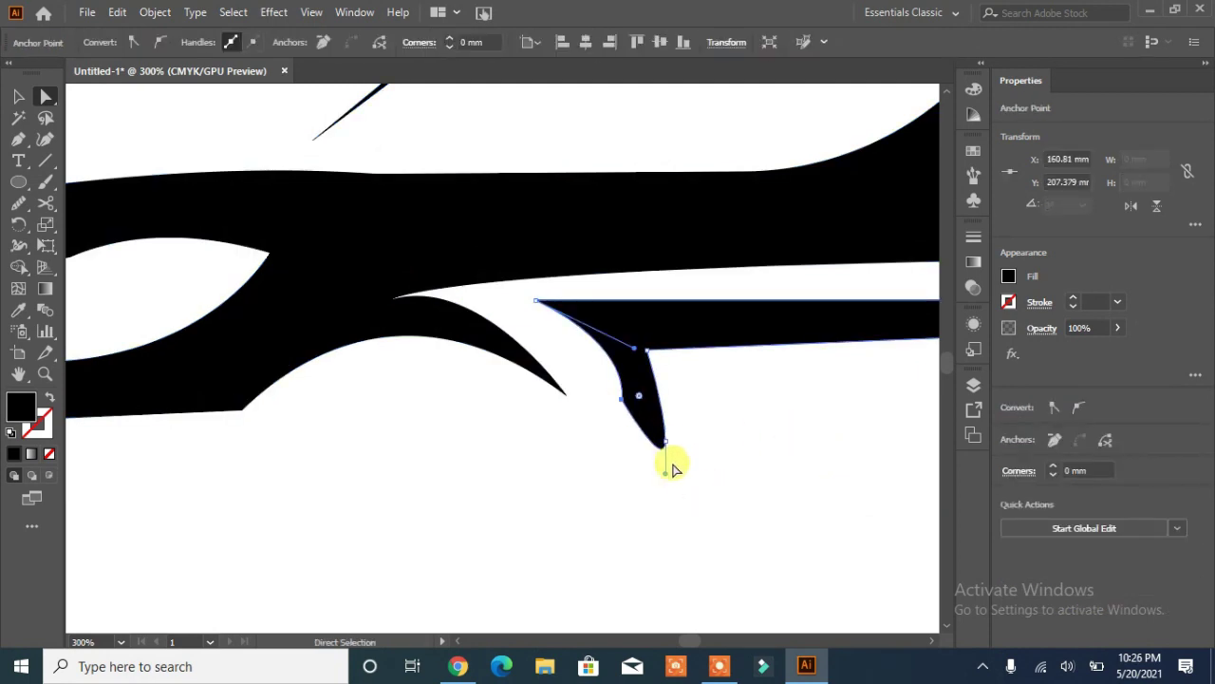
left_click(668, 450)
left_click_drag(667, 477, 668, 414)
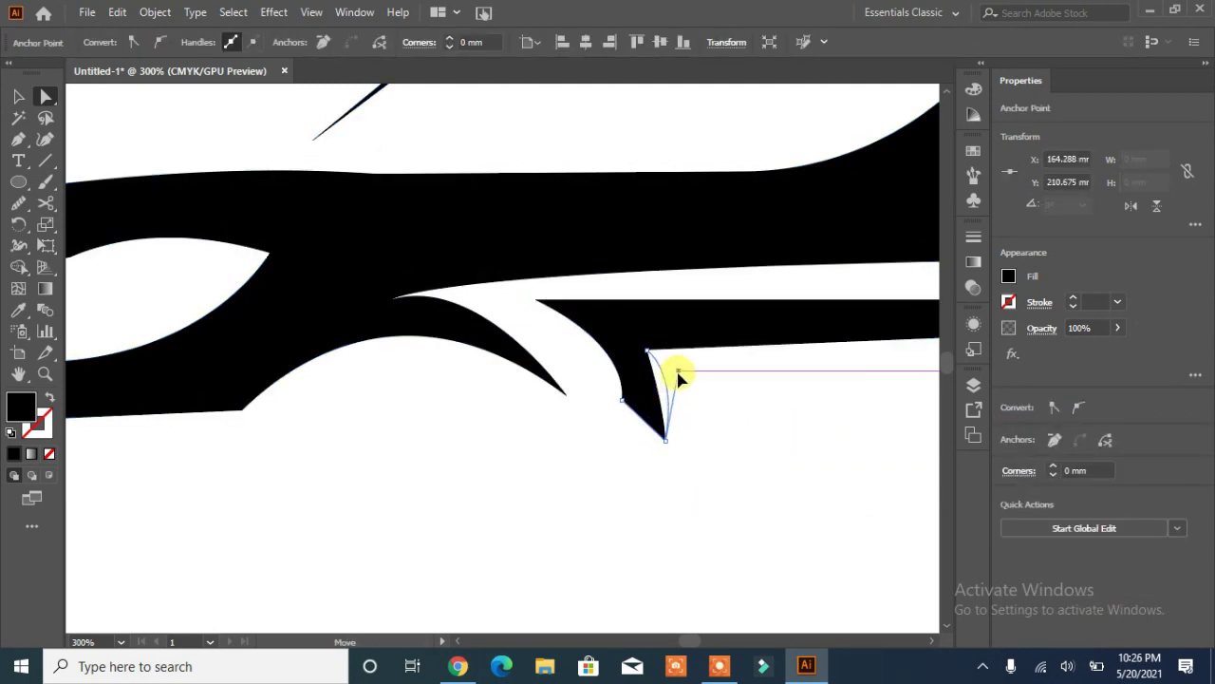
left_click_drag(677, 372, 855, 353)
Remove the extra anchor point on the front edge of the sill strip's hook so it becomes one smooth curve
left_click(623, 400)
left_click(21, 141)
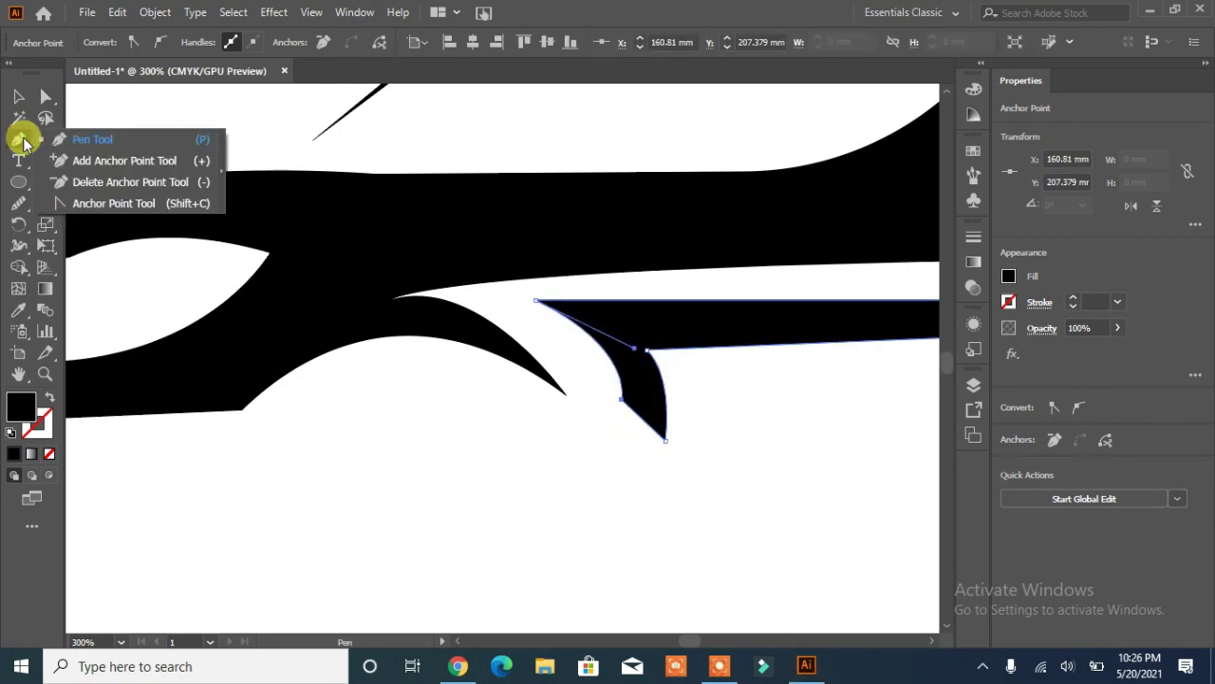
left_click(124, 182)
left_click(18, 97)
left_click(195, 294)
left_click(626, 314)
left_click(490, 510)
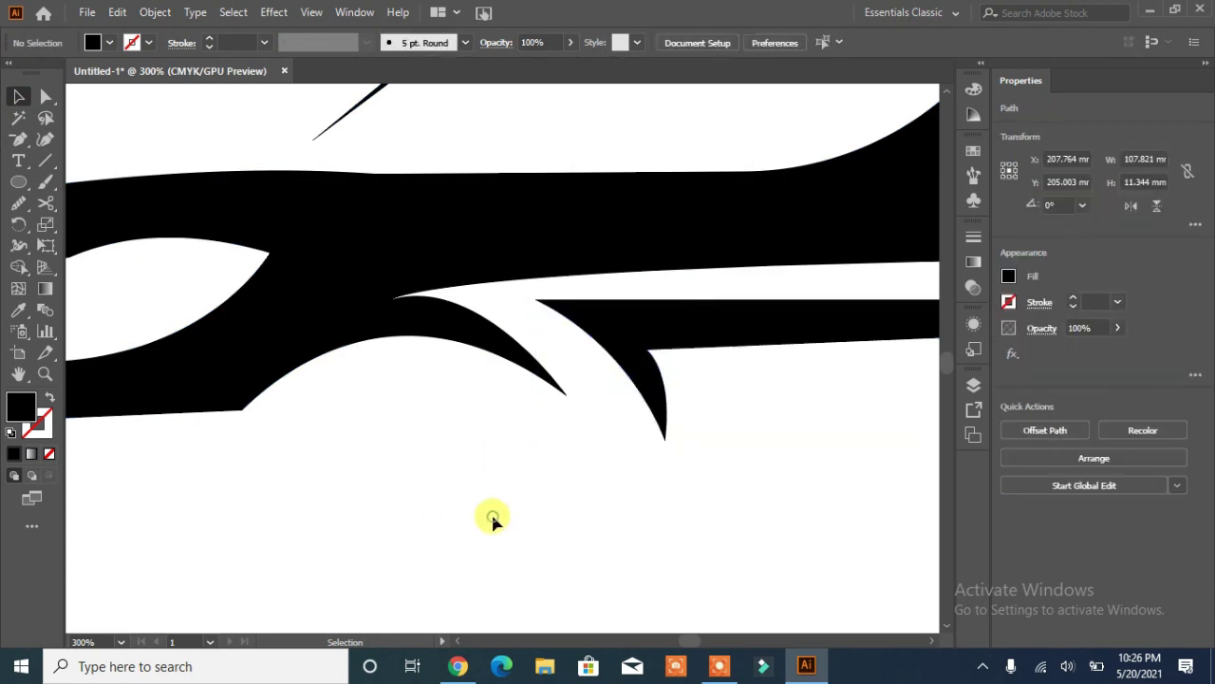
Move the sill strip about 4 mm toward the front wheel arch and reshape the curves around the arch's pointed tip
left_click_drag(637, 329, 586, 332)
left_click(547, 380)
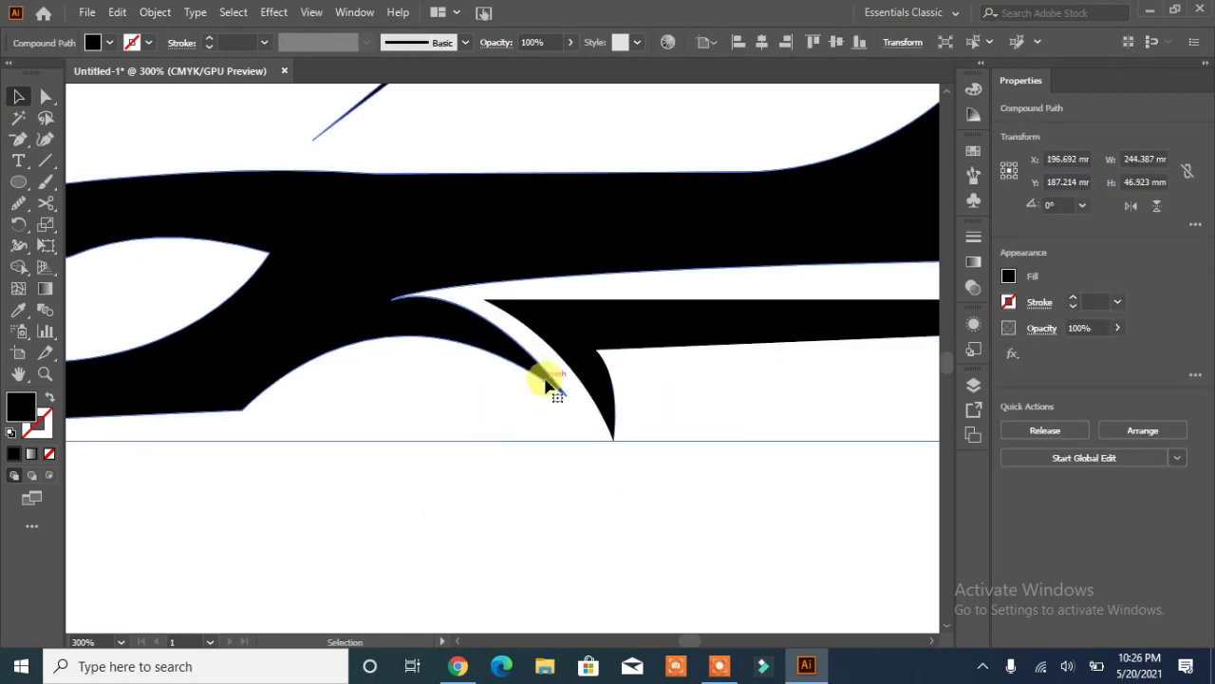
key("a")
left_click(567, 395)
left_click_drag(413, 280, 515, 285)
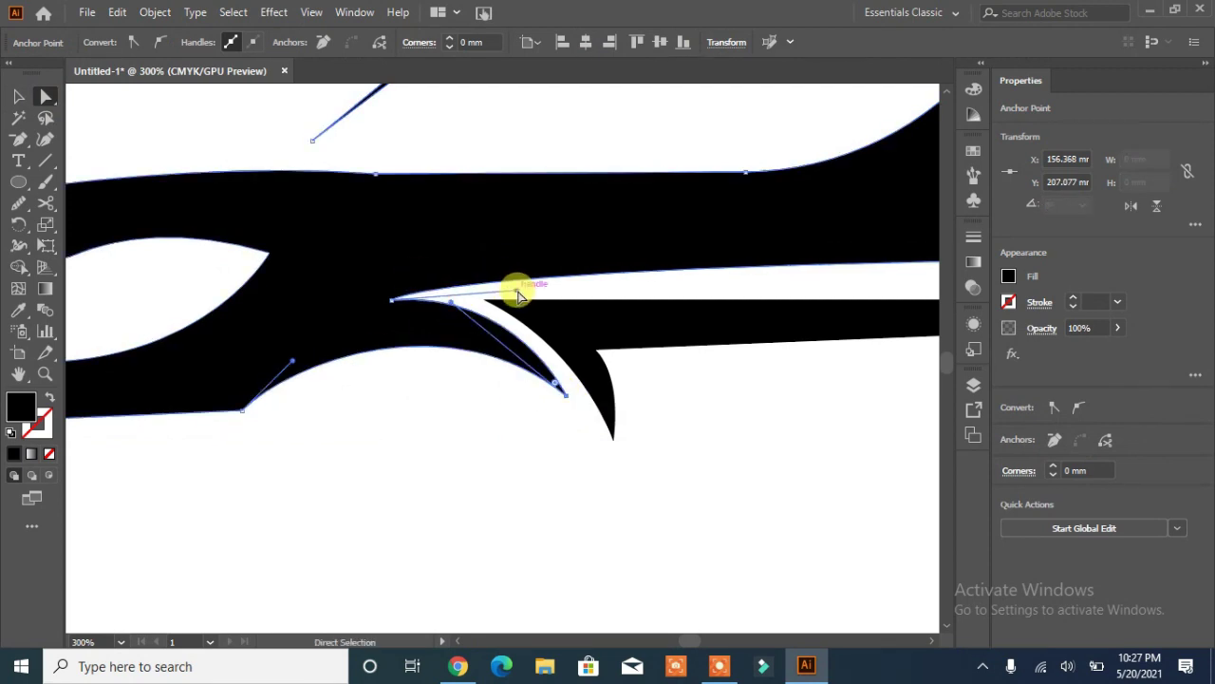
left_click(18, 96)
left_click(441, 559)
Flatten the rear curve of the sill strip's hook to make its tip slimmer
left_click(615, 417)
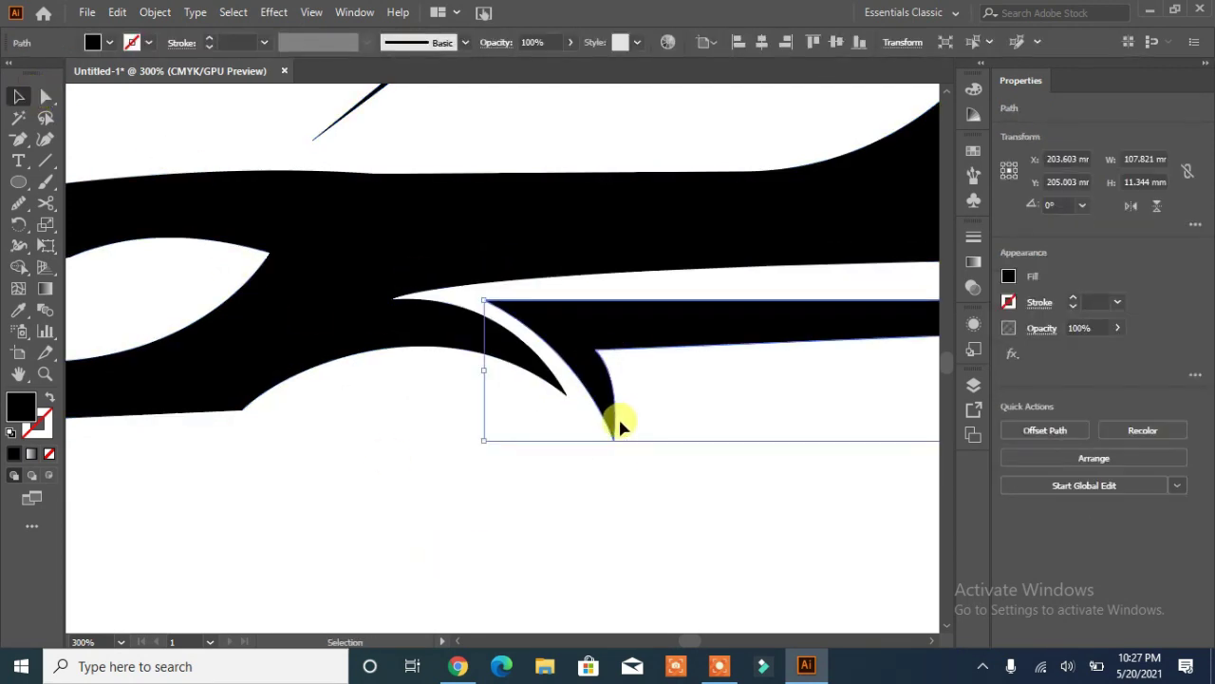
key("a")
left_click(618, 388)
left_click_drag(622, 376, 619, 388)
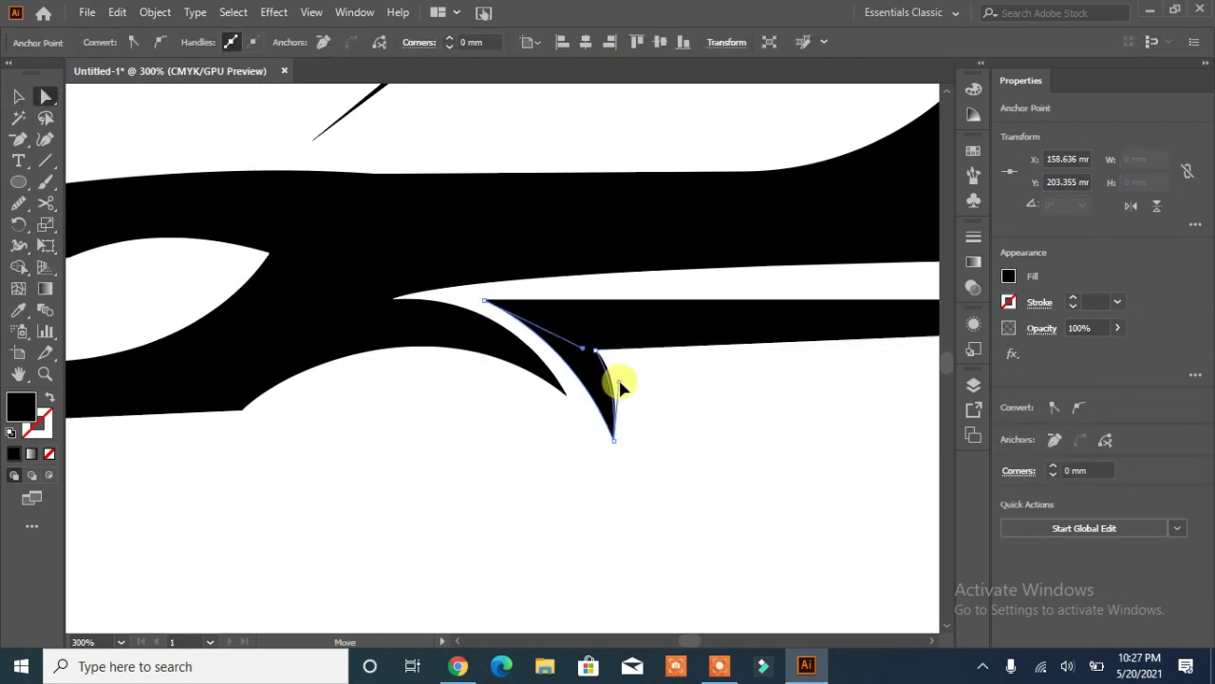
key("v")
left_click(420, 576)
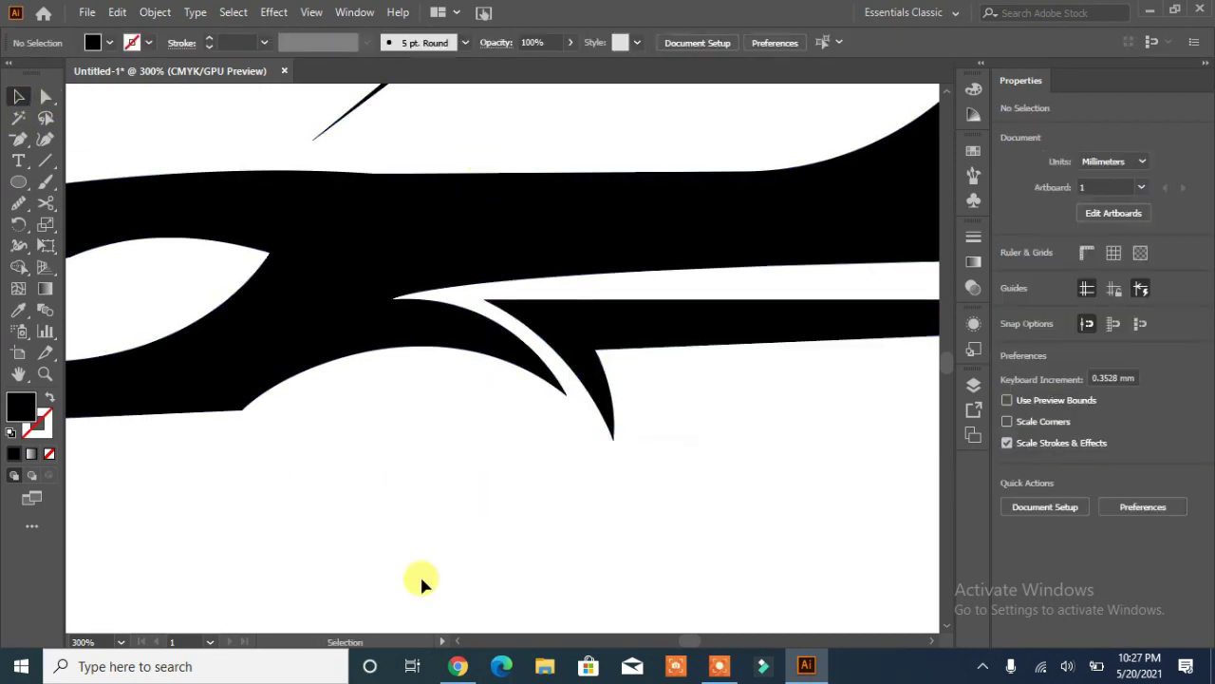
Nudge the sill strip about 1.8 mm toward the rear wheel and fill it with dark red
key("ctrl+0")
left_click(434, 459)
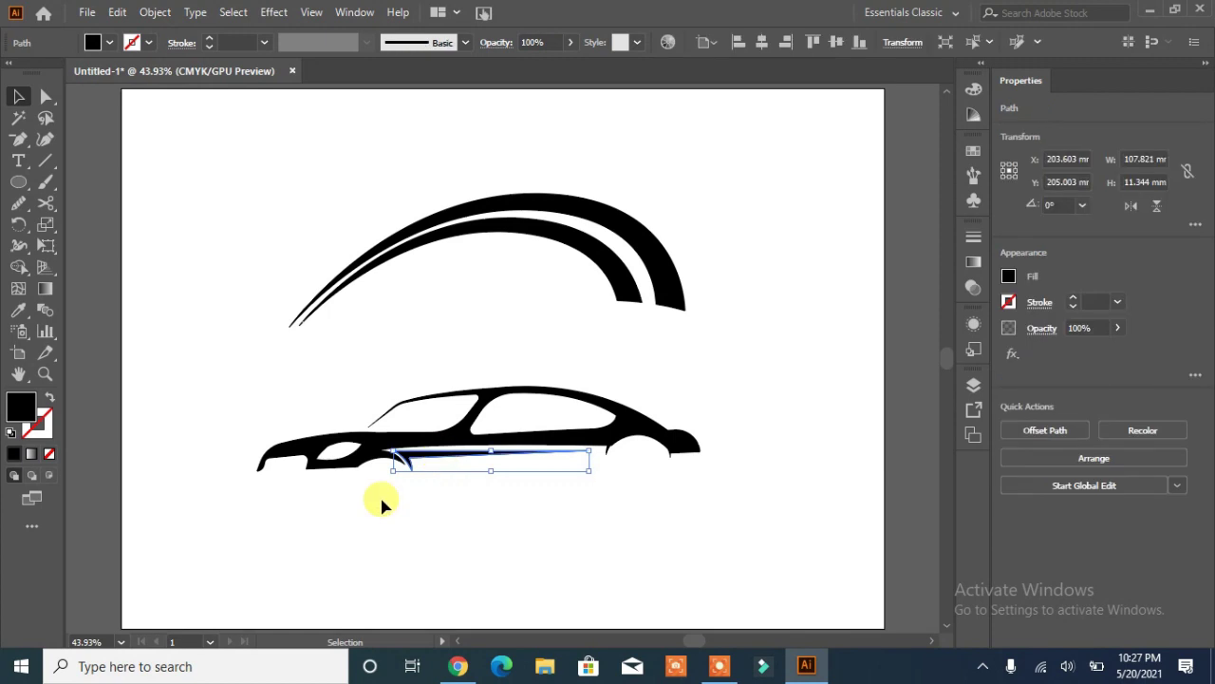
key("Right")
key("Right")
key("Right")
left_click(109, 42)
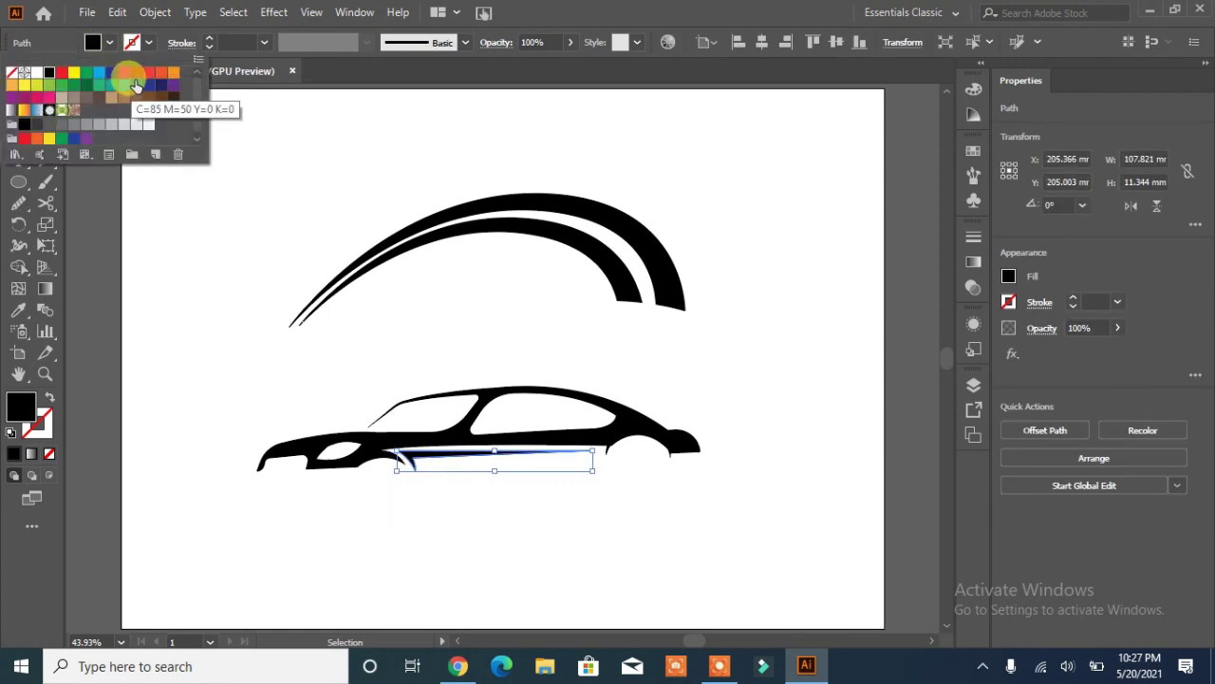
left_click(129, 91)
left_click(223, 259)
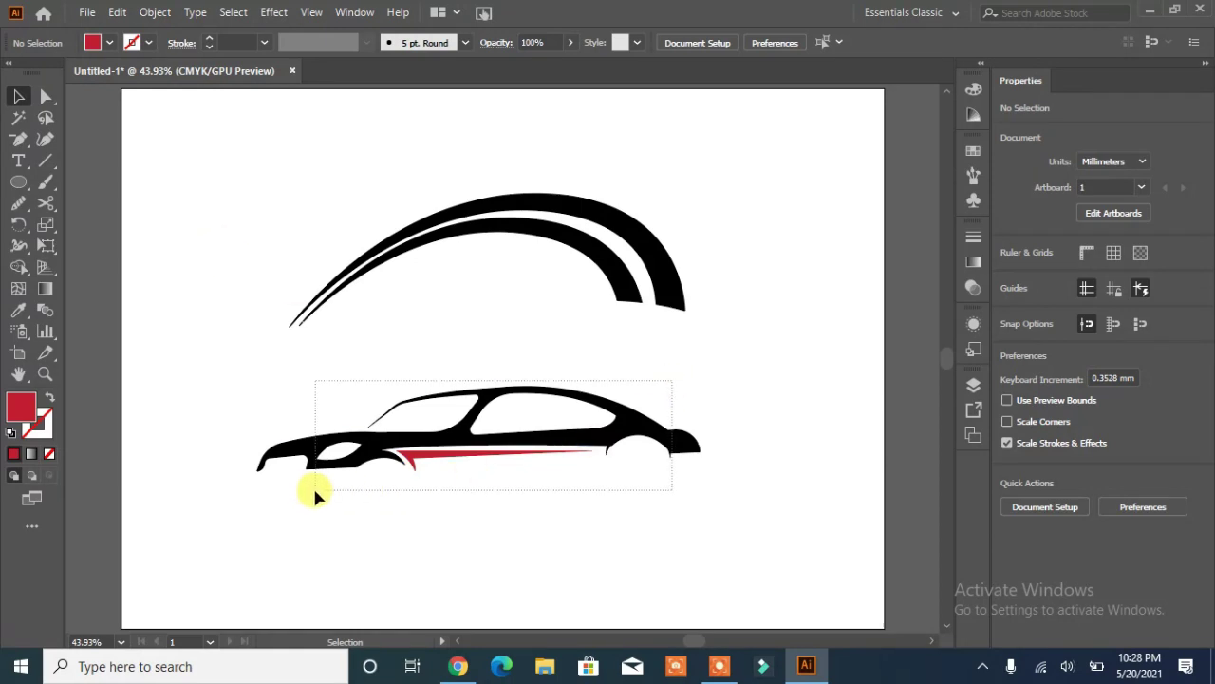
Group the car body with the red sill strip and move the group up beneath the two arcs
left_click_drag(315, 490, 307, 489)
left_click(1045, 580)
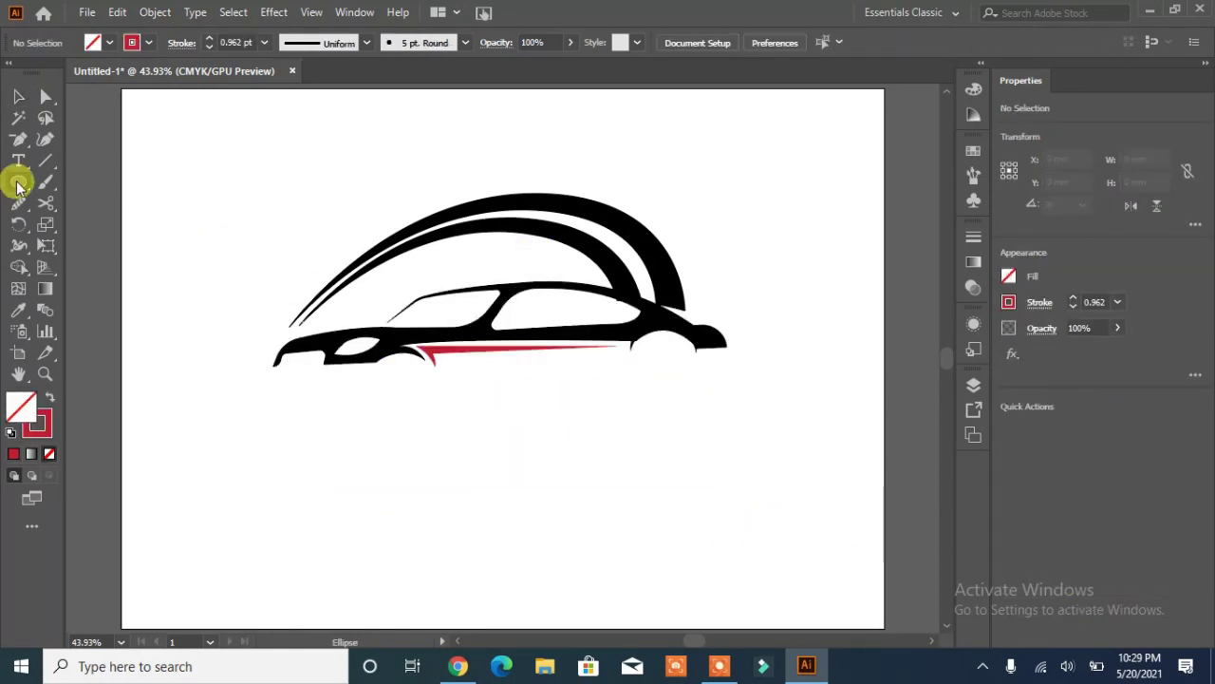
Draw an unfilled ellipse with a red stroke around the car, about 261 mm wide and 113 mm high, clearing the roofline
left_click(19, 181)
left_click_drag(261, 297, 727, 465)
left_click_drag(502, 386, 504, 367)
left_click_drag(501, 276, 495, 268)
left_click_drag(736, 356, 727, 356)
left_click_drag(494, 445, 500, 472)
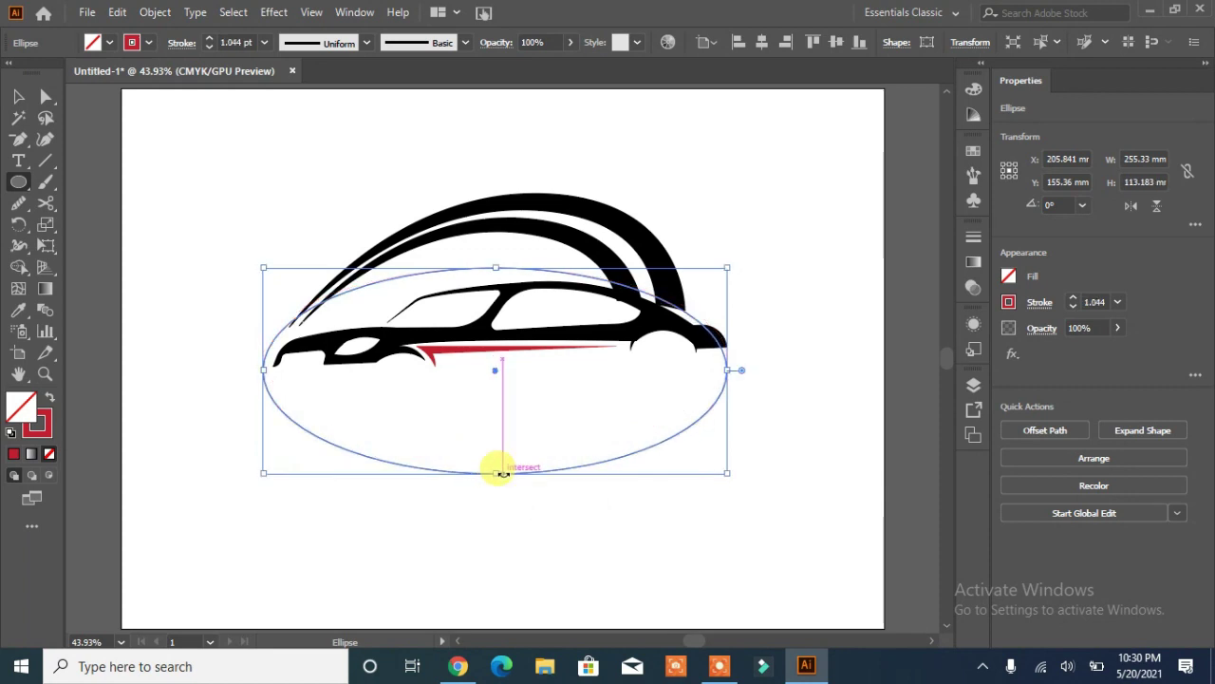
left_click_drag(729, 368, 736, 368)
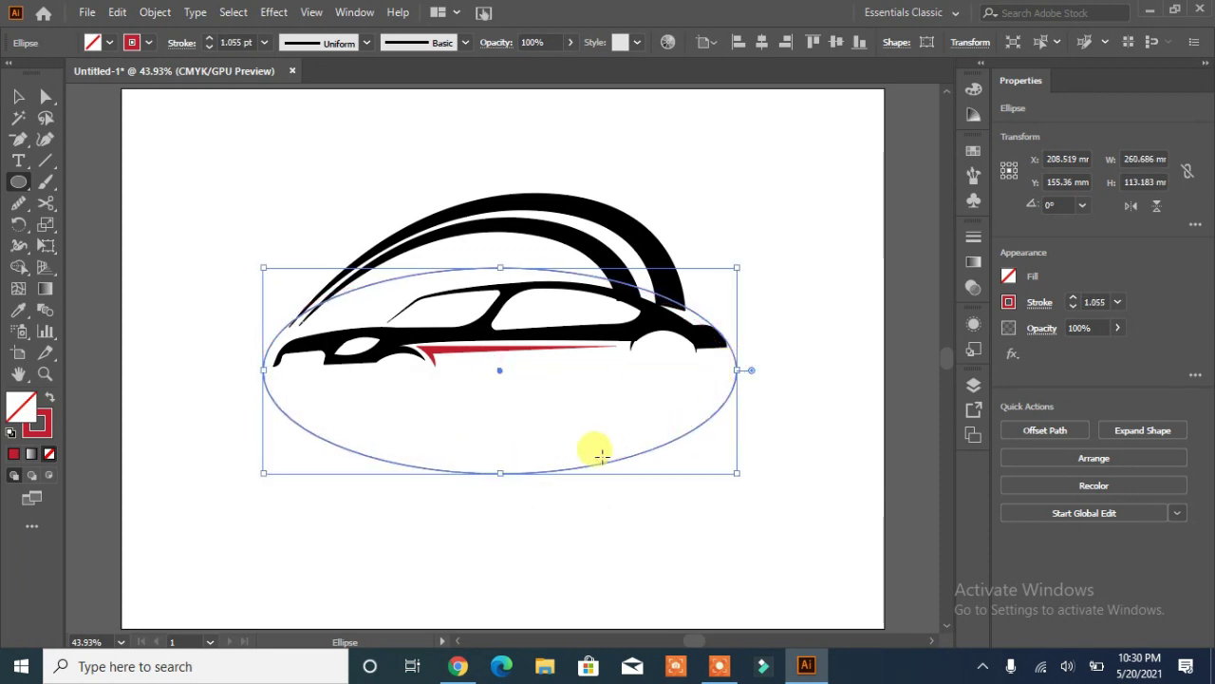
Trim the lower rear ends of both arcs along the ellipse with the Shape Builder tool
key("v")
left_click(598, 254, "shift")
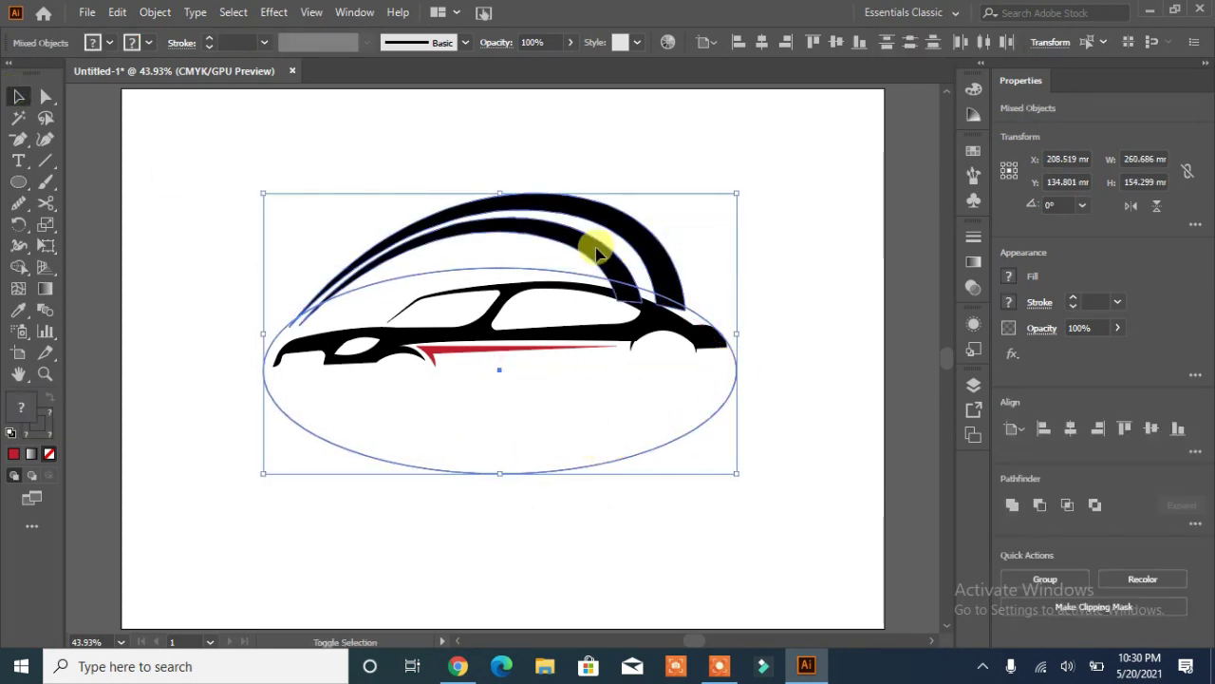
left_click(19, 267)
mouse_move(559, 317)
left_mouse_down()
mouse_move(608, 301)
mouse_move(672, 305)
left_mouse_up()
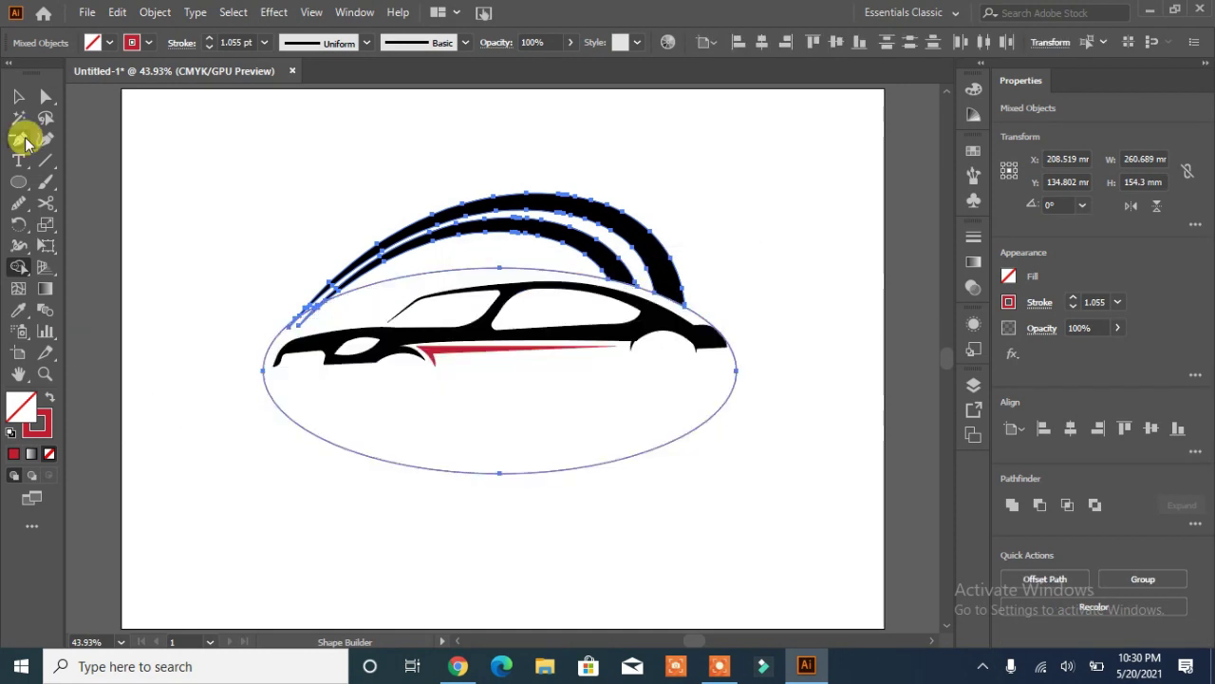
Delete the leftover ellipse around the car while keeping the trimmed arcs
left_click(19, 96)
left_click(323, 445)
key("Delete")
key("ctrl+z")
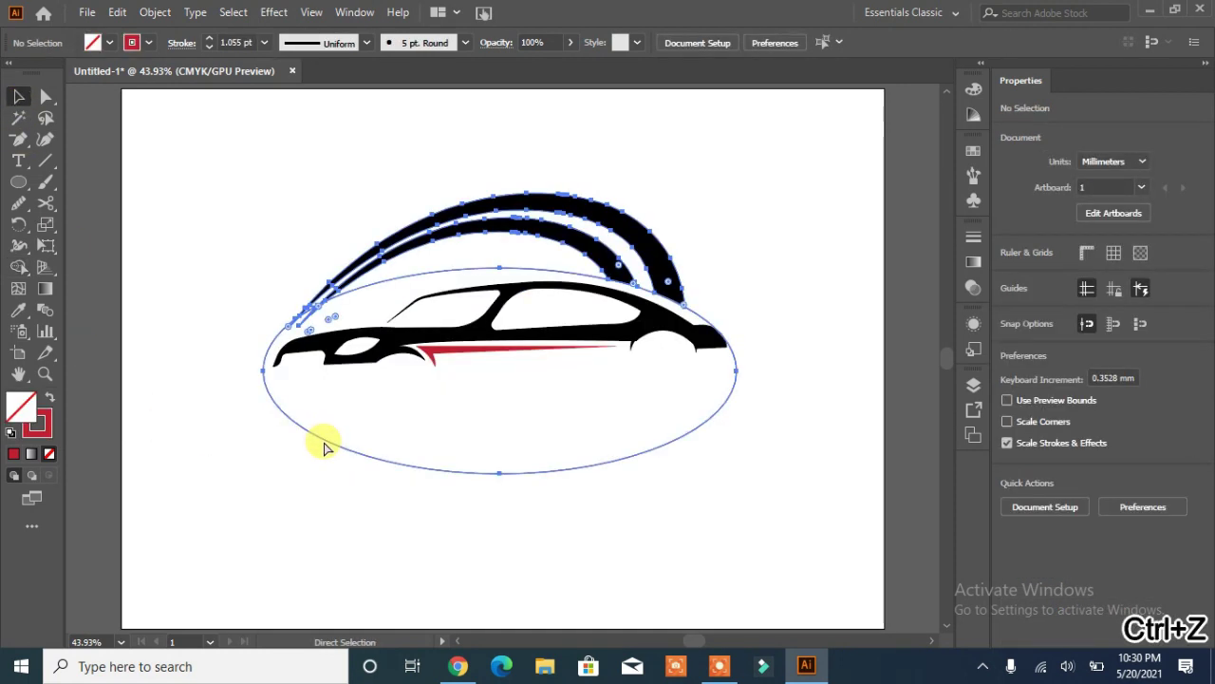
left_click(229, 316)
left_click(419, 466)
key("Delete")
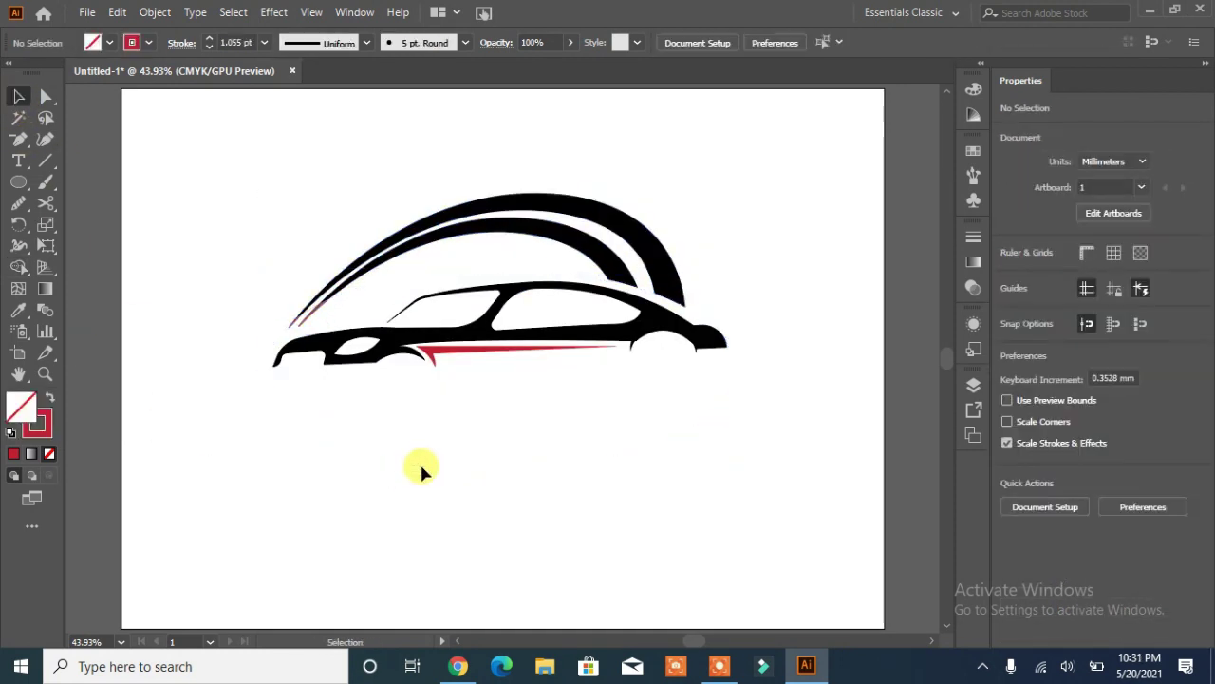
Ungroup the two arcs and fill the inner arc with orange
left_click(527, 238)
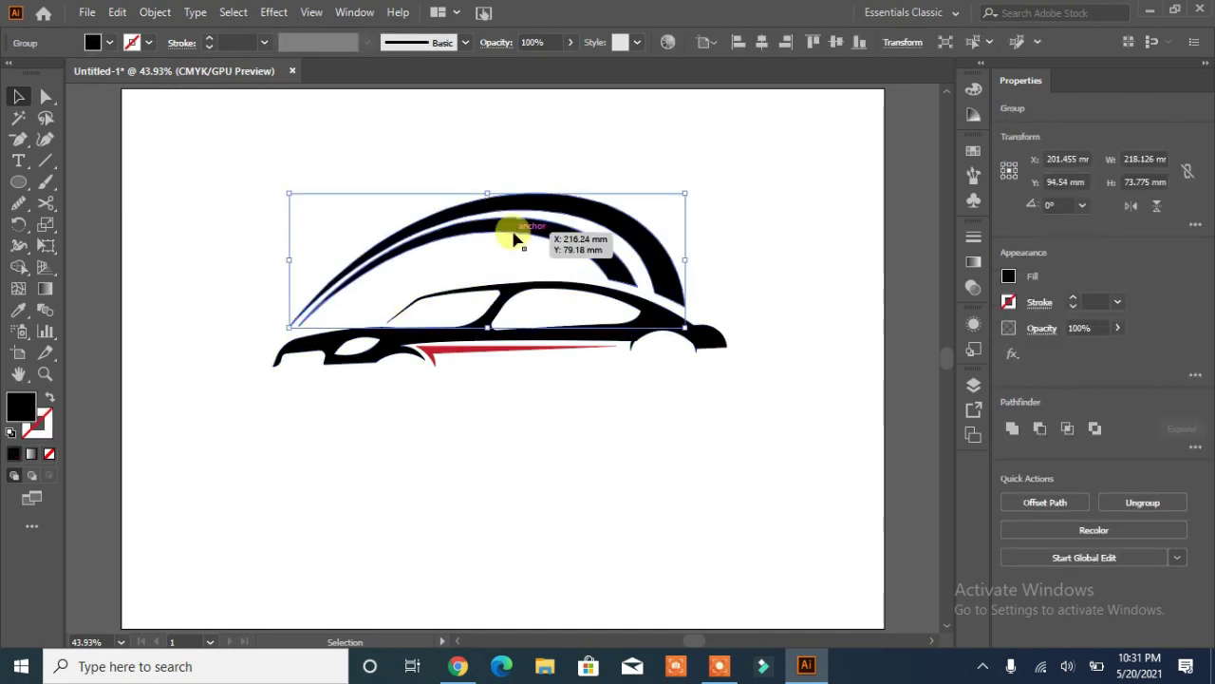
right_click(515, 240)
left_click(564, 382)
left_click(556, 432)
left_click(513, 226)
left_click(111, 46)
left_click(168, 74)
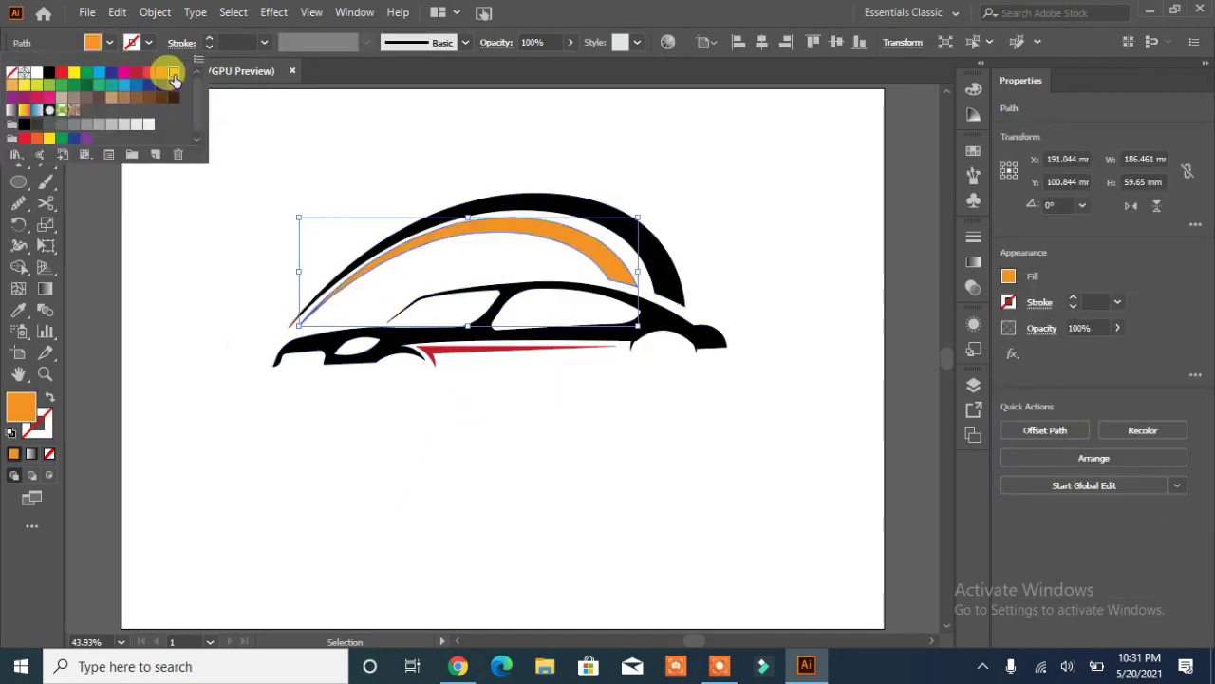
left_click(279, 413)
Fill the outer arc with the sill strip's dark red using the Eyedropper
left_click(360, 262)
key("i")
left_click(432, 353)
left_click(18, 96)
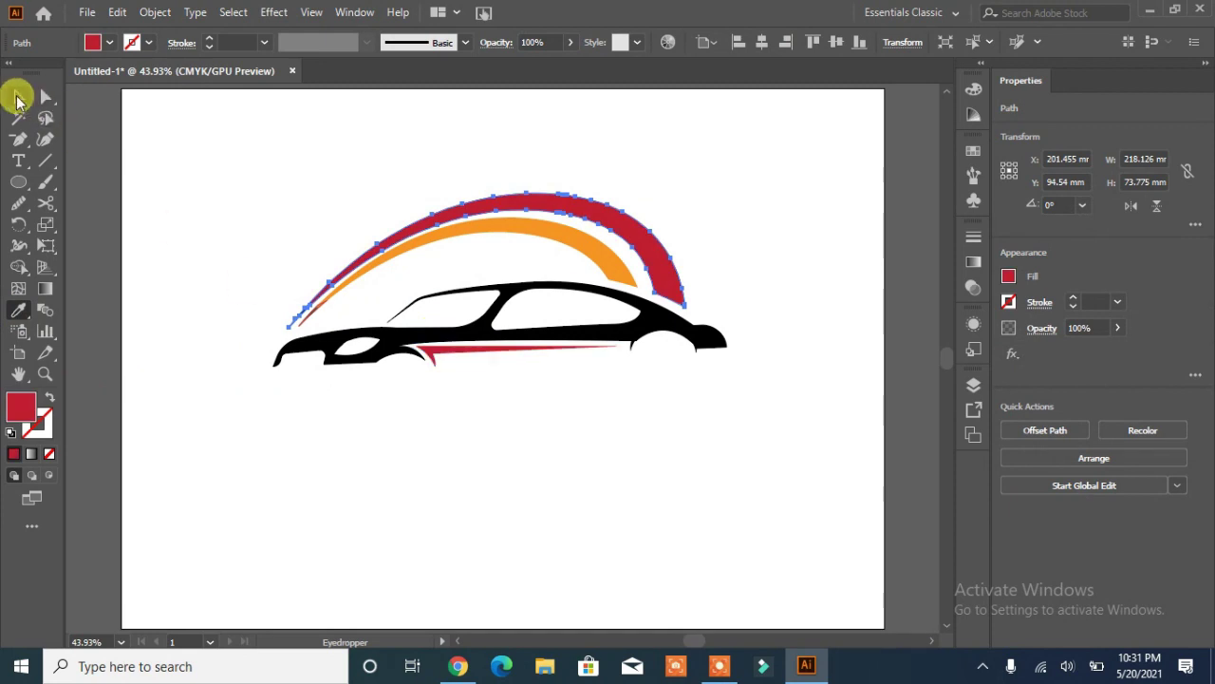
left_click(215, 252)
Fill the grouped car with a linear white-to-black gradient
left_click(345, 340)
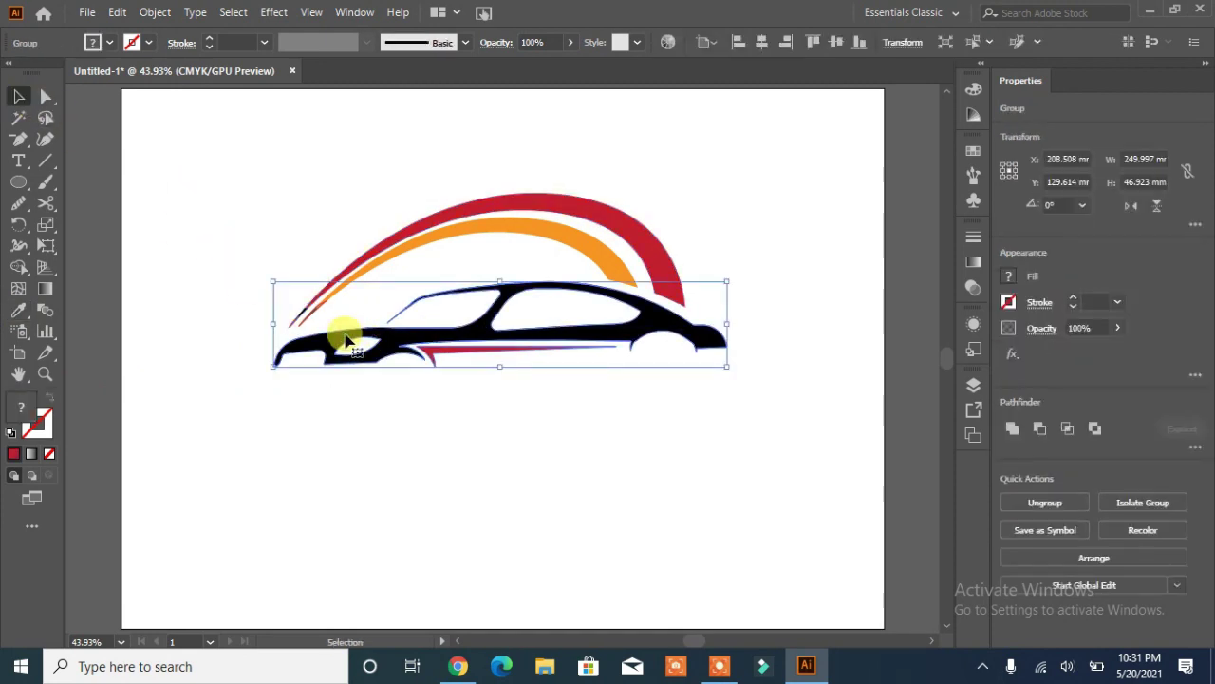
left_click(109, 43)
left_click(95, 124)
left_click(973, 262)
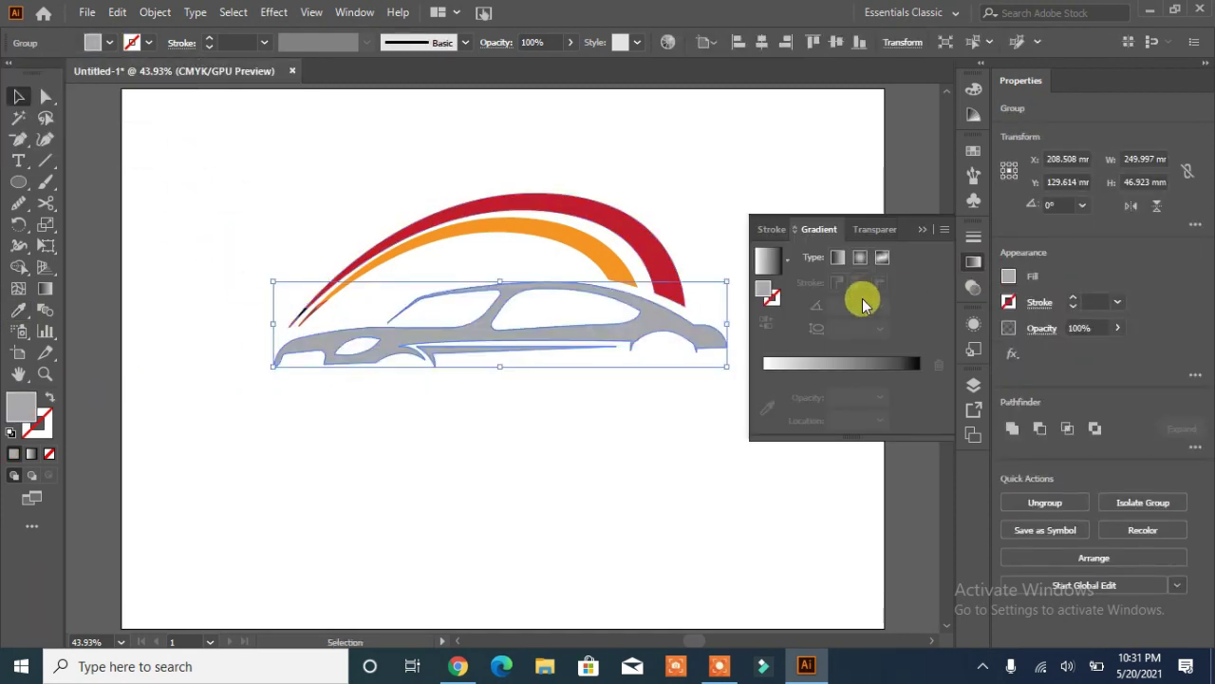
left_click(767, 260)
left_click(769, 185)
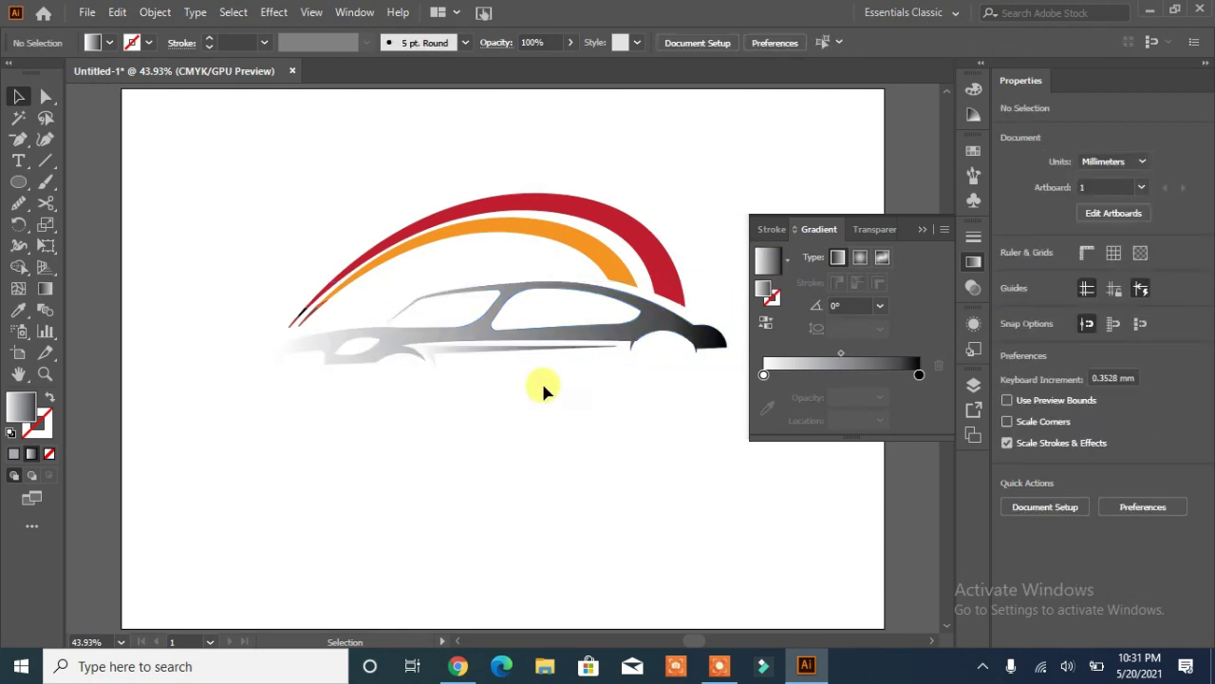
Recolor the sill strip's gradient to run from white to dark red and set its midpoint location to 13%
left_click(537, 349)
left_click(45, 96)
left_click(478, 351)
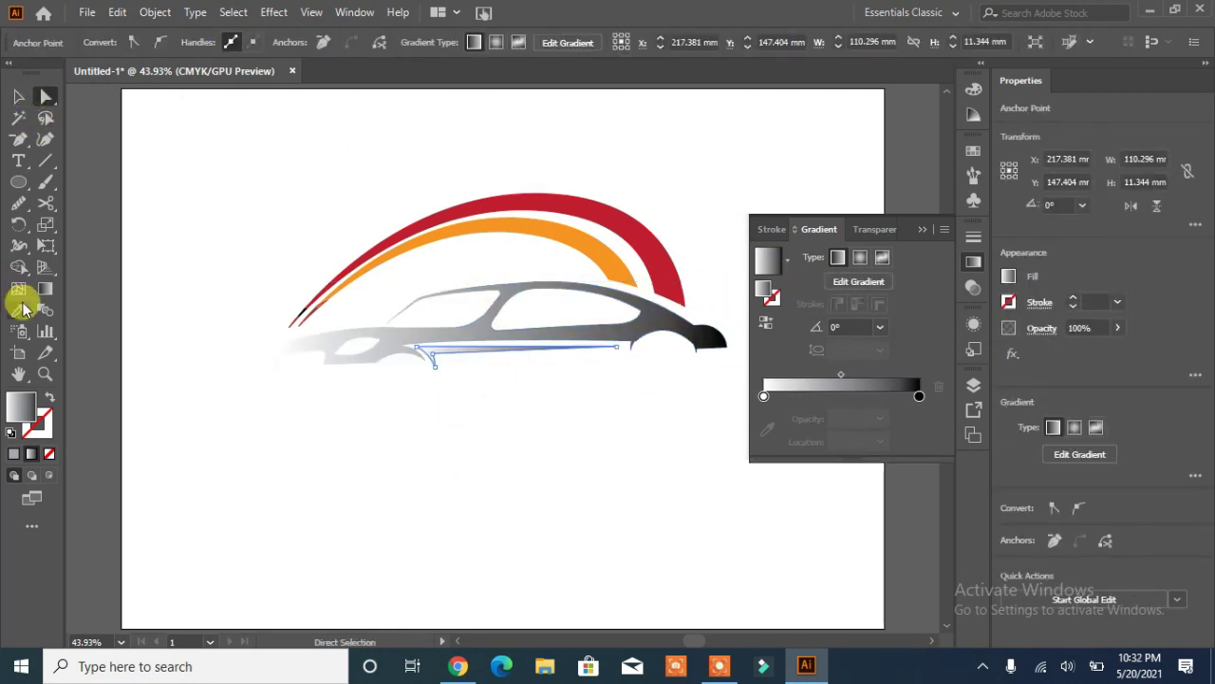
double_click(916, 397)
left_click(807, 448)
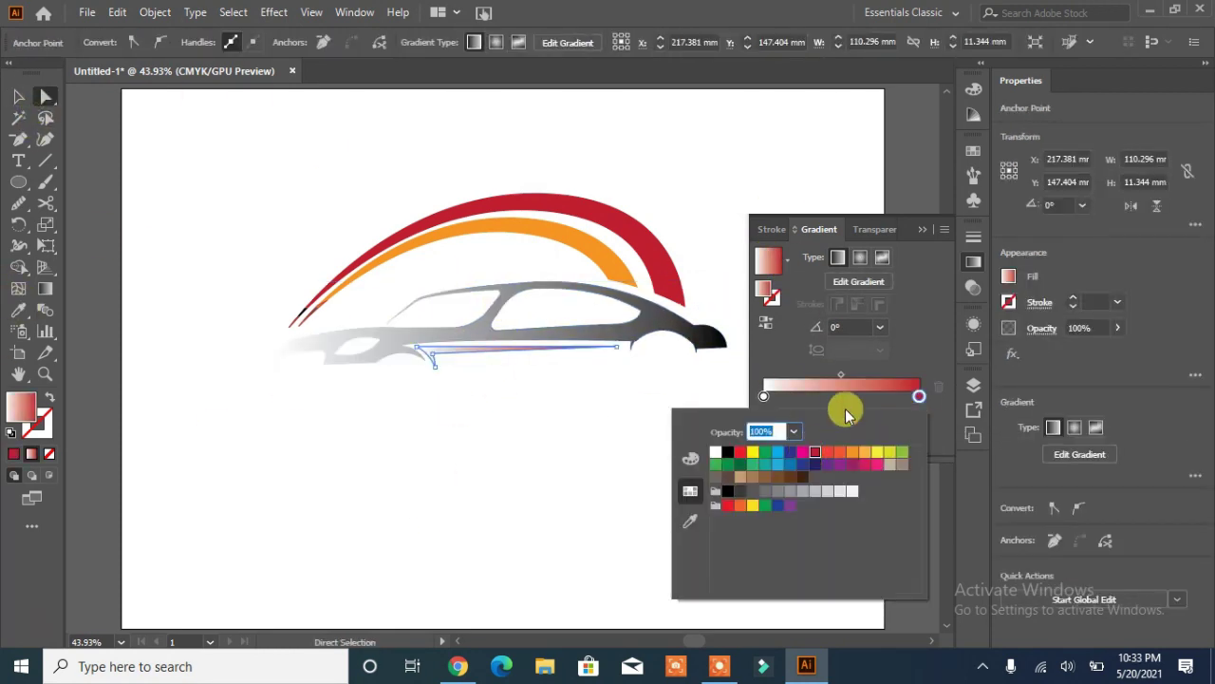
left_click_drag(833, 376, 779, 375)
left_click(532, 510)
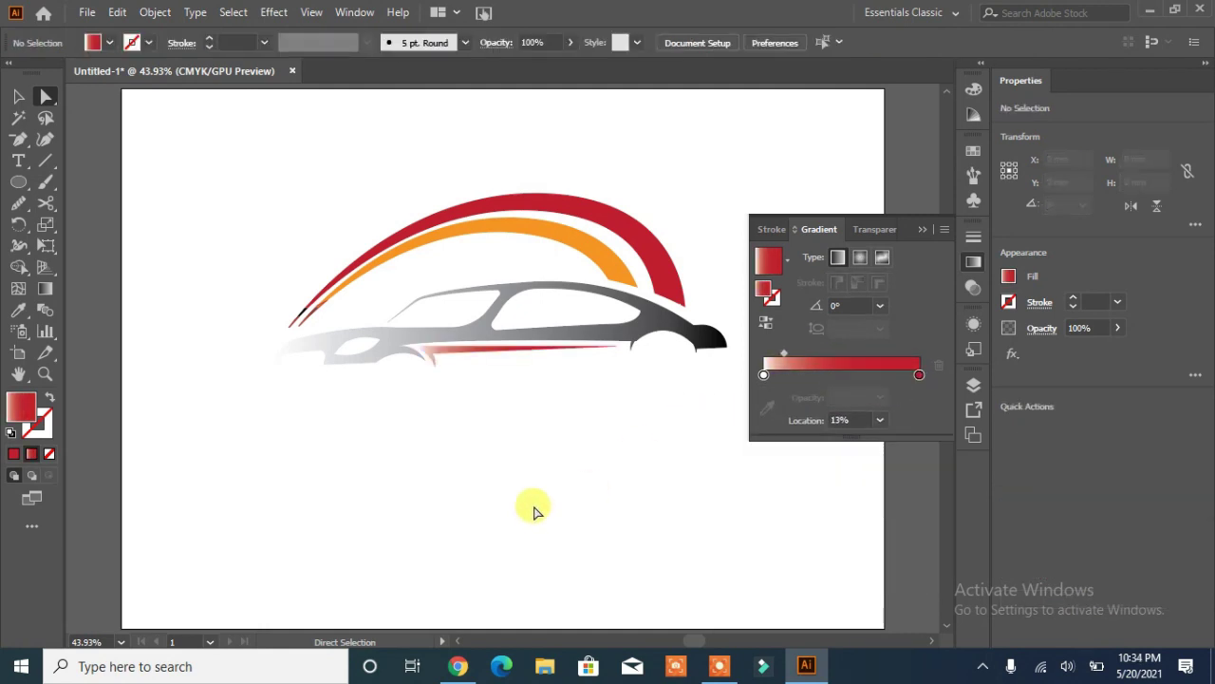
Draw a vertical line about 10 mm long in the empty area beside the arcs and give it a red 6 pt stroke
left_click(739, 237)
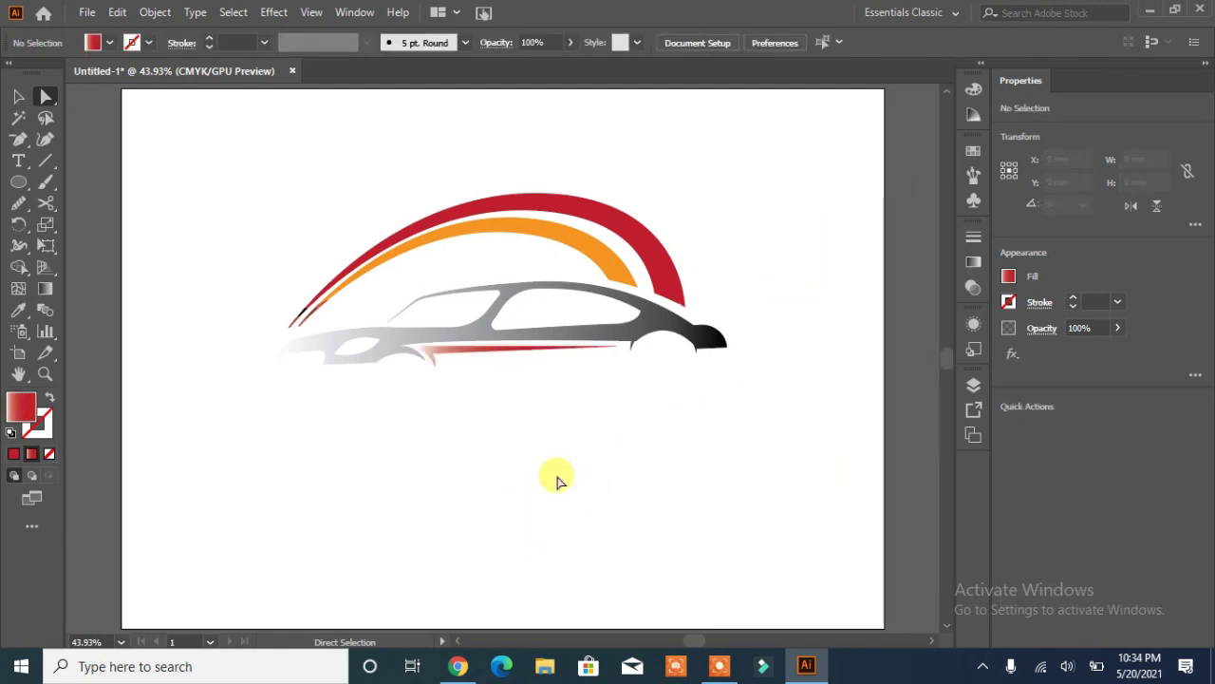
left_click(45, 161)
left_click_drag(216, 179, 218, 190)
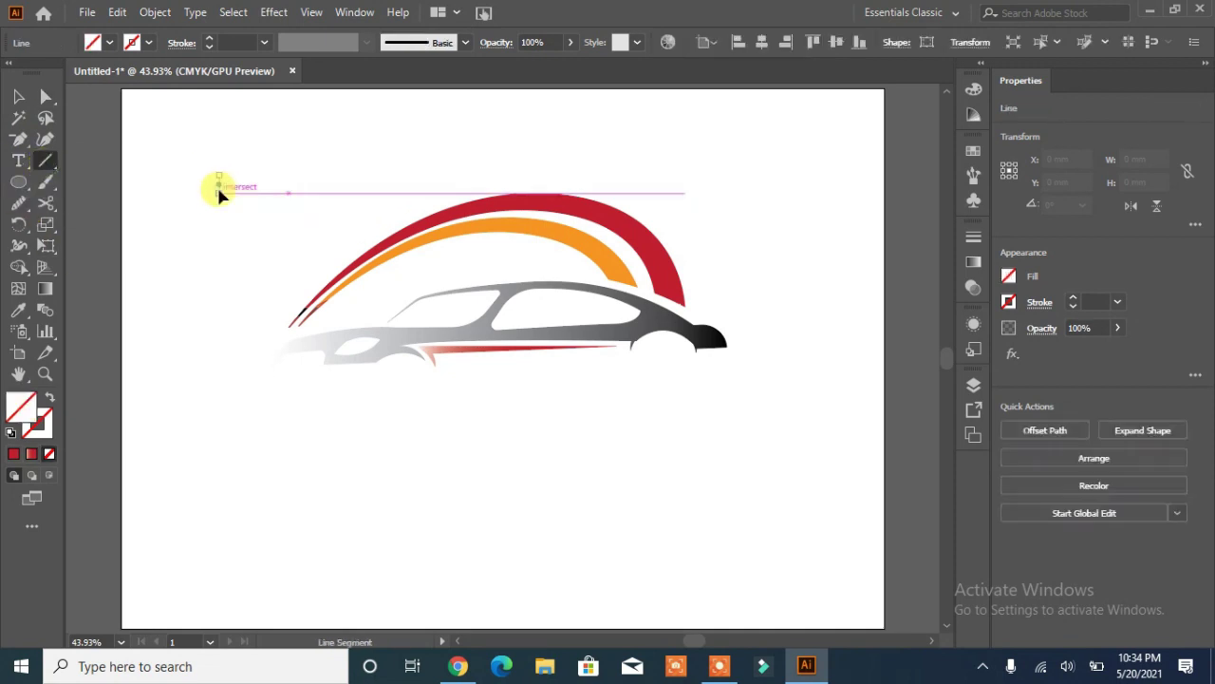
key("shift+x")
left_click(209, 47)
left_click(210, 47)
left_click(210, 47)
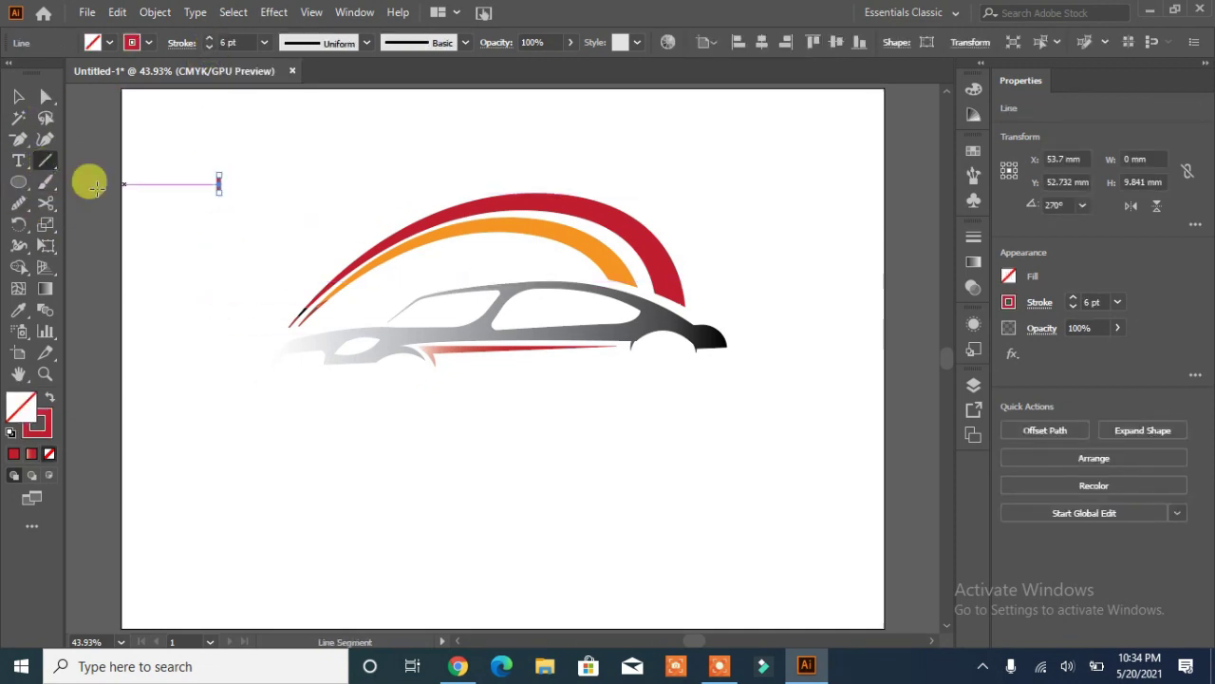
left_click(18, 97)
left_click(152, 171)
left_click(218, 185)
left_click(149, 44)
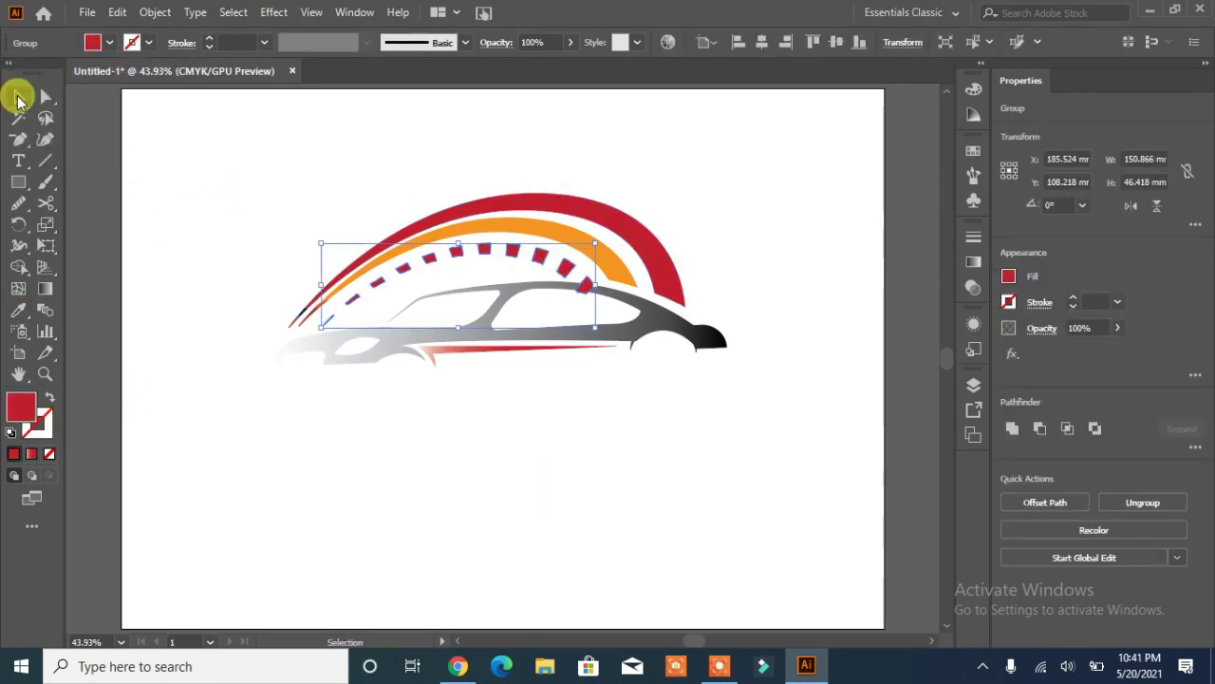
Delete the last dash of the dashed arc, where it touches the car roof
left_click(570, 427)
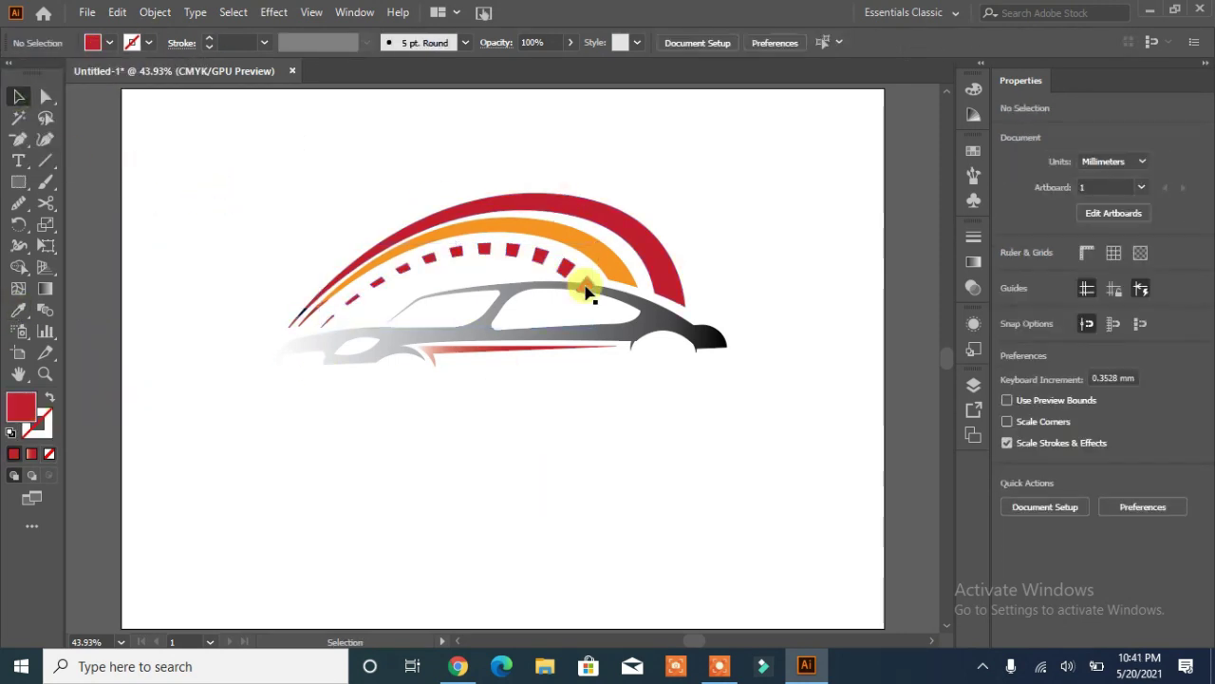
left_click(586, 286)
left_click(46, 97)
left_click(569, 435)
left_click(586, 279)
left_click(606, 491)
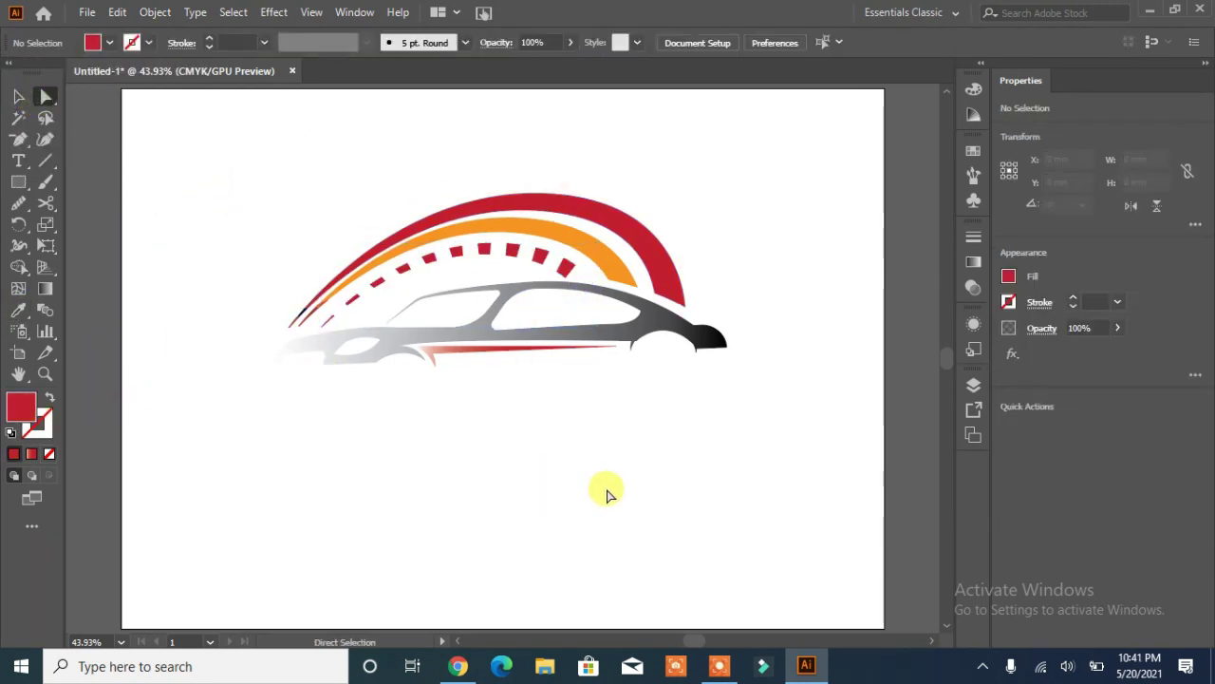
Stretch the group of dashes toward the car's front to about 145 mm wide
left_click(18, 97)
left_click(327, 319)
left_click_drag(322, 289, 314, 289)
left_click(237, 162)
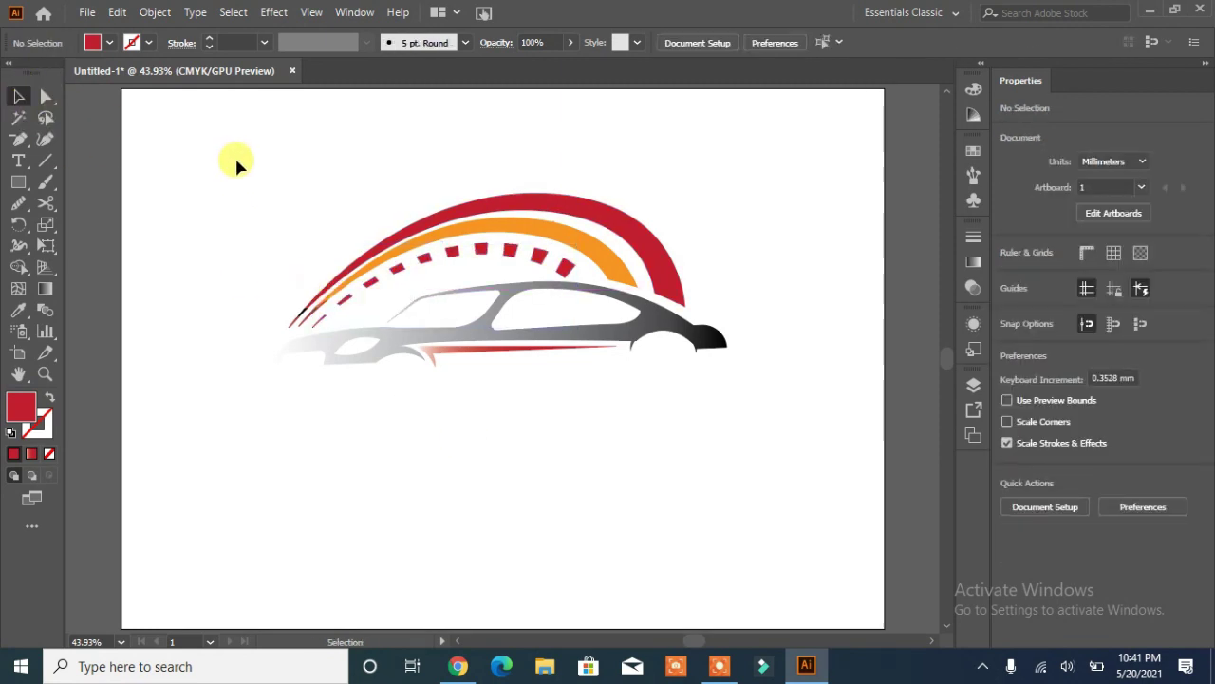
Fill the dashes with a linear orange-to-dark-red gradient and set its midpoint location to 47.64%
left_click(508, 251)
left_click(974, 261)
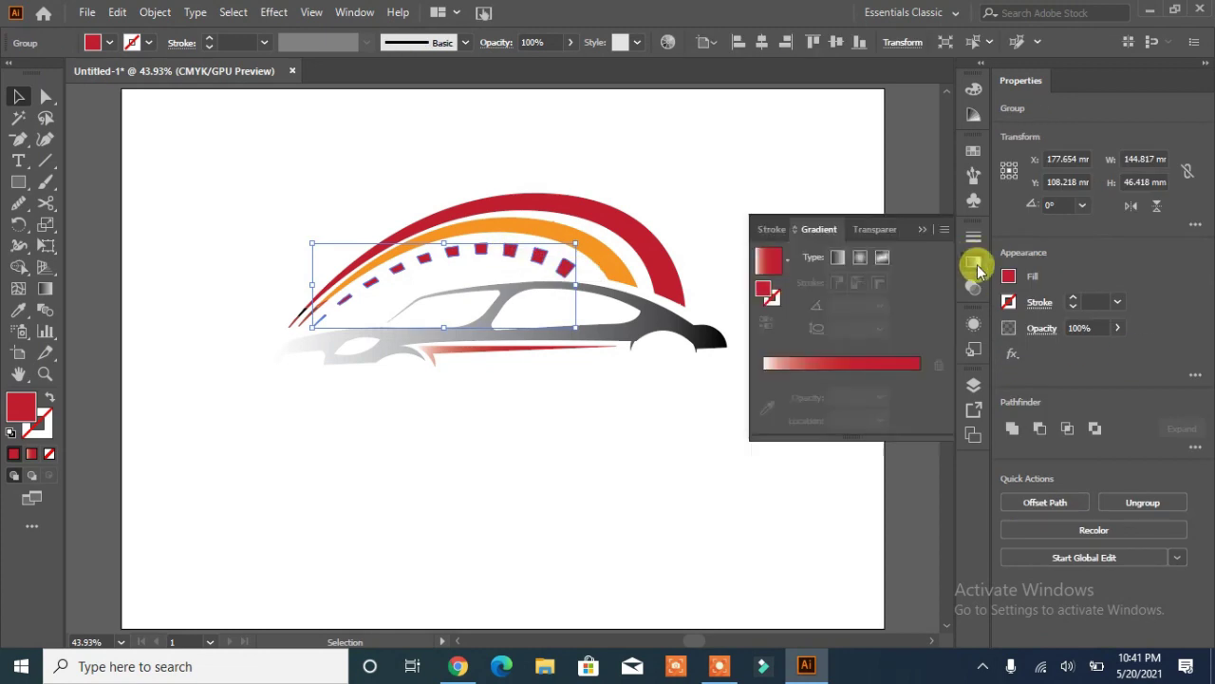
left_click_drag(784, 353, 838, 354)
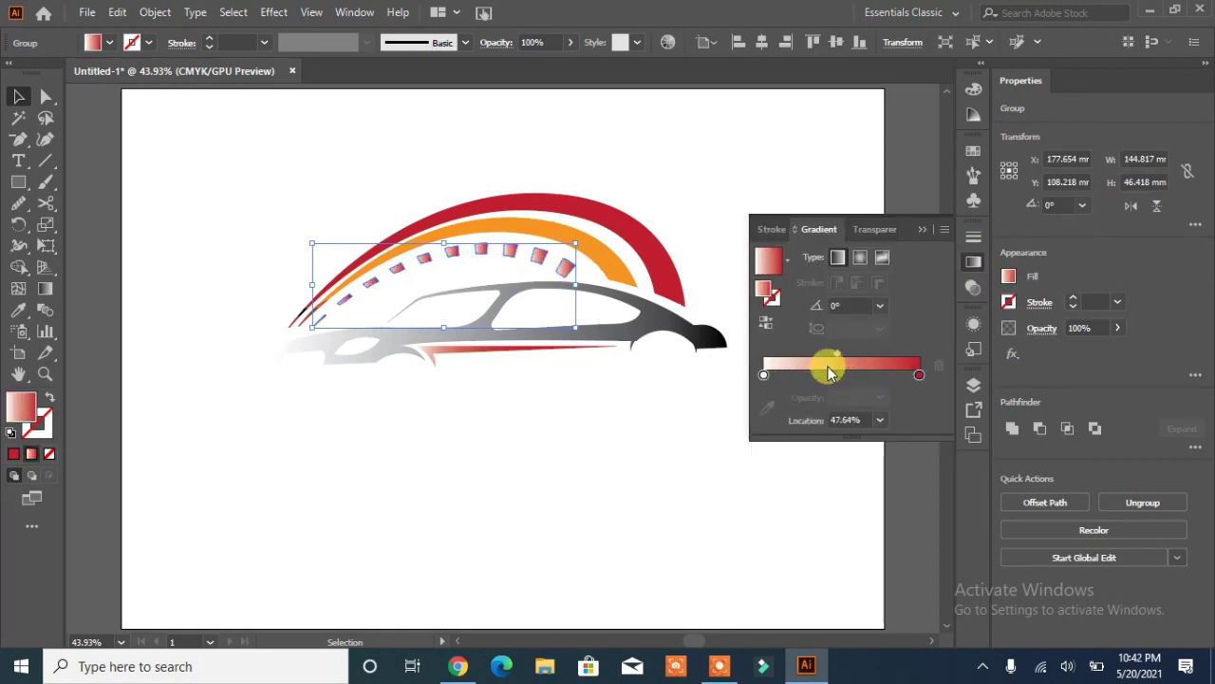
double_click(764, 375)
left_click(851, 432)
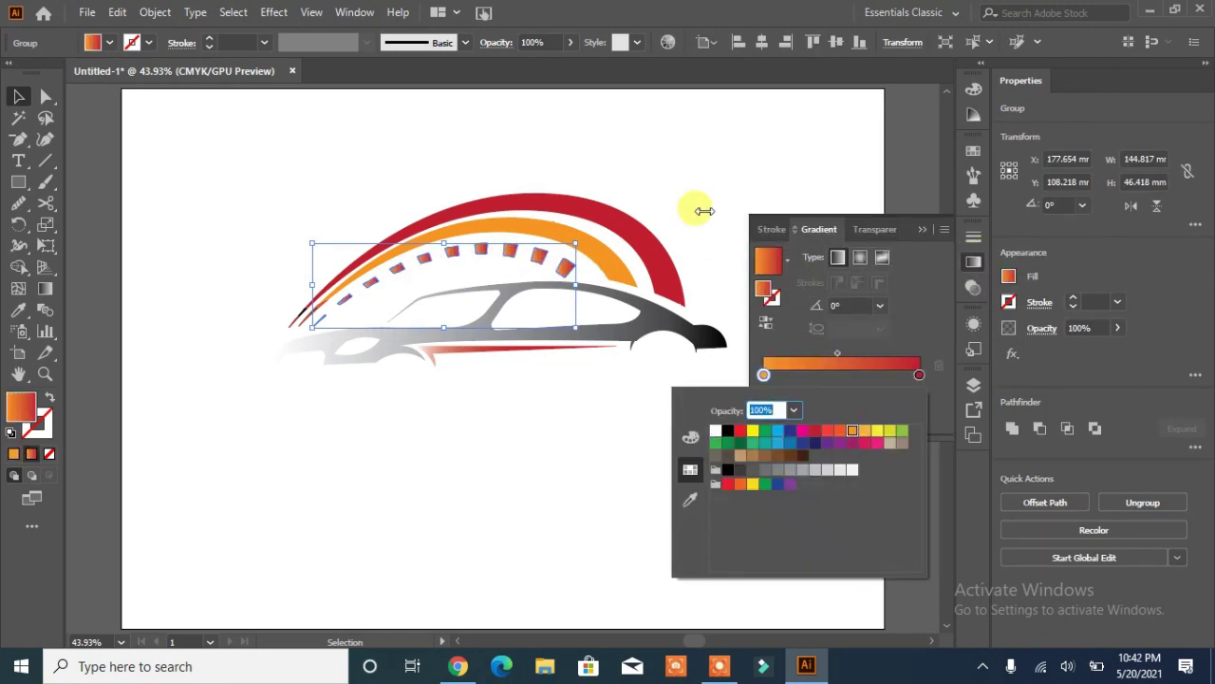
left_click(282, 505)
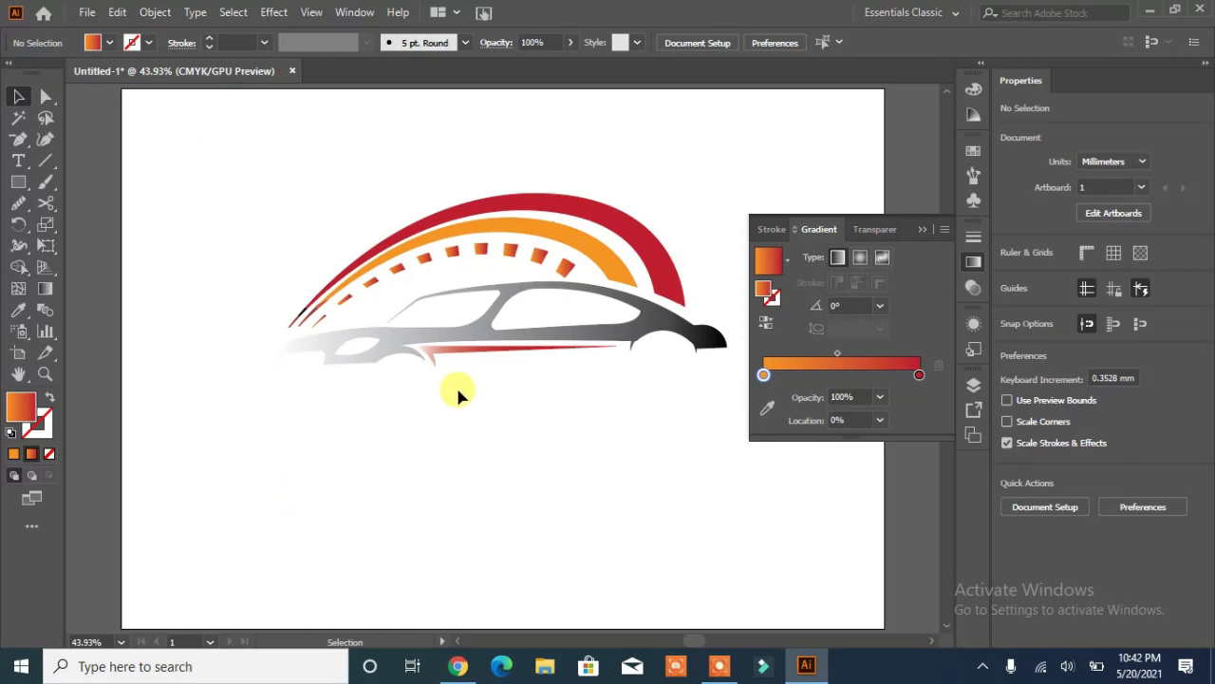
left_click(46, 160)
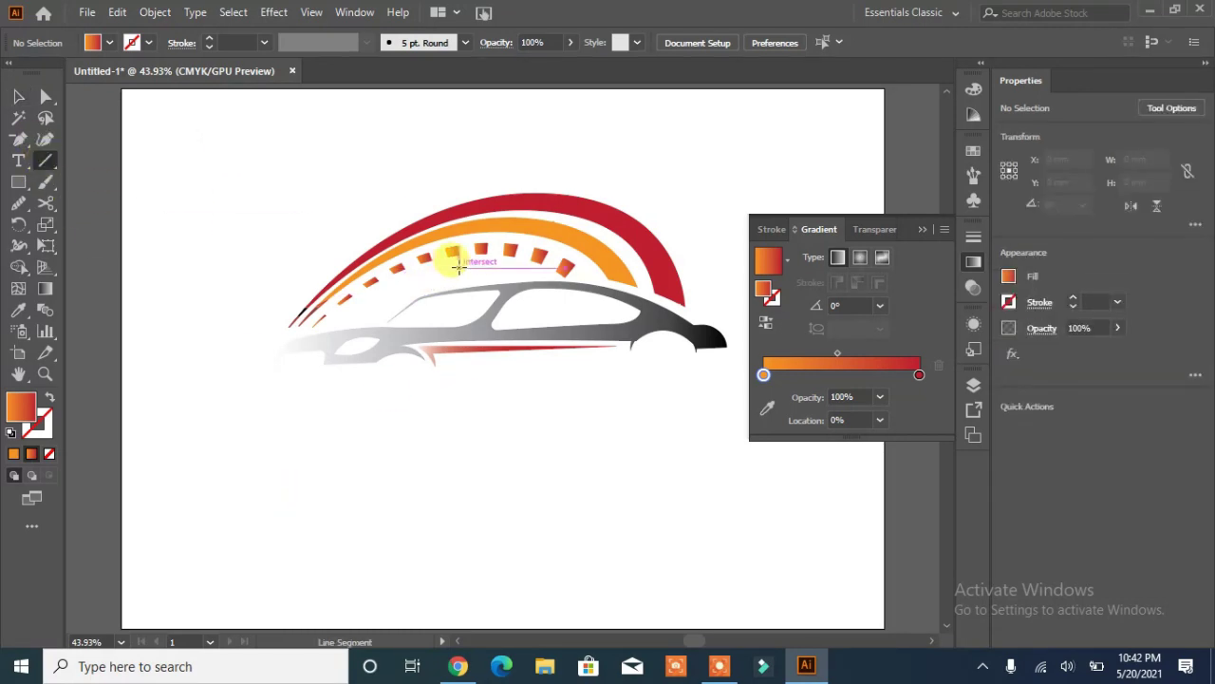
left_click_drag(461, 249, 465, 248)
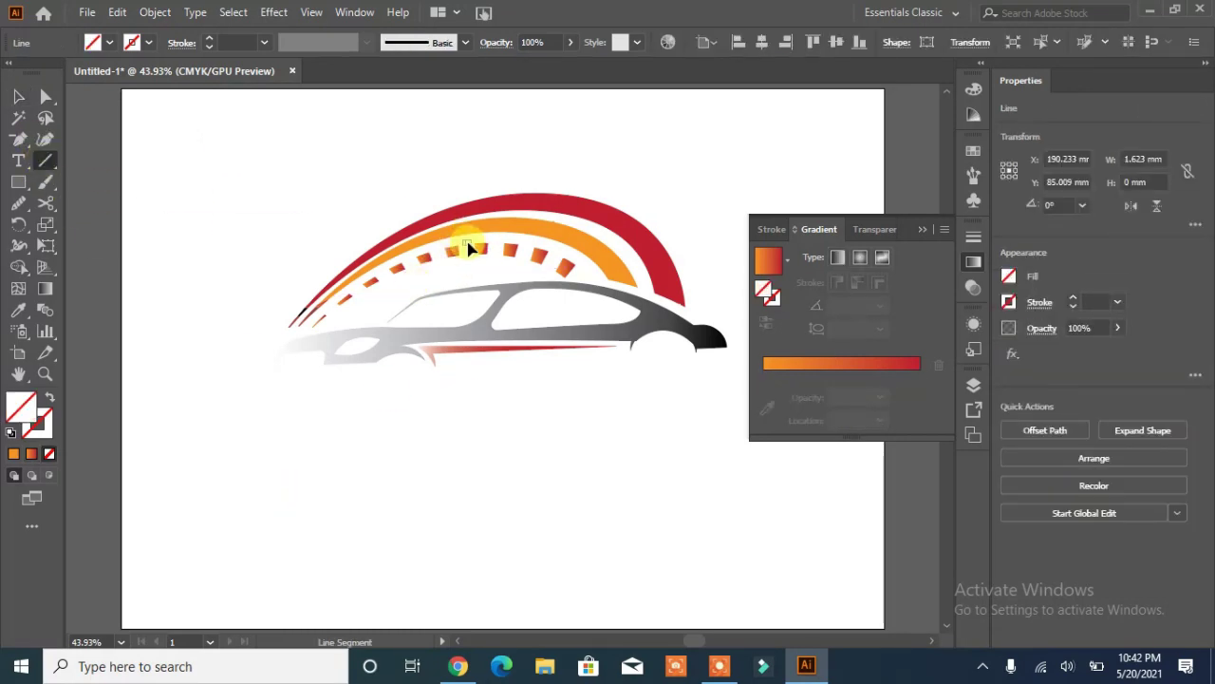
key("Delete")
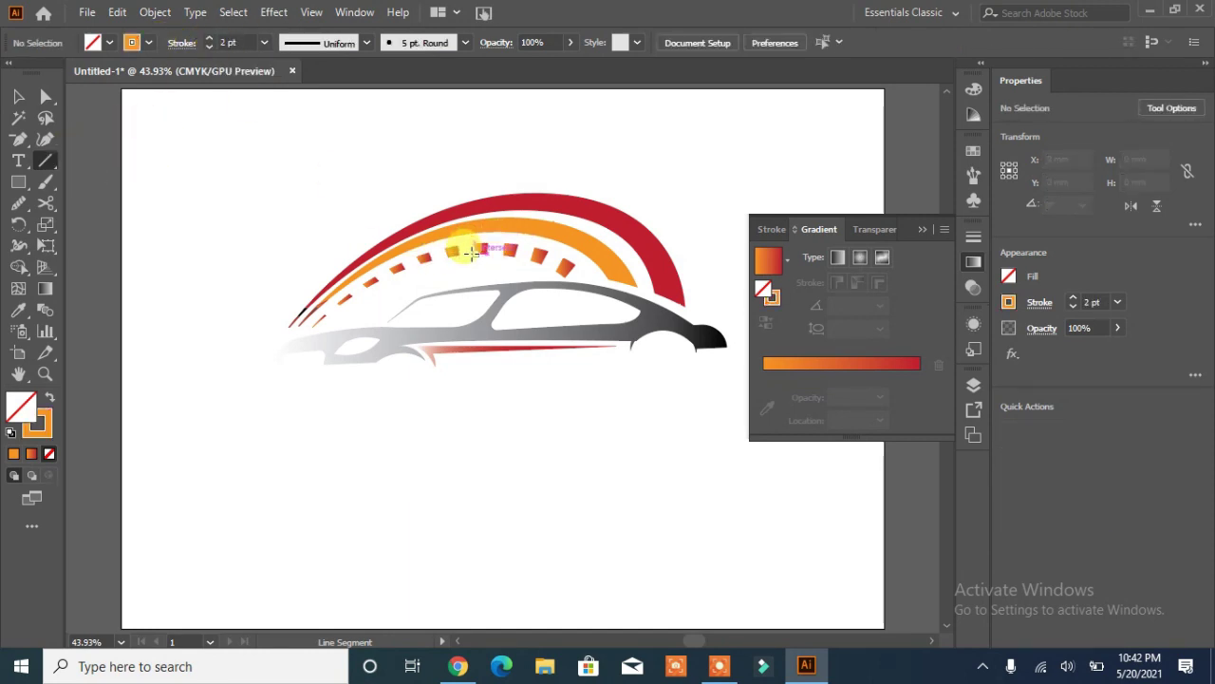
left_click(470, 251)
left_click(651, 381)
Draw a slanted needle line about 20 mm wide and 34 mm tall below the dashes, with a tapered width profile and 12 pt stroke
left_click_drag(465, 248, 432, 307)
left_click(351, 43)
left_click(332, 207)
left_click(210, 43)
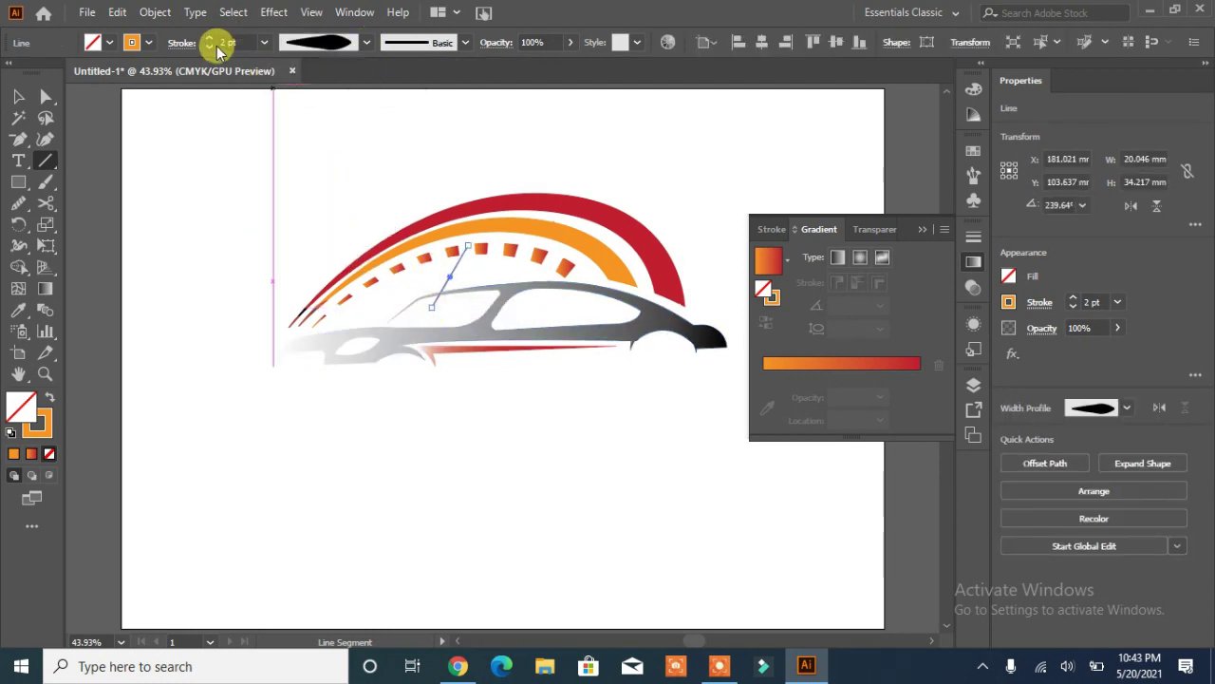
left_click(209, 47)
left_click(210, 47)
left_click(210, 47)
left_click(20, 95)
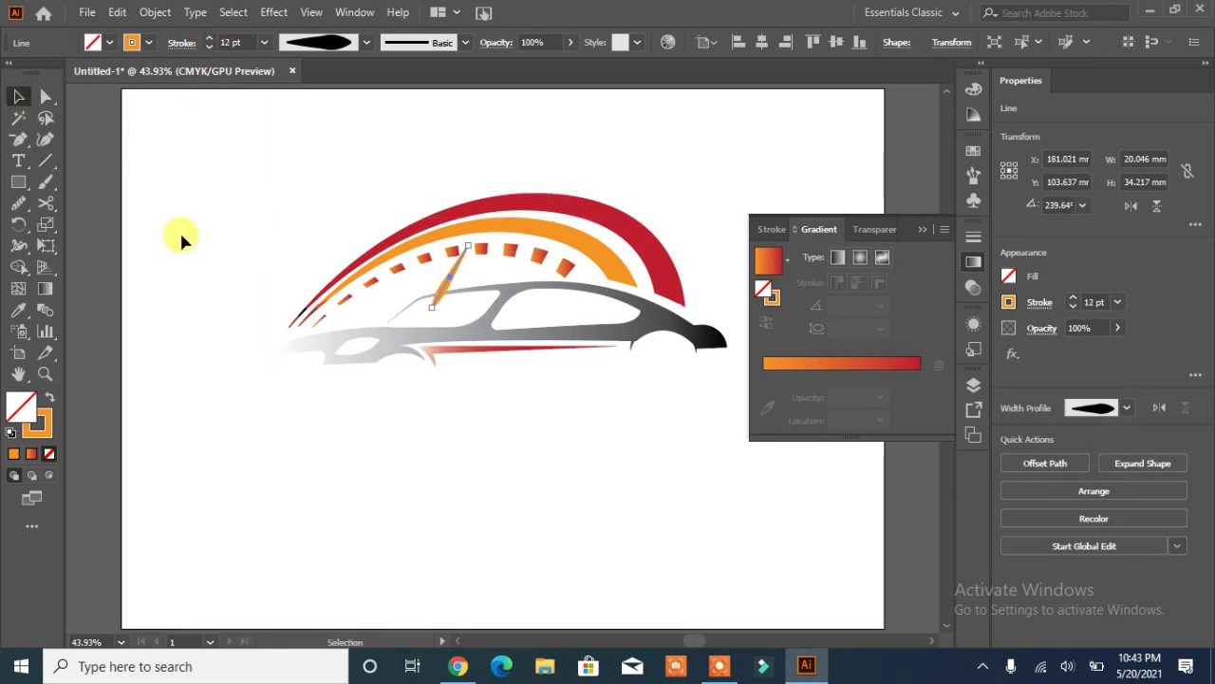
Change the needle's stroke to dark red and shorten it so its base ends above the car's roof
left_click(136, 43)
left_click(127, 74)
left_click(202, 230)
left_click(432, 306)
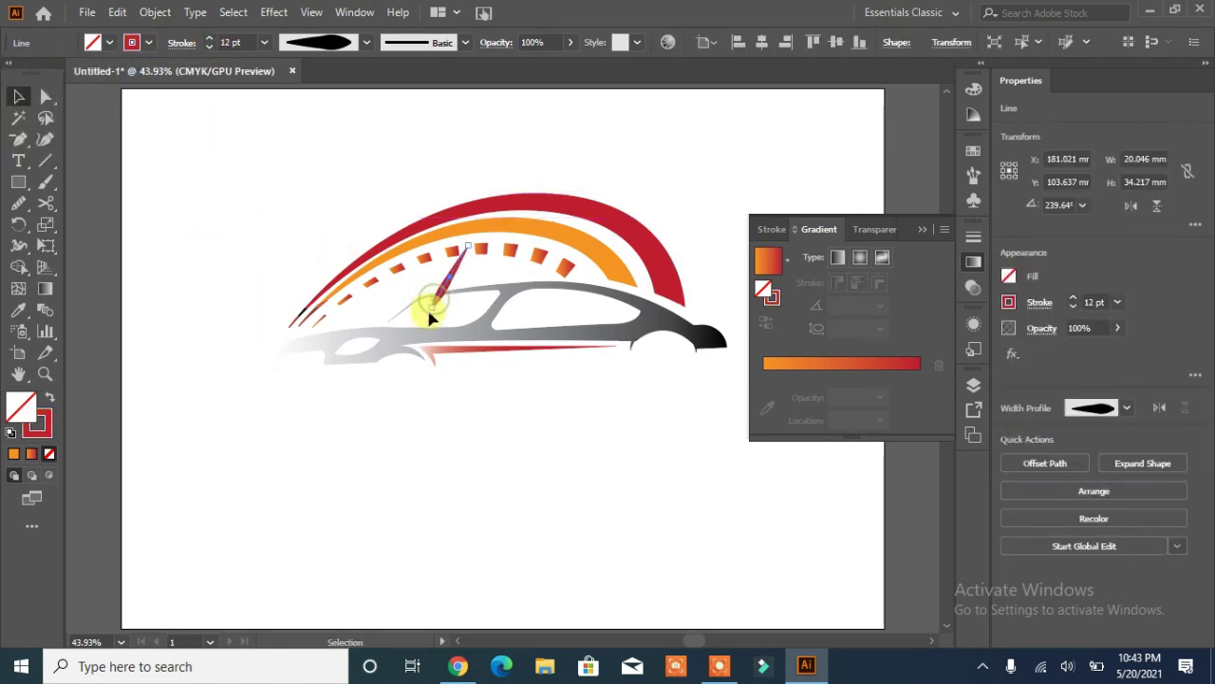
left_click(42, 93)
left_click(19, 93)
left_click_drag(437, 297, 434, 276)
left_click(355, 456)
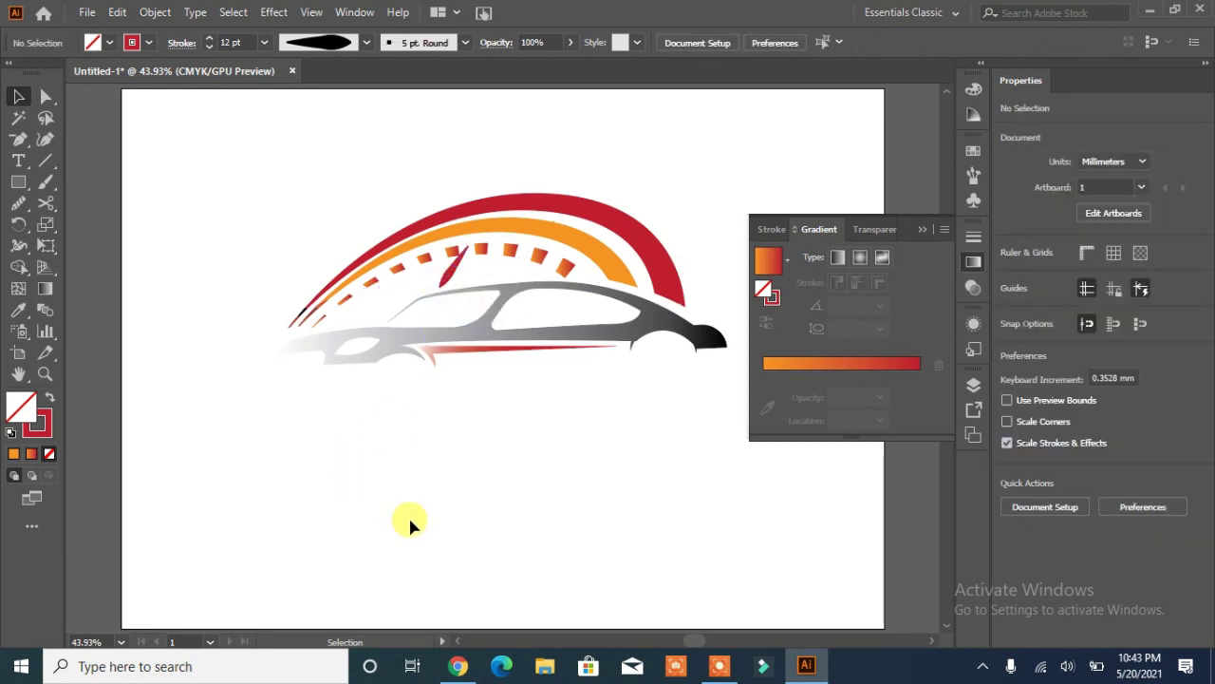
left_click(459, 289)
left_click(488, 331, "shift")
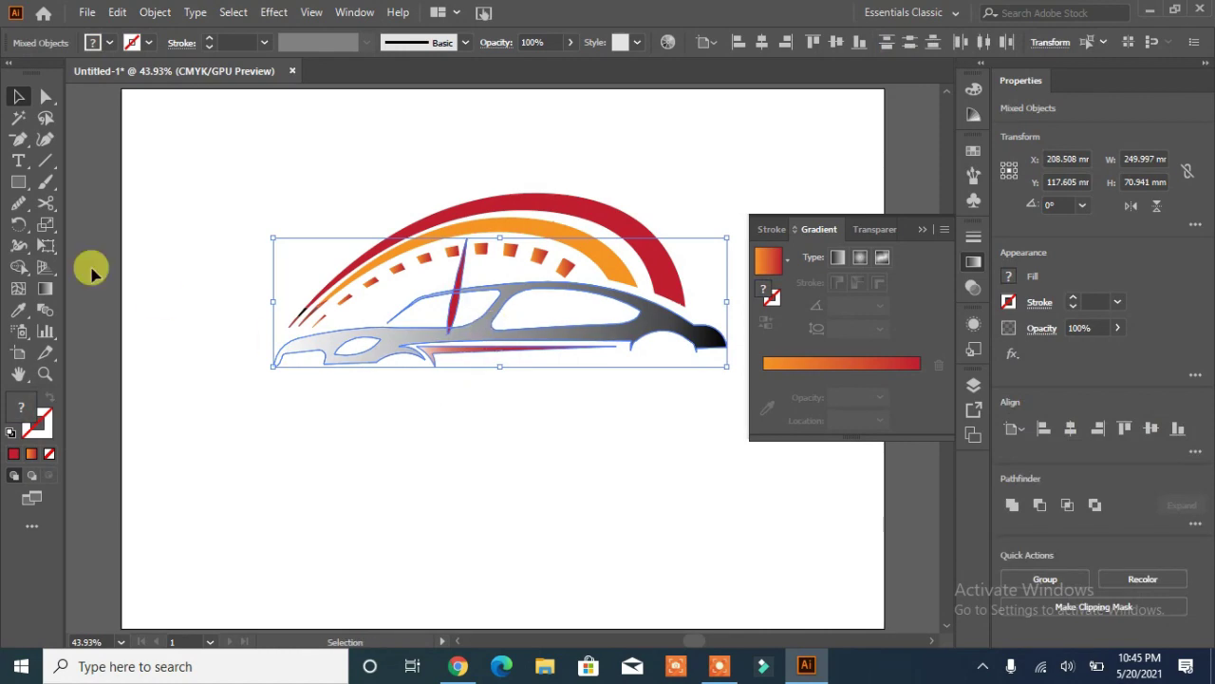
left_click(17, 269)
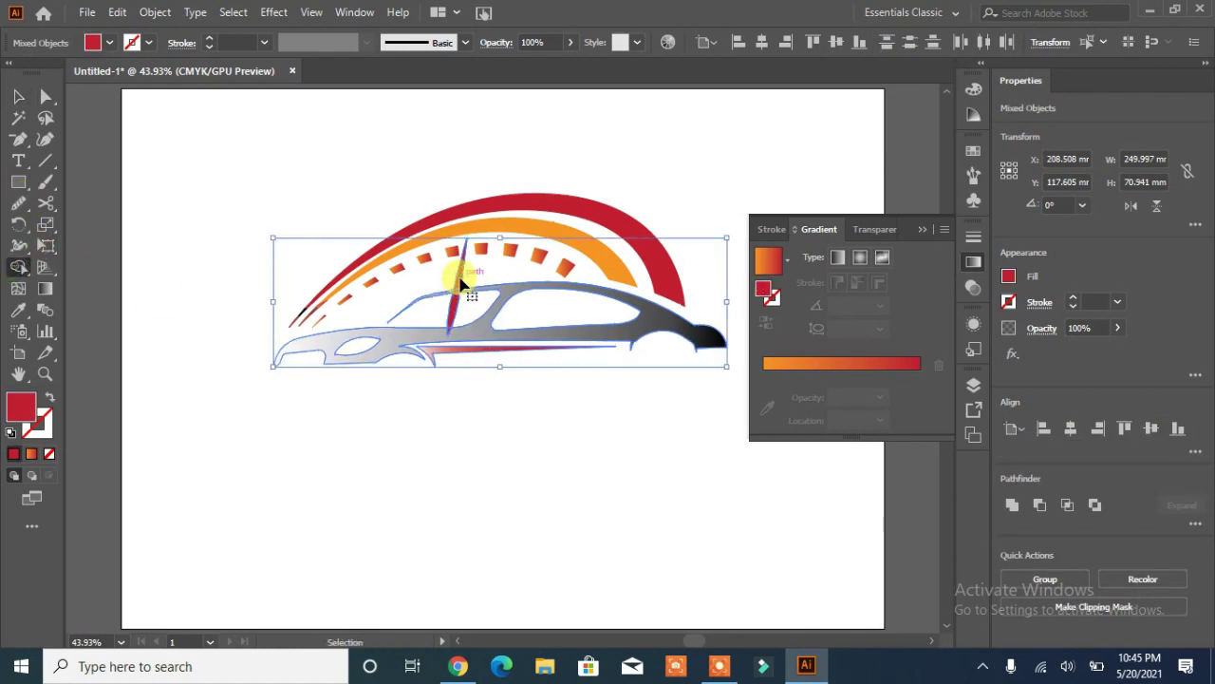
Move the needle slightly toward the car's rear so it crosses the roof and points between two dashes
key("ctrl+equal")
key("ctrl+equal")
key("ctrl+equal")
key("ctrl+equal")
left_click(19, 97)
left_click(249, 293)
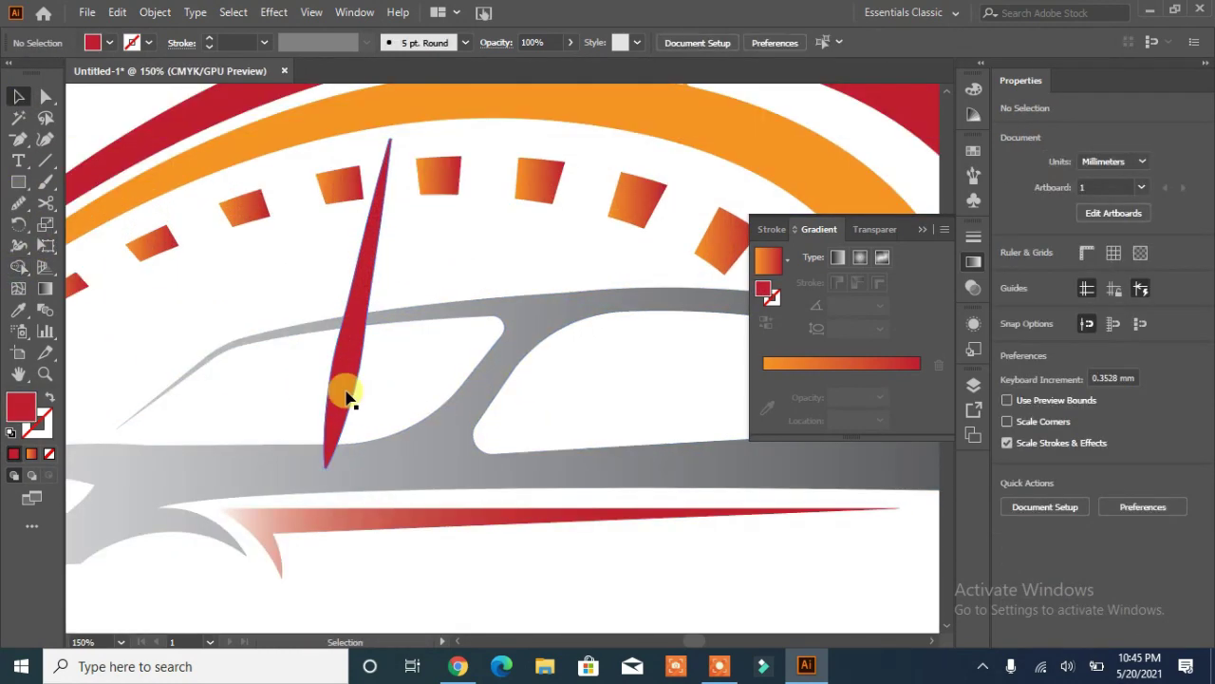
left_click_drag(346, 389, 380, 386)
left_click_drag(379, 389, 355, 385)
Split the needle along the car's roofline with Shape Builder and delete the part below the roof
left_click(501, 349, "shift")
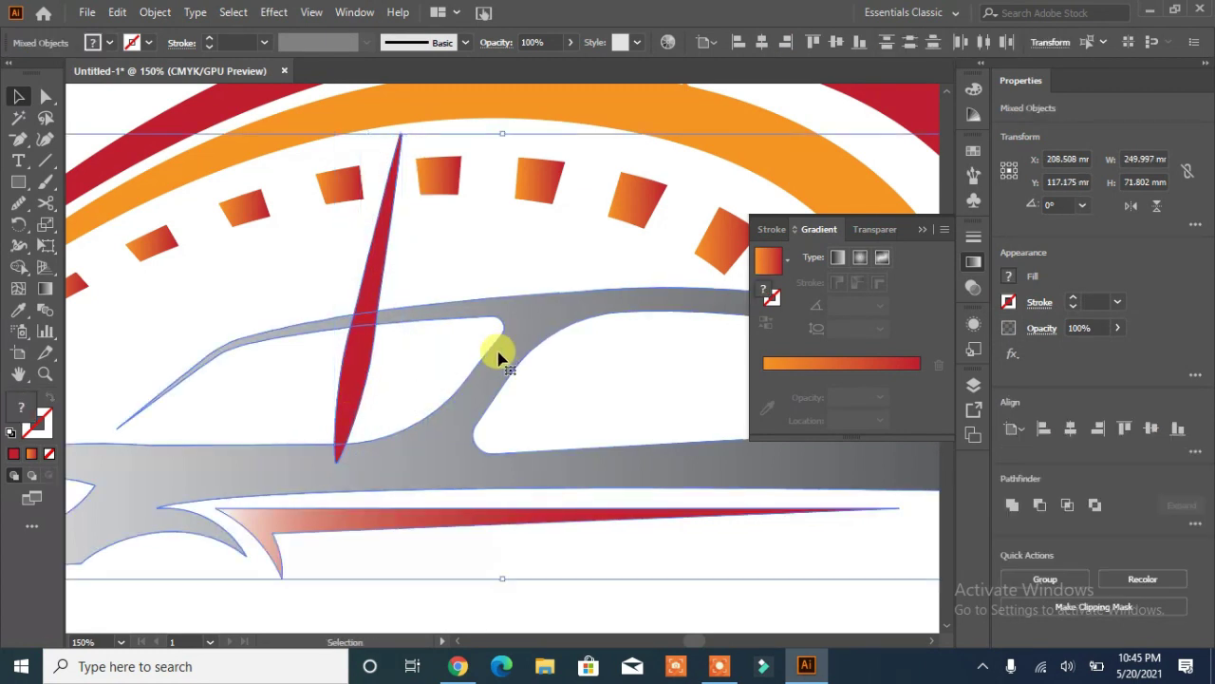
key("shift+m")
left_click(17, 99)
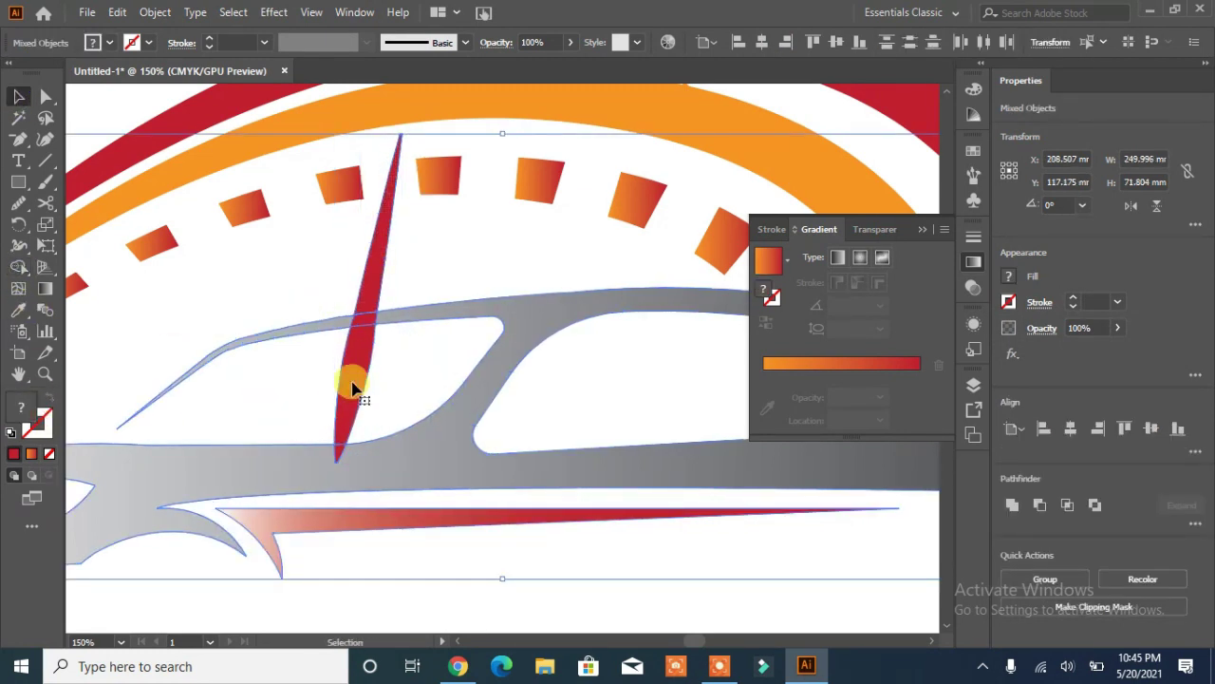
left_click(206, 311)
left_click(357, 373)
key("Delete")
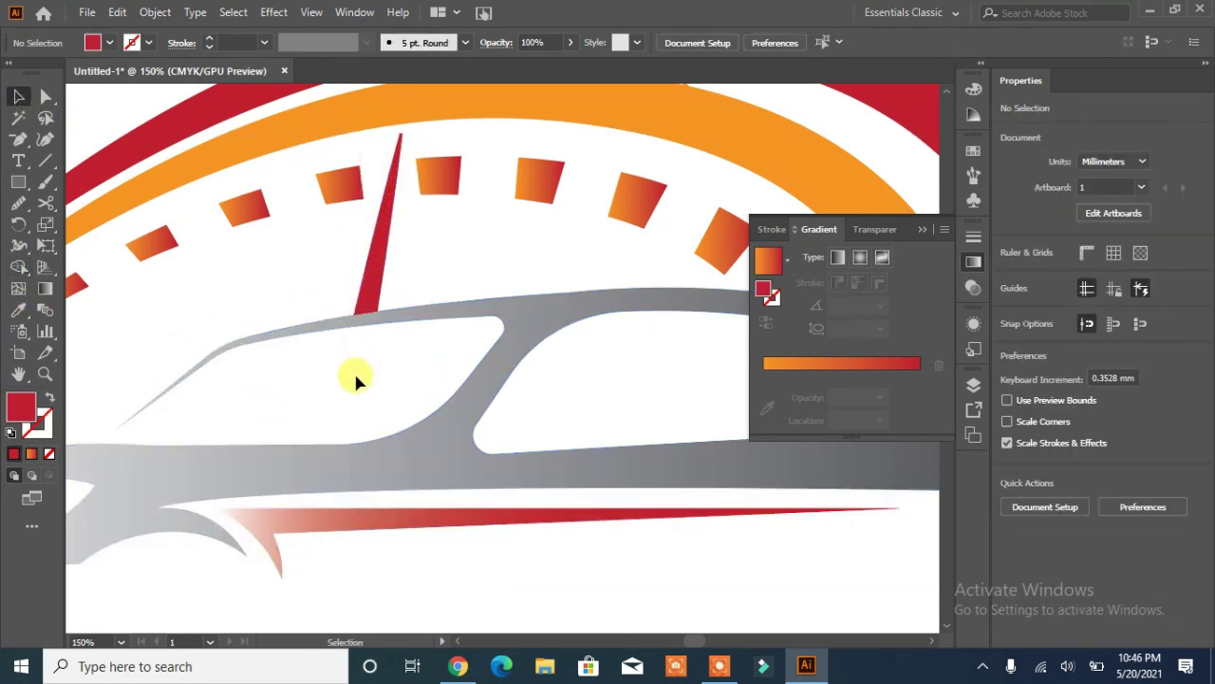
key("ctrl+minus")
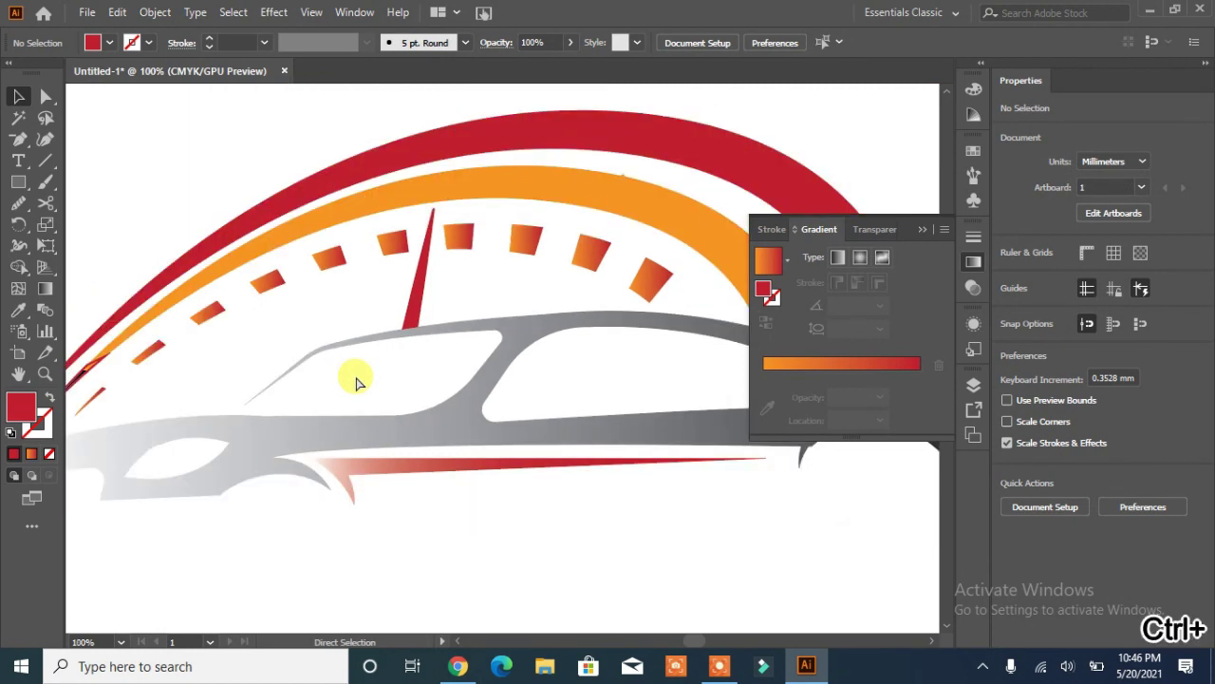
key("ctrl+0")
left_click(948, 219)
Add the text SPEED below the car at about 141 pt in Minalis_Demo Bold Italic
left_click(18, 162)
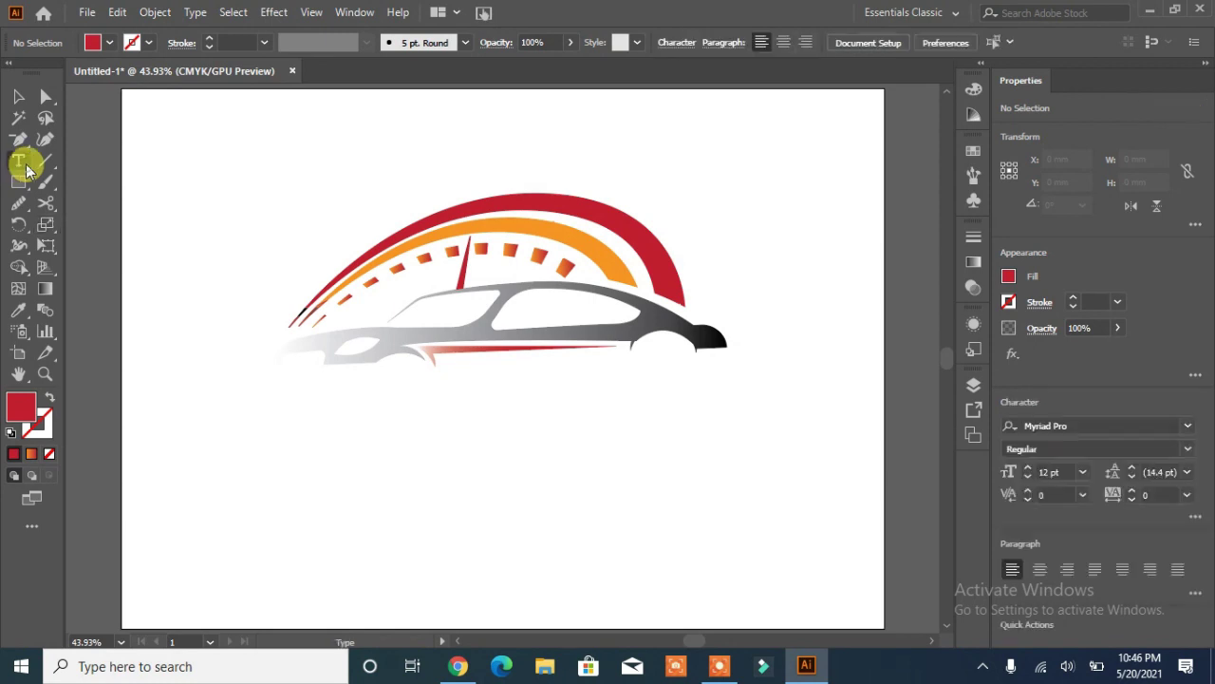
left_click(214, 427)
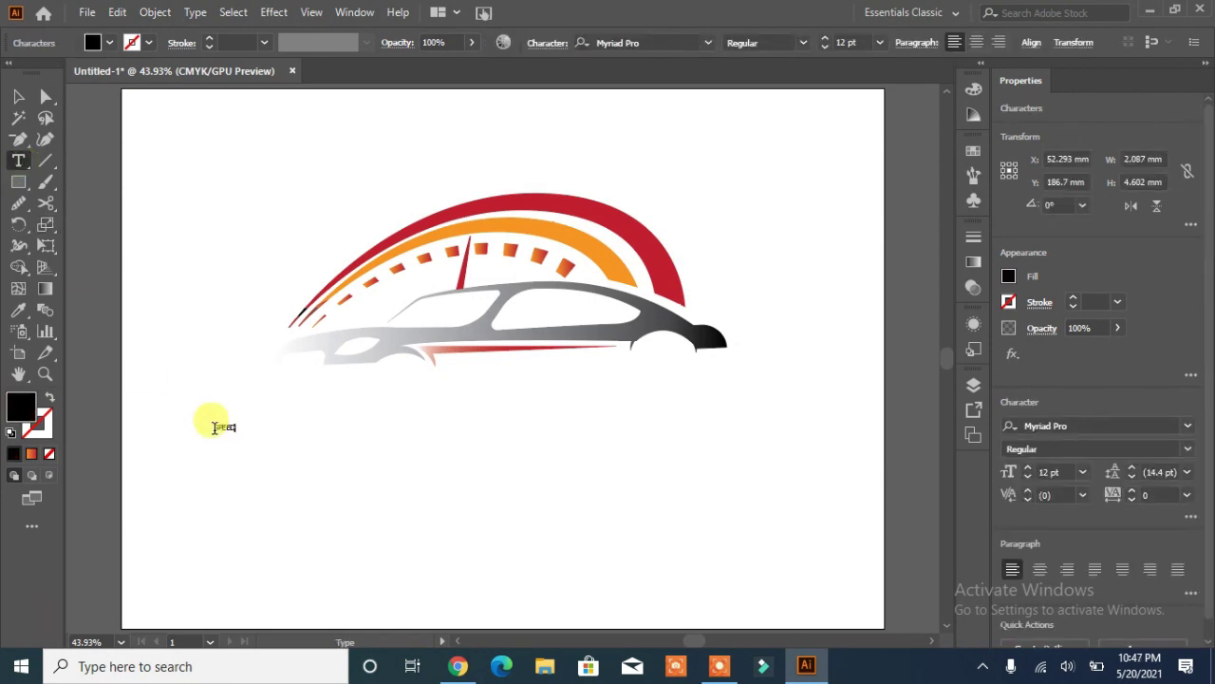
key("Escape")
left_click_drag(228, 430, 698, 579)
left_click(700, 40)
left_click(802, 172)
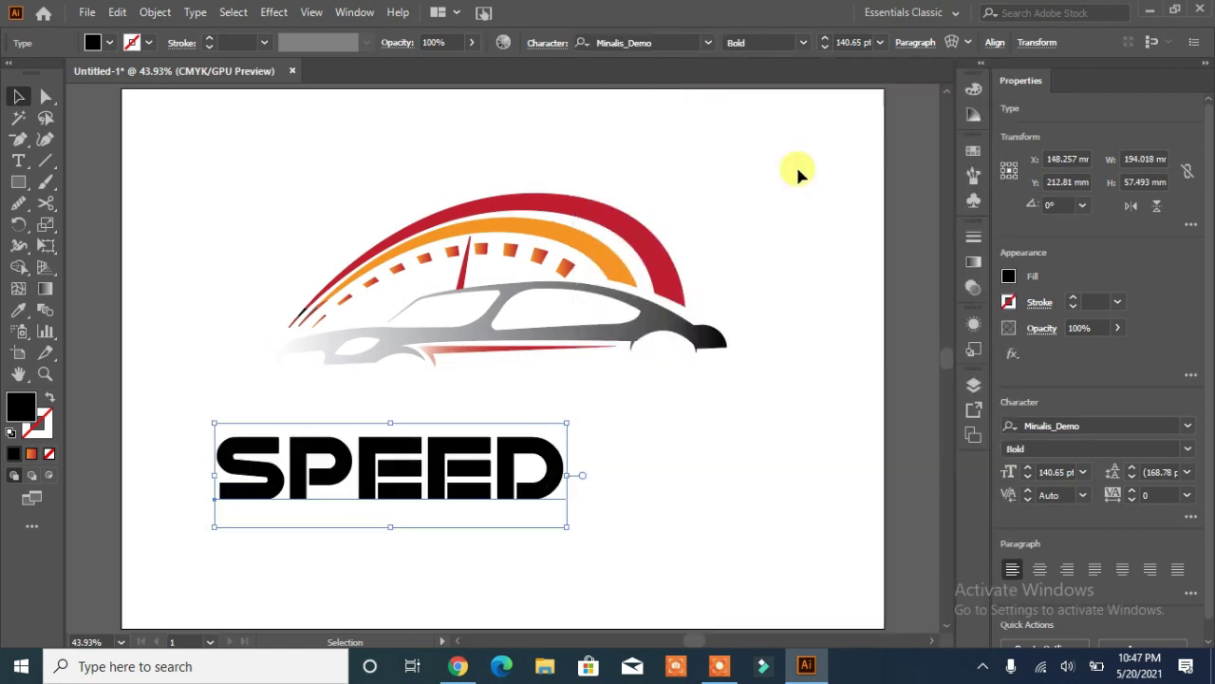
left_click(799, 43)
left_click(779, 101)
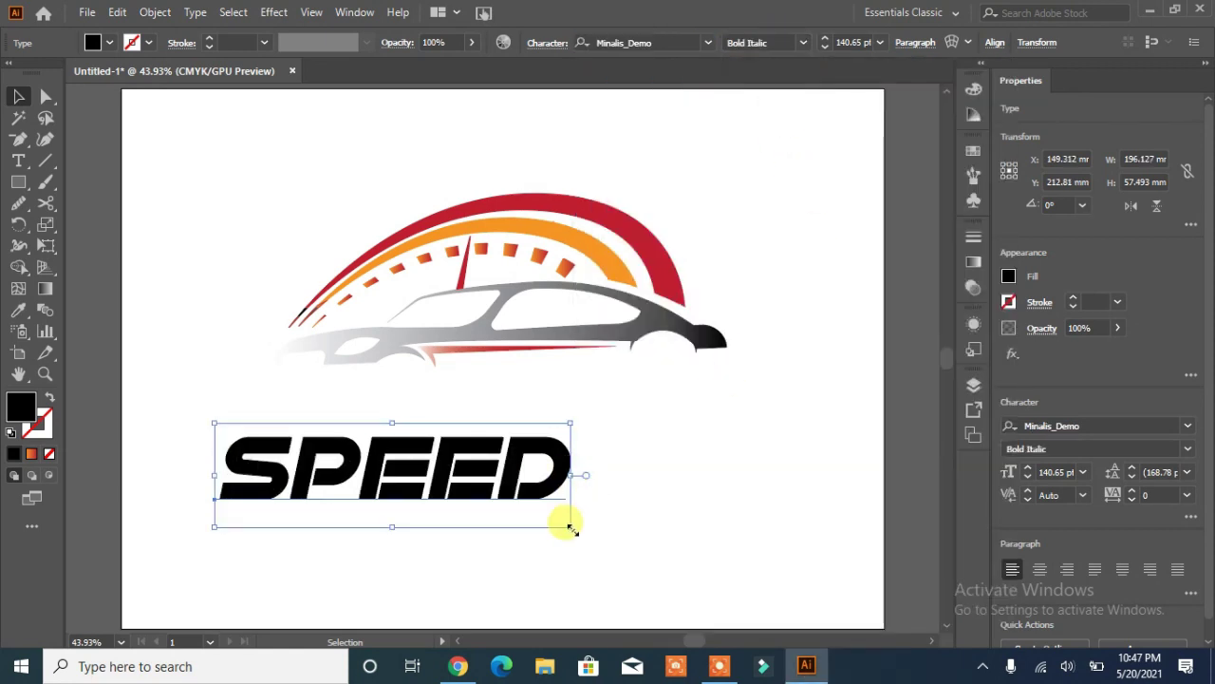
Move the SPEED text up directly under the car and set its font size to 153 pt
left_click_drag(570, 525, 693, 558)
left_click_drag(560, 489, 600, 410)
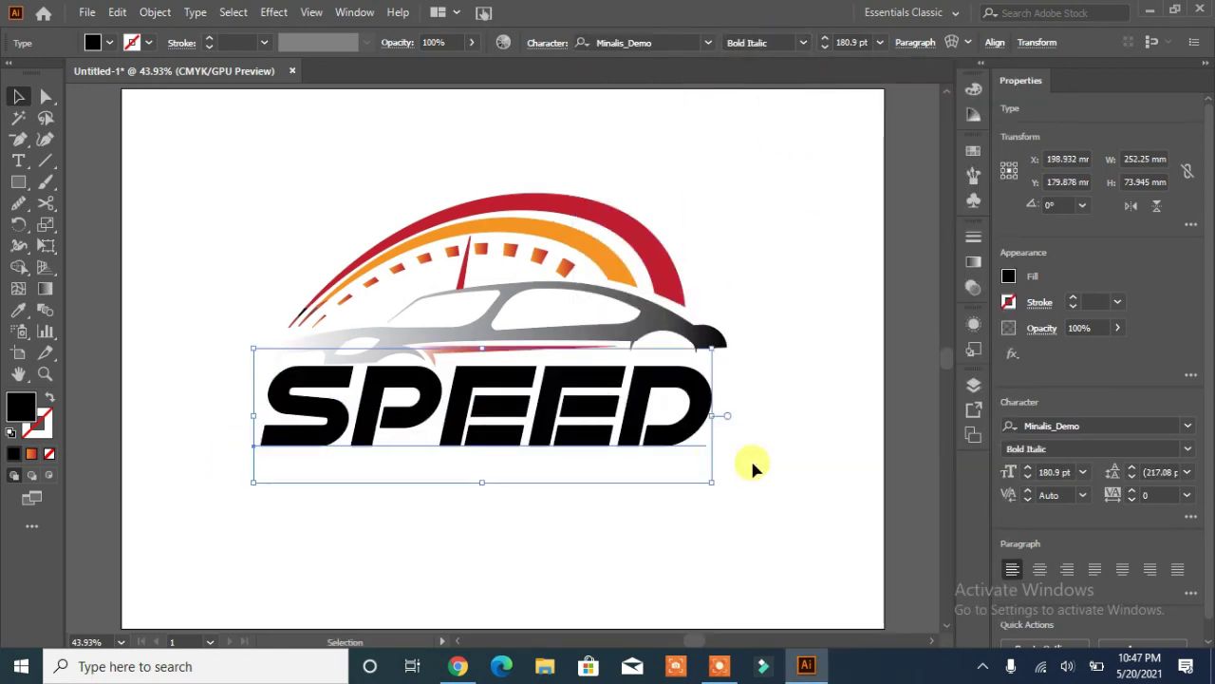
left_click(1029, 470)
left_click(1026, 477)
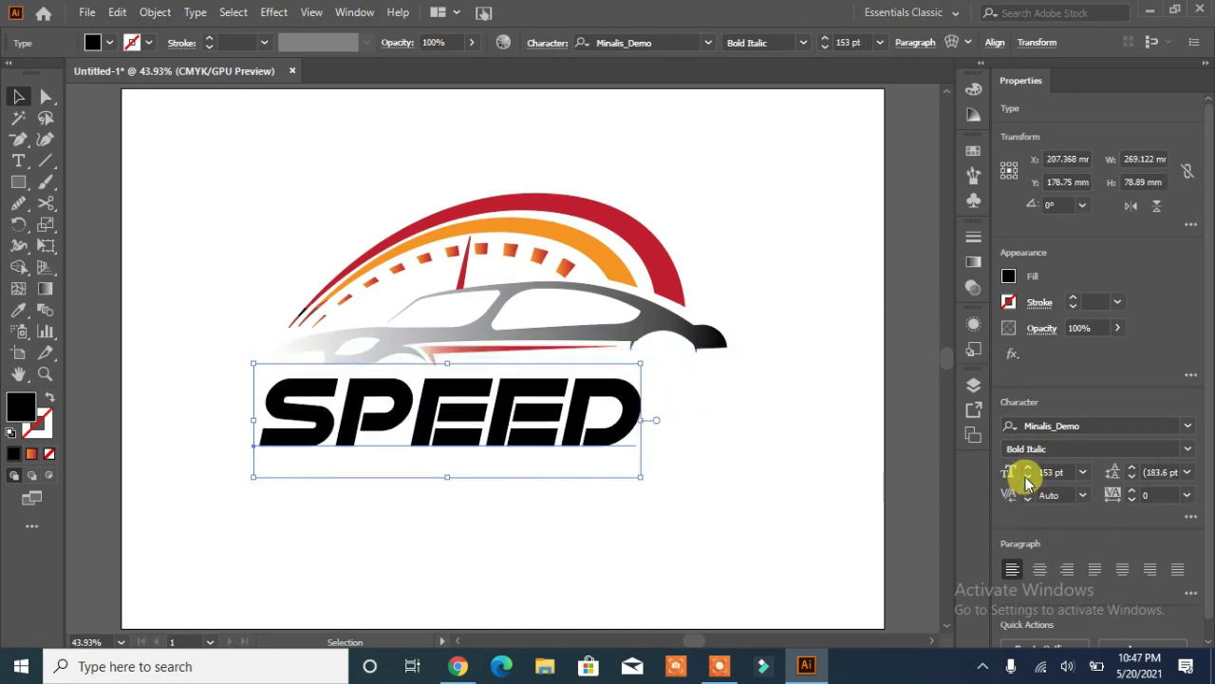
Set the SPEED text's tracking to 200 and fit it under the car at about 121 pt
left_click(1187, 495)
left_click(1172, 482)
left_click_drag(494, 476, 521, 414)
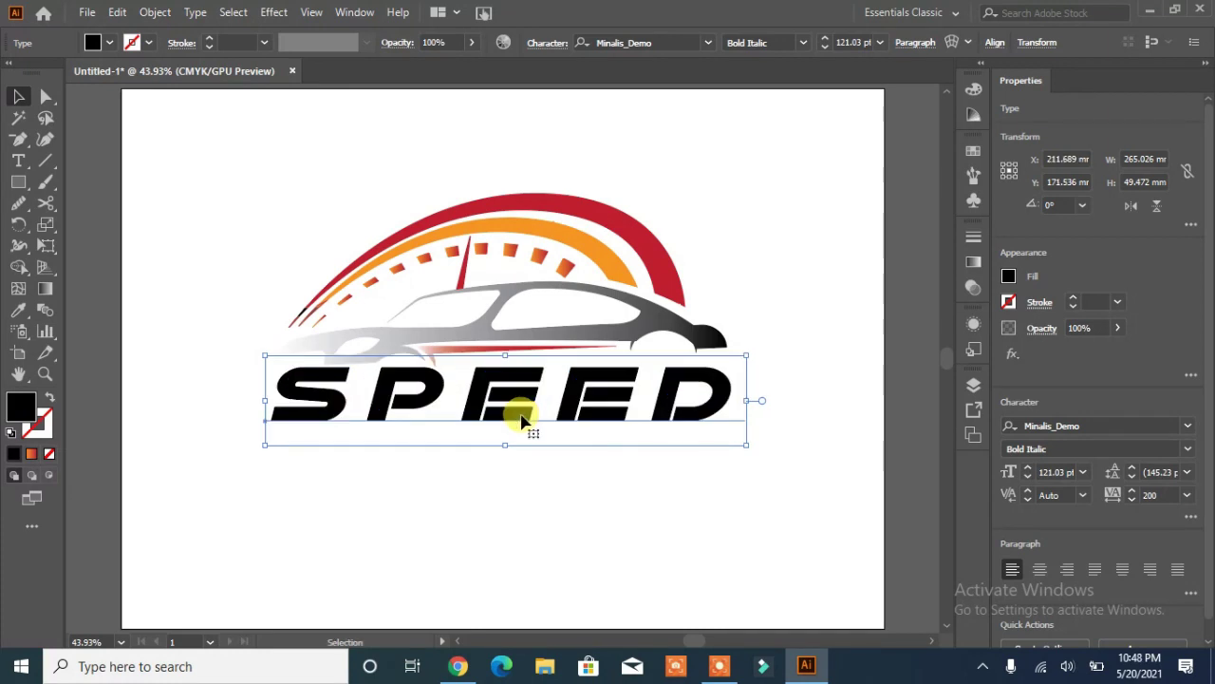
Shear the SPEED text with Free Transform so its baseline rises slightly toward the letter D
left_click(47, 245)
left_click_drag(749, 400, 750, 388)
left_click(19, 97)
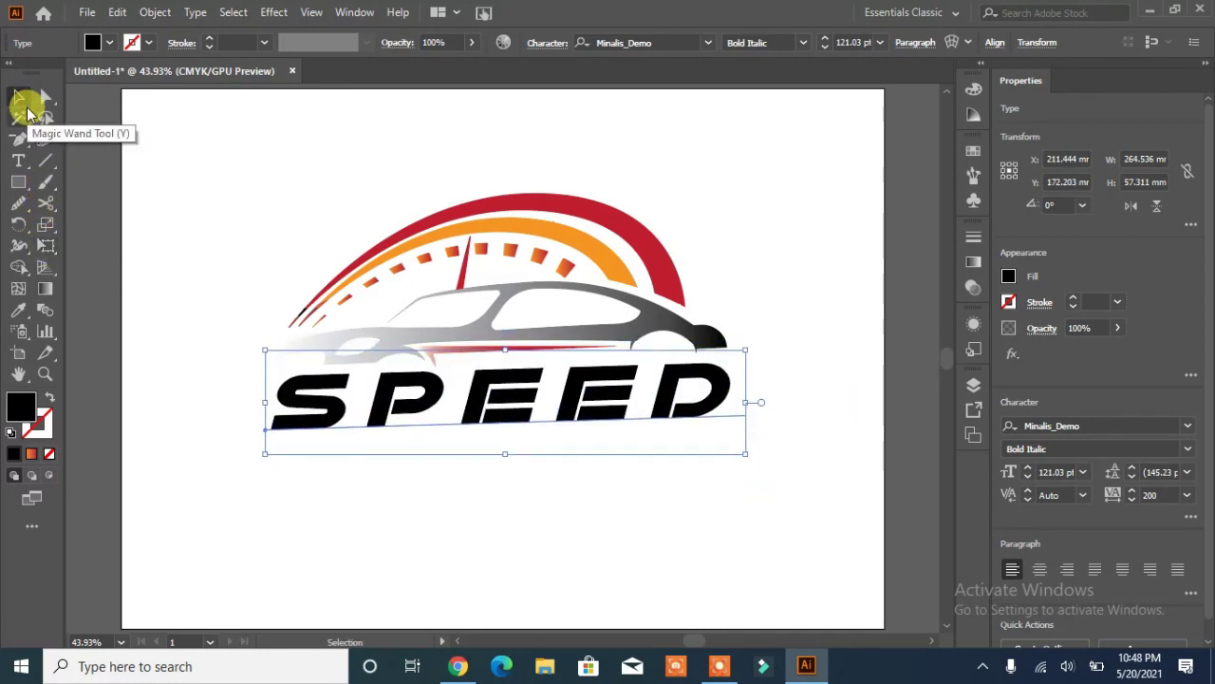
left_click(374, 453)
Add the text CAR below the word SPEED
left_click(17, 163)
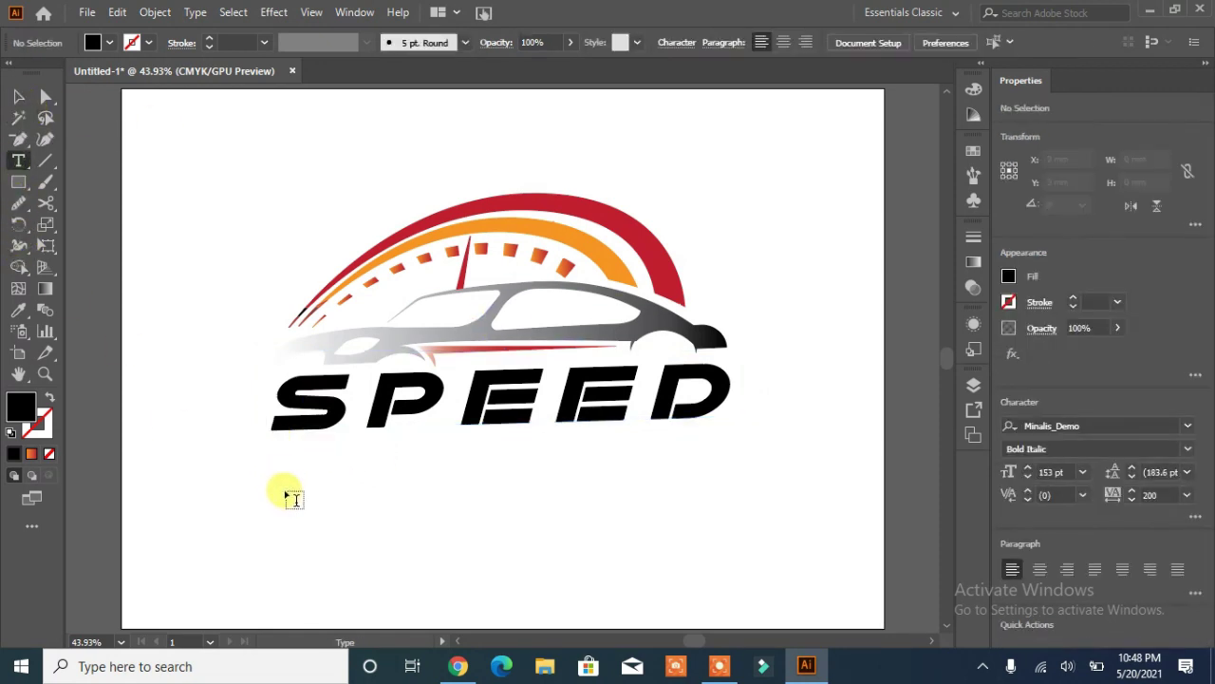
left_click(270, 495)
type("CAR")
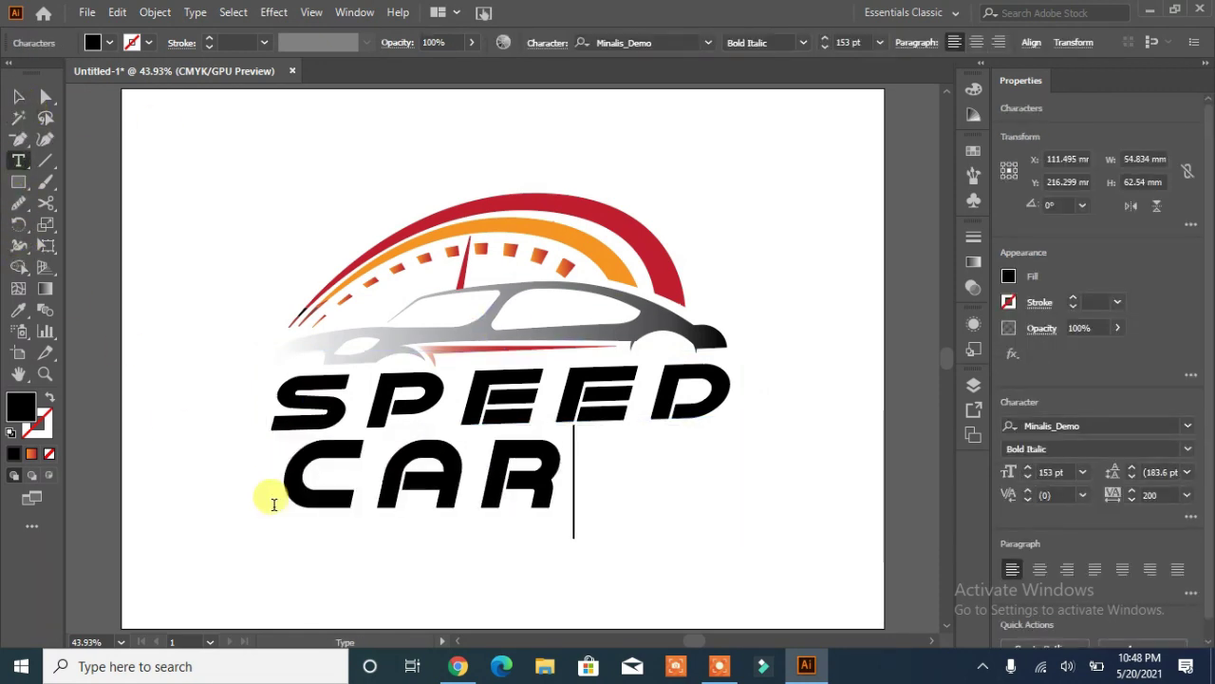
Extend the lower text to read CARLOGO and place it at 54 pt beneath the right end of the word SPEED
type("LOGO")
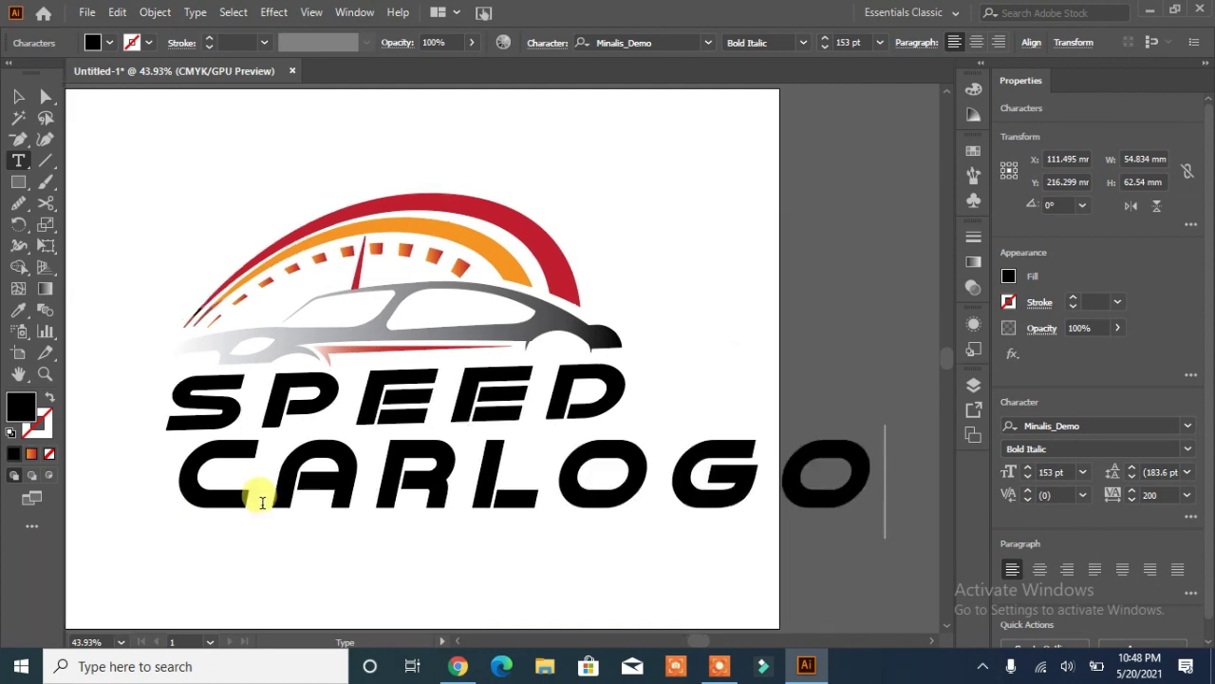
left_click(17, 98)
left_click(1028, 478)
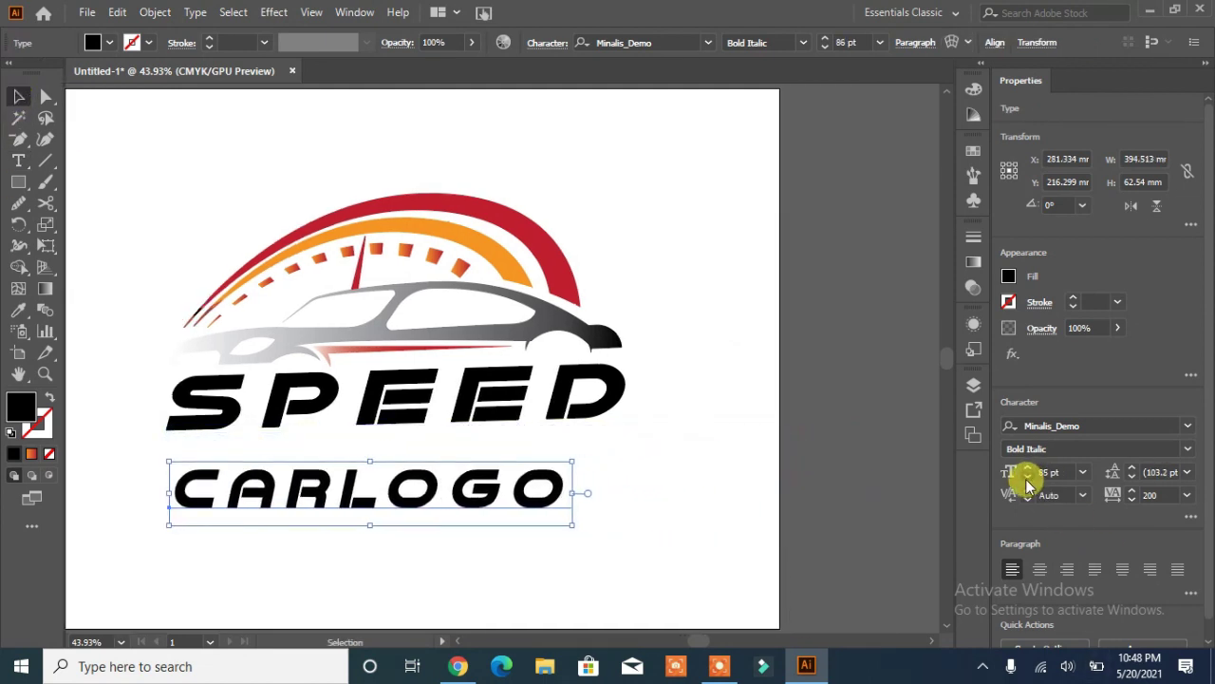
left_click(1029, 477)
left_click_drag(244, 501, 236, 457)
left_click_drag(309, 452, 522, 456)
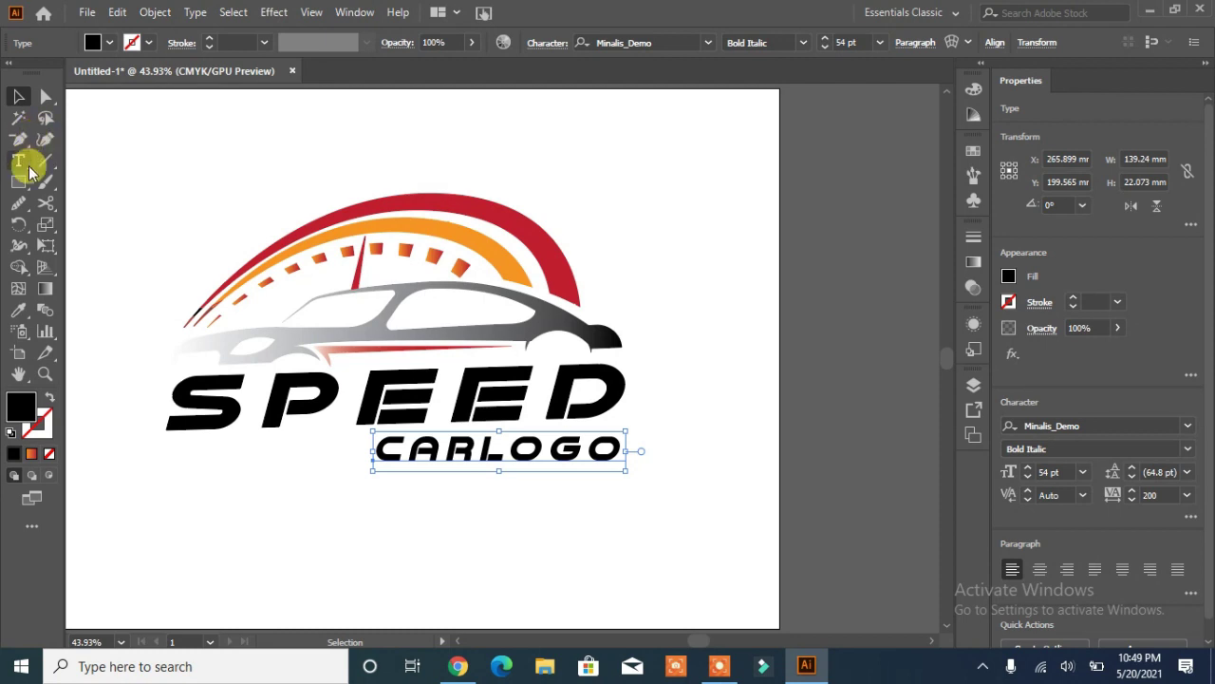
Draw a closed triangular wedge with the Pen tool under SPEED, tapering leftward from the start of CARLOGO to a point below the S
left_click(18, 138)
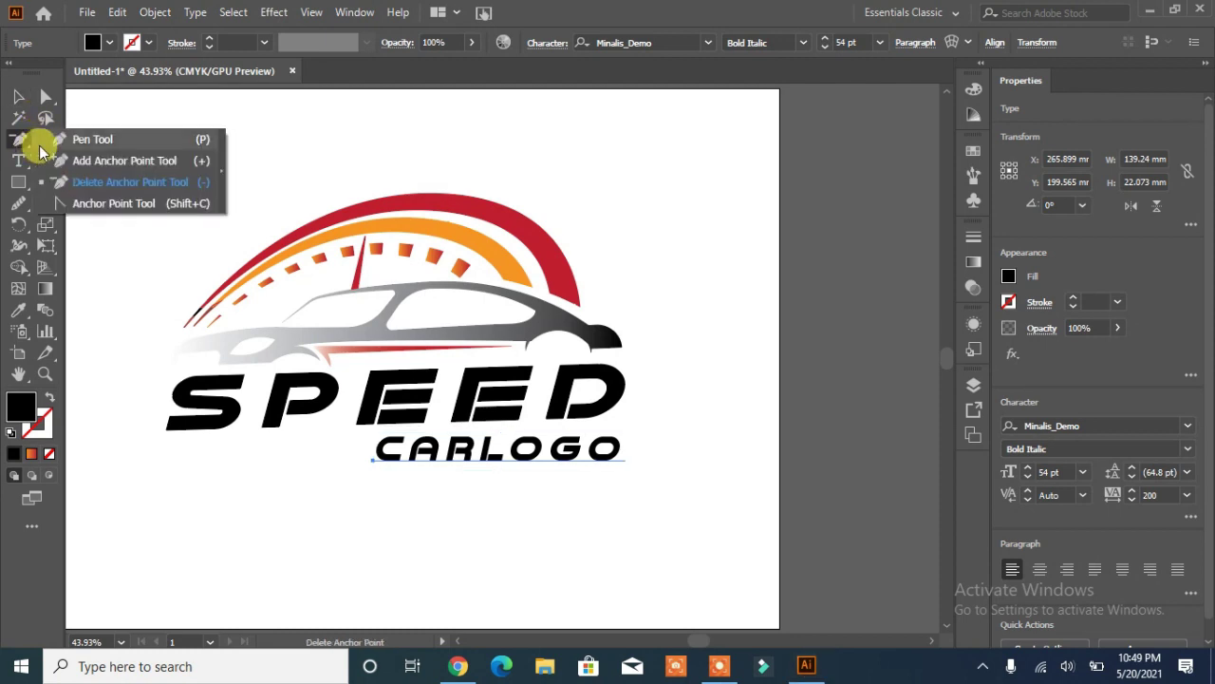
left_click(368, 430)
left_click(364, 454)
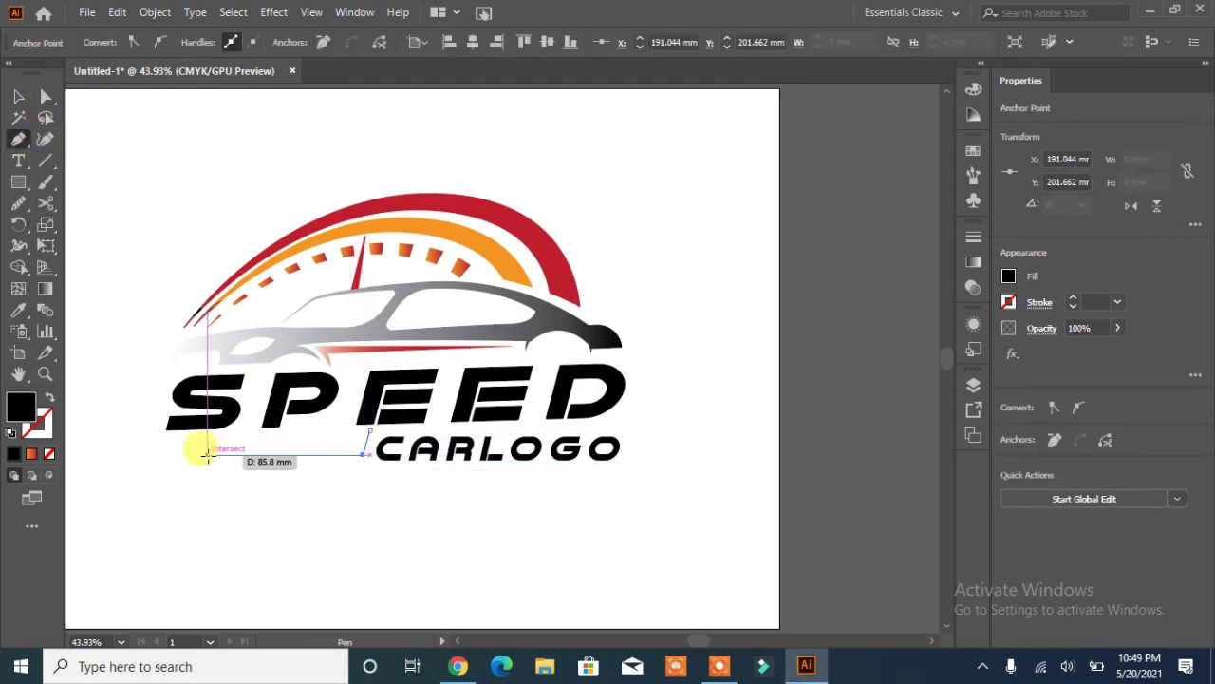
left_click(168, 455)
left_click(369, 430)
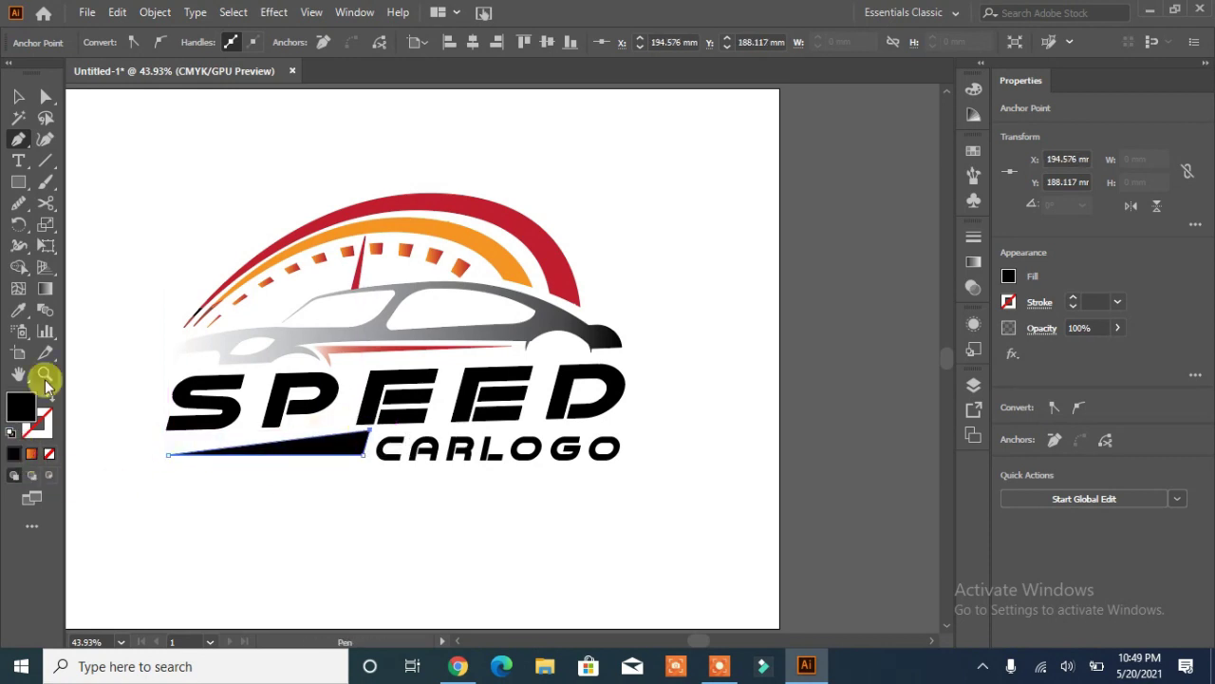
Fill the wedge with the outer arc's red using the Eyedropper and clear the selection
left_click(18, 310)
left_click(500, 199)
left_click(18, 99)
left_click(120, 304)
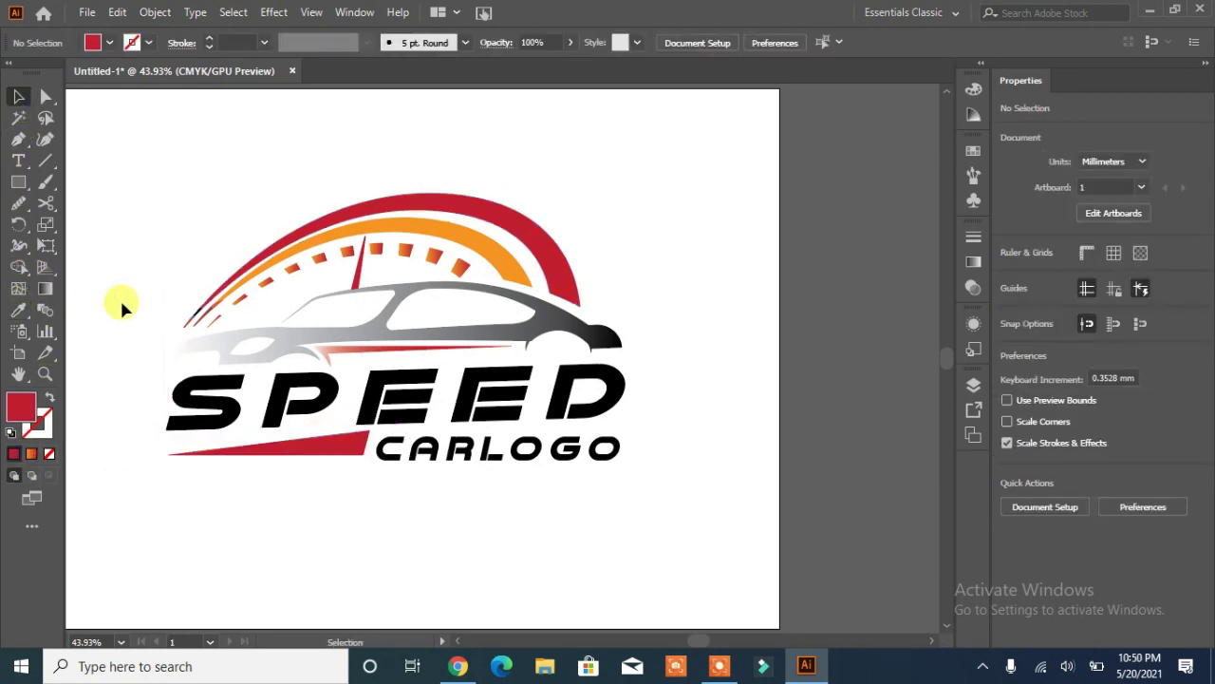
Expand the SPEED text into letter shapes and select the resulting group
left_click(458, 460)
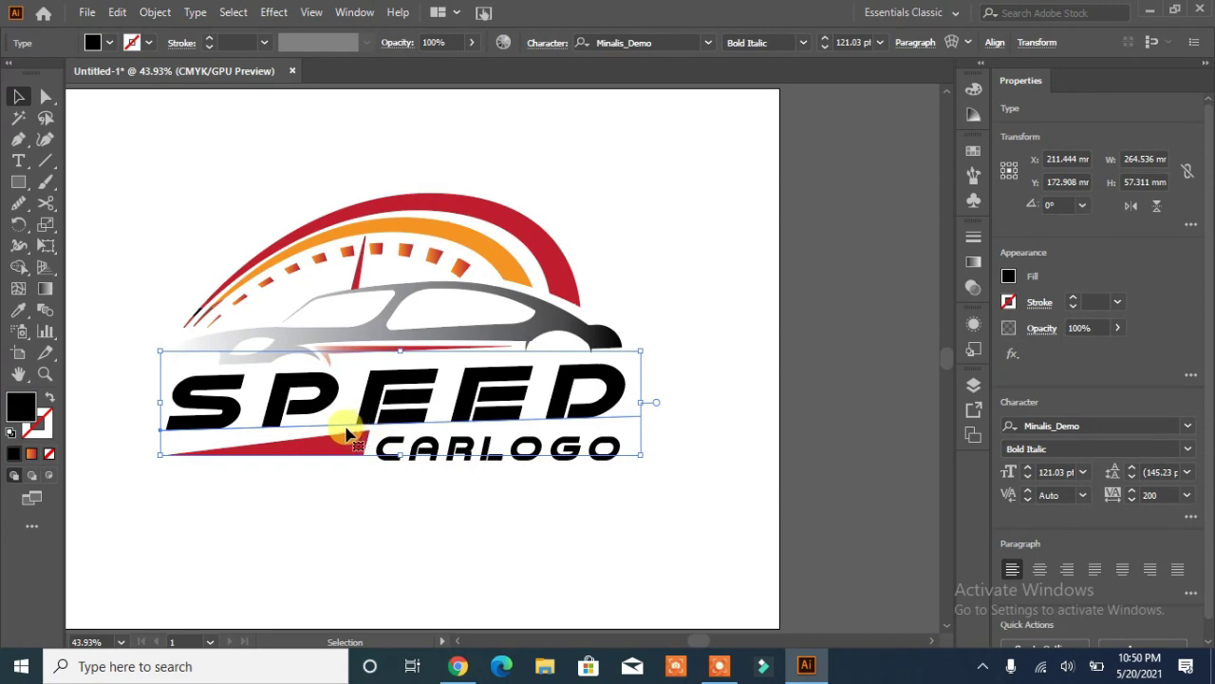
left_click(155, 11)
left_click(238, 211)
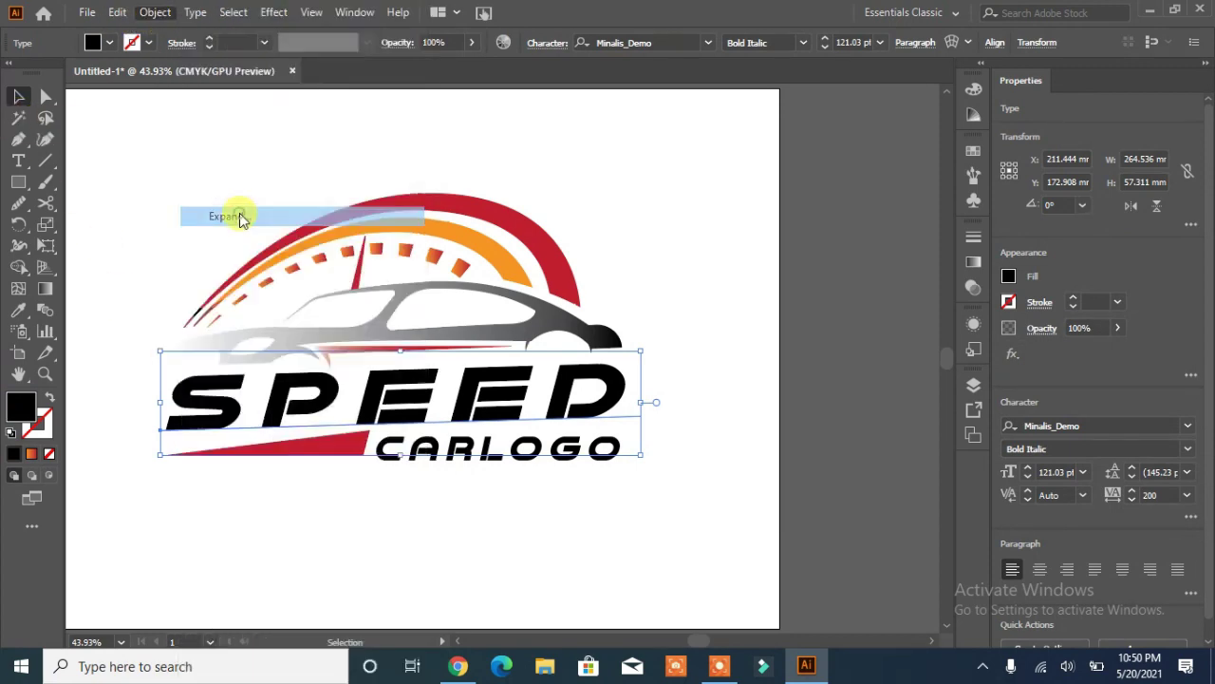
left_click(567, 433)
left_click(95, 325)
left_click(329, 406)
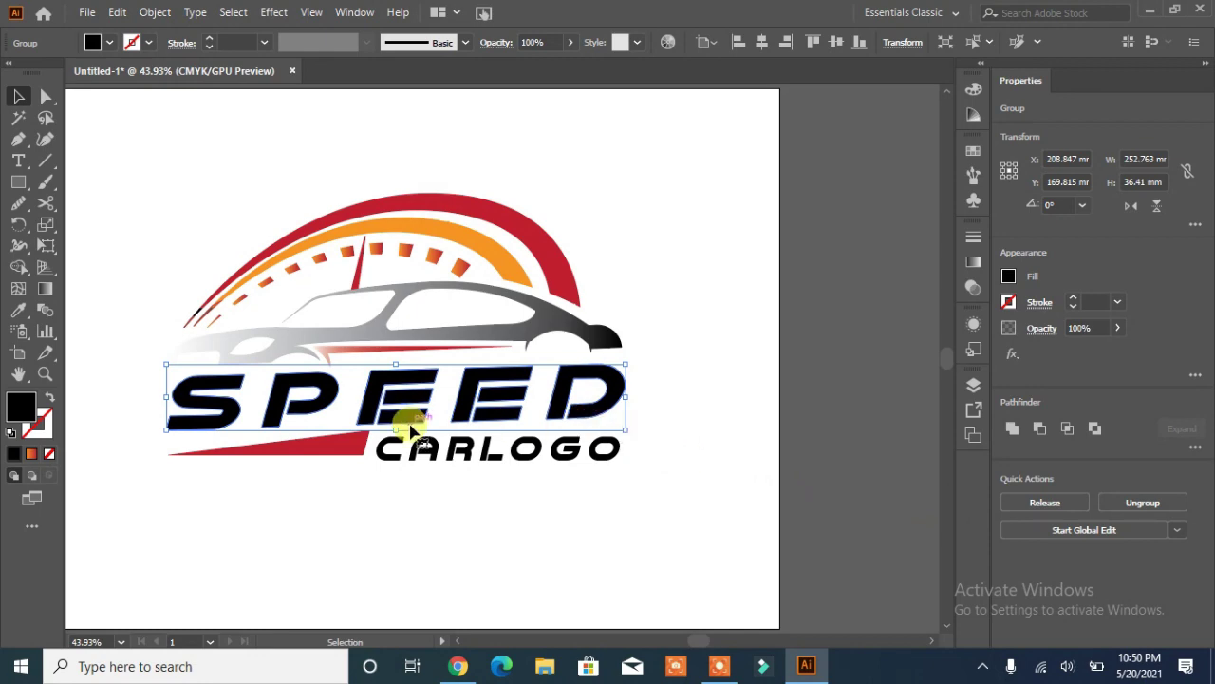
Offset the SPEED letter paths outward with mitered joins to form a thicker backing behind them
left_click(116, 11)
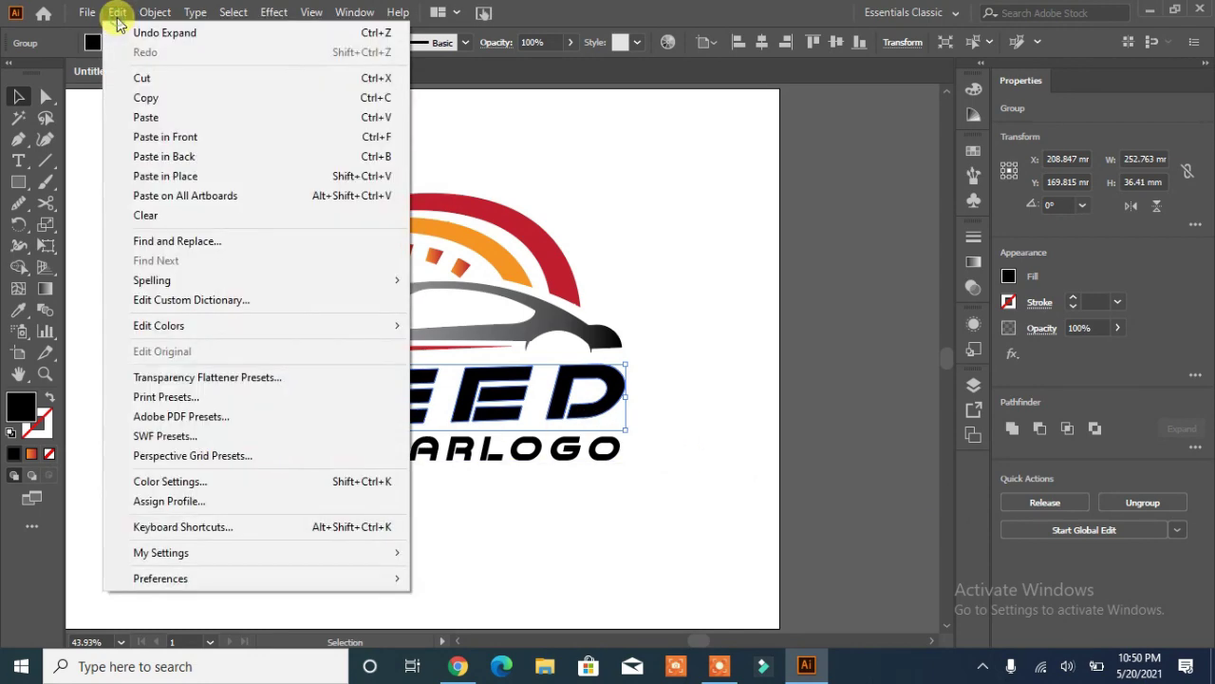
left_click(171, 157)
left_click(155, 11)
mouse_move(384, 428)
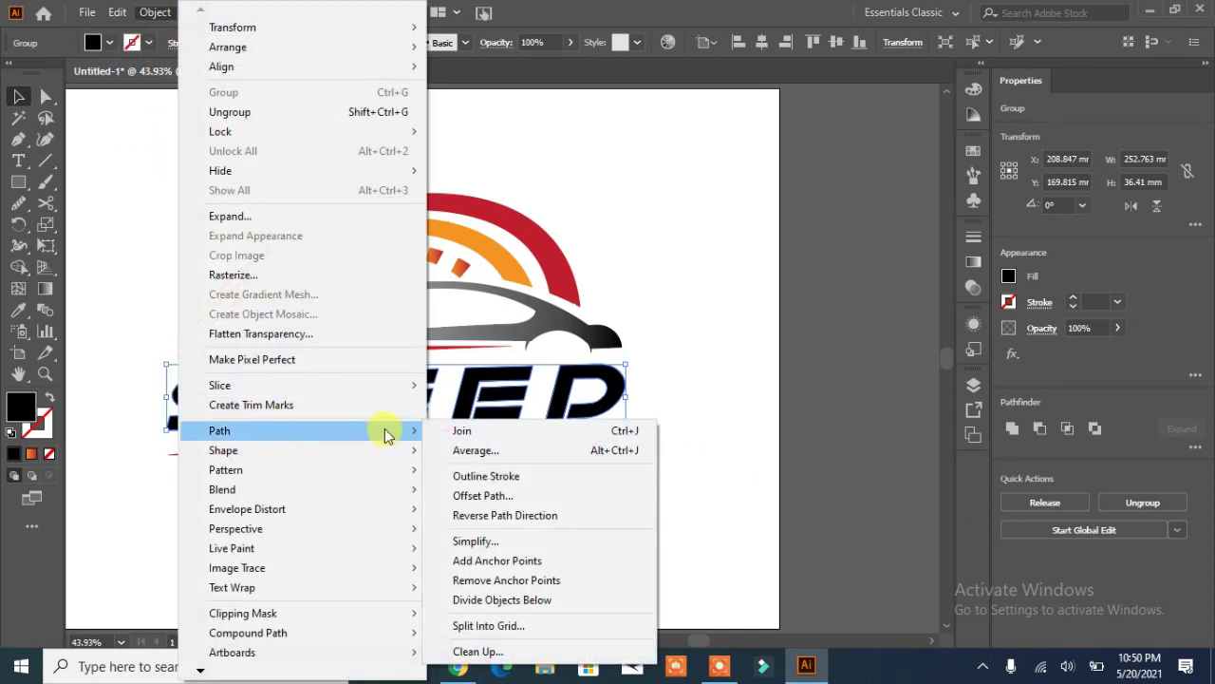
left_click(484, 495)
left_click(540, 516)
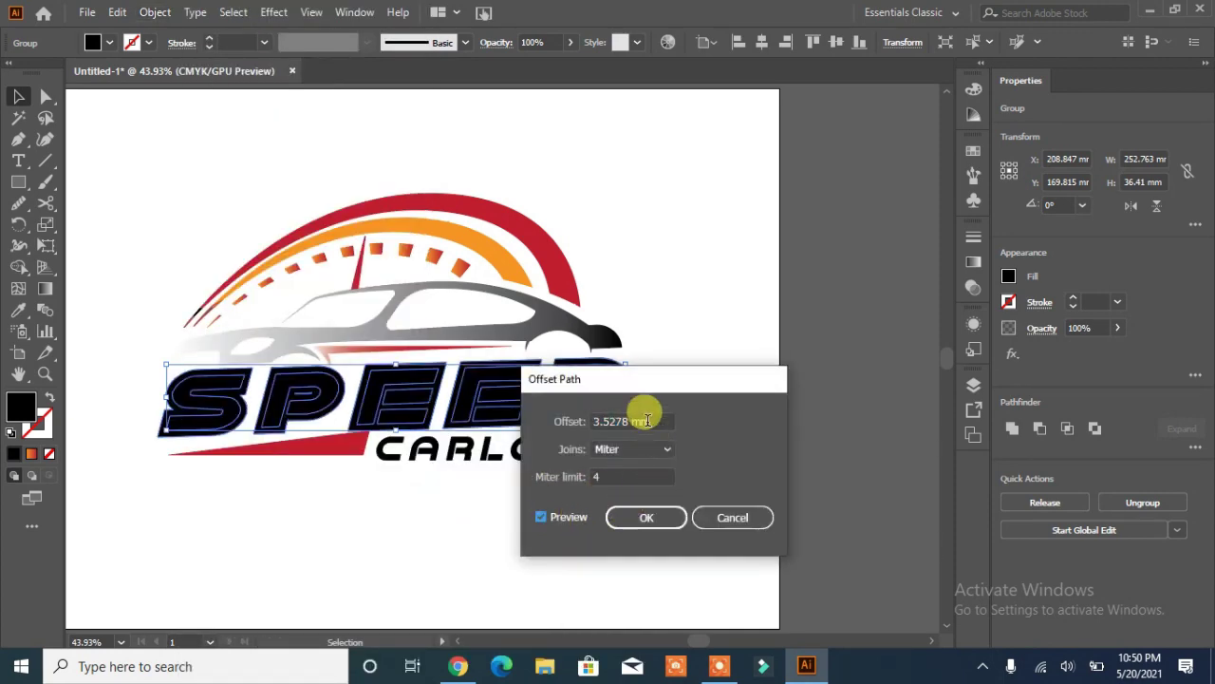
scroll(647, 420, "up", 2)
scroll(648, 421, "down", 1)
left_click(630, 519)
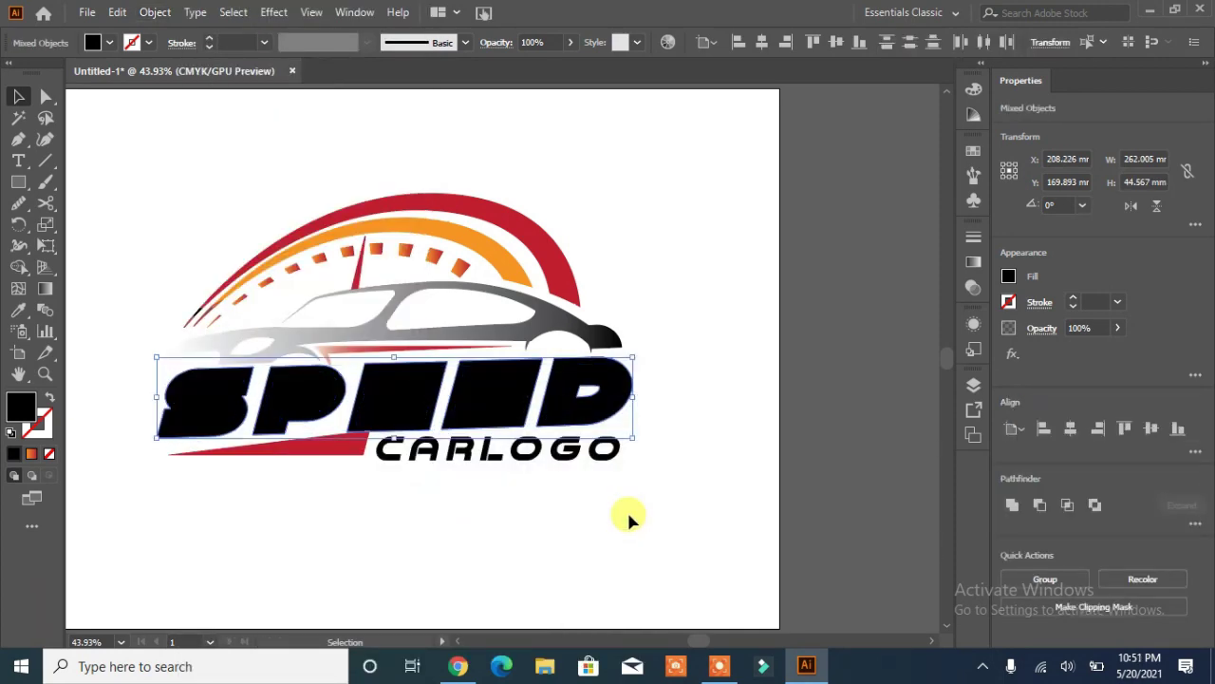
Fill the inner SPEED letters with white against their black offset backing
left_click(482, 402)
left_click(109, 43)
left_click(35, 76)
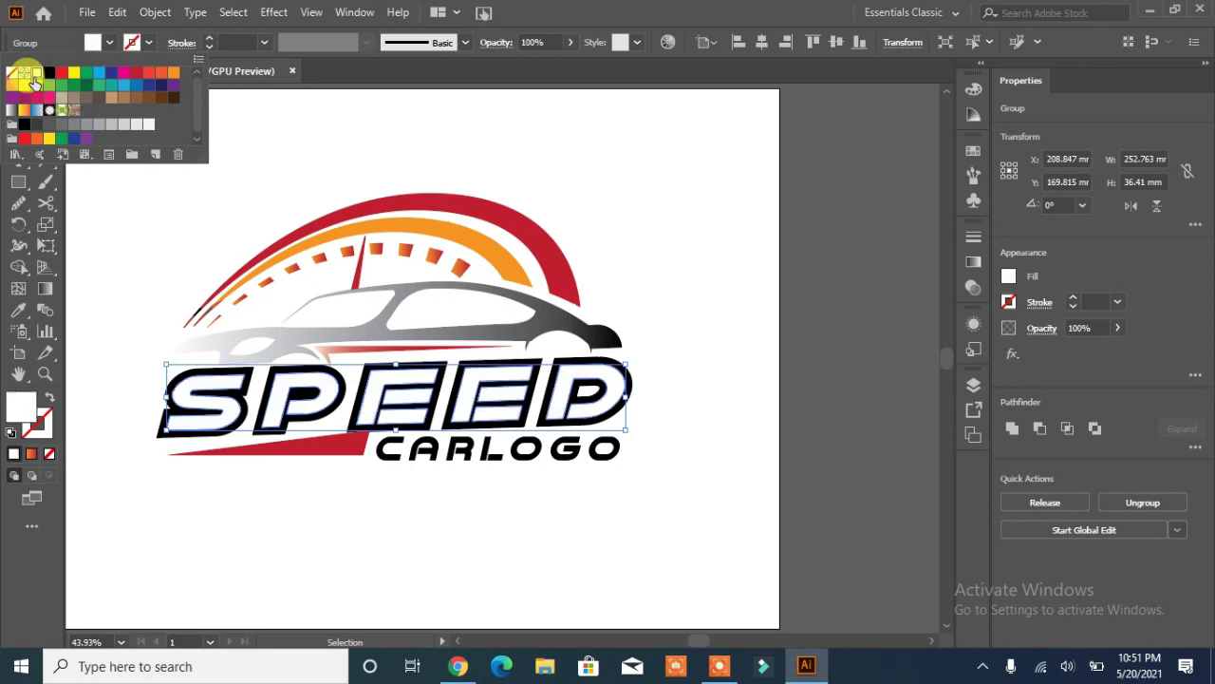
left_click(101, 272)
left_click(102, 274)
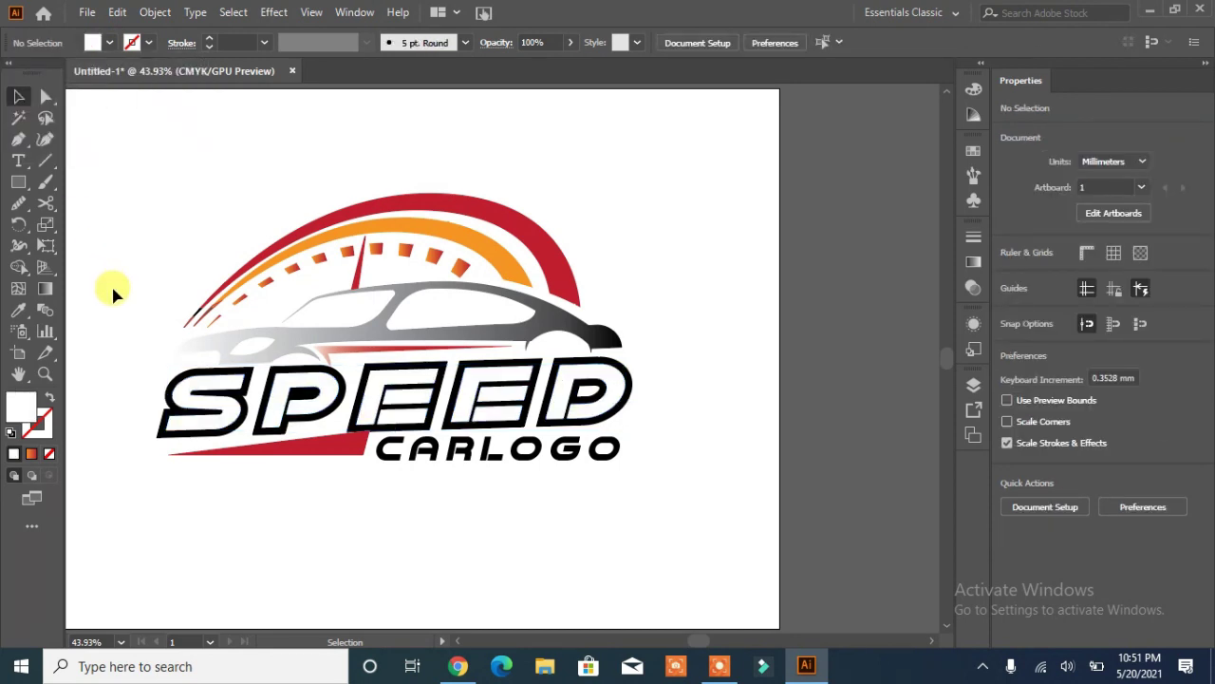
Fill the offset backing of the SPEED letters with the White, Black linear gradient
left_click(378, 367)
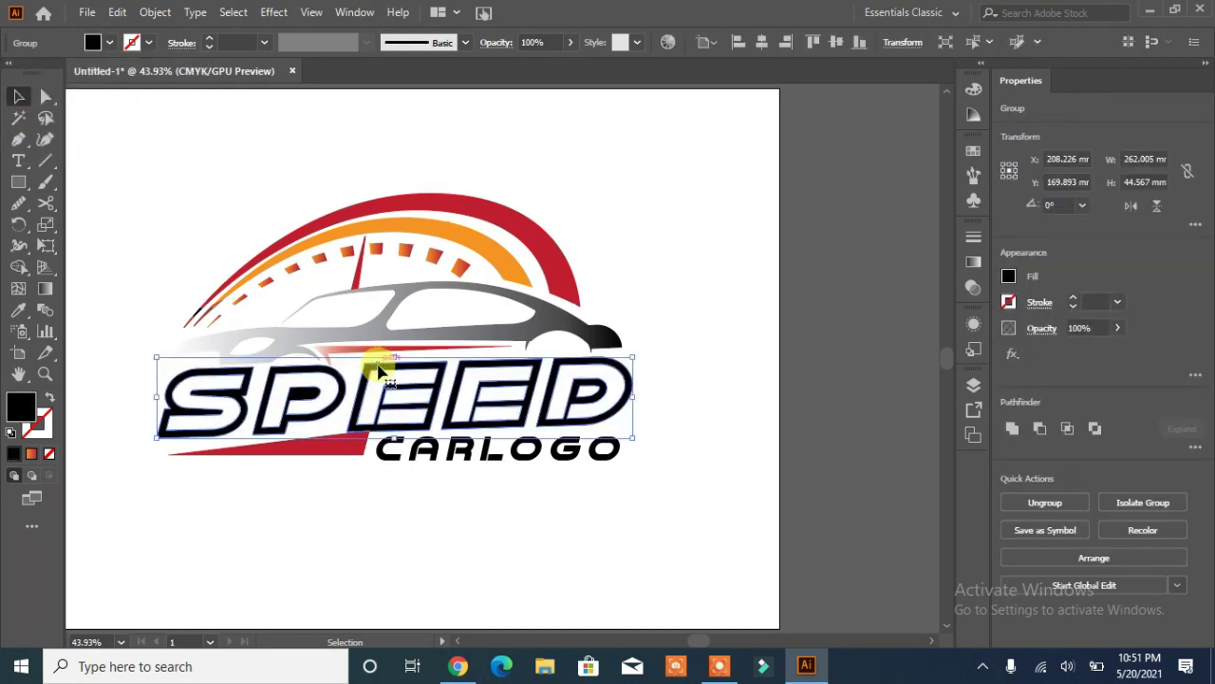
left_click(975, 388)
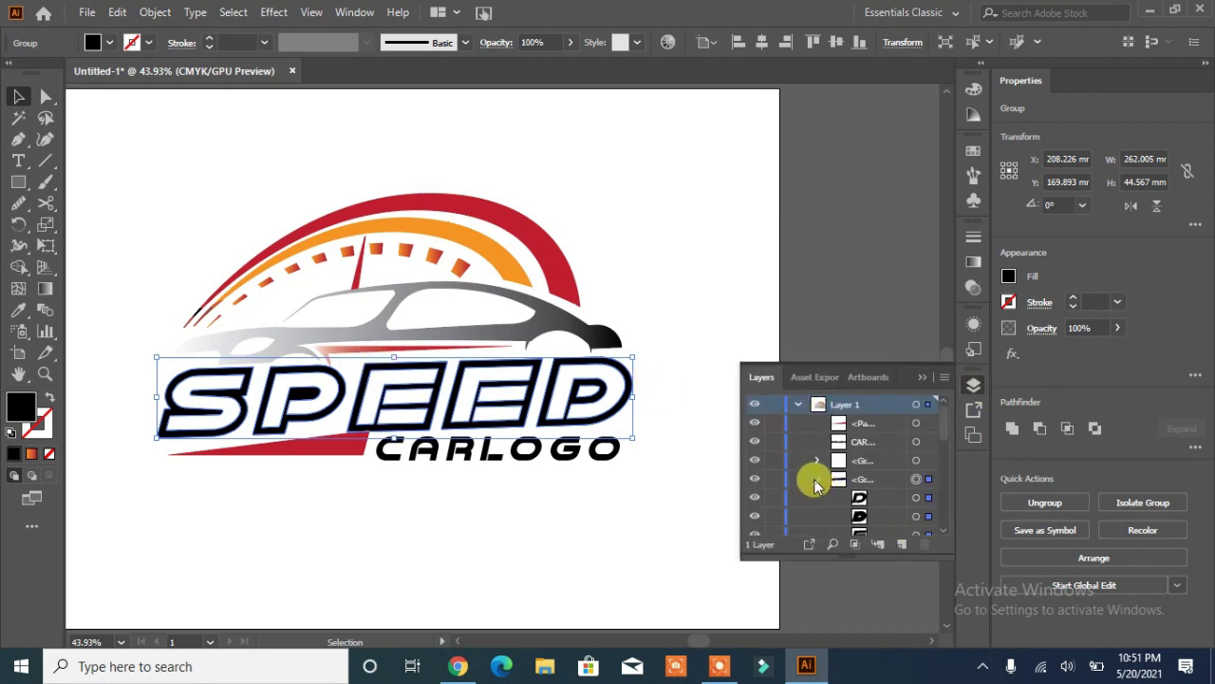
left_click(816, 479)
left_click(732, 353)
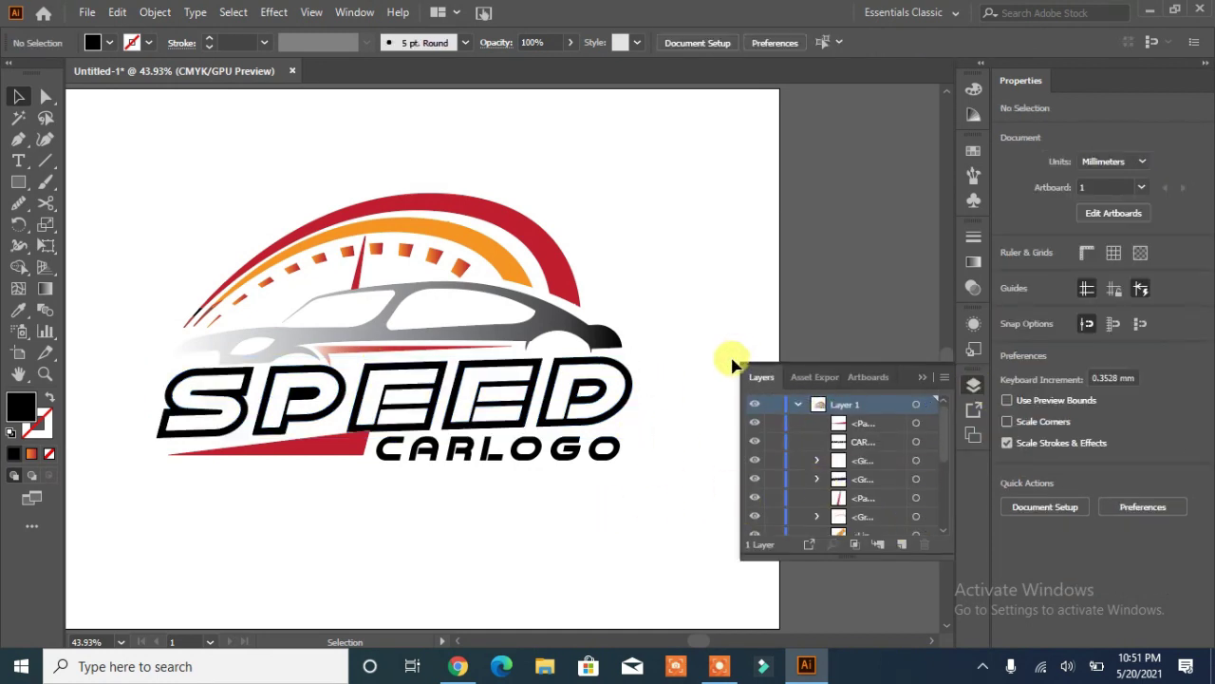
left_click(628, 382)
left_click(973, 261)
left_click(838, 260)
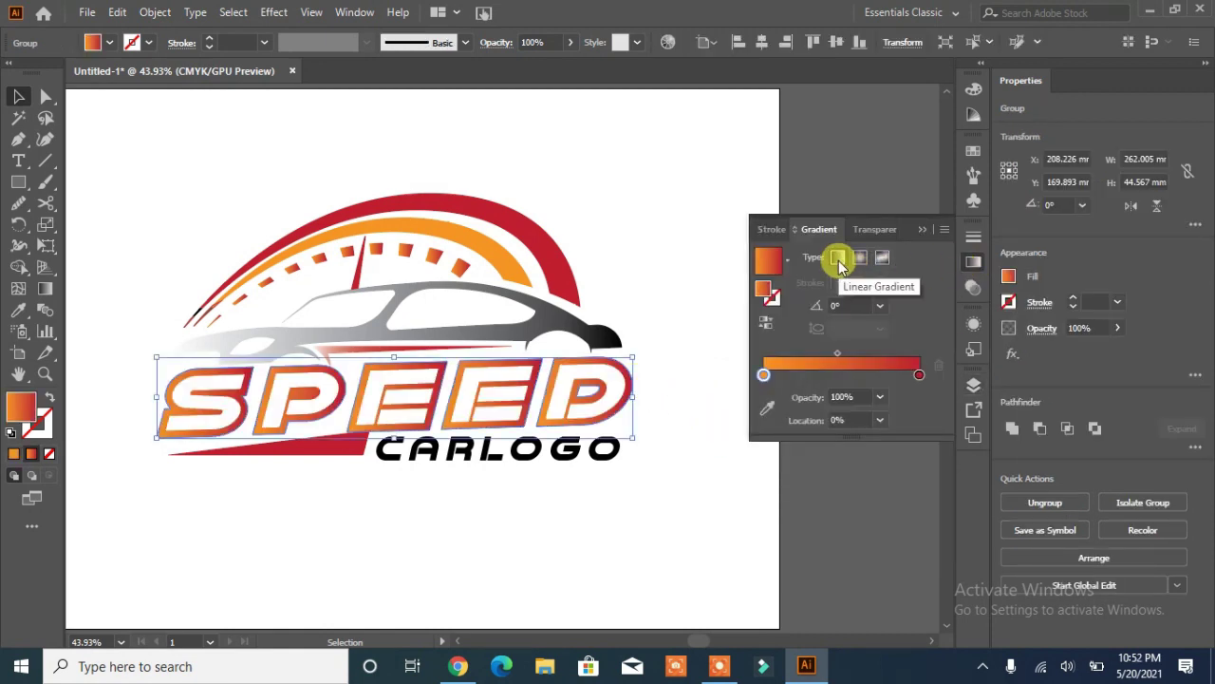
left_click(786, 258)
left_click(686, 298)
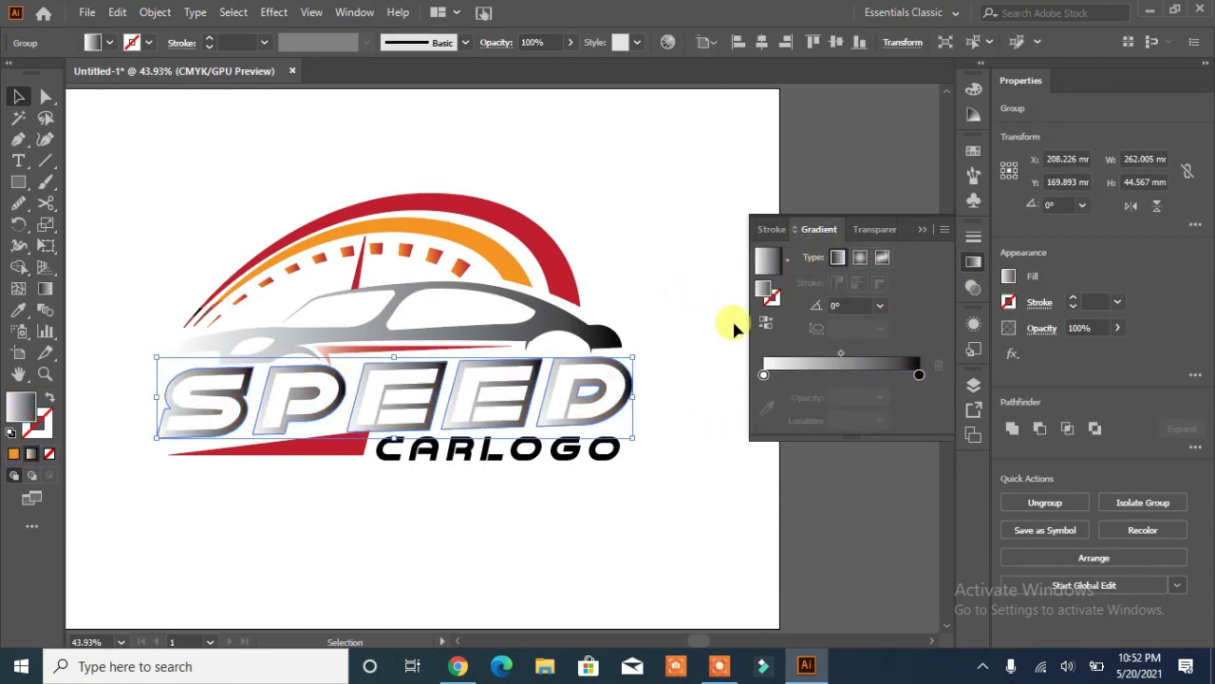
left_click(698, 290)
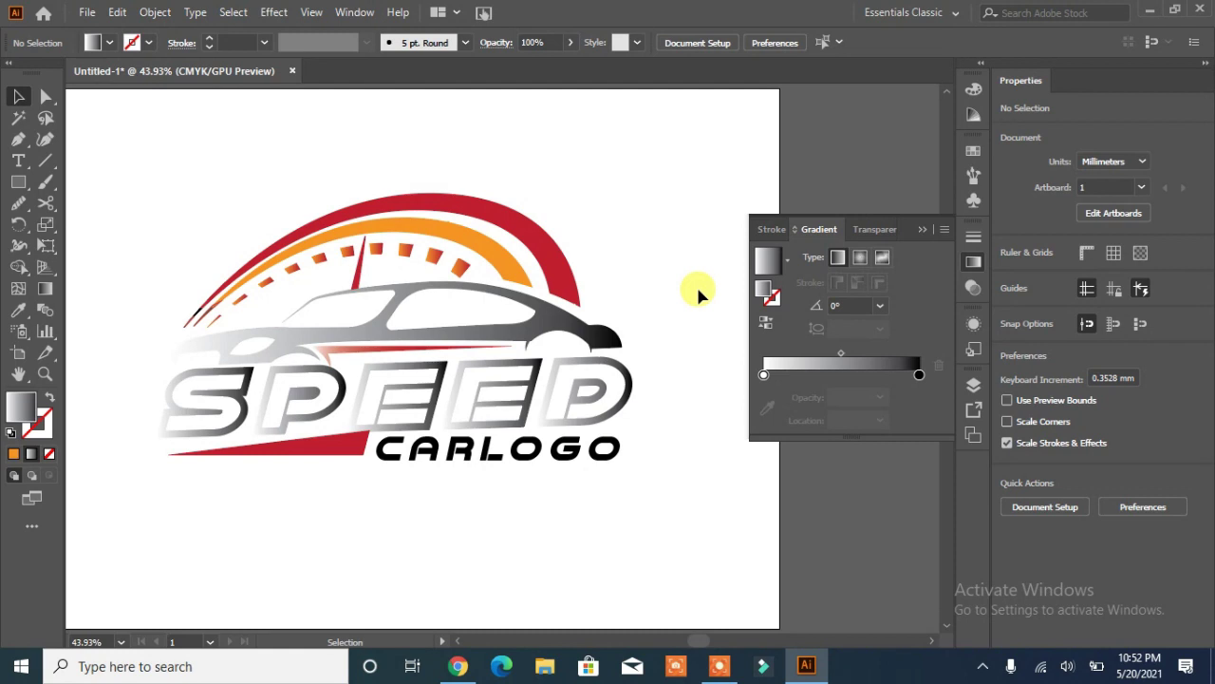
Try the Fading Sky and Orange, Yellow gradients on the SPEED backing and return it to White, Black
left_click(786, 258)
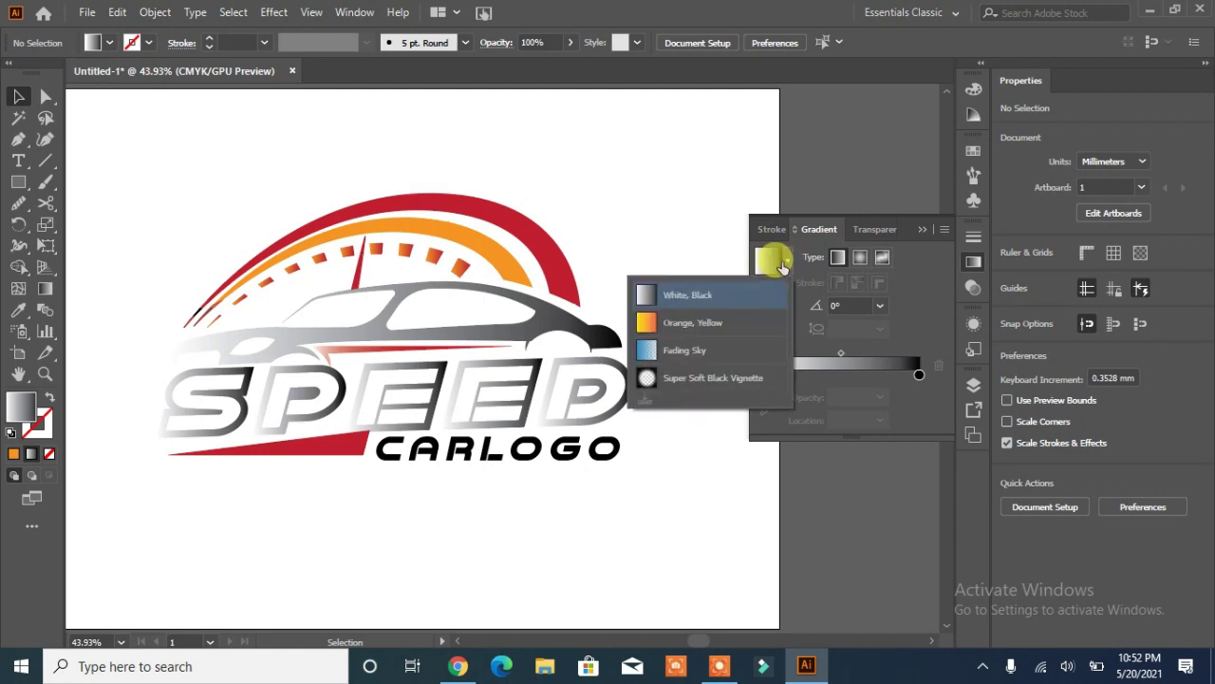
left_click(692, 322)
left_click(622, 394)
left_click(786, 258)
left_click(680, 353)
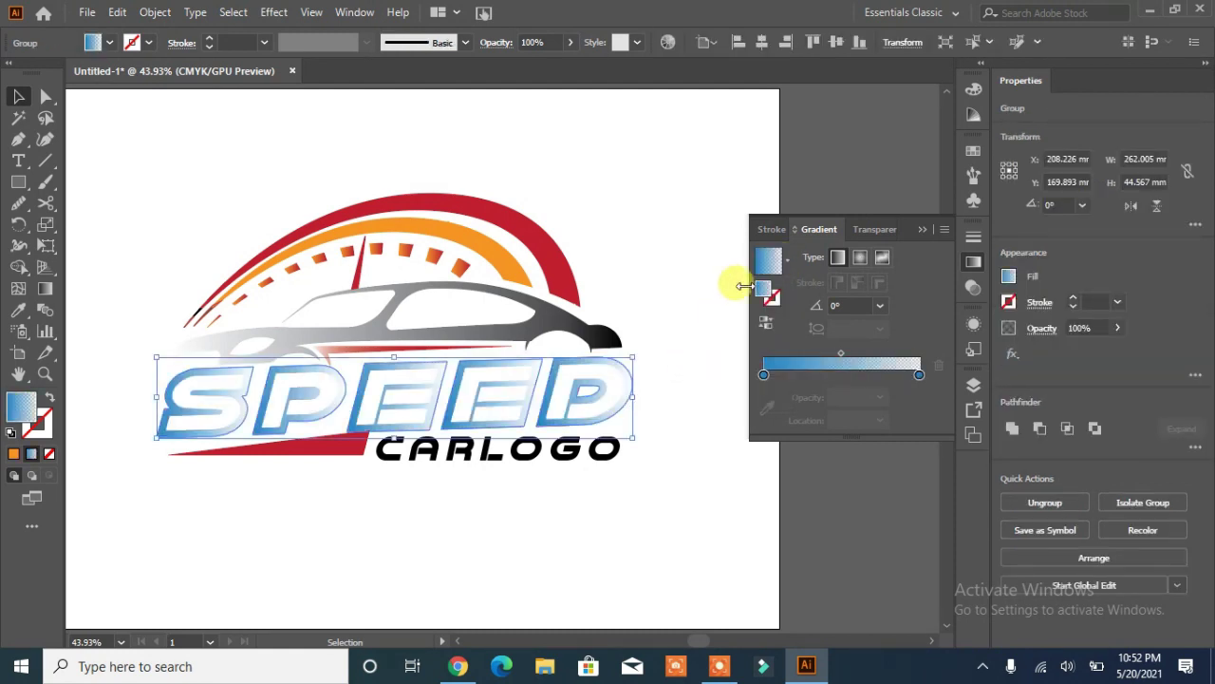
left_click(786, 260)
left_click(709, 321)
left_click(785, 264)
left_click(700, 294)
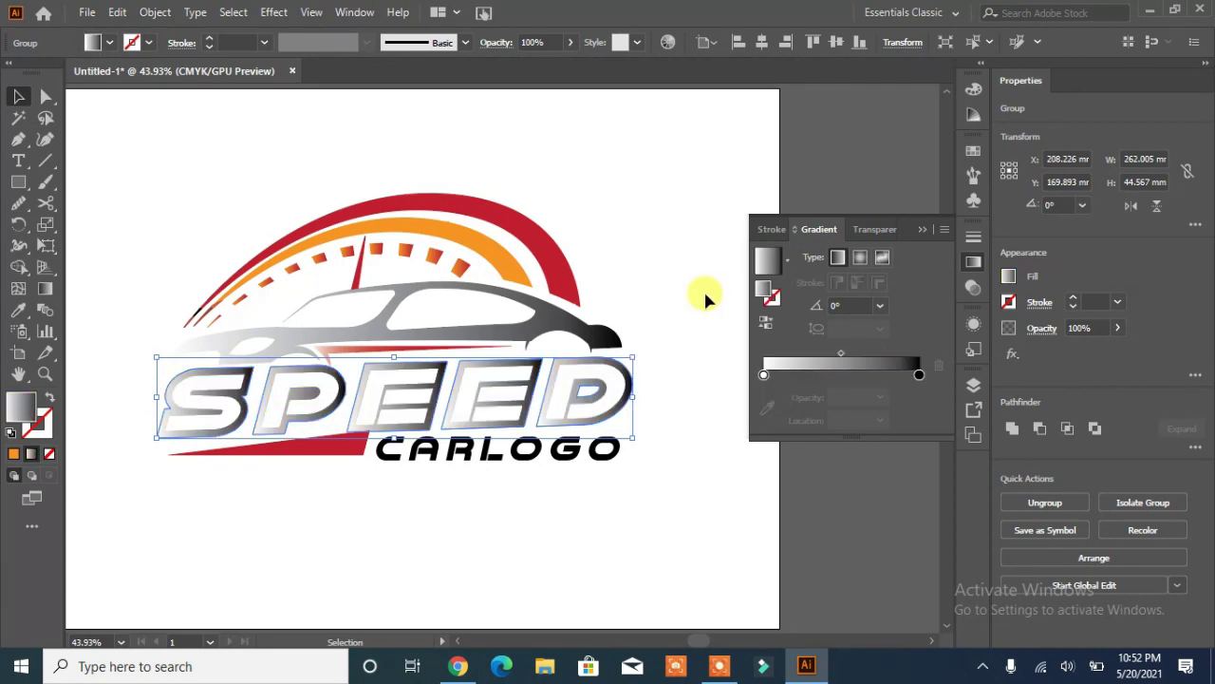
Copy the white inner SPEED letters and paste the copy directly in front
left_click(615, 393)
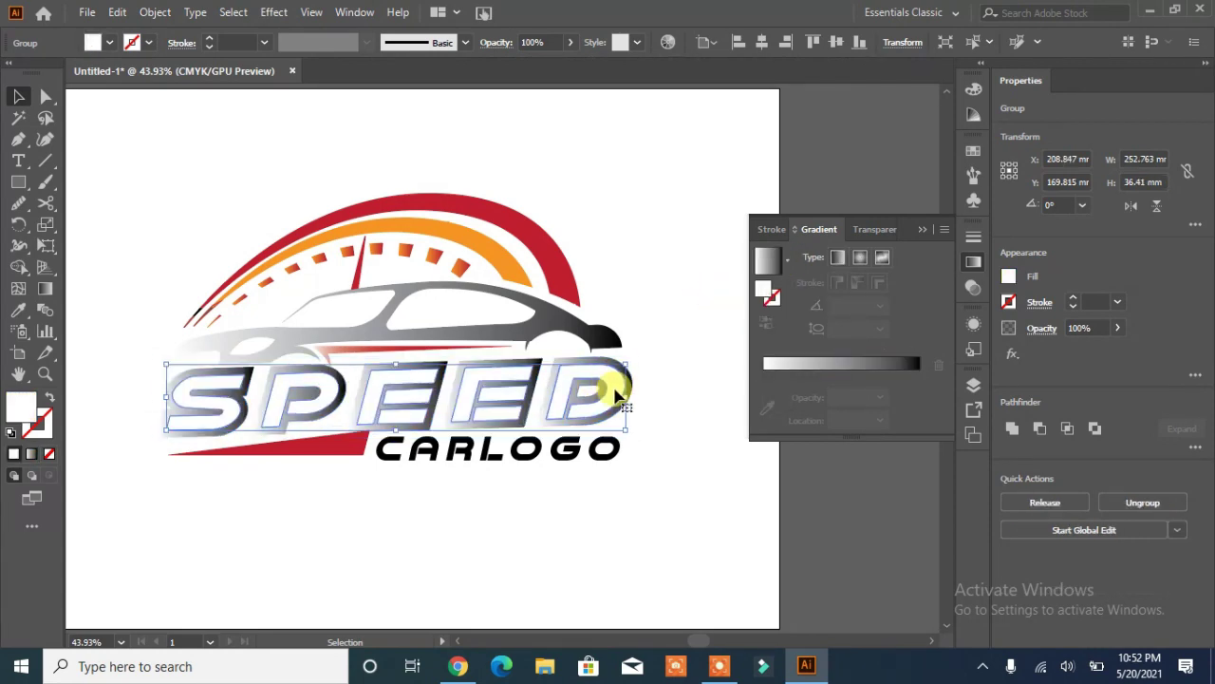
left_click(117, 12)
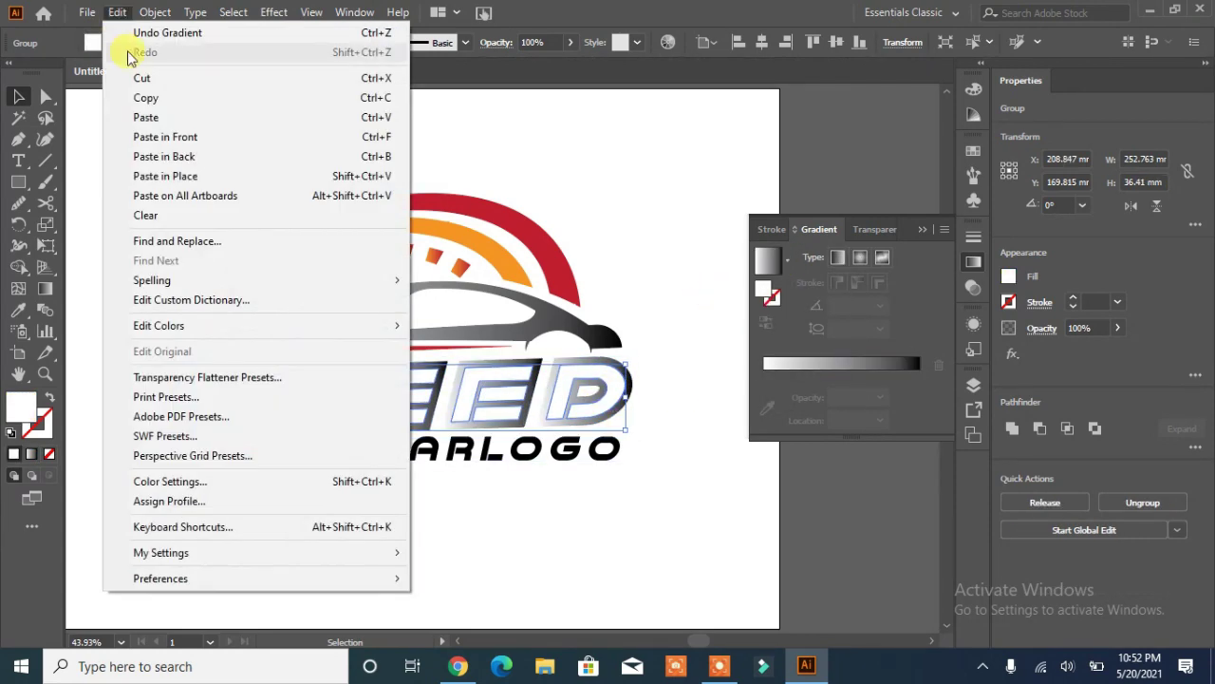
left_click(143, 98)
left_click(117, 13)
left_click(158, 137)
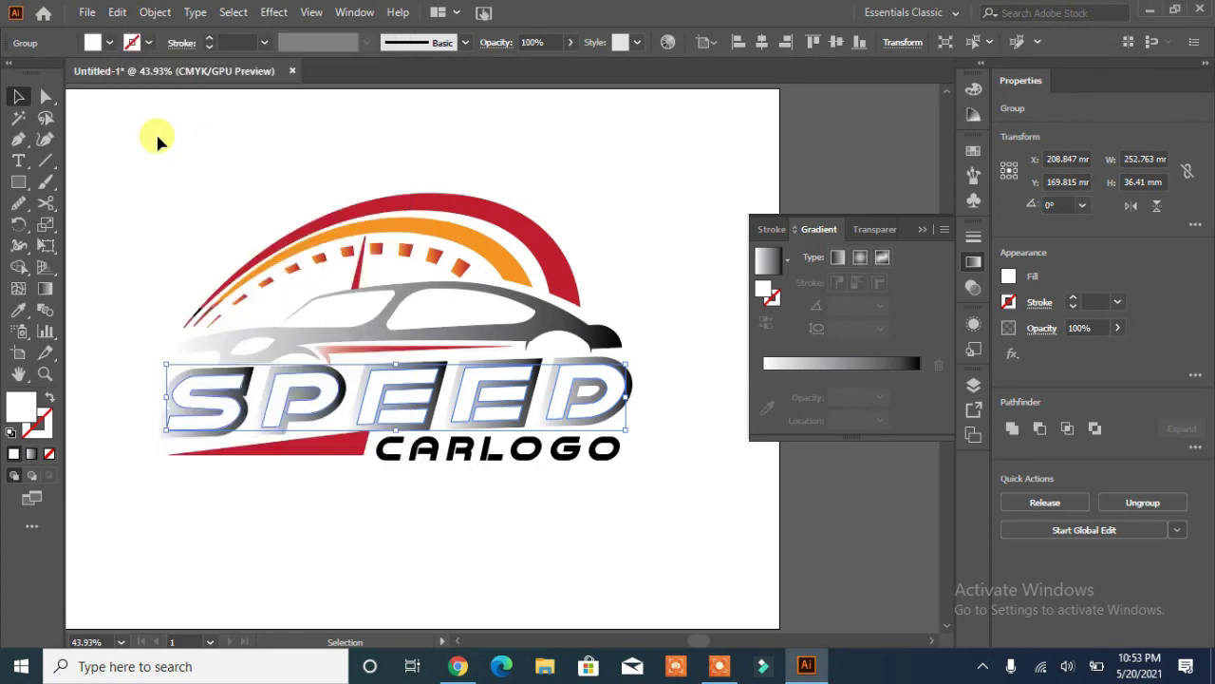
Draw a thin white rectangle about 309 mm wide across the middle of the SPEED letters, tilted 1.69° to follow their slant
left_click(18, 182)
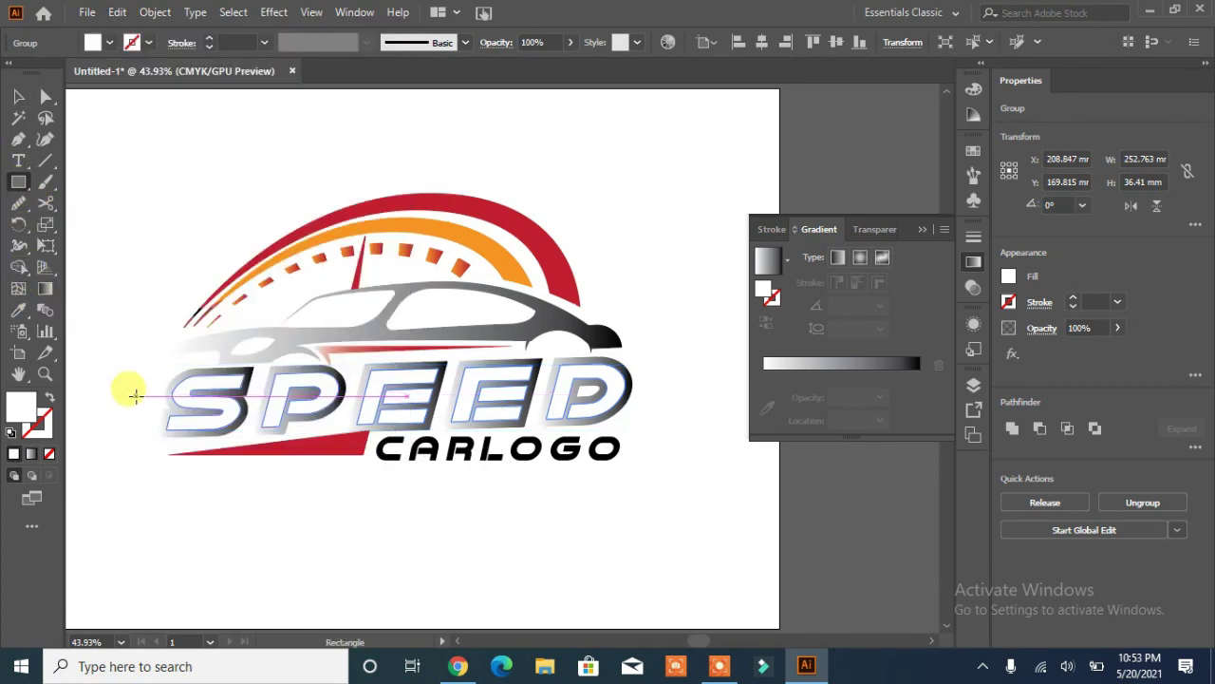
mouse_move(134, 387)
left_mouse_down()
mouse_move(694, 380)
mouse_move(697, 361)
left_mouse_up()
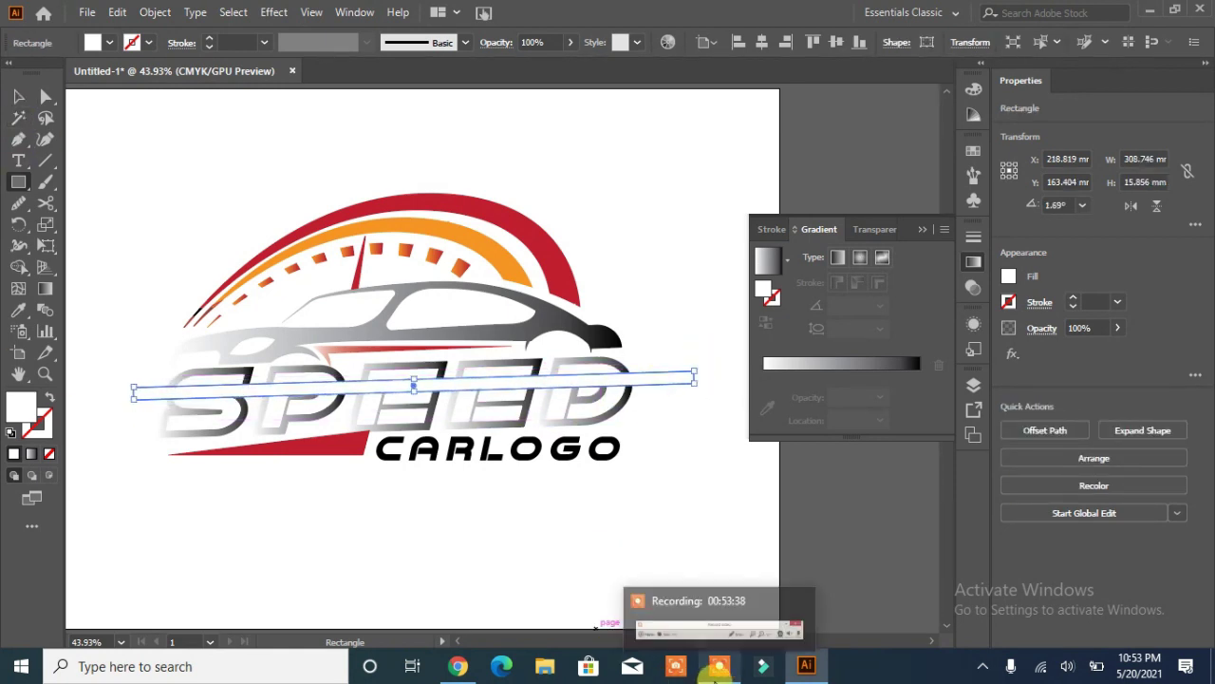
left_click(19, 96)
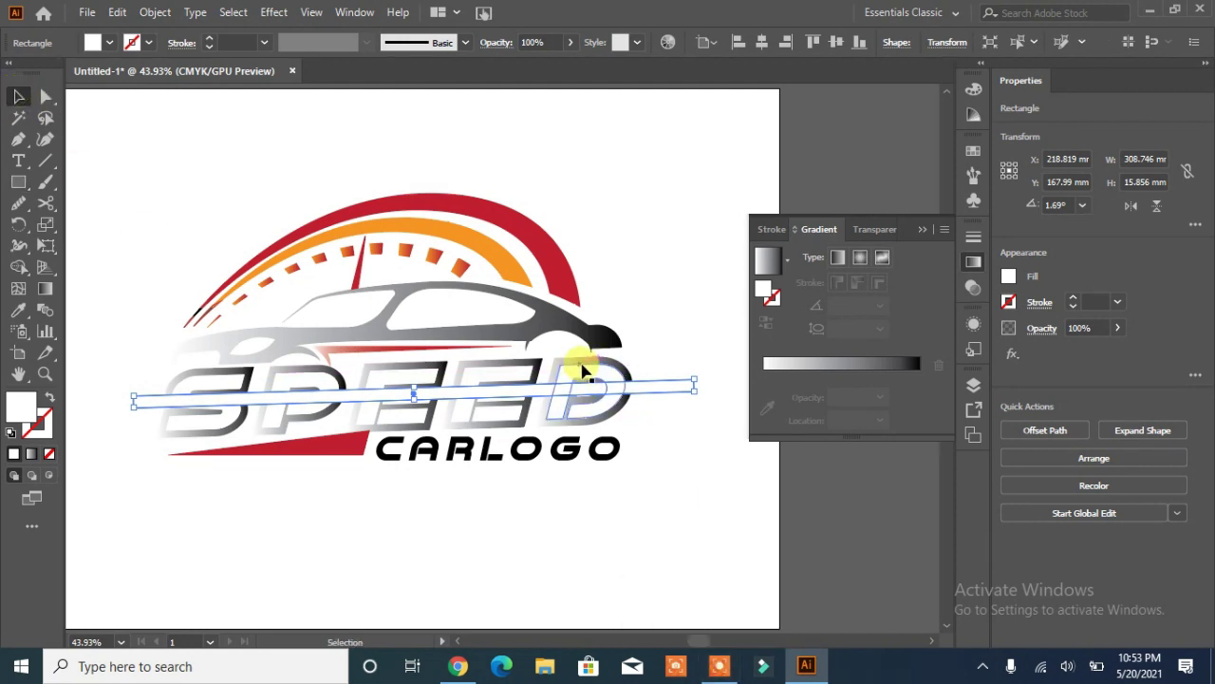
Try to combine the tilted rectangle with the white SPEED letters along their middle using Shape Builder
left_click(579, 366, "shift")
left_click(18, 266)
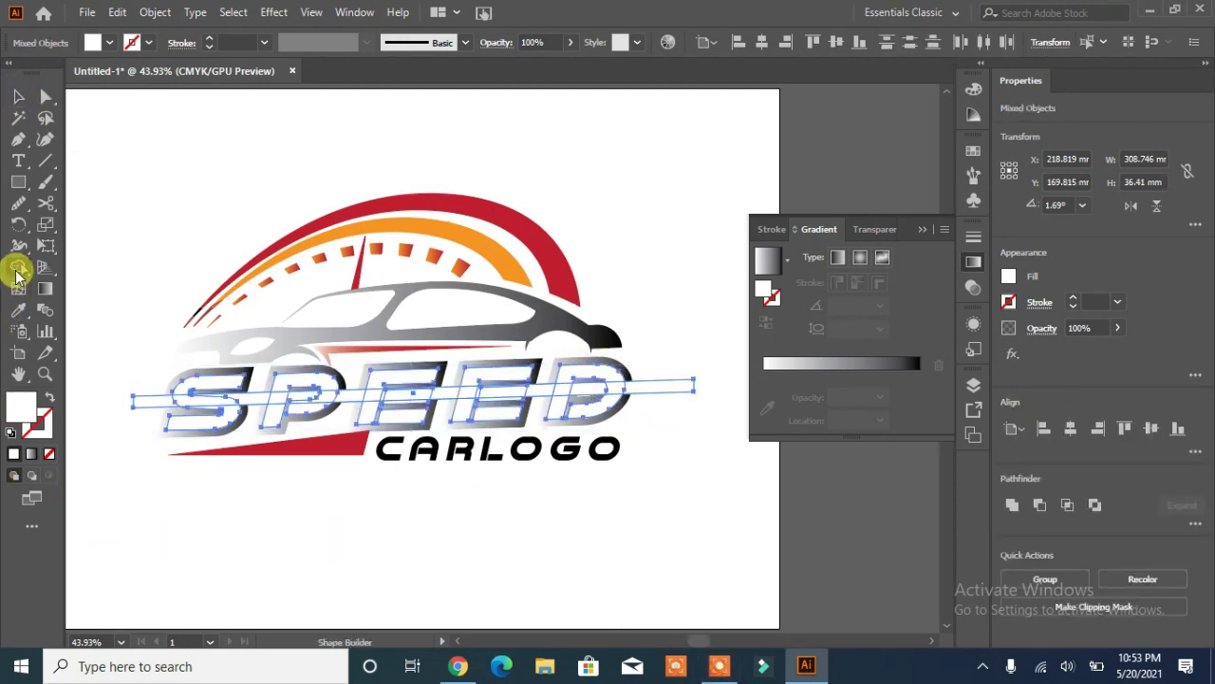
left_click_drag(142, 400, 193, 399)
mouse_move(370, 392)
left_mouse_down()
mouse_move(602, 371)
mouse_move(688, 382)
left_mouse_up()
left_click(17, 97)
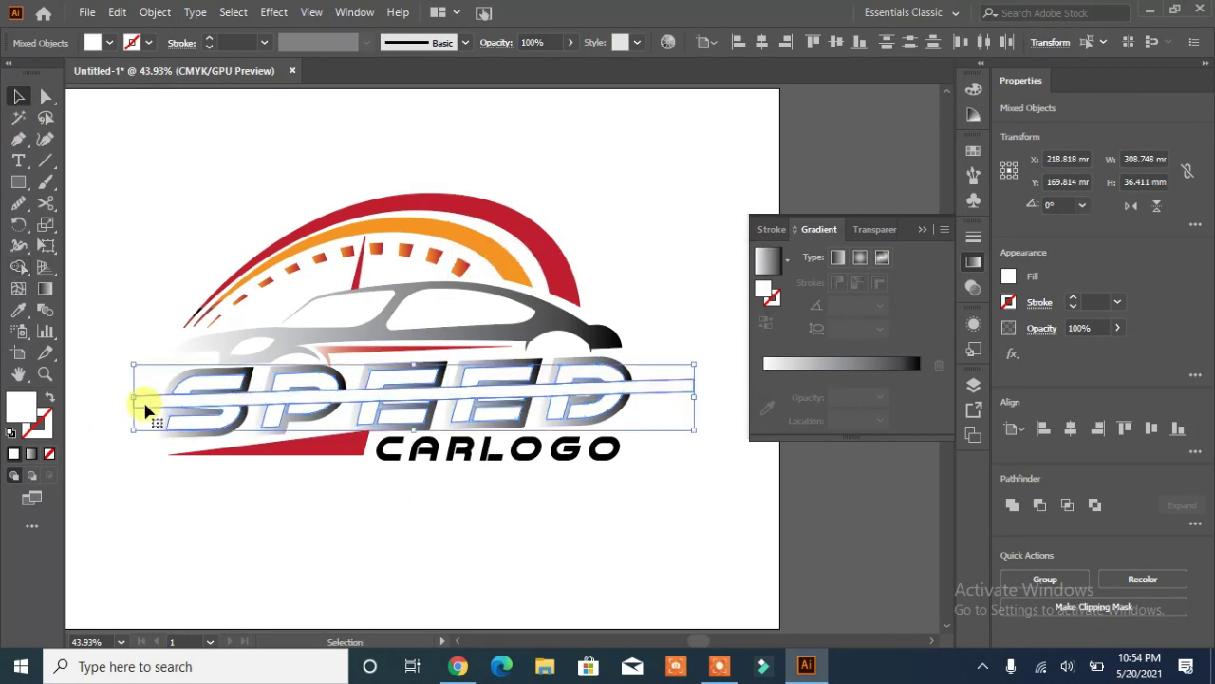
Undo the last edits to the rectangle and SPEED letters and clear the selection
left_click_drag(142, 418, 134, 521)
key("ctrl+z")
key("ctrl+z")
key("ctrl+z")
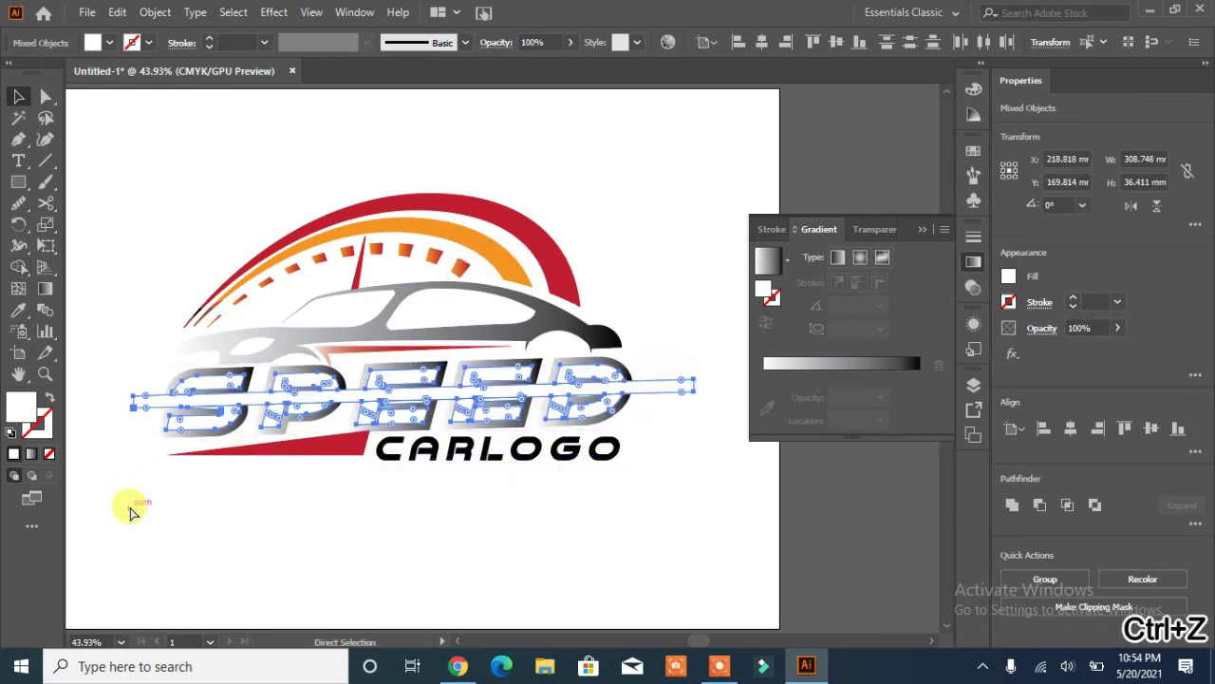
left_click(90, 619)
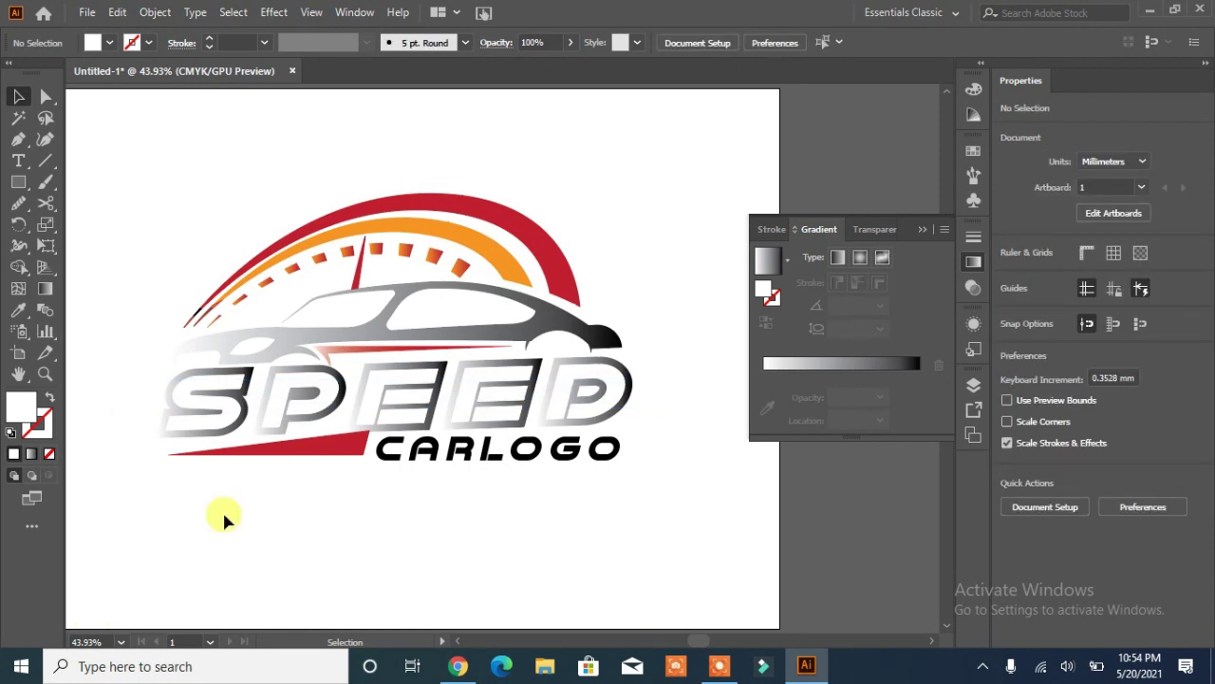
Fill the inner SPEED letters with a linear white-to-black gradient and set its angle to 90°
left_click(400, 384)
left_click(786, 258)
left_click(655, 295)
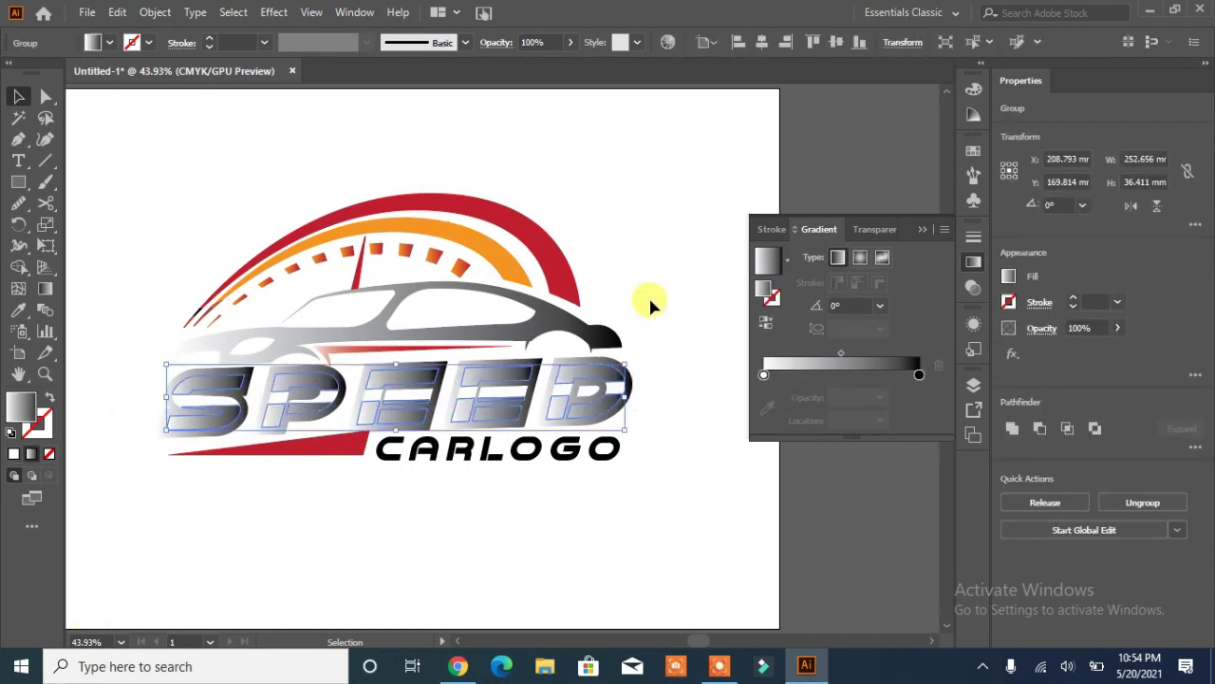
left_click(880, 305)
left_click(892, 324)
left_click(880, 306)
left_click(893, 364)
left_click(881, 306)
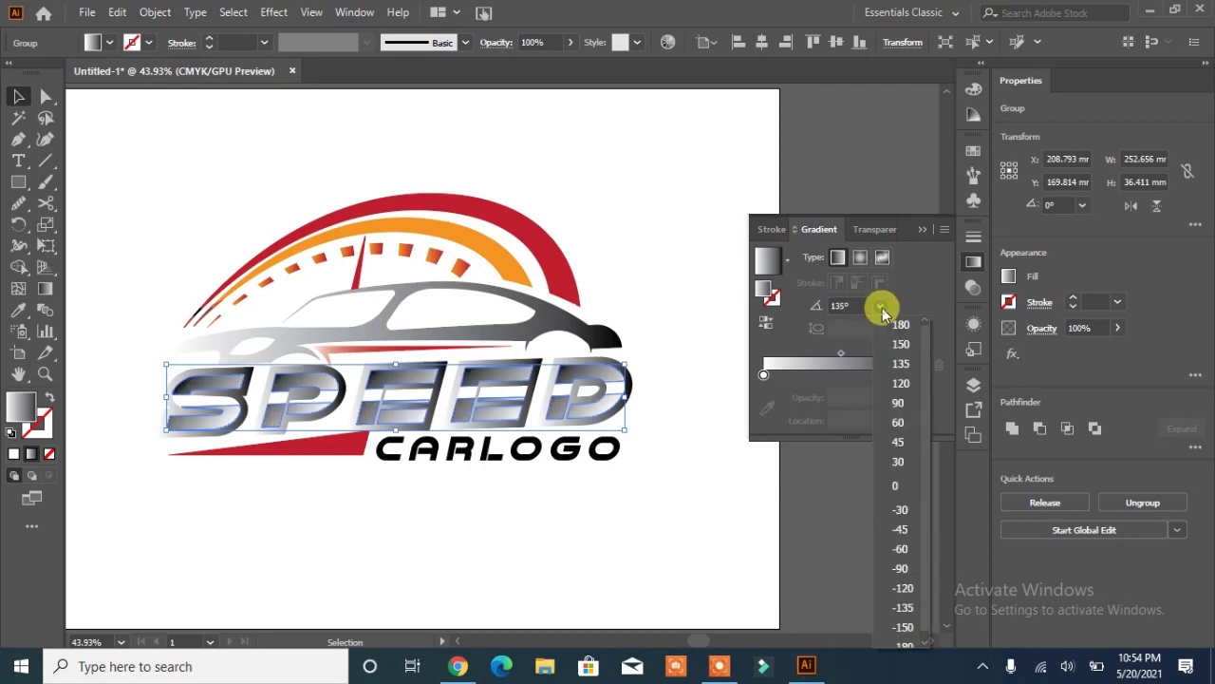
left_click(898, 405)
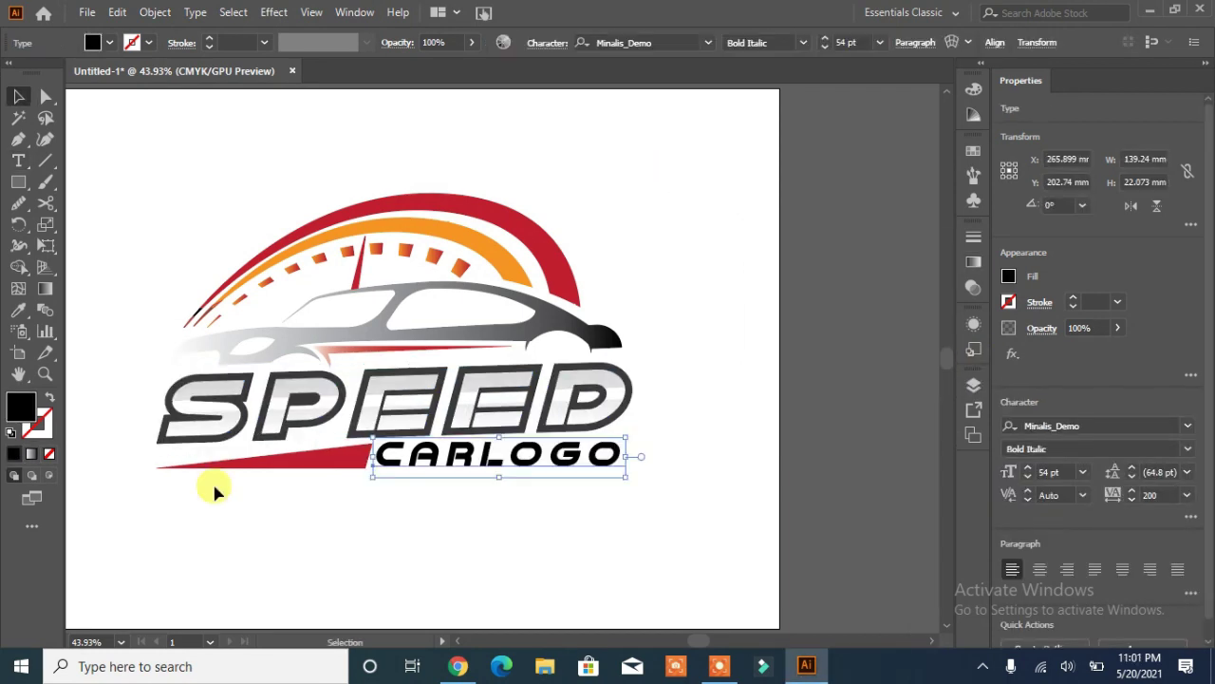
Color the word CAR red and the word LOGO orange, sampling the colors from the outer and inner arcs
left_click(16, 167)
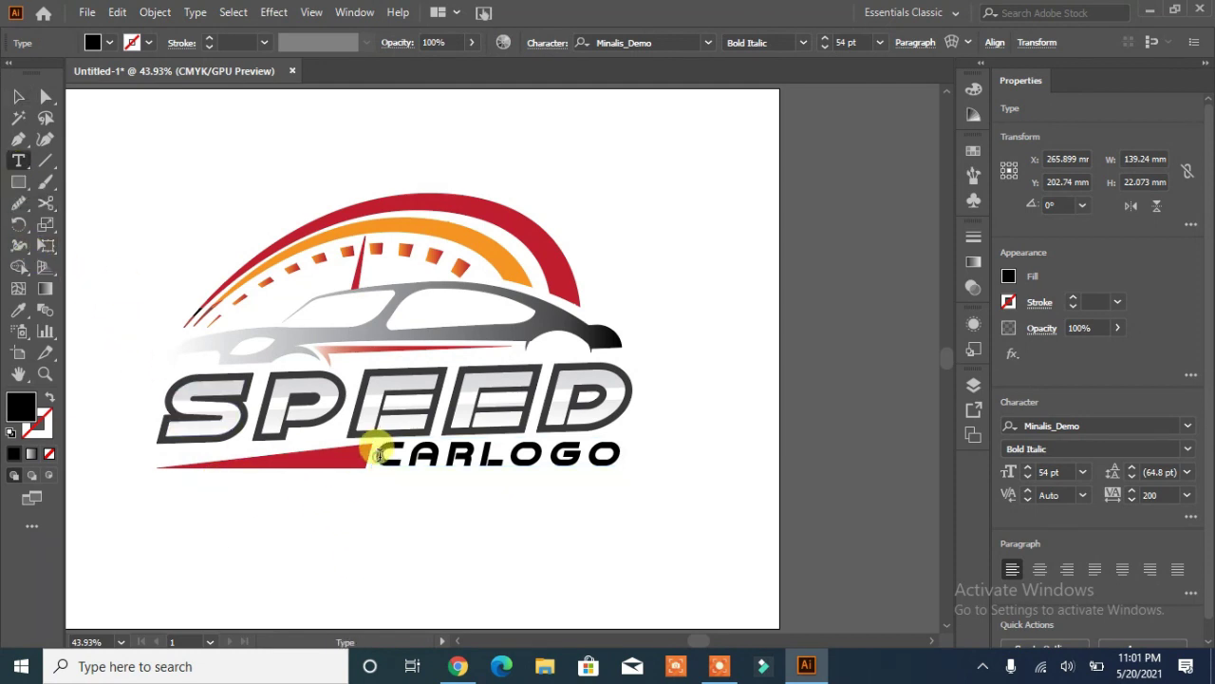
left_click_drag(377, 454, 629, 465)
left_click(18, 310)
left_click(325, 212)
left_click(16, 95)
left_click(18, 161)
left_click(19, 310)
left_click(350, 230)
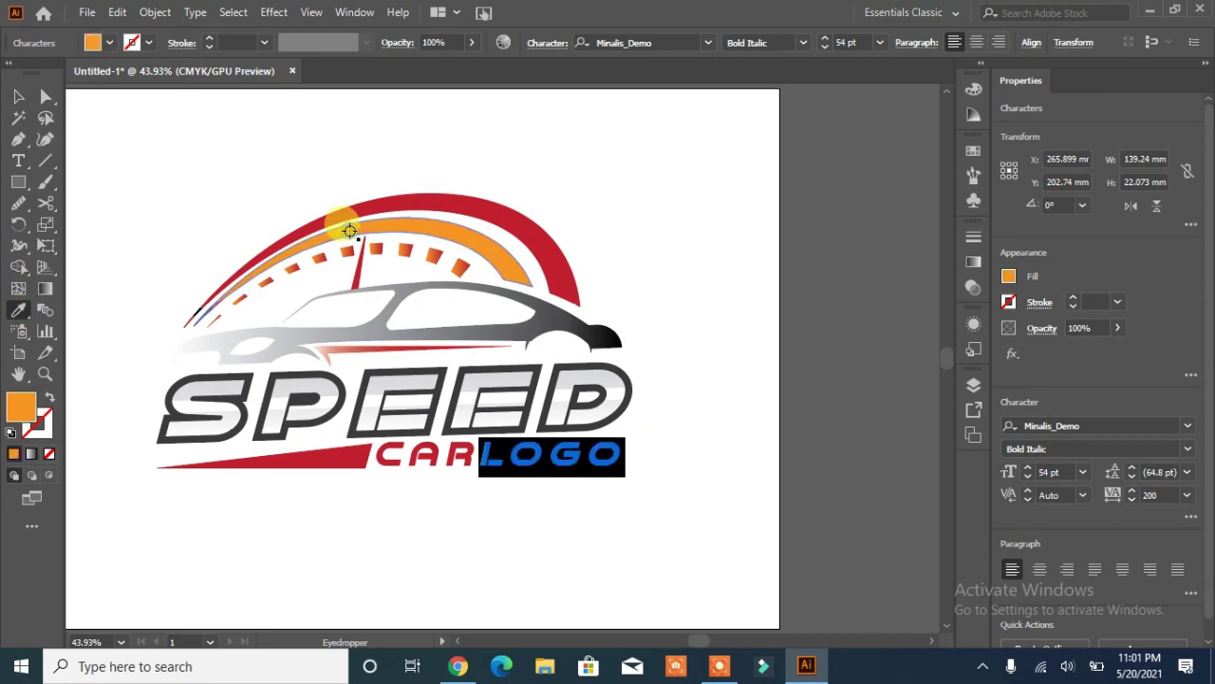
left_click(18, 96)
left_click(183, 572)
Group the complete logo and center it on the artboard
left_click_drag(645, 199, 142, 481)
mouse_move(428, 339)
left_mouse_down()
mouse_move(487, 340)
mouse_move(438, 334)
left_mouse_up()
key("ctrl+0")
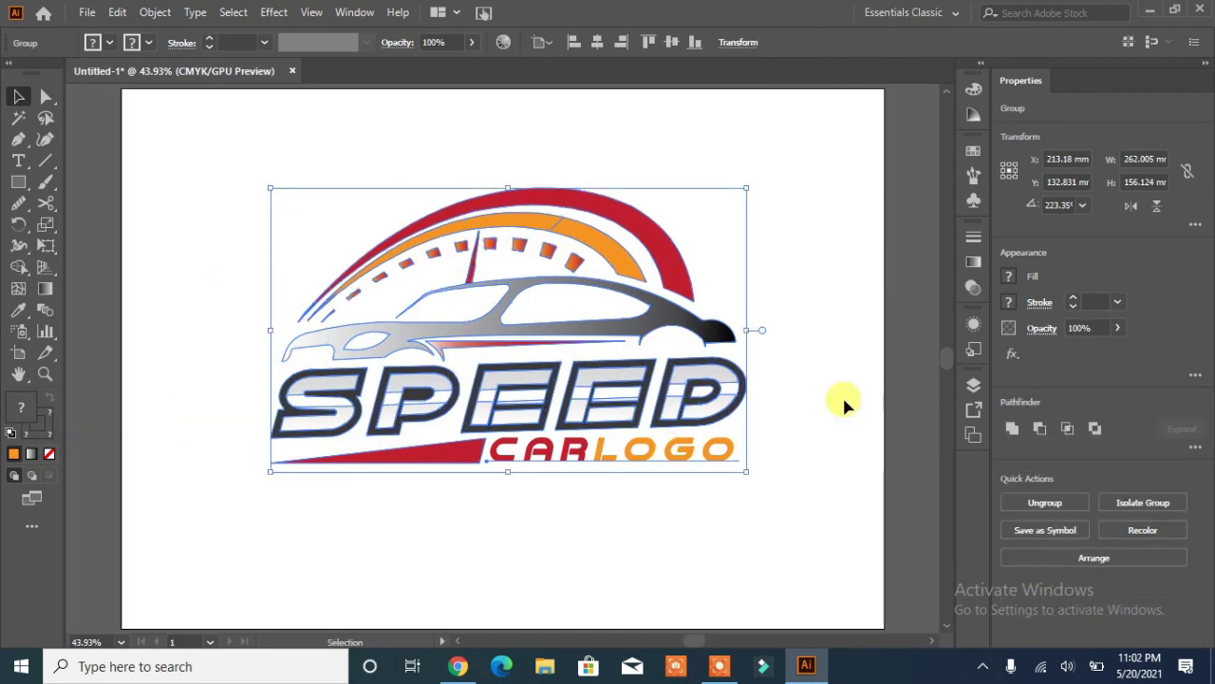
left_click(833, 383)
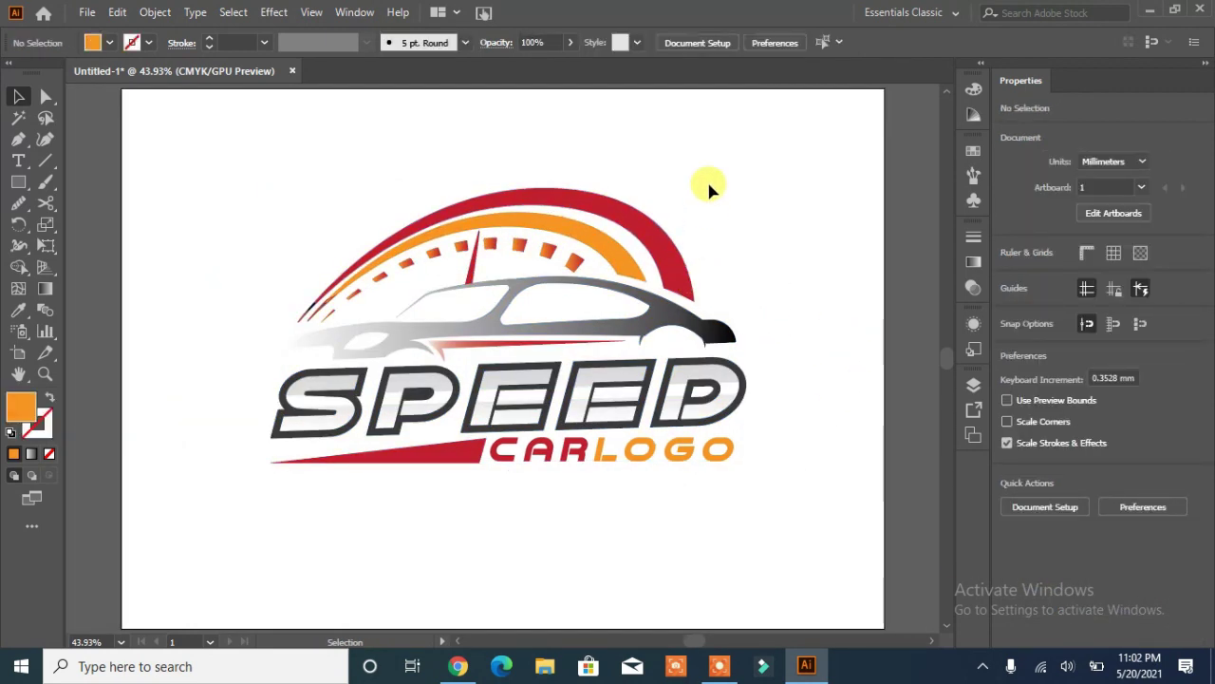
Draw a small orange rectangle about 4 × 8 mm above and beside the logo, and slant it with Free Transform
left_click_drag(17, 144, 24, 188)
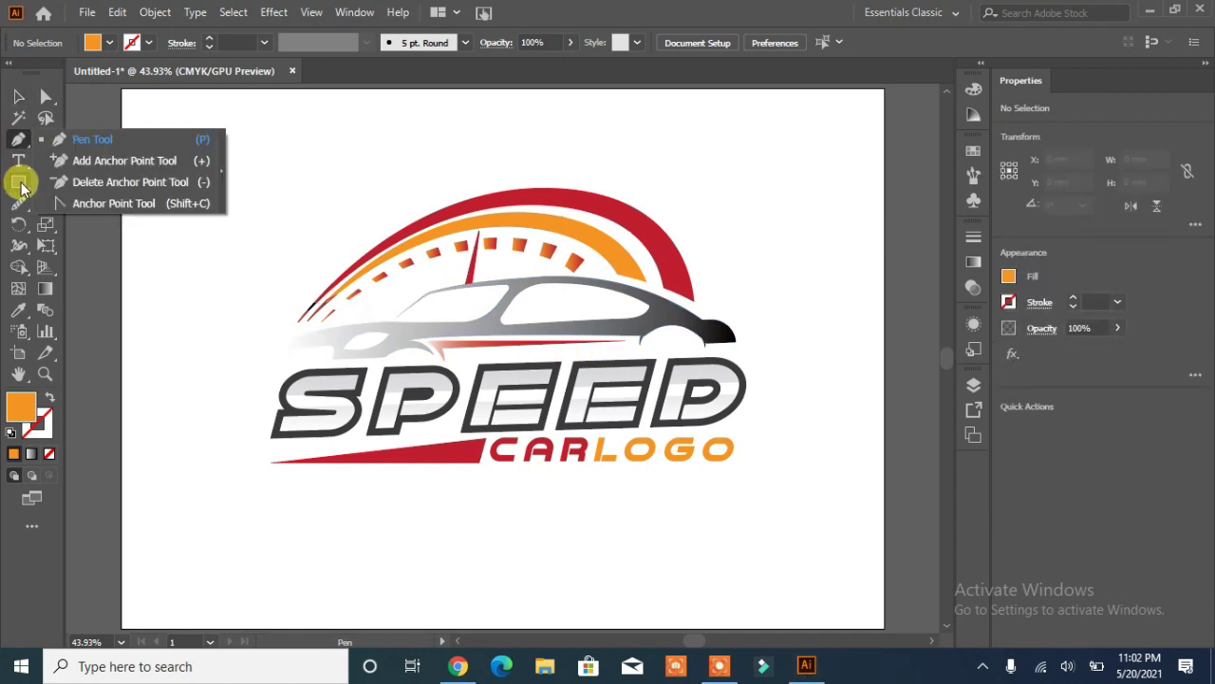
left_click(19, 182)
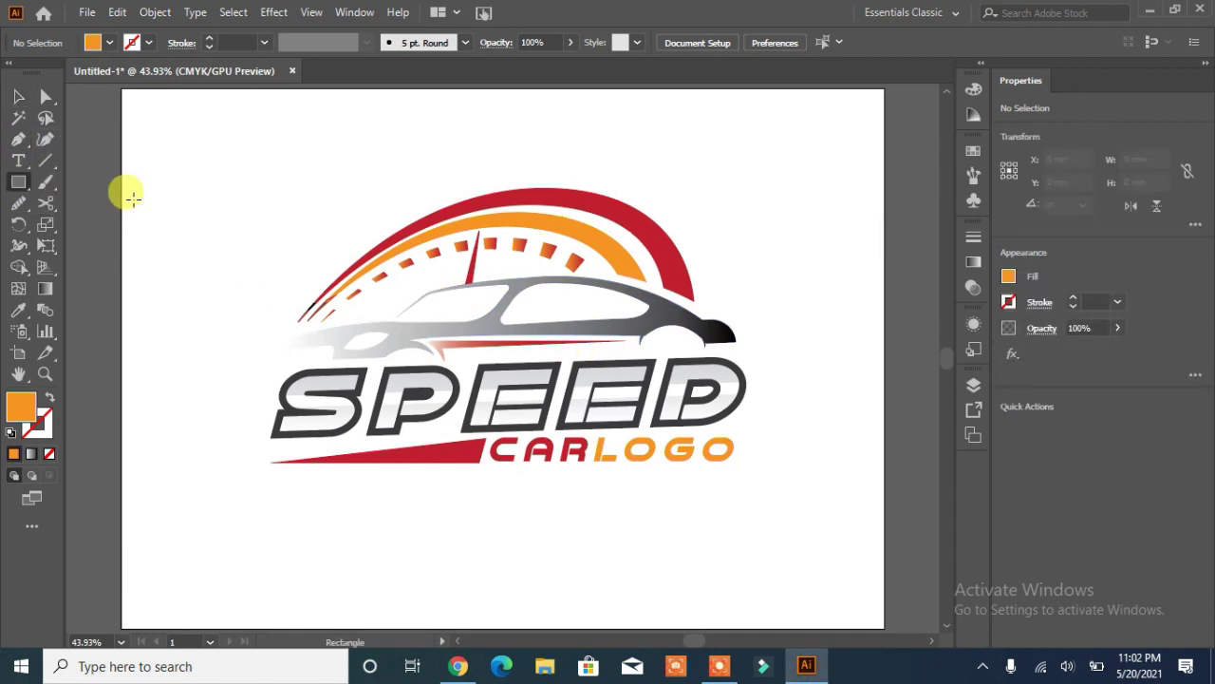
mouse_move(179, 194)
left_mouse_down()
mouse_move(188, 212)
mouse_move(160, 248)
left_mouse_up()
left_click(46, 246)
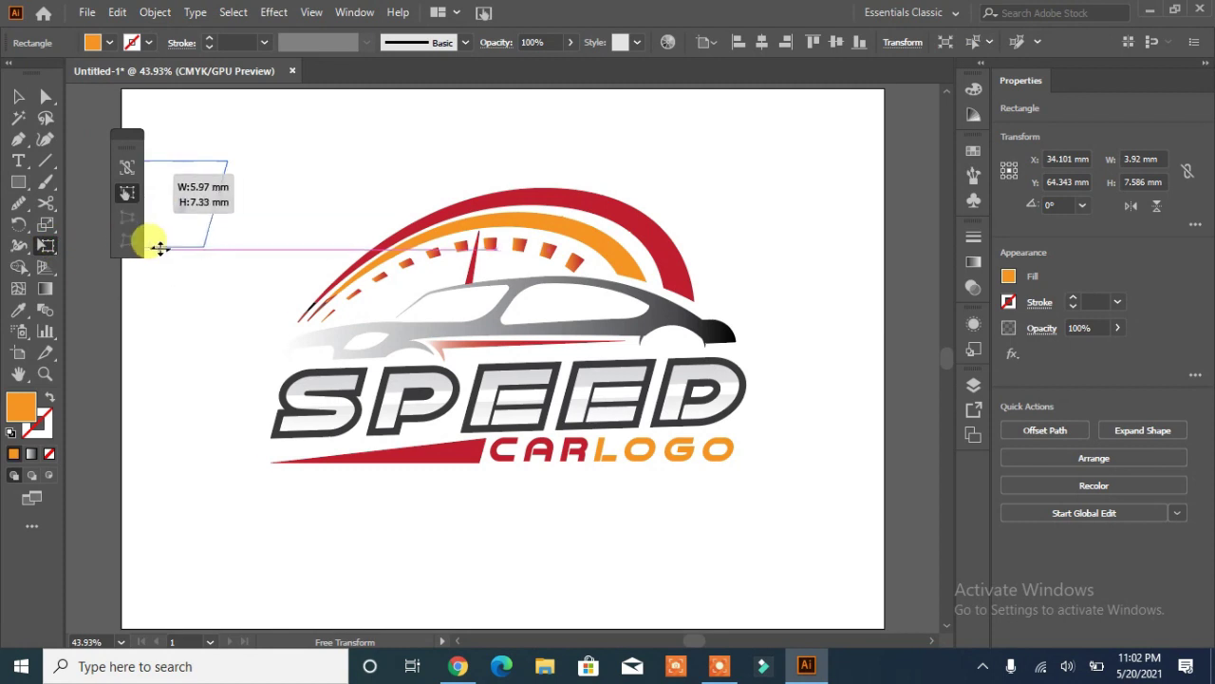
left_click(18, 96)
left_click(263, 209)
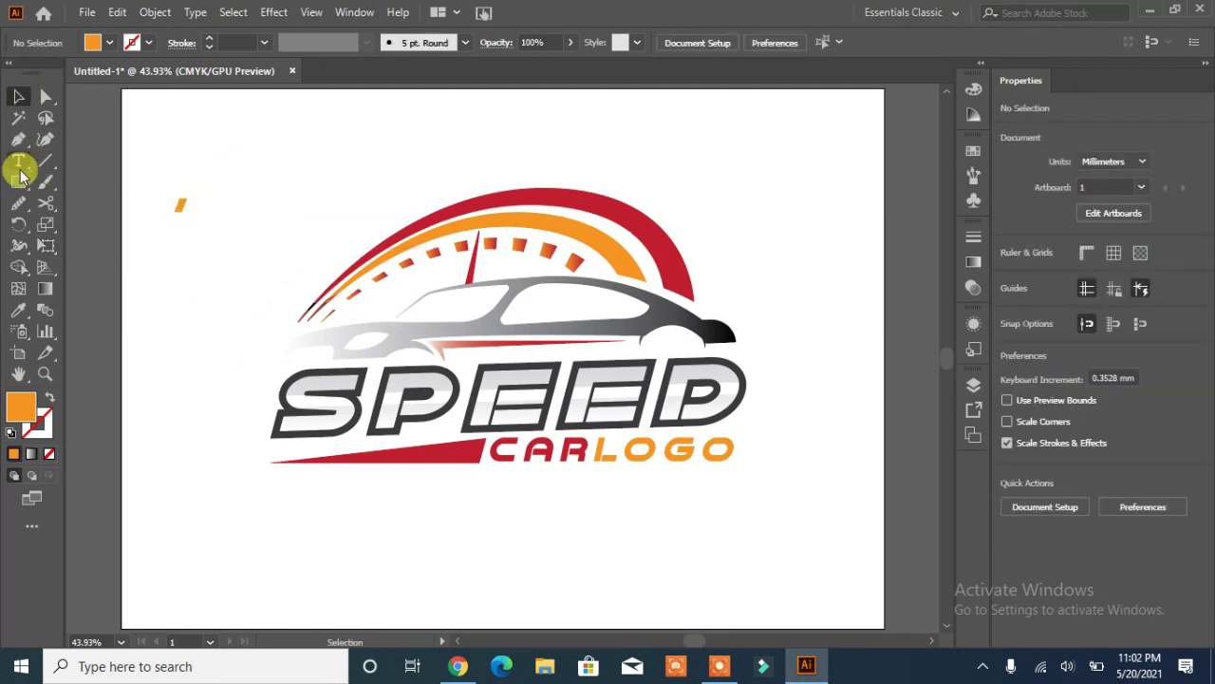
Draw a rounded rectangle over the top of the slanted bar and reshape it with Direct Selection to about 19 × 9 mm
left_click_drag(19, 180, 85, 203)
left_click_drag(173, 183, 197, 209)
left_click(46, 97)
left_click(19, 97)
left_click(176, 258)
left_click(46, 97)
left_click(218, 195)
left_click(197, 256)
left_click(276, 240)
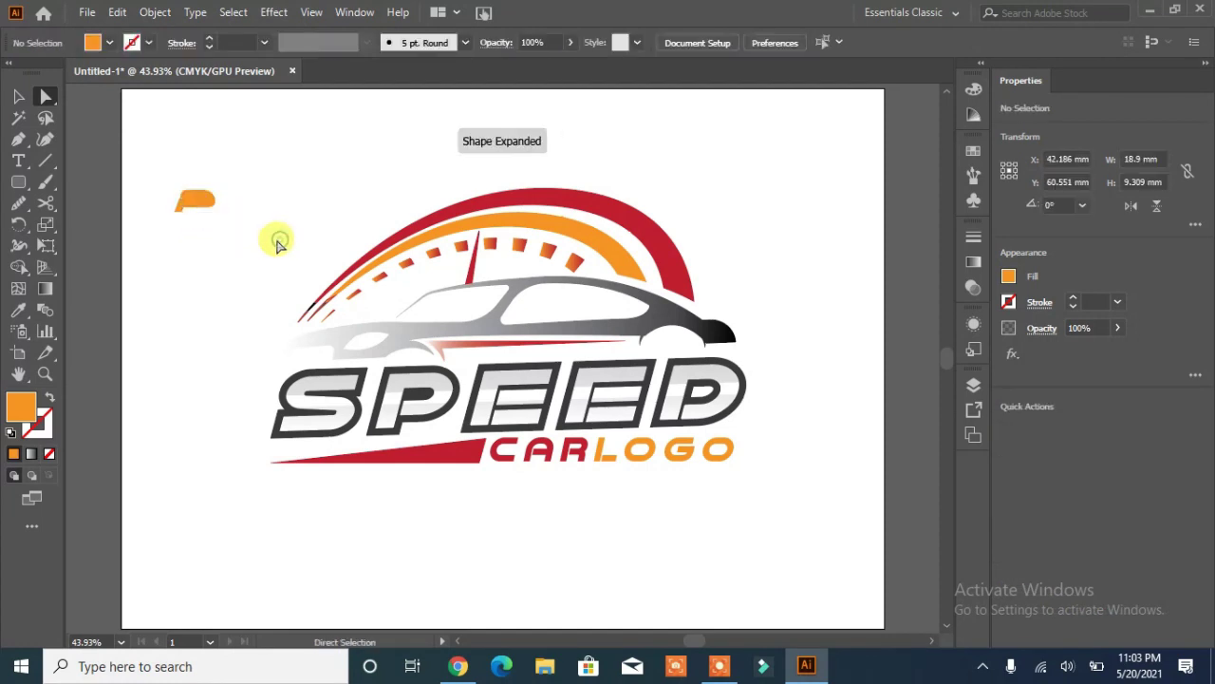
Nudge the rounded orange shape sideways to align it with the slanted bar as a side mirror
left_click(210, 200)
left_click(19, 96)
left_click(223, 265)
left_click(196, 200)
key("Left")
key("Left")
key("Left")
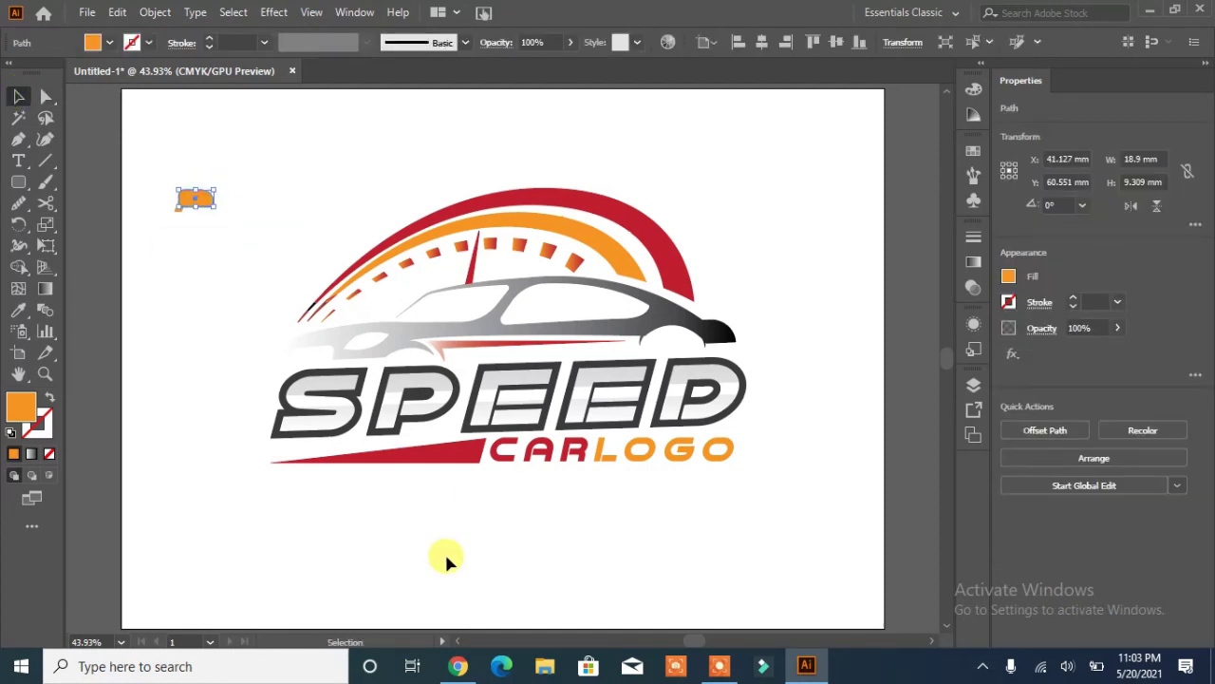
key("Left")
key("Right")
key("Right")
Merge the two orange shapes into one side mirror and place a copy at the front corner of the car's rear side window
left_click_drag(169, 178, 512, 318)
left_click(195, 244)
left_click(244, 247)
left_click(197, 201)
Fill the placed side mirror with the car body's gradient using the Eyedropper
left_click(18, 310)
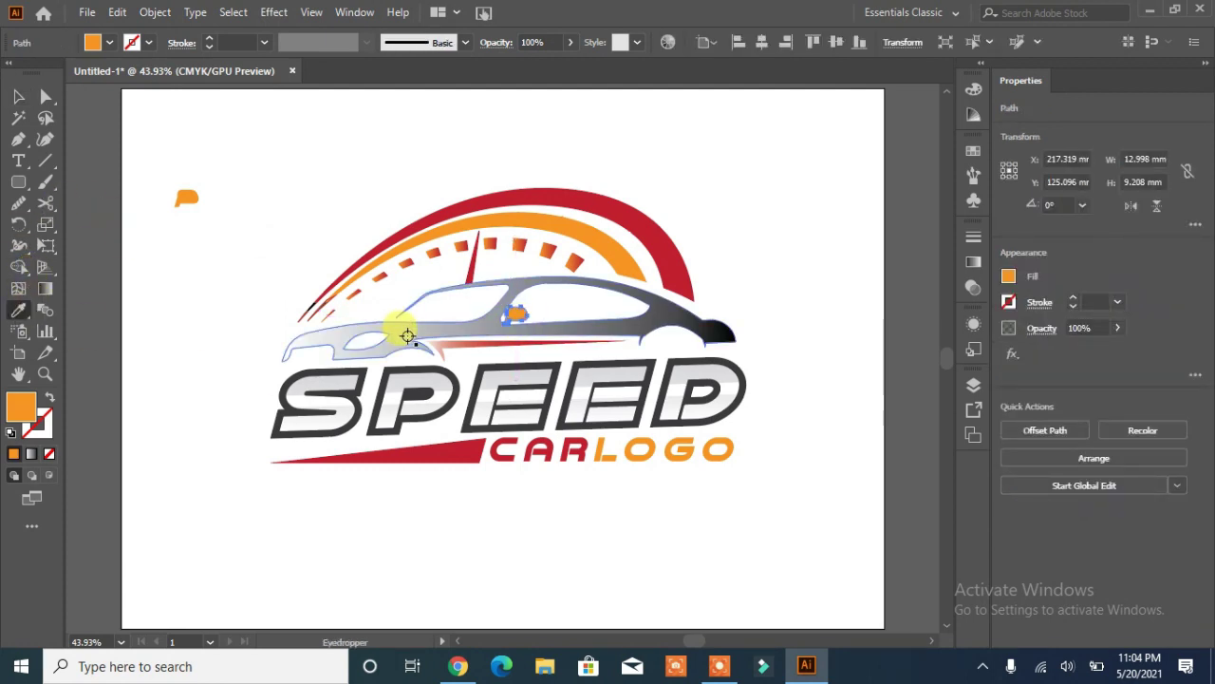
left_click(401, 331)
left_click(12, 95)
left_click(241, 275)
Redirect the side mirror's gradient to -151.5° and nudge the mirror into place on the window corner
left_click(521, 314)
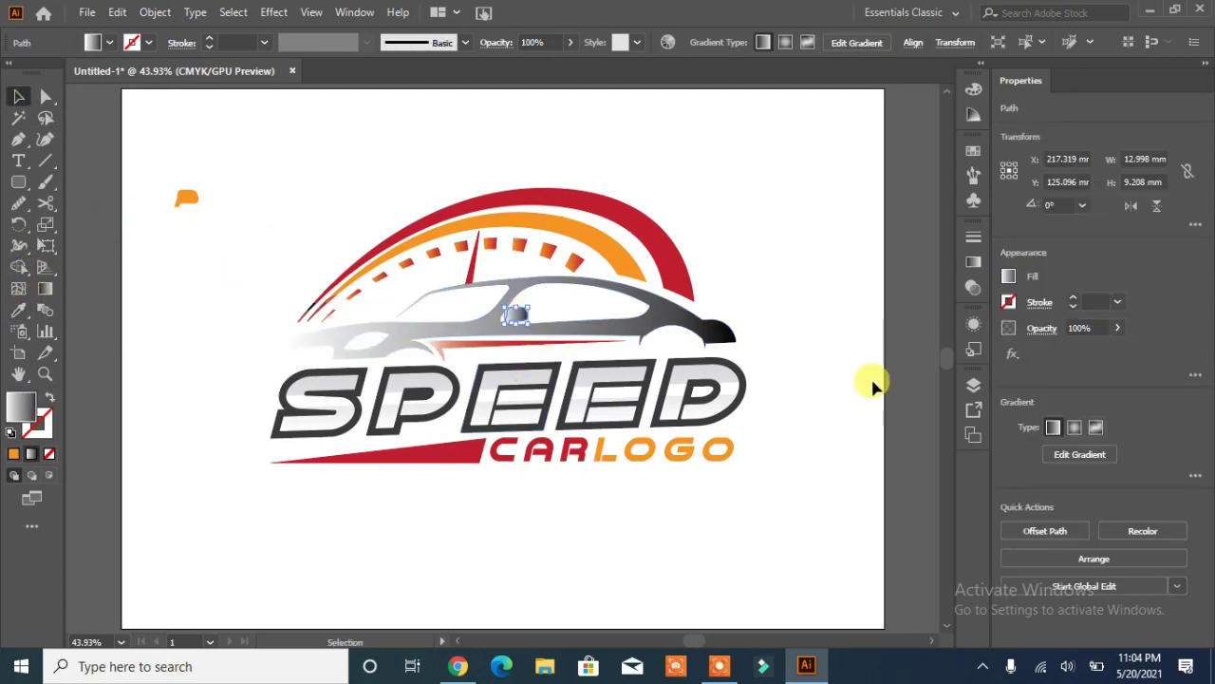
left_click(1009, 275)
left_click(973, 261)
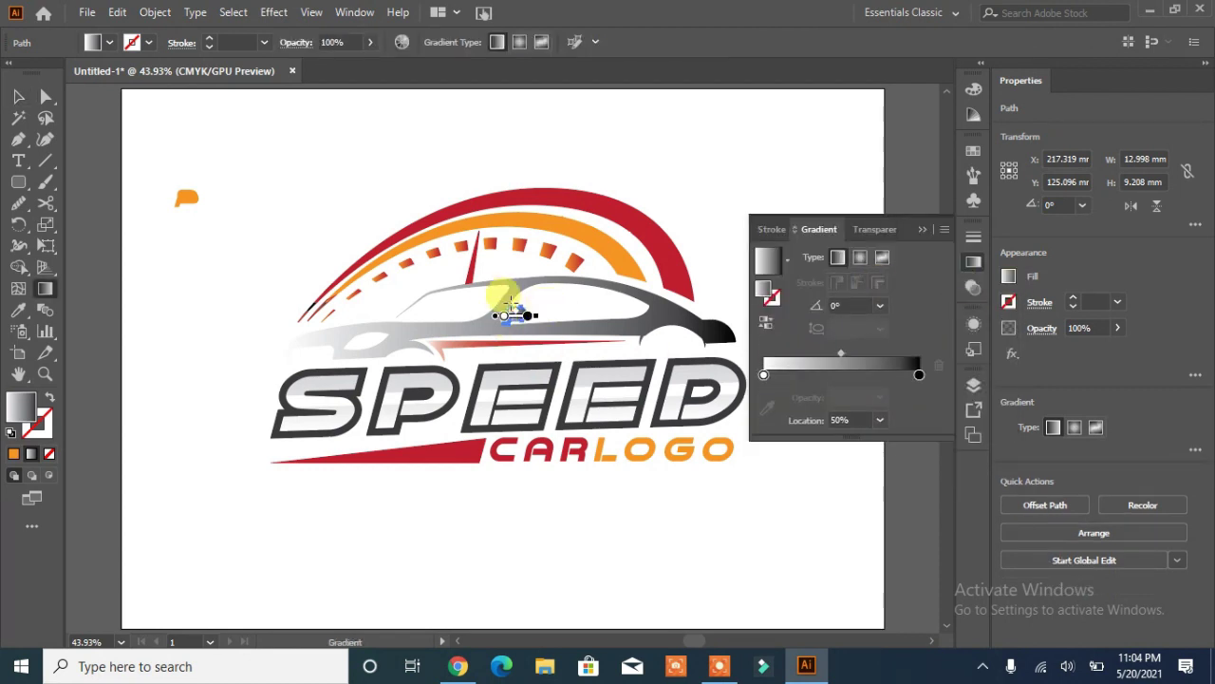
left_click_drag(496, 324, 517, 316)
left_click(18, 96)
left_click(201, 306)
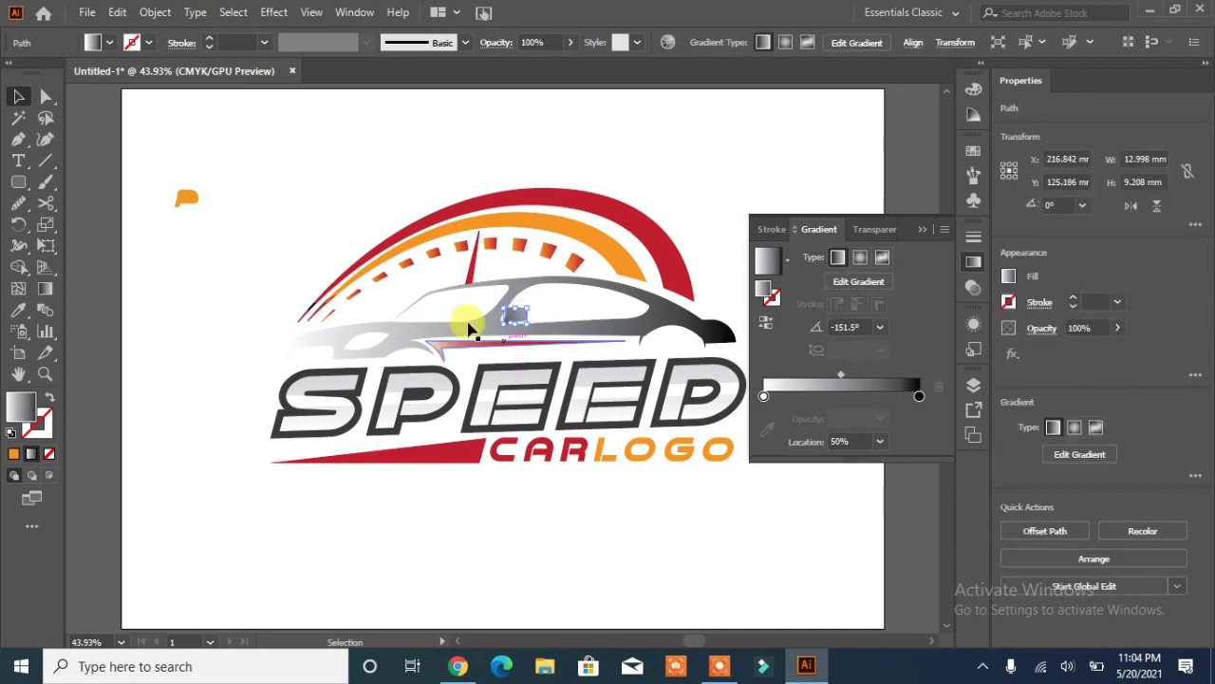
left_click(356, 211)
left_click(519, 315)
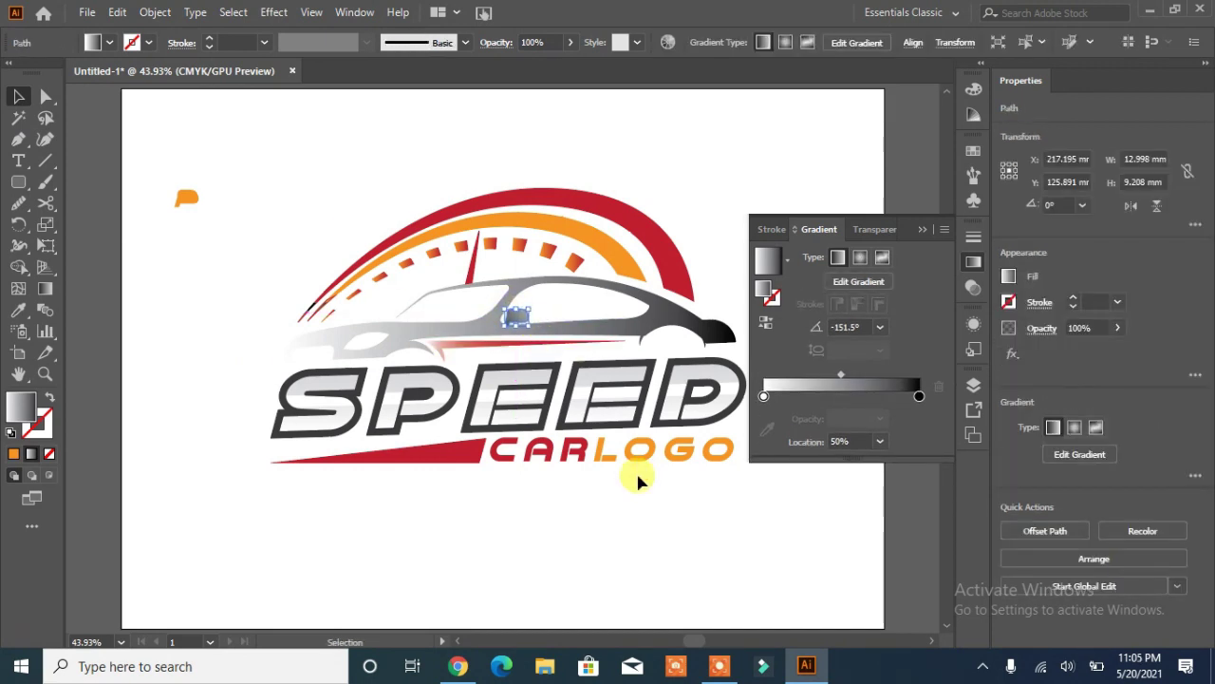
left_click(719, 205)
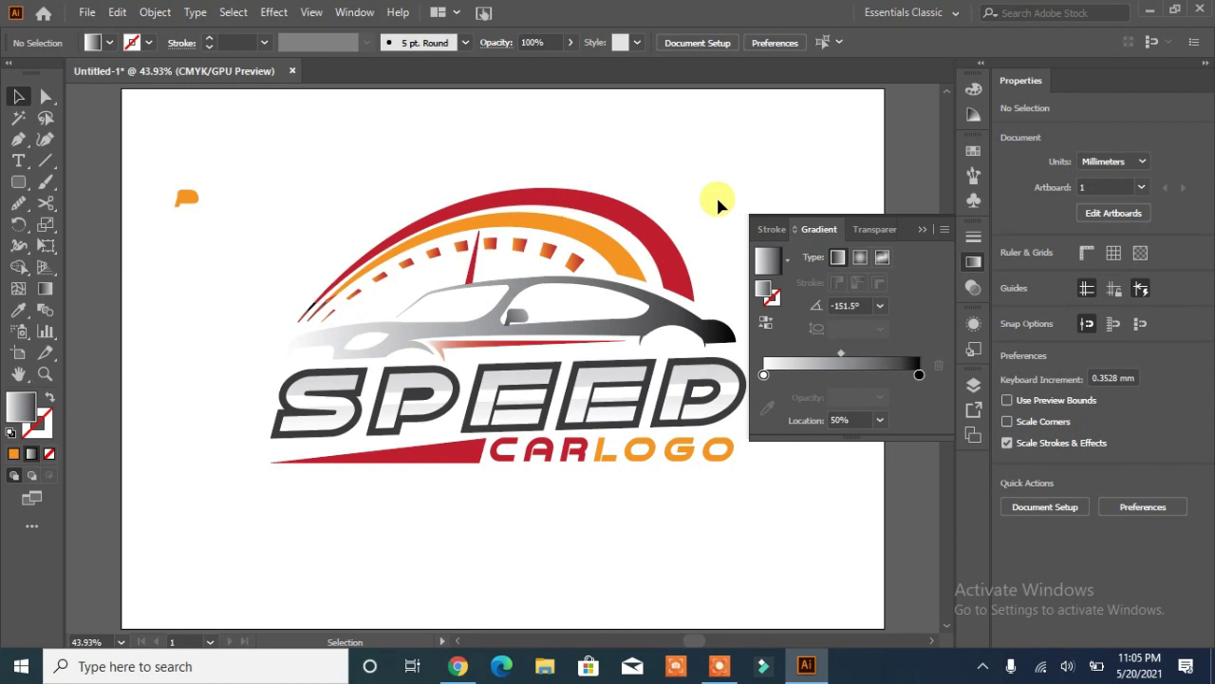
Group the side mirror with the whole logo and delete the spare orange mirror shape
left_click_drag(770, 196, 279, 513)
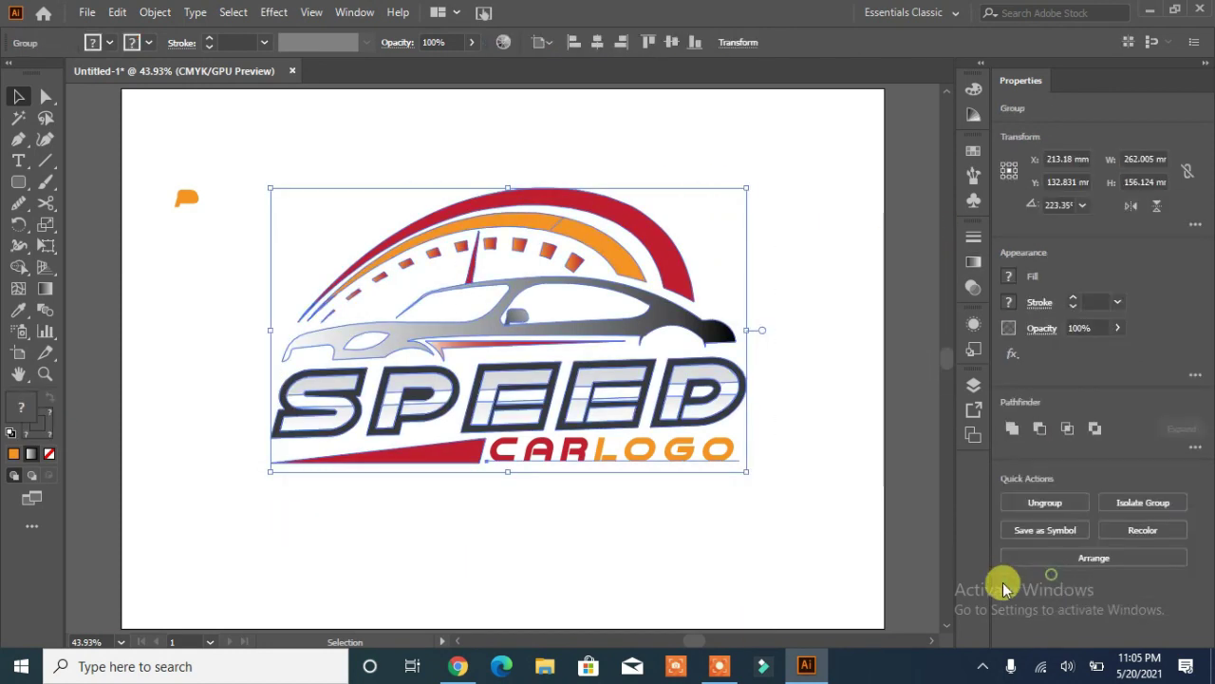
left_click(719, 593)
left_click(187, 197)
left_click(320, 387)
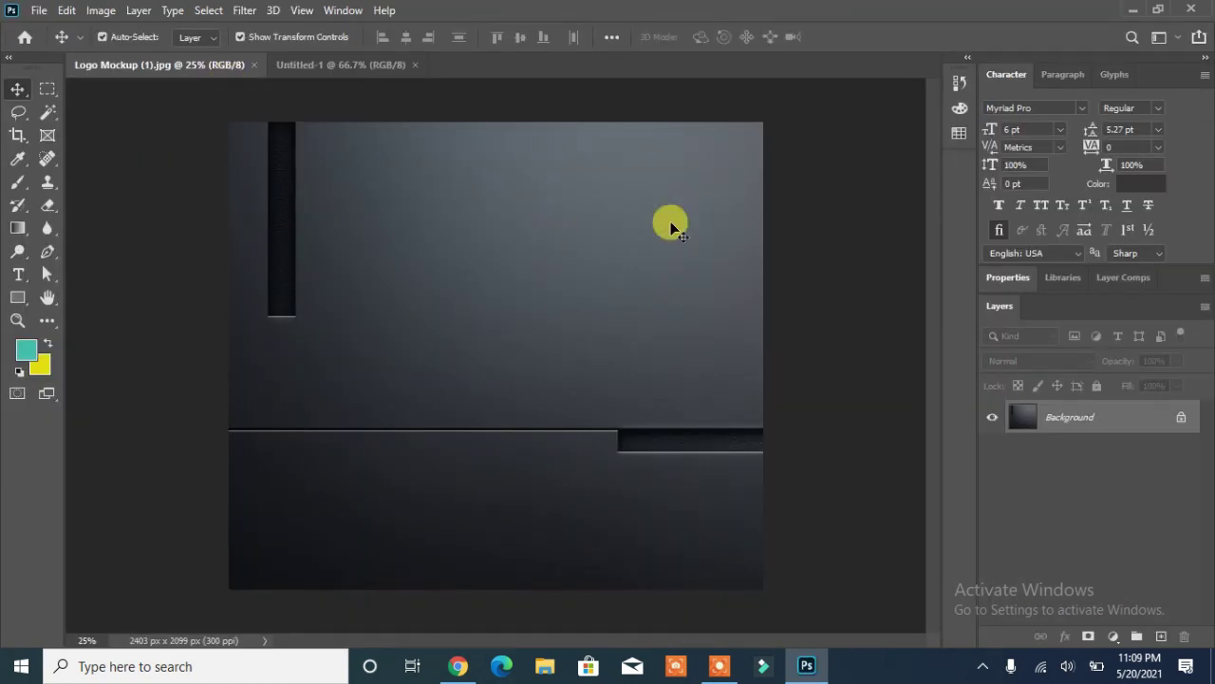
Switch to Photoshop, unlock the background of Logo Mockup (1).jpg and bring it into the Untitled-1 document
left_click(1181, 417)
left_click_drag(489, 280, 516, 388)
key("ctrl+0")
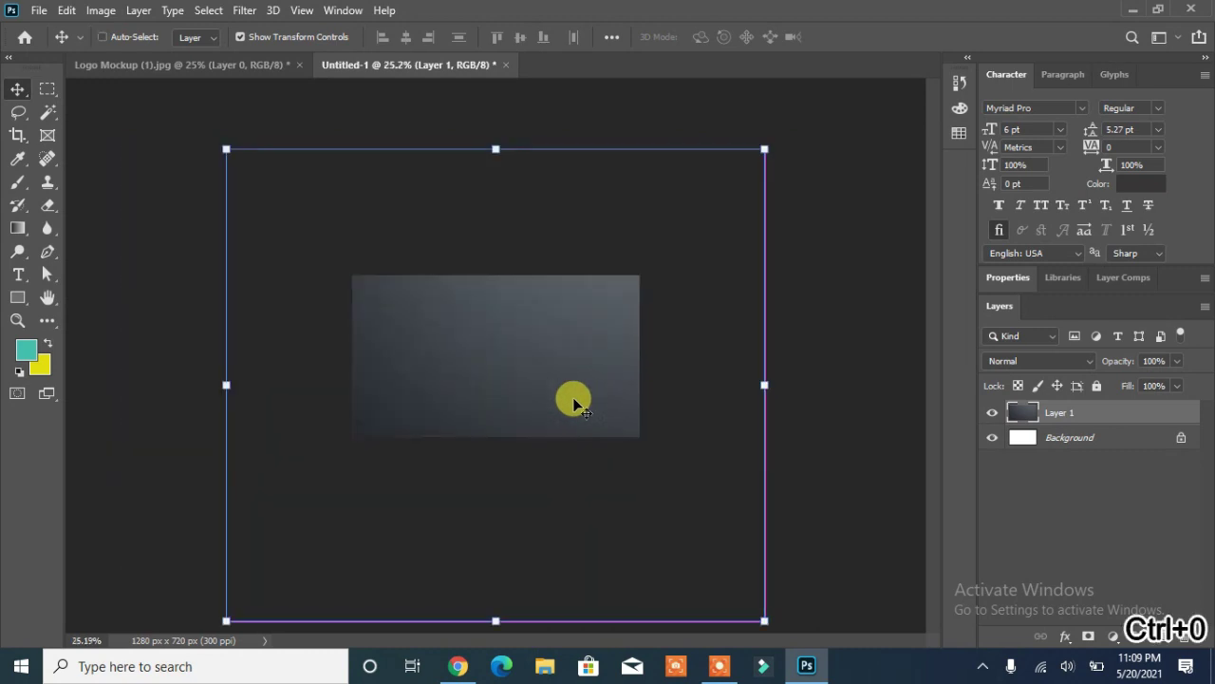
Scale down and reposition the mockup layer so that its plain dark area covers the whole canvas
left_click_drag(769, 638, 728, 586)
left_click_drag(729, 368, 638, 369)
left_click_drag(546, 354, 618, 399)
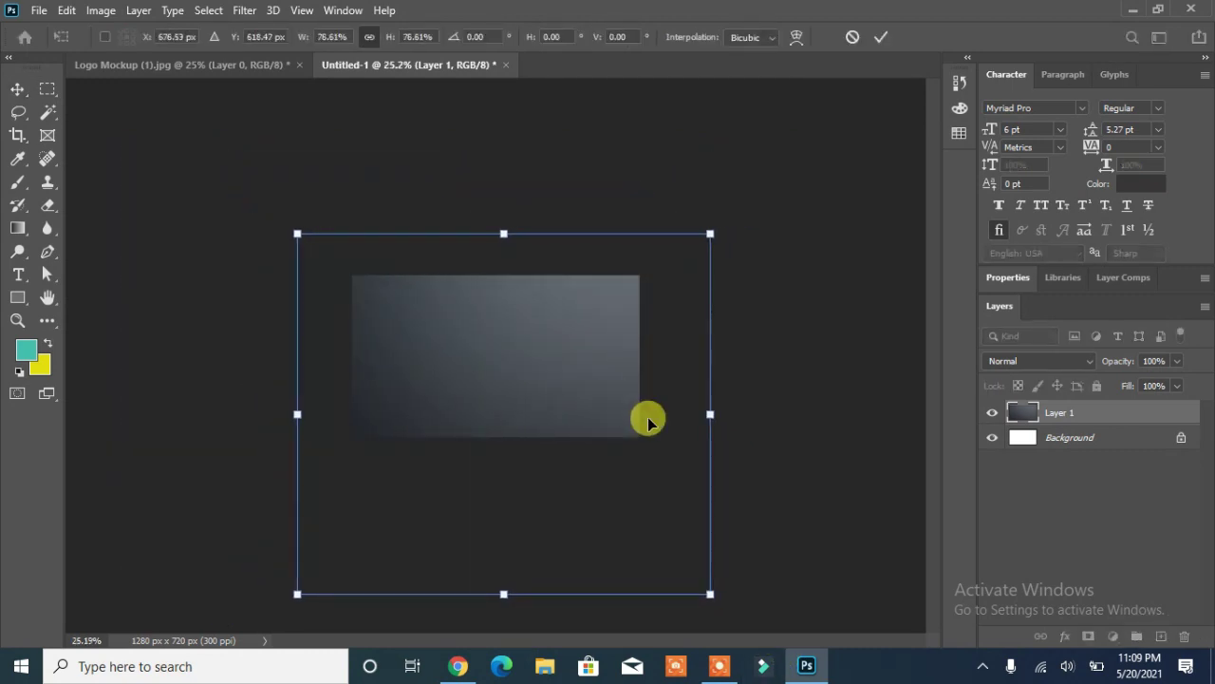
left_click_drag(710, 595, 651, 543)
mouse_move(287, 234)
left_mouse_down()
mouse_move(288, 247)
mouse_move(300, 240)
left_mouse_up()
key("Return")
key("ctrl+plus")
key("ctrl+plus")
key("ctrl+plus")
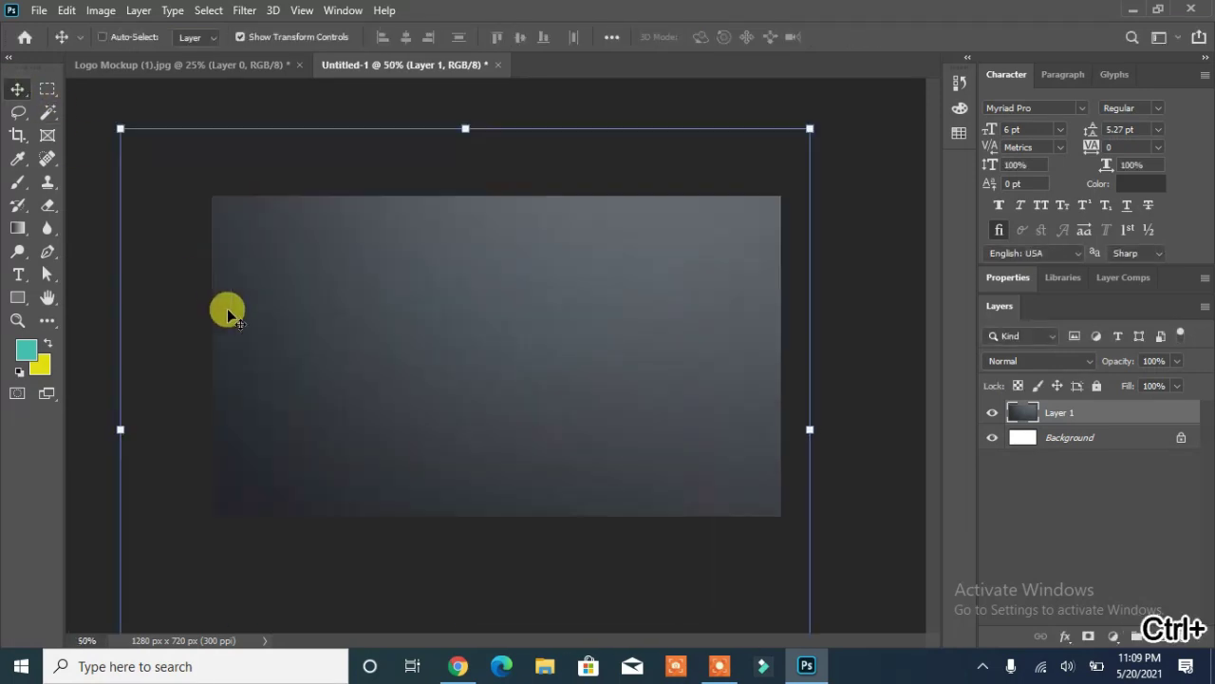
Open SPEED CAR LOGO-01.png from the SPEED CAR LOGO folder inside Logo design
left_click(39, 9)
left_click(89, 45)
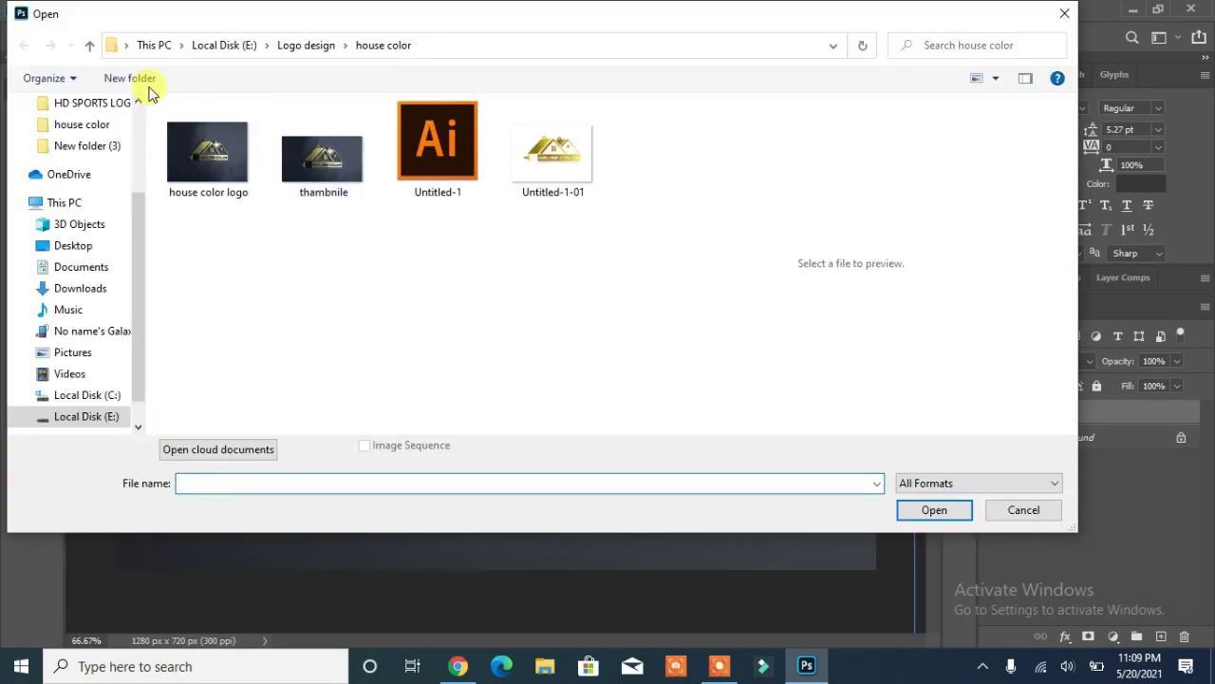
key("alt+Up")
left_click(298, 181)
key("s")
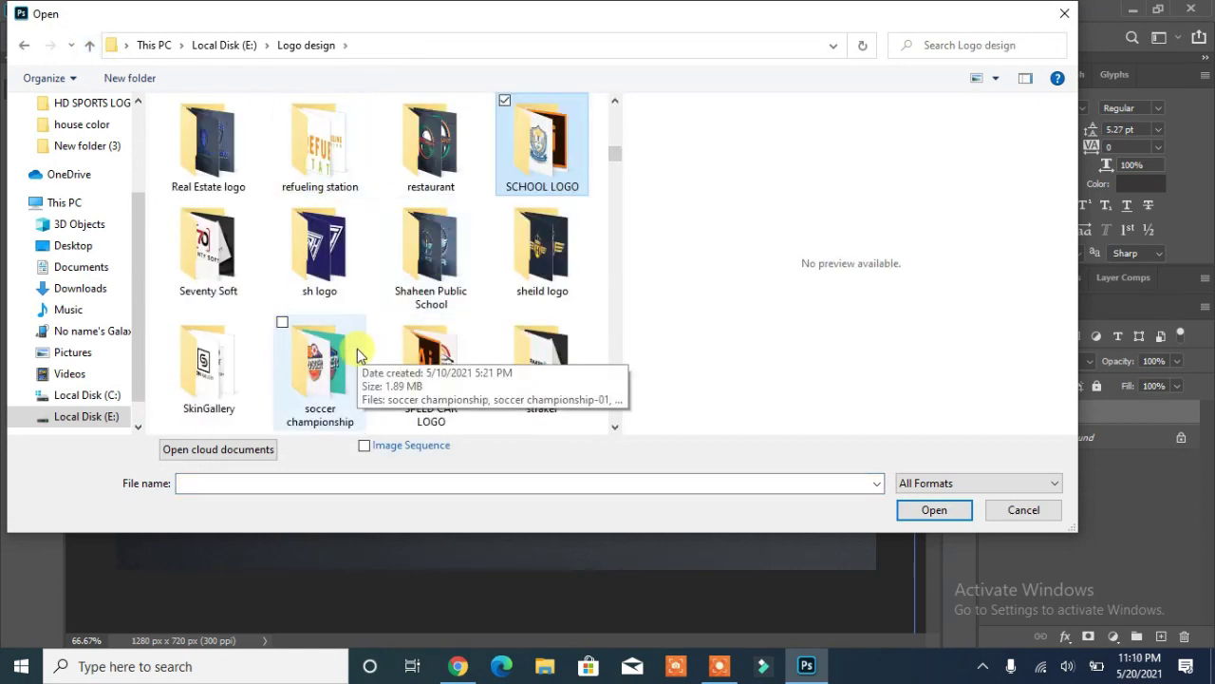
key("s")
key("p")
double_click(426, 370)
left_click(326, 160)
left_click(934, 510)
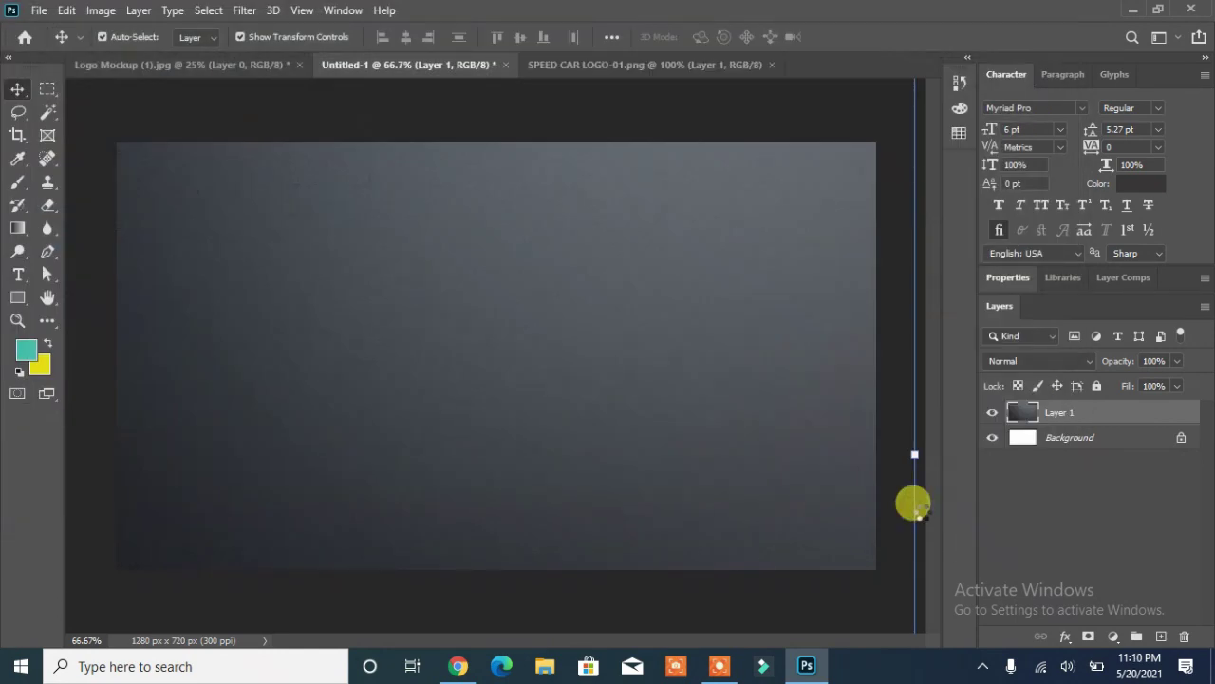
Bring the car logo into Untitled-1, scale it down to about half the canvas width and center it on the background
left_click_drag(583, 327, 460, 278)
key("ctrl+0")
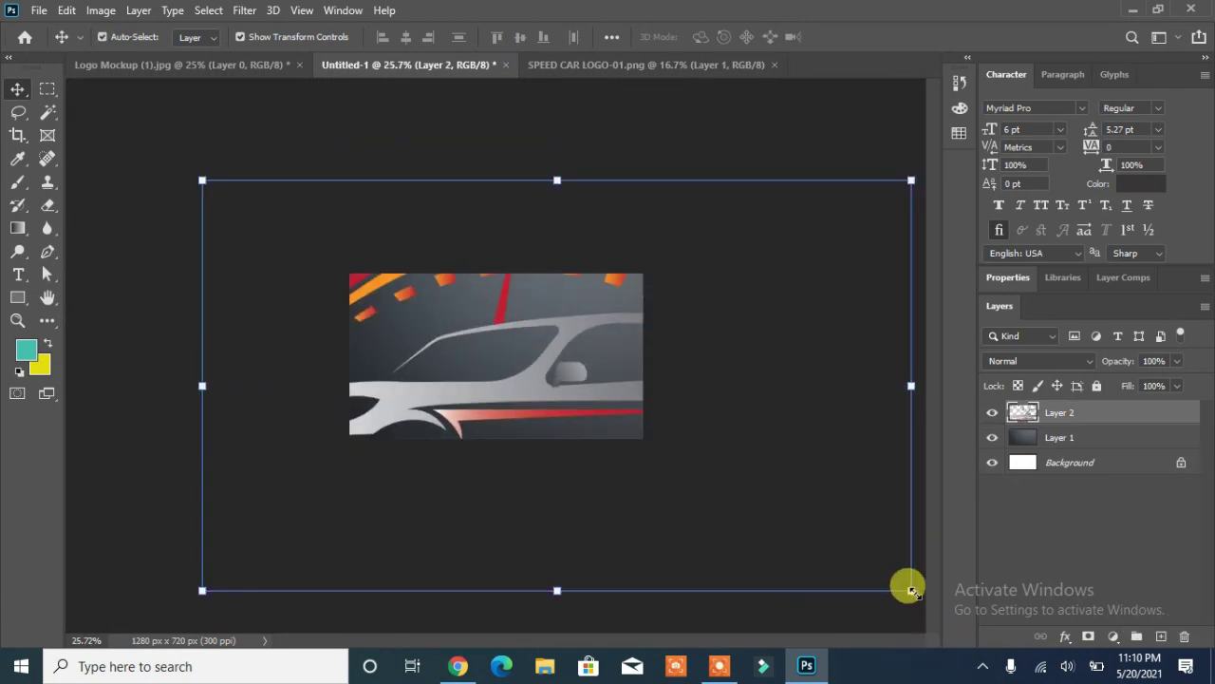
left_click_drag(905, 581, 633, 457)
left_click_drag(195, 176, 417, 302)
left_click_drag(646, 459, 574, 397)
key("Return")
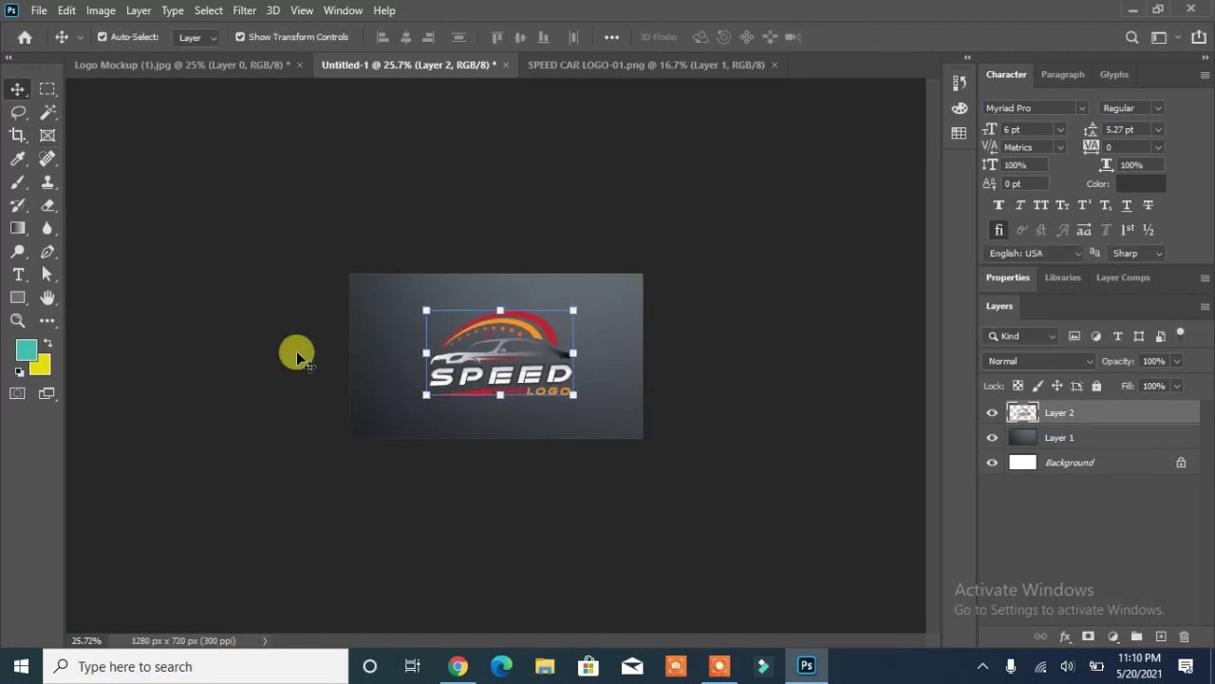
key("ctrl+plus")
key("ctrl+plus")
key("ctrl+plus")
key("ctrl+plus")
key("ctrl+0")
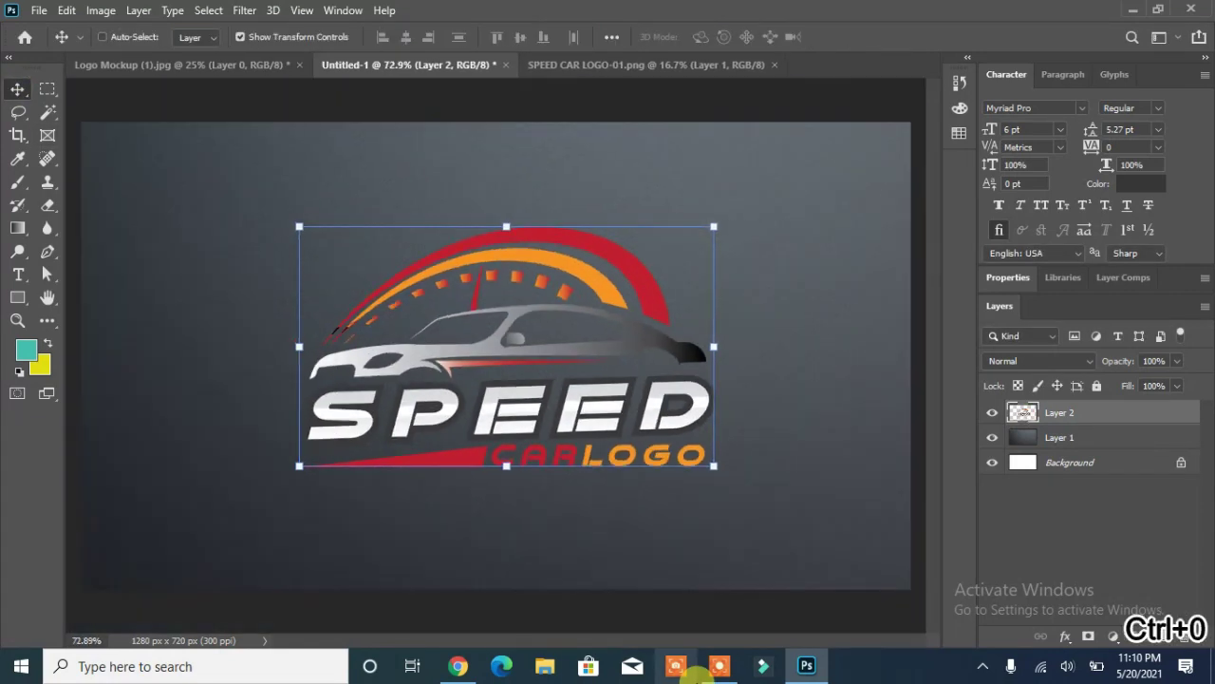
left_click_drag(555, 351, 538, 339)
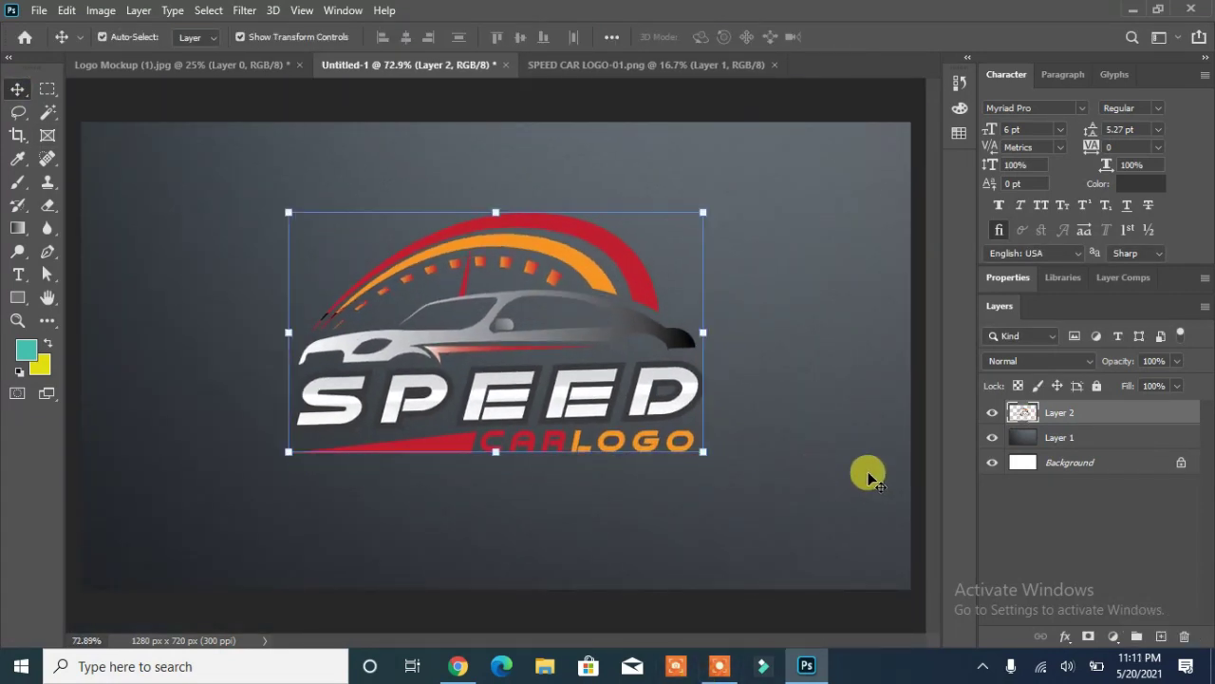
Open the layer style settings of the car logo's Layer 2 and enable Bevel & Emboss
double_click(1018, 415)
left_click_drag(738, 18, 1187, 67)
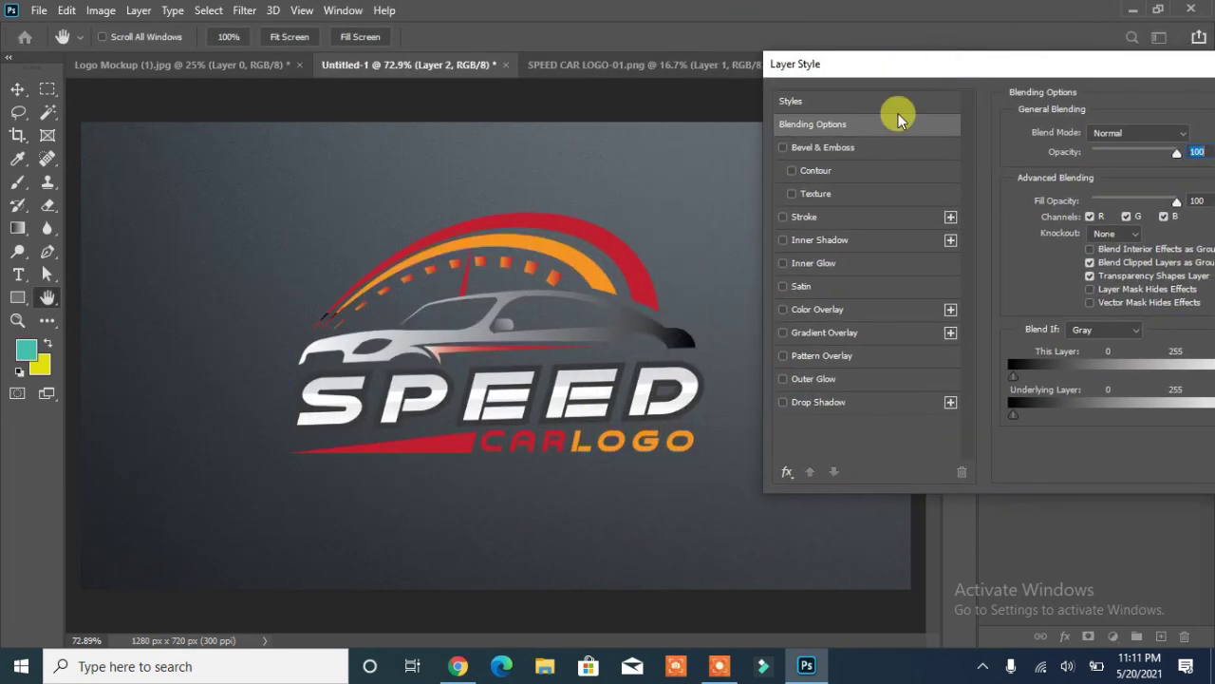
left_click(783, 148)
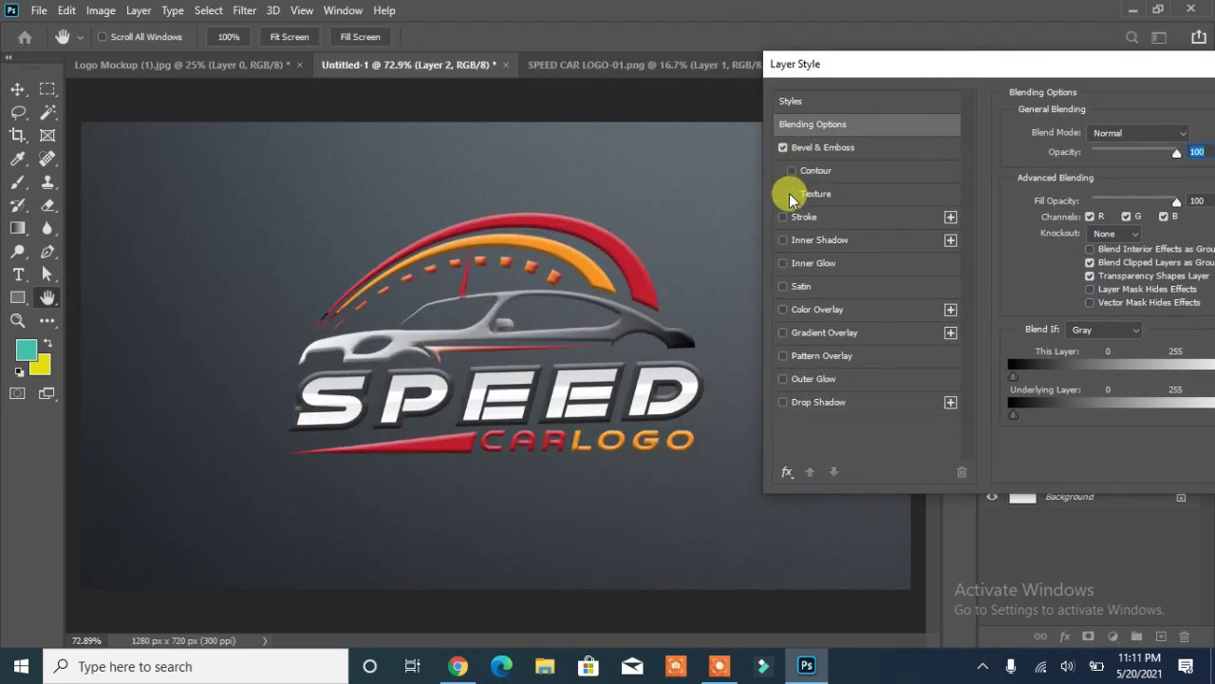
Try the Stroke, Inner Glow, Satin, Color Overlay, Gradient Overlay, Pattern Overlay and Outer Glow effects on the logo, switching each off again
left_click(783, 217)
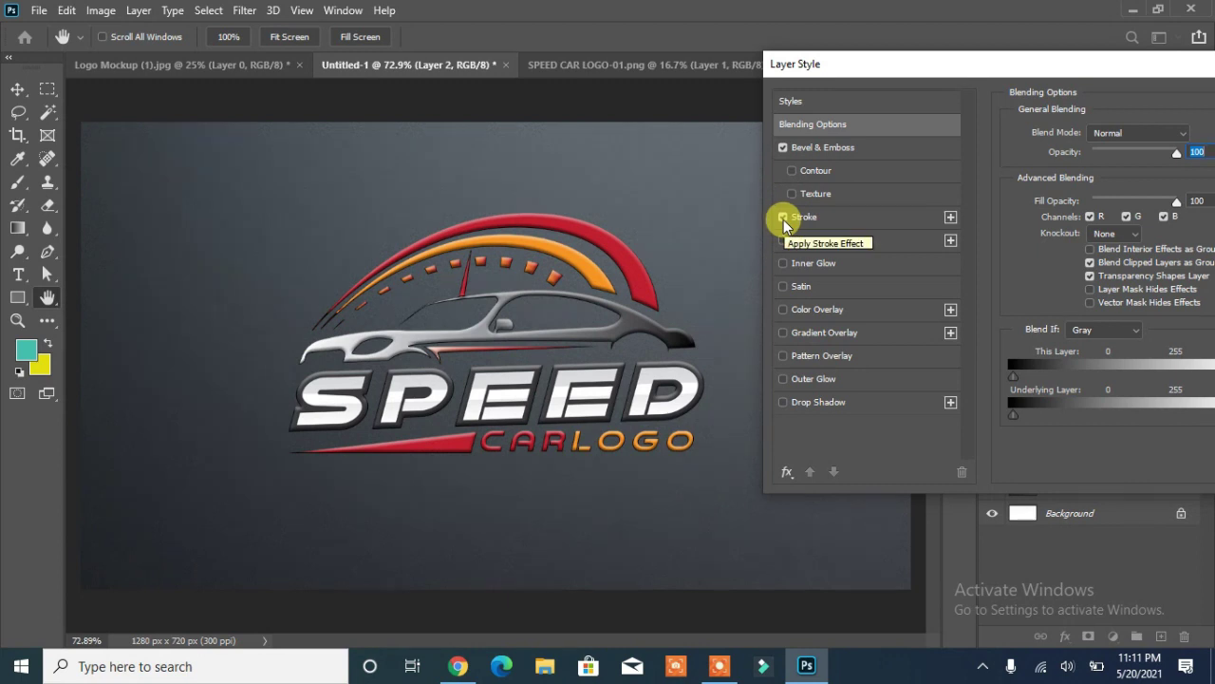
left_click(783, 218)
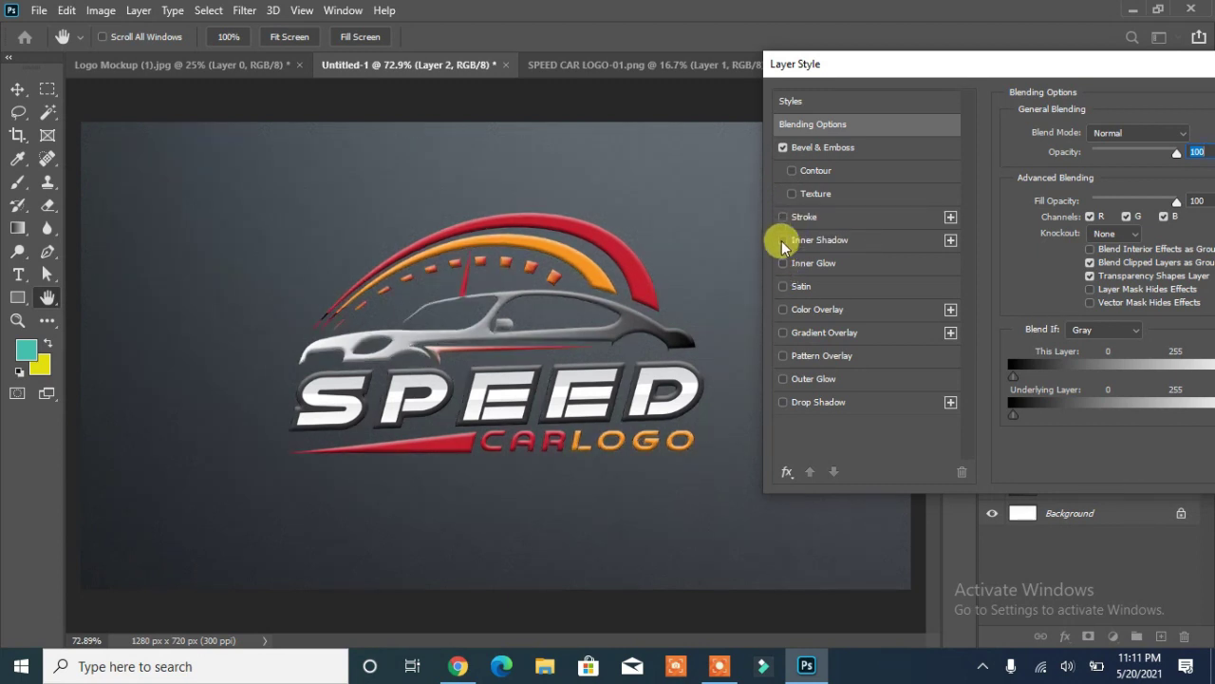
left_click(783, 263)
left_click(781, 264)
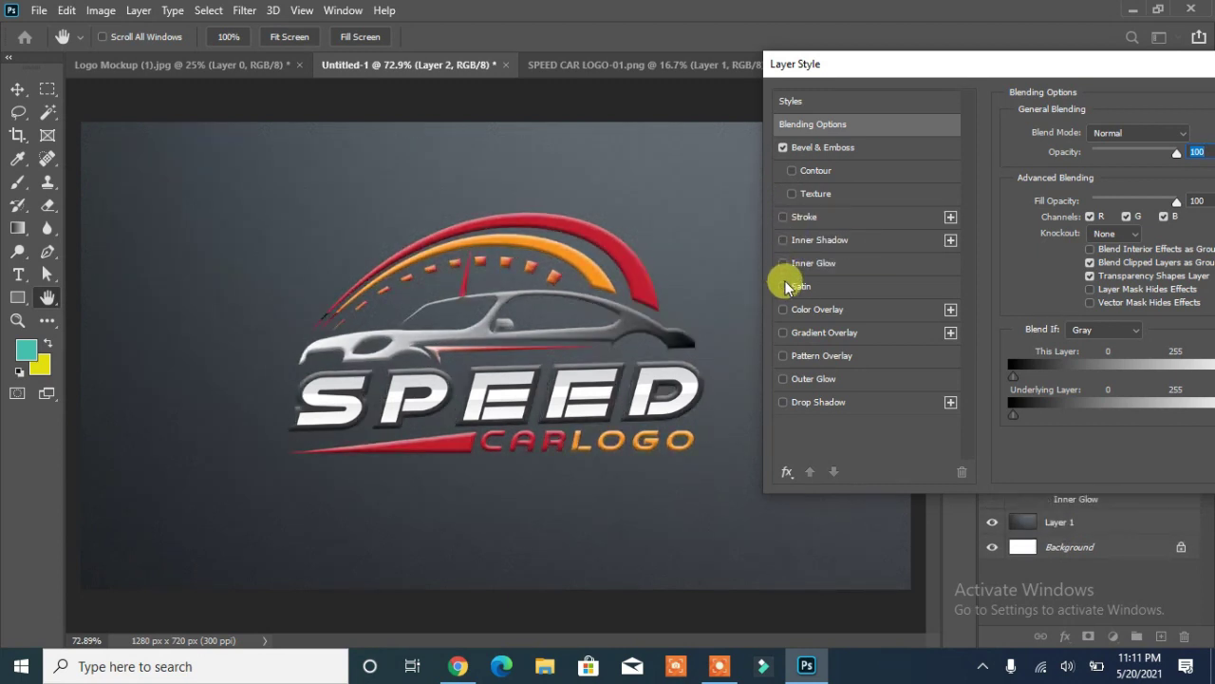
double_click(784, 287)
double_click(783, 310)
left_click(783, 334)
left_click(783, 333)
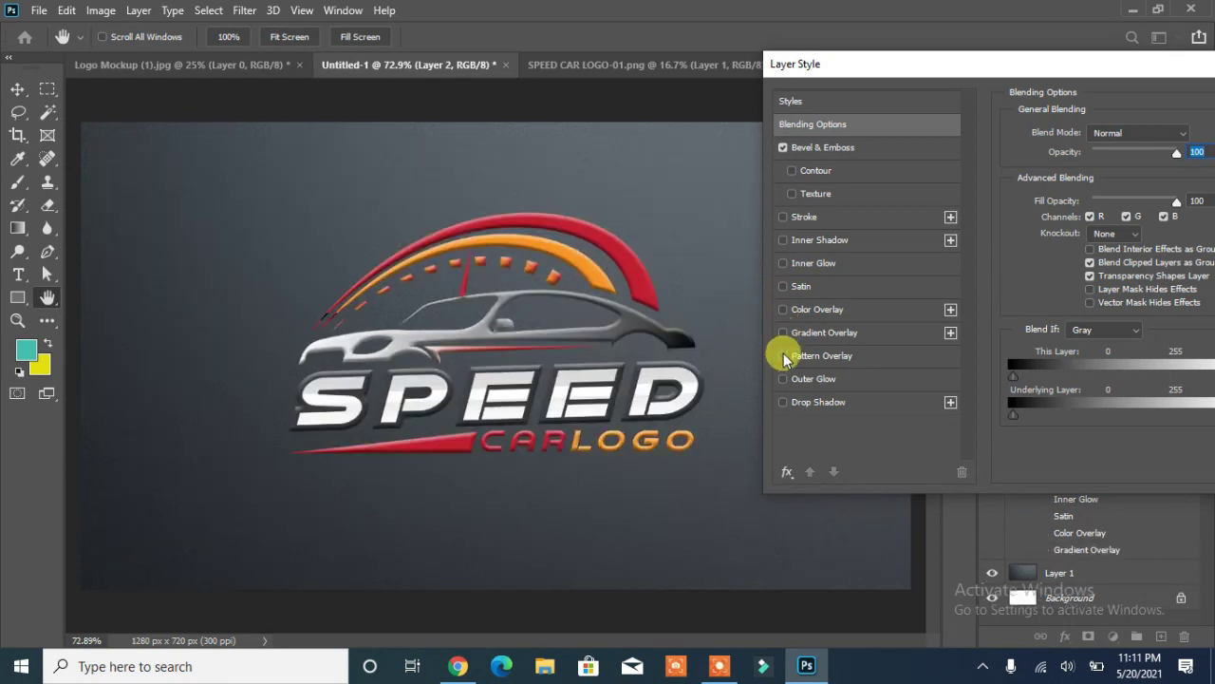
double_click(784, 356)
left_click(783, 378)
left_click(784, 378)
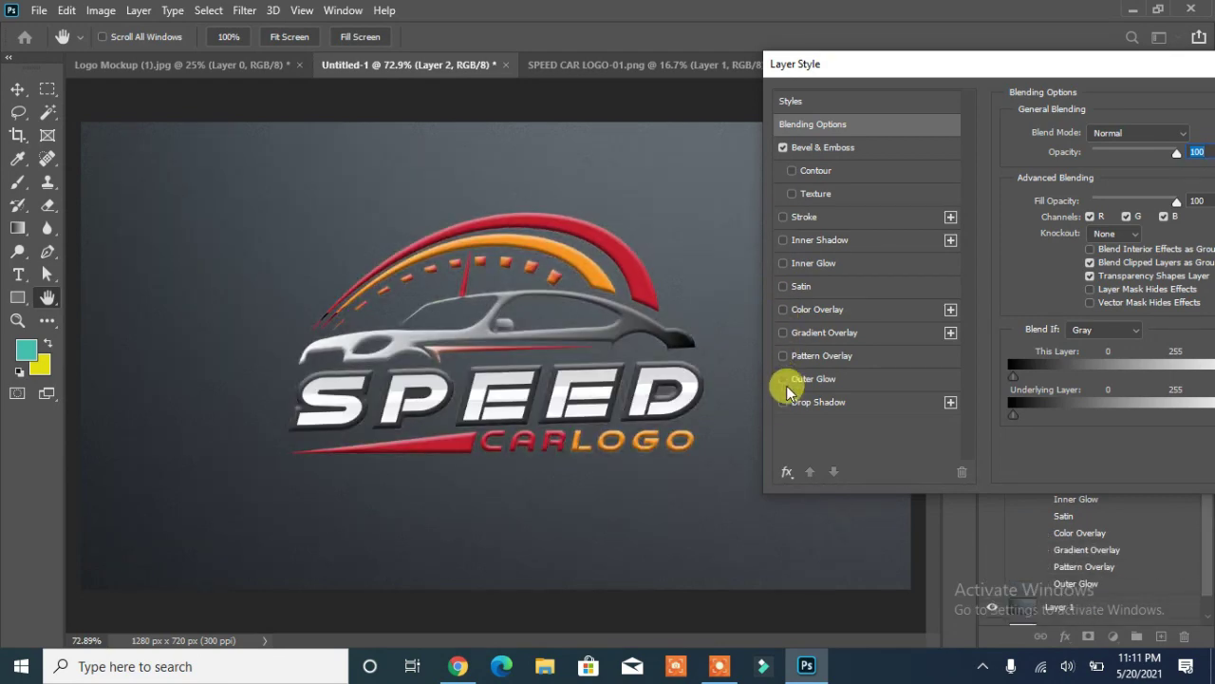
Add a Drop Shadow to the logo with 11% opacity, 94° angle, 0 px distance, 41% spread and 24 px size
left_click(783, 402)
left_click(814, 404)
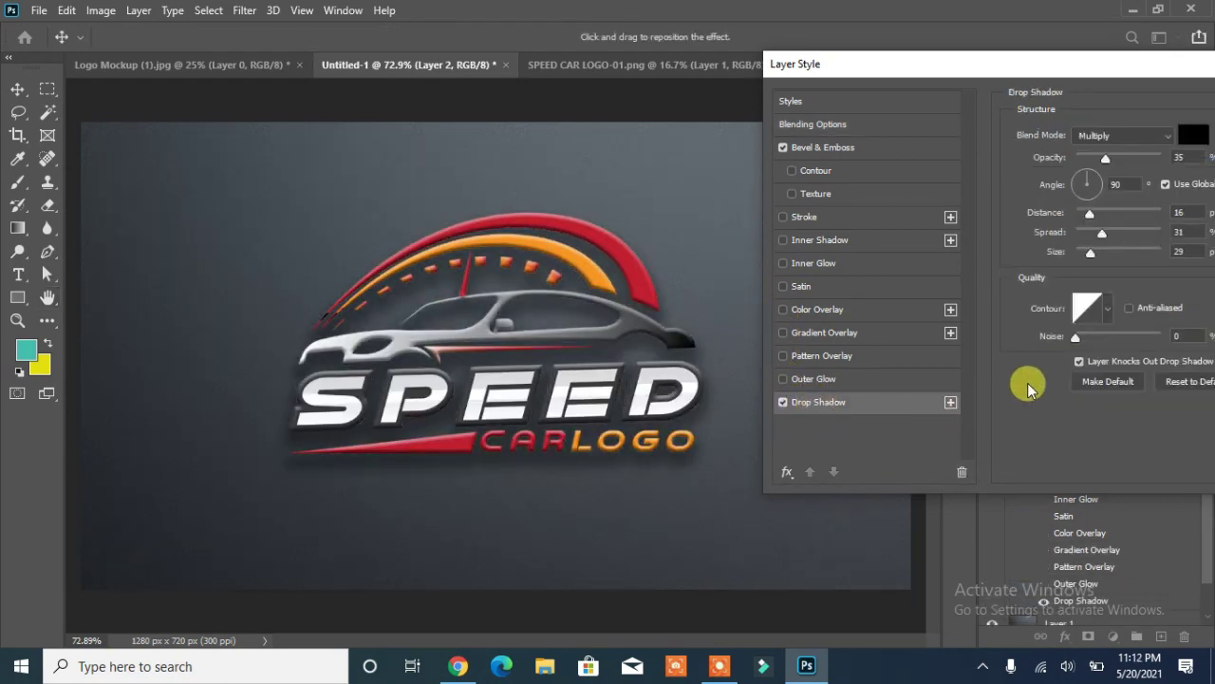
left_click_drag(1104, 163, 1085, 164)
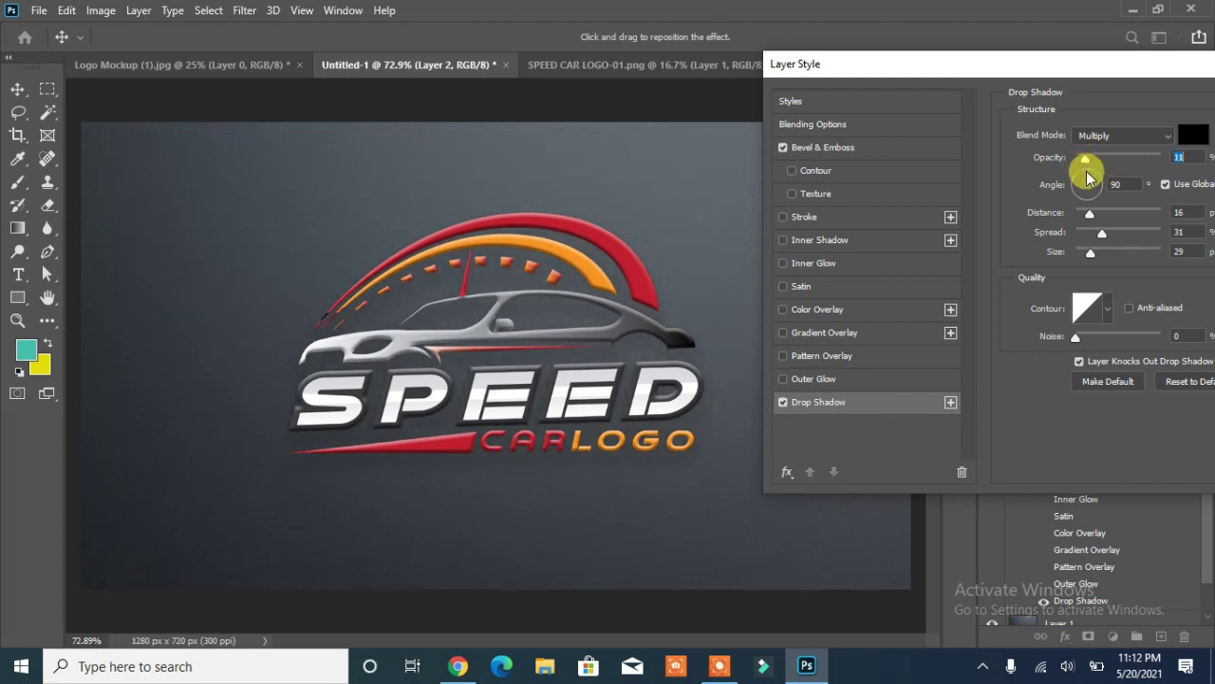
left_click(1087, 178)
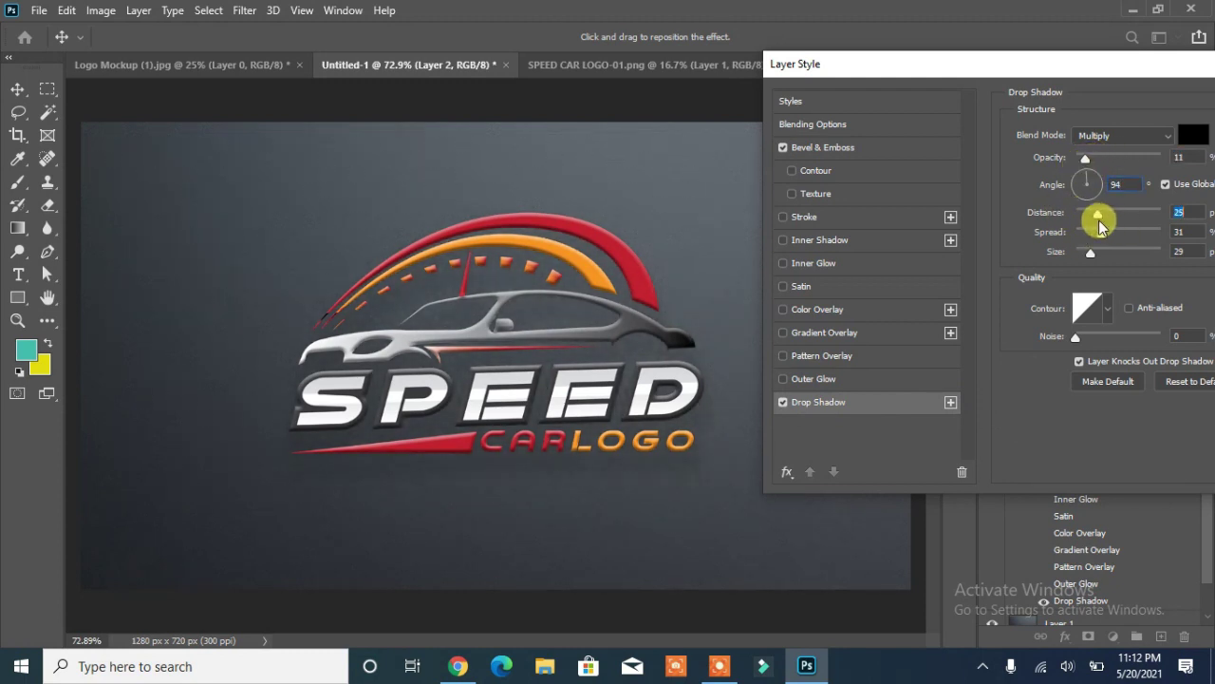
left_click_drag(1073, 234, 1086, 273)
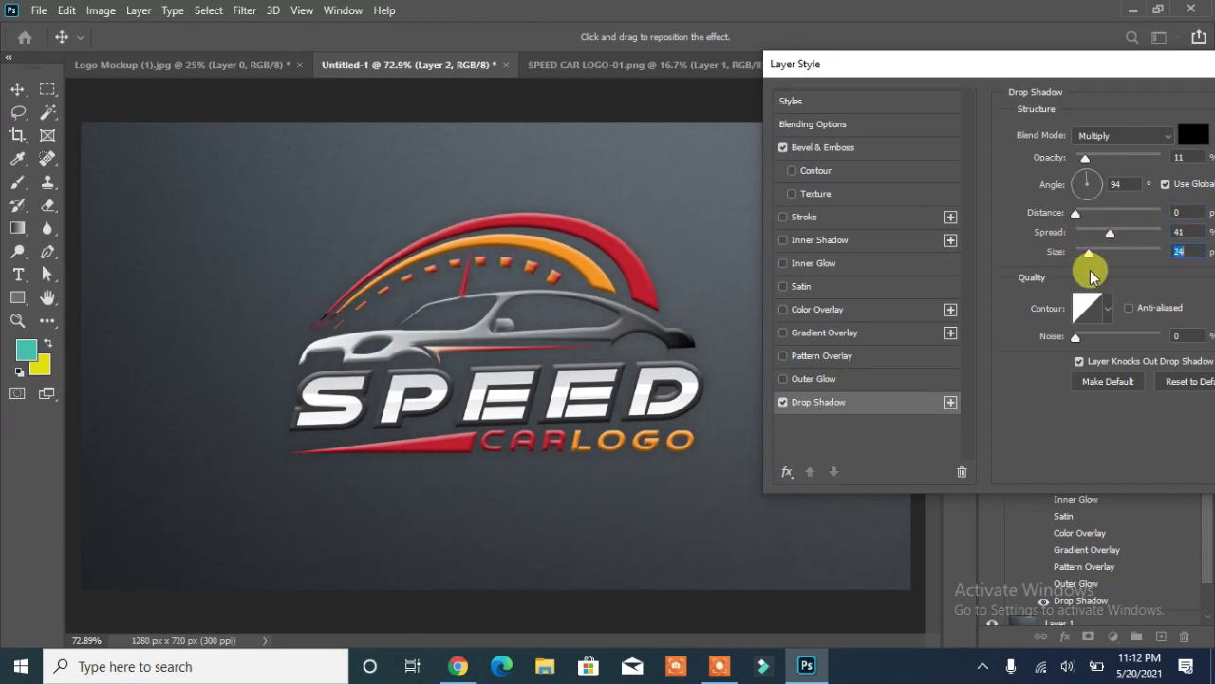
left_click_drag(1078, 67, 849, 92)
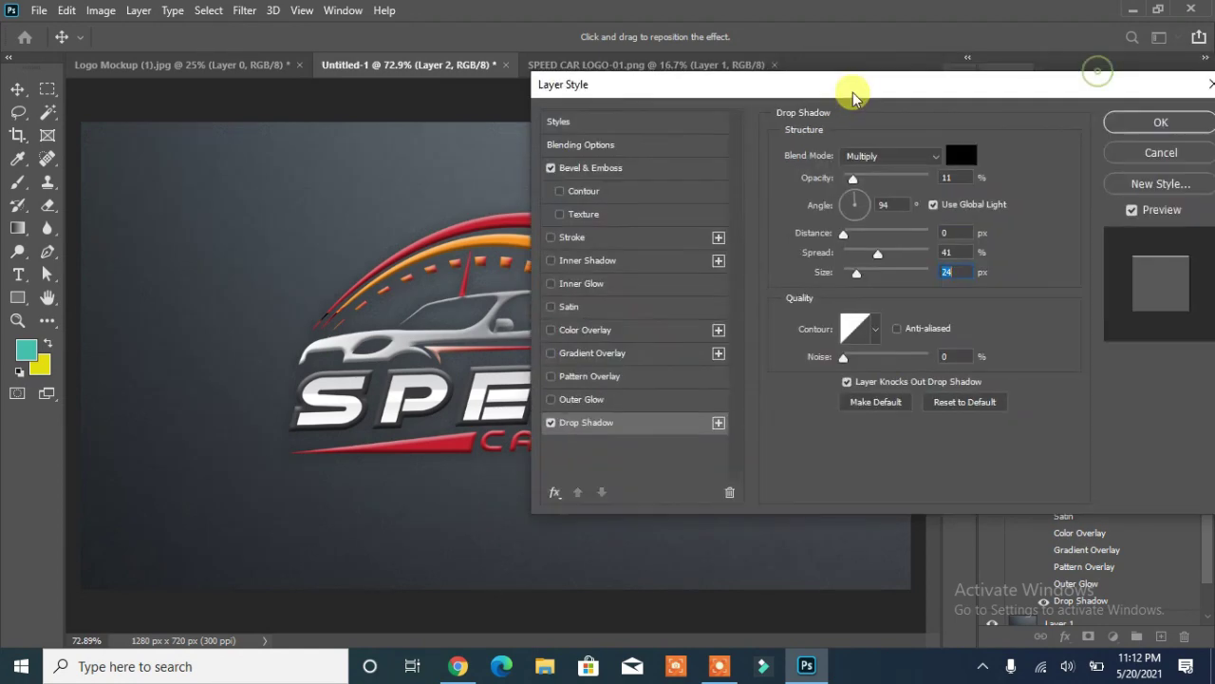
left_click(1064, 116)
left_click(854, 289)
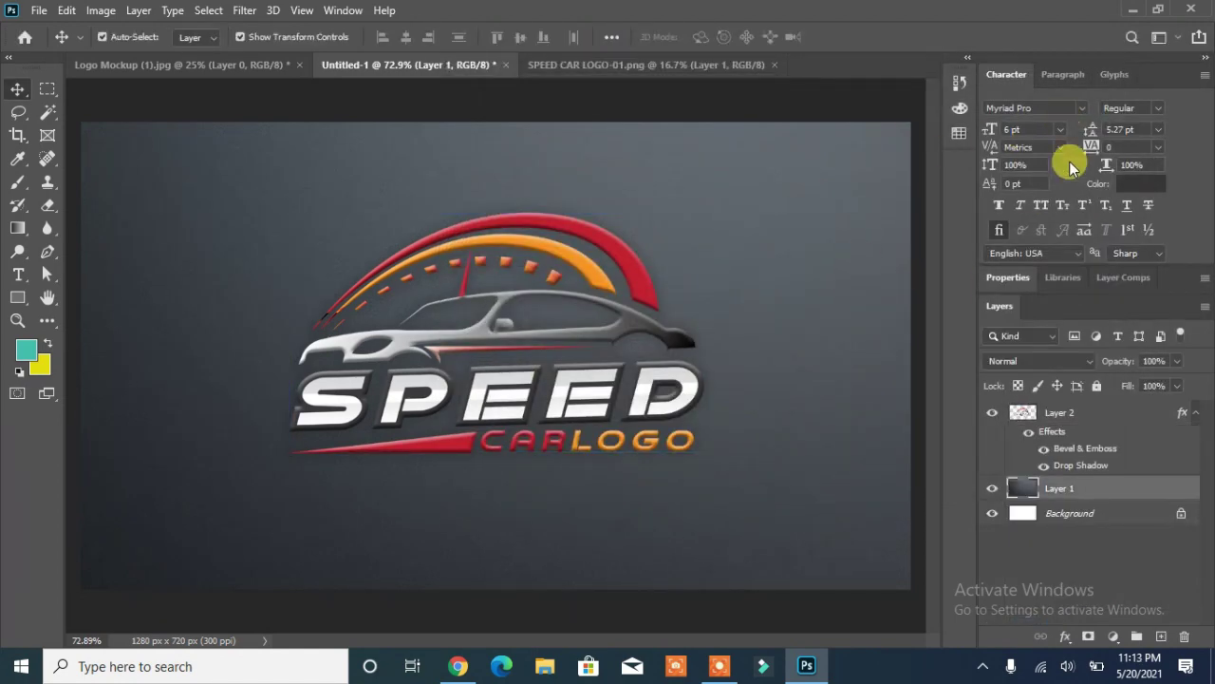
Save the finished mockup to the computer as a JPEG named SPEED CAR LOGO in the SPEED CAR LOGO folder
left_click(36, 11)
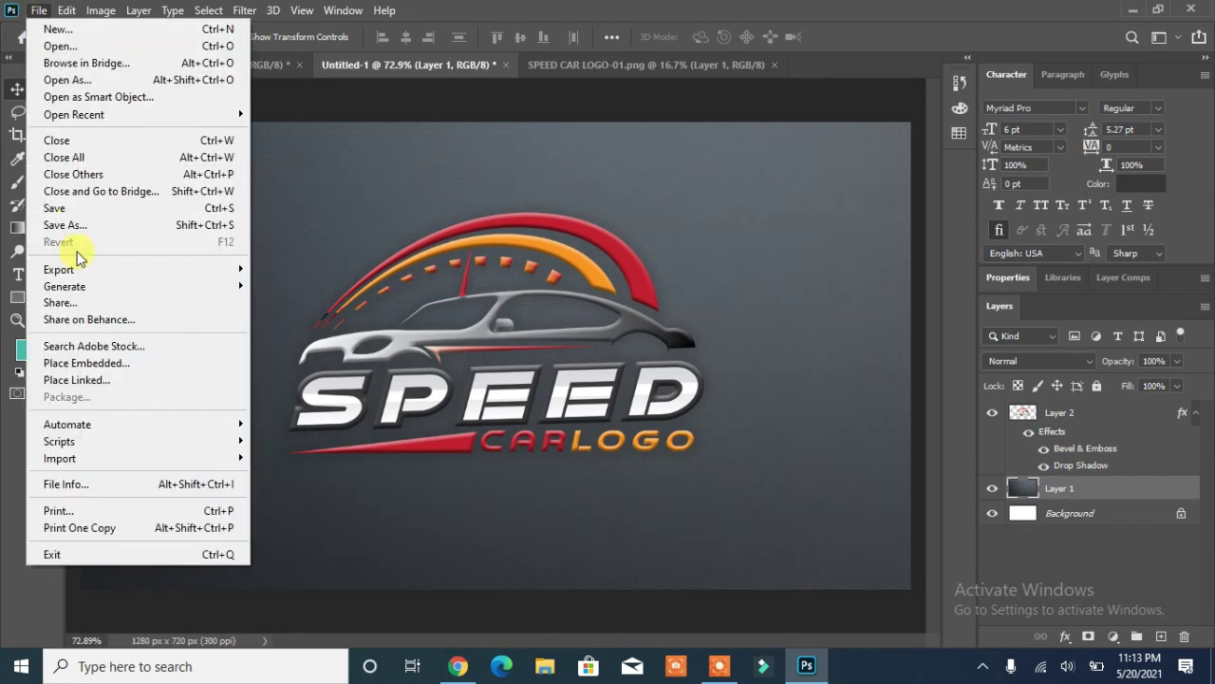
left_click(66, 226)
left_click(729, 486)
left_click(423, 440)
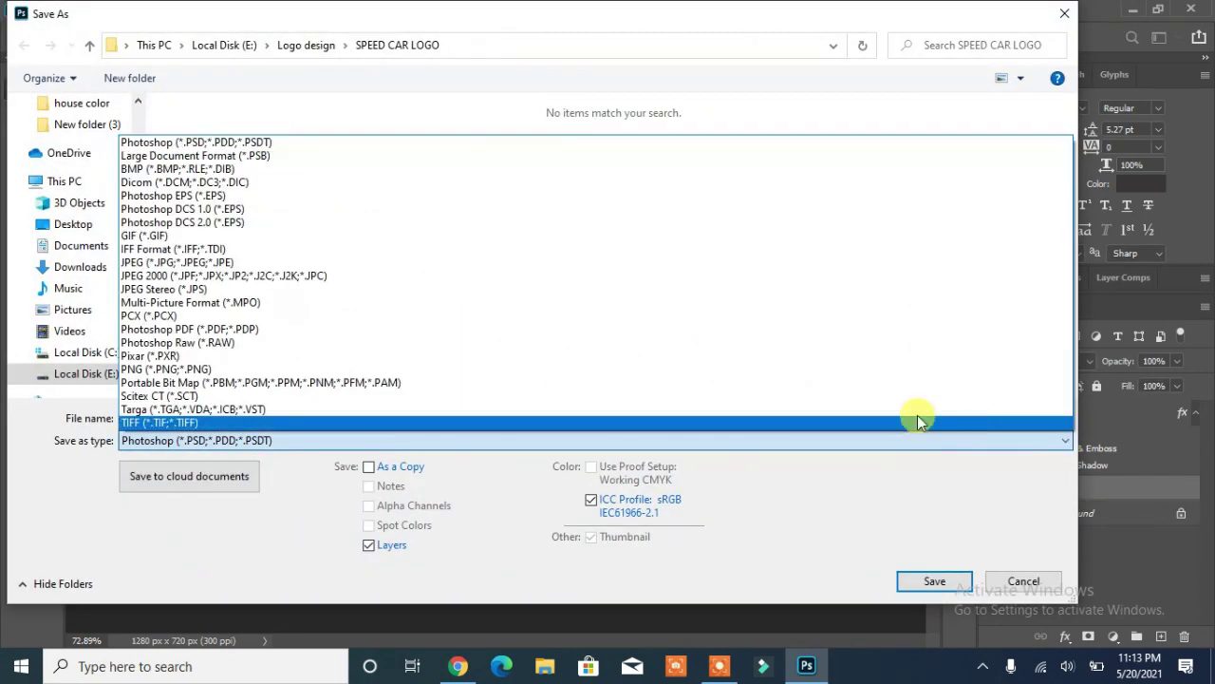
left_click(692, 266)
right_click(378, 418)
left_click(332, 250)
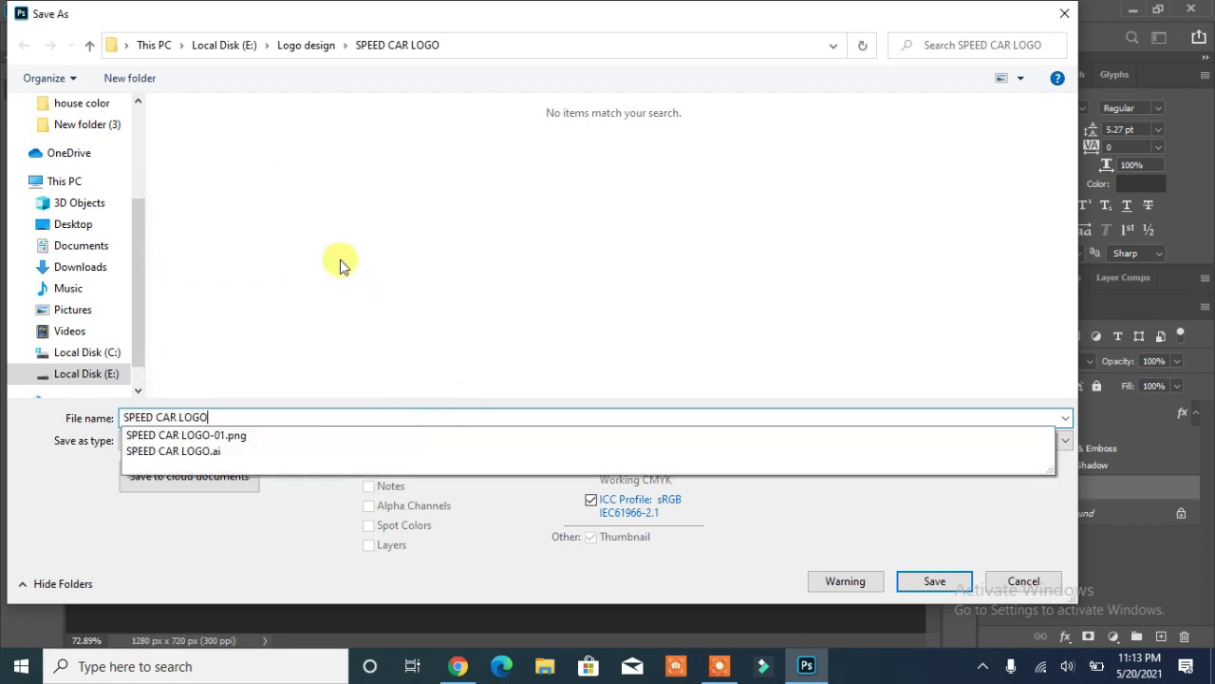
left_click(952, 578)
left_click(714, 147)
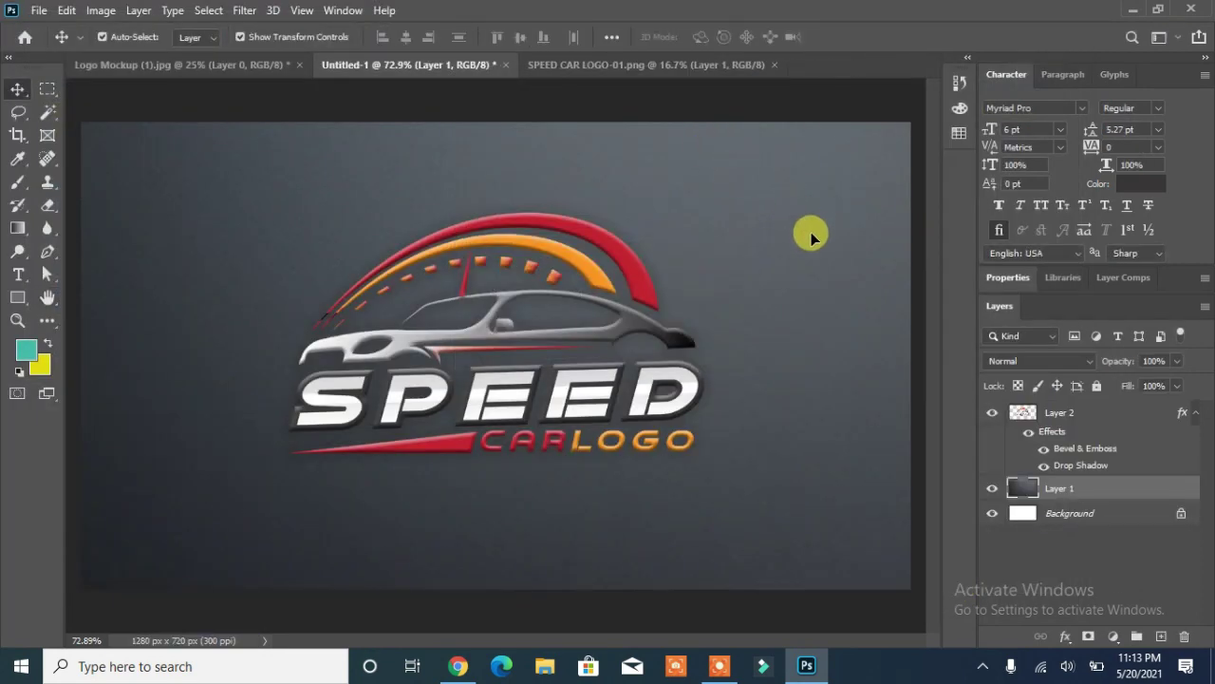